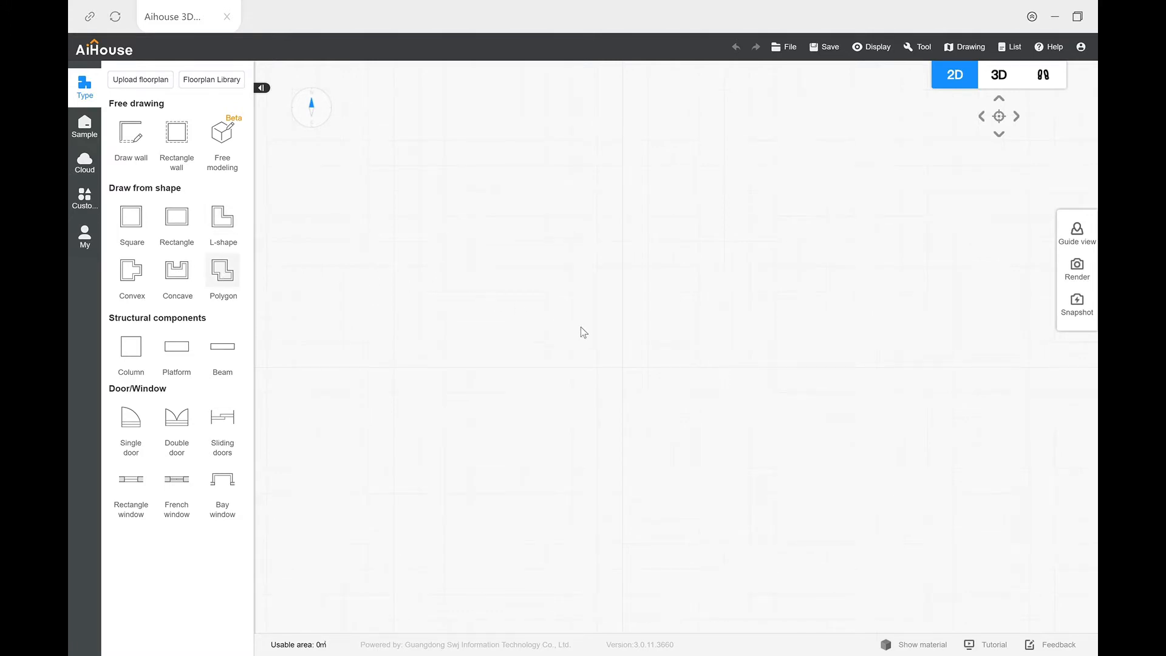
Step: Place a polygon-shaped room in the plan and shift its upper wall inward so the overall depth is about 6450 mm
click(617, 349)
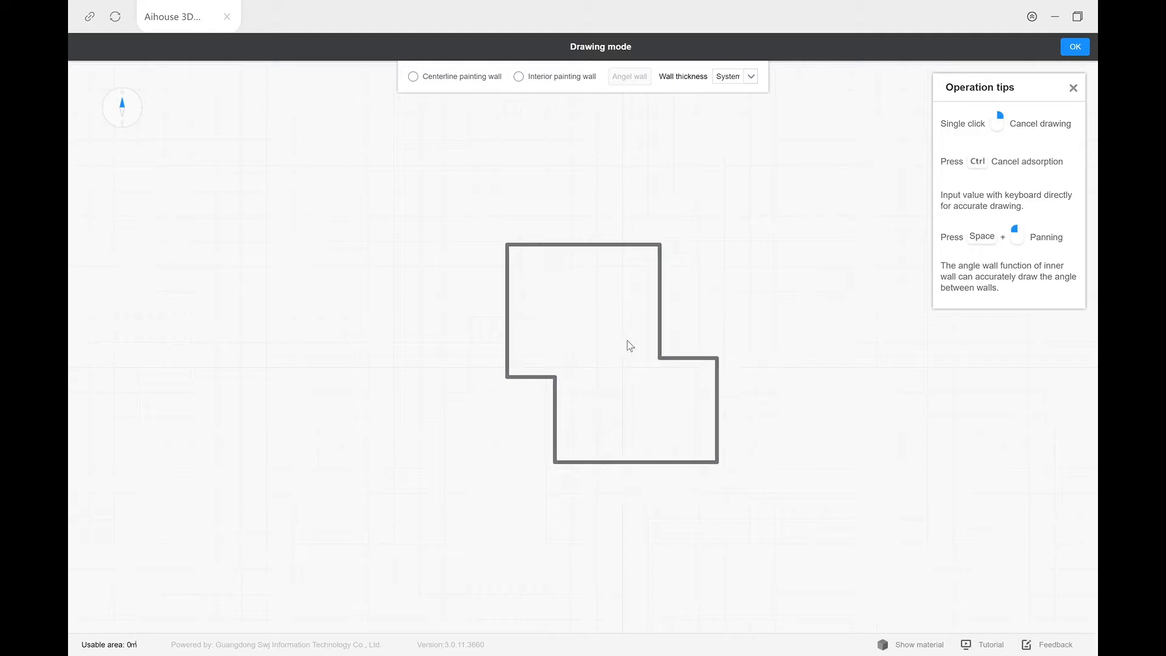
click(1073, 53)
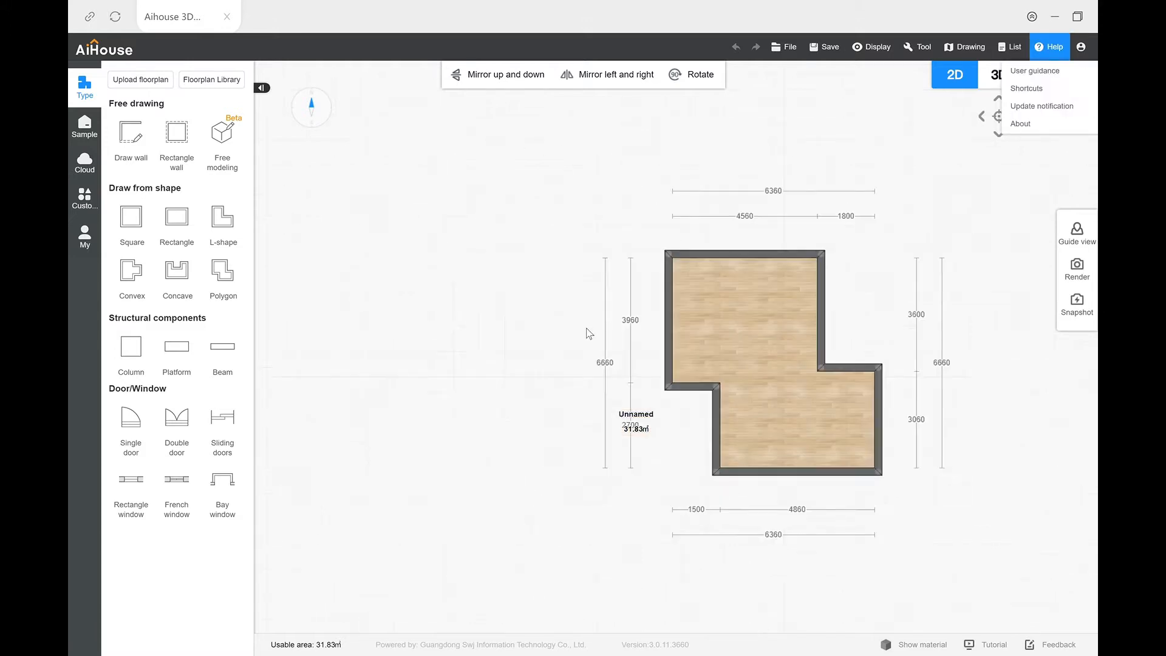
click(786, 268)
click(788, 243)
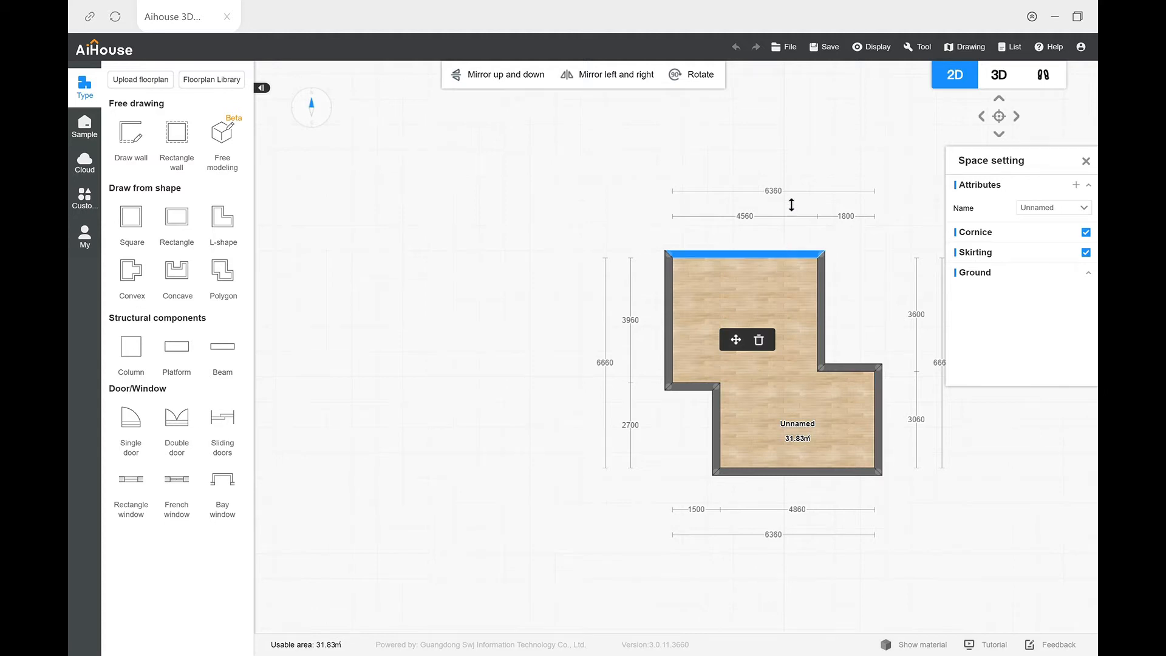
drag(772, 267, 770, 274)
click(524, 370)
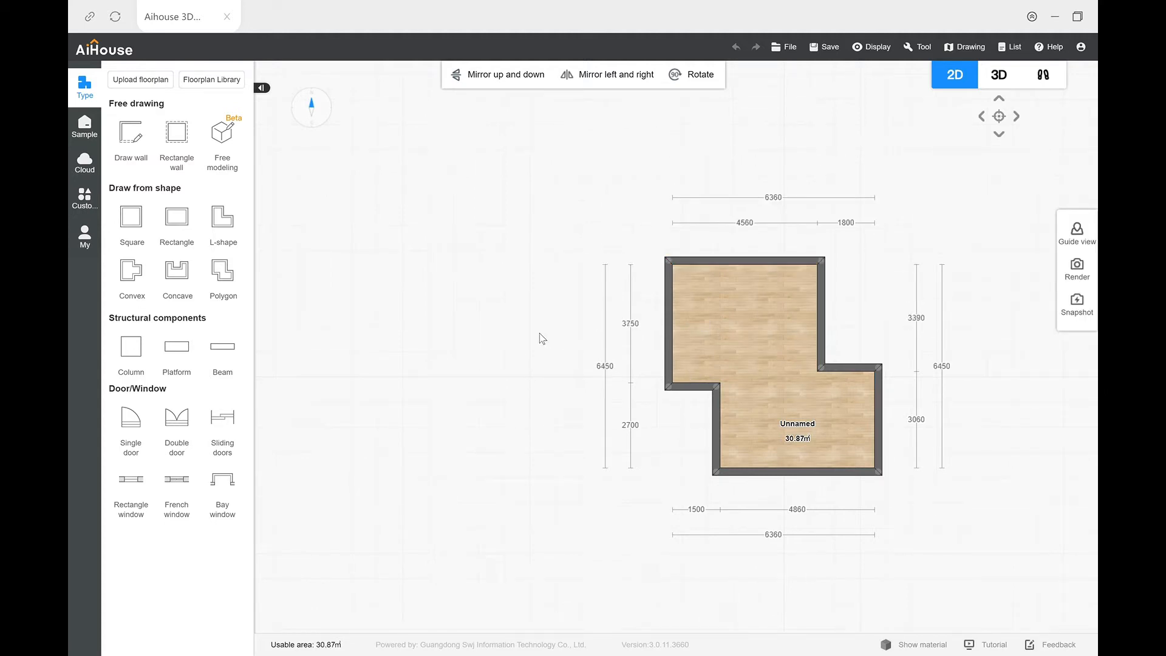
Step: Move the room's name and area label to the middle of the floor
drag(514, 337, 460, 328)
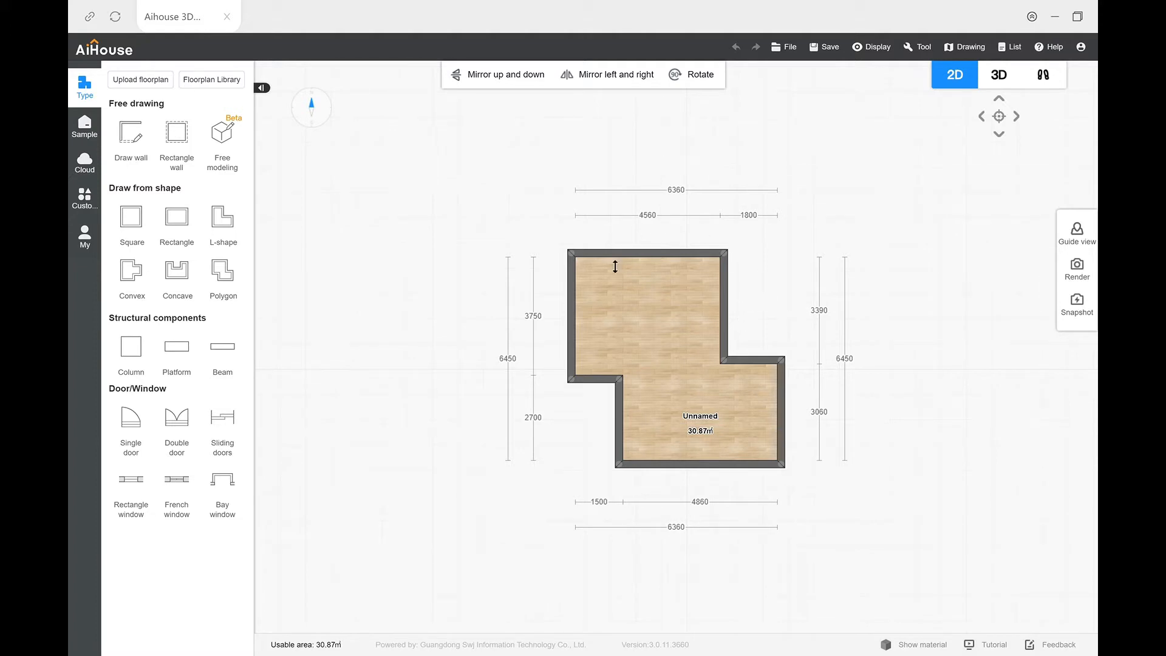
drag(716, 242, 684, 238)
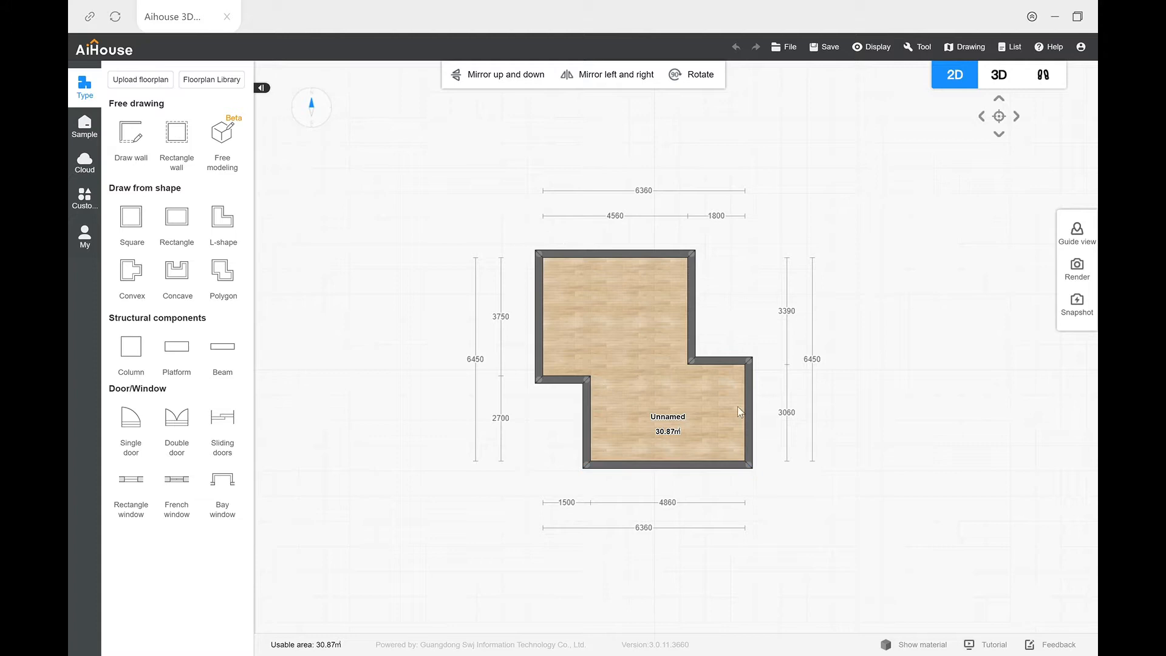
drag(665, 422, 635, 365)
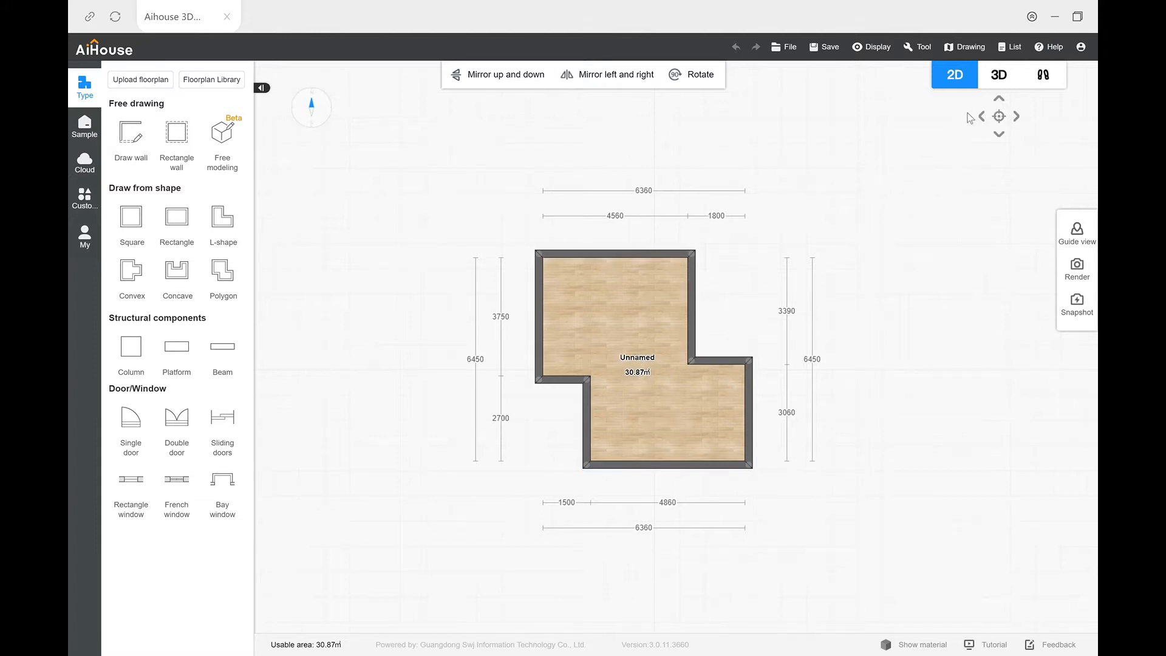
Step: Inspect the empty room in the 3D view and return to the 2D plan
click(999, 76)
drag(715, 388, 723, 420)
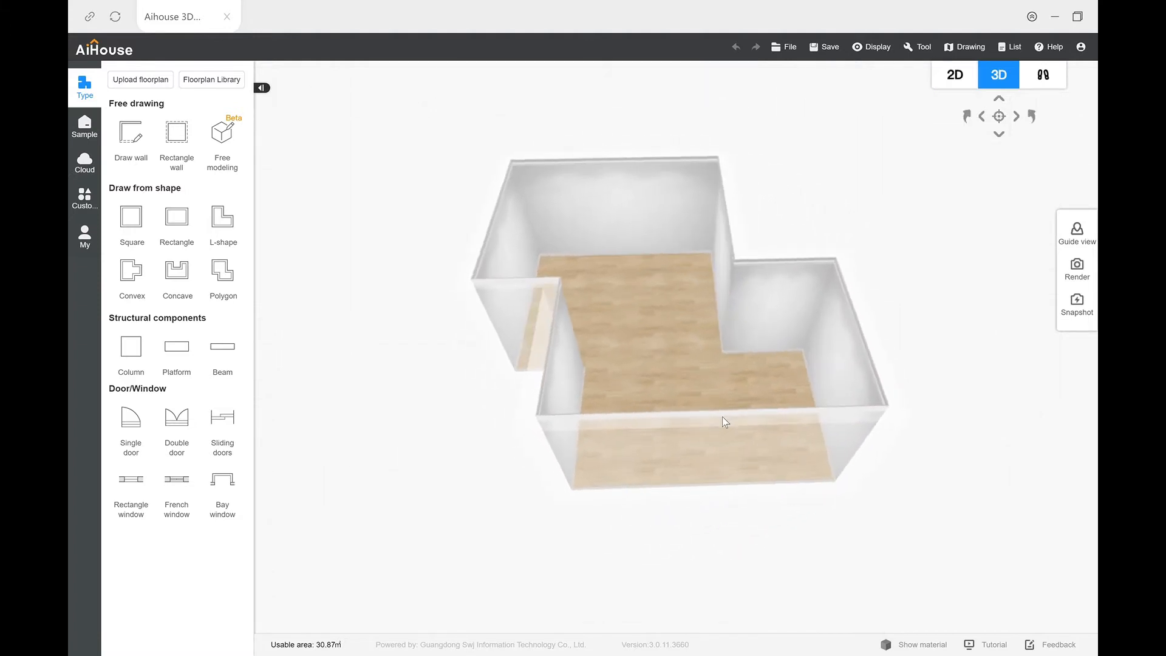
click(954, 74)
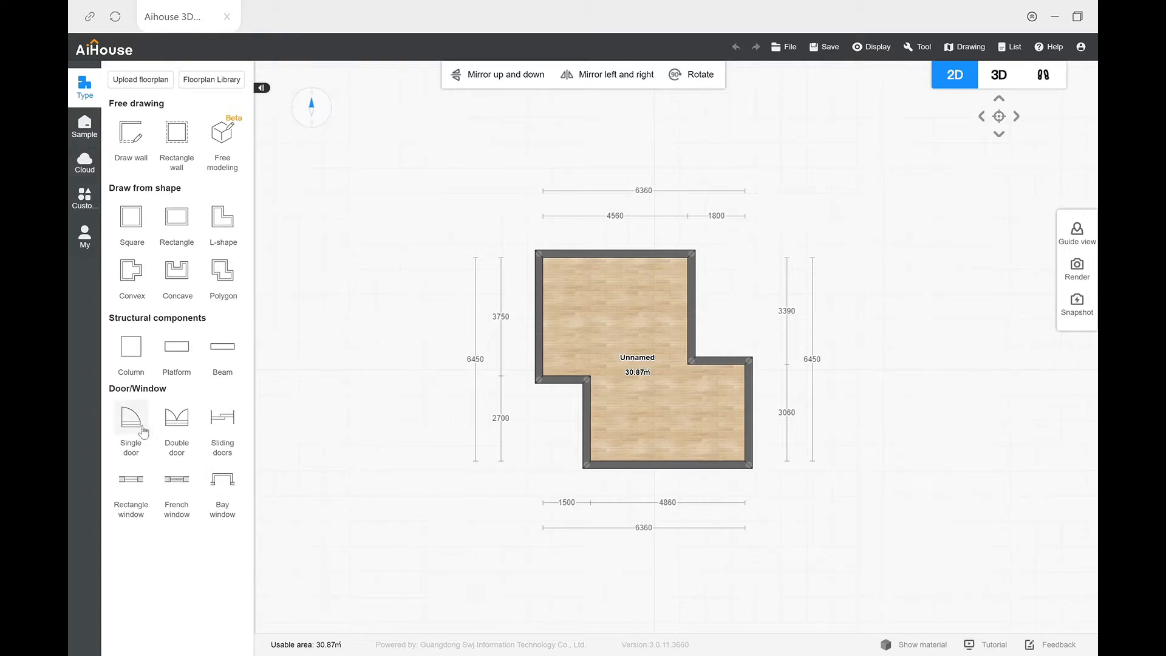
Step: Place a single door in the short lower-left wall and flip it to open into the room
drag(255, 427, 570, 385)
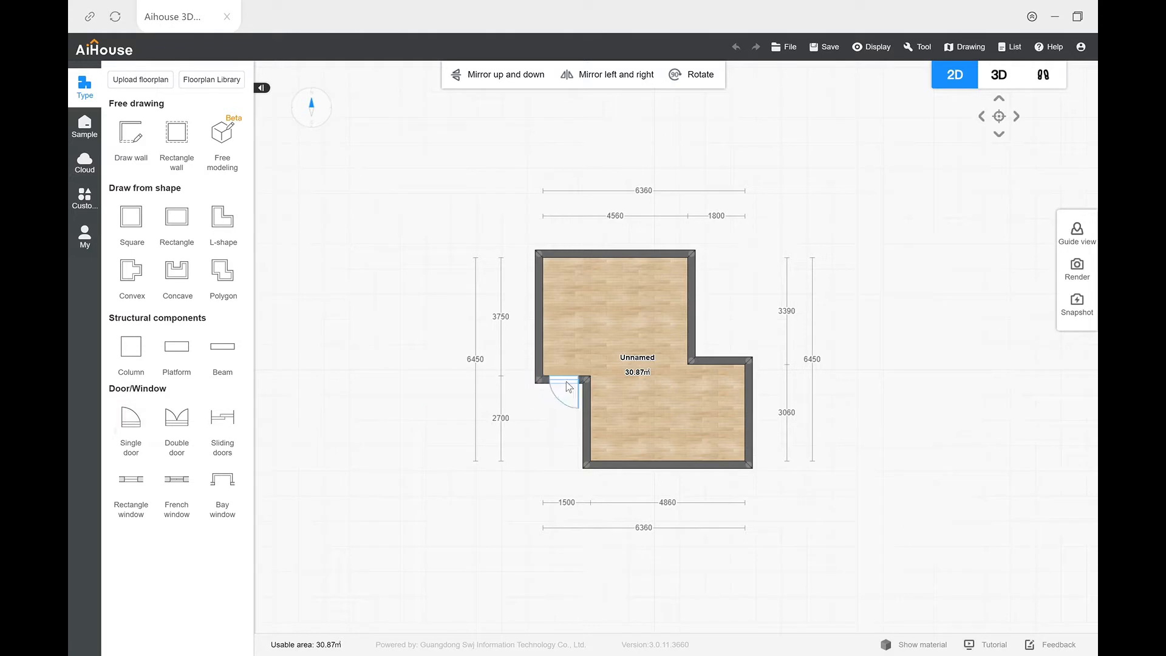
click(569, 385)
click(594, 389)
click(571, 386)
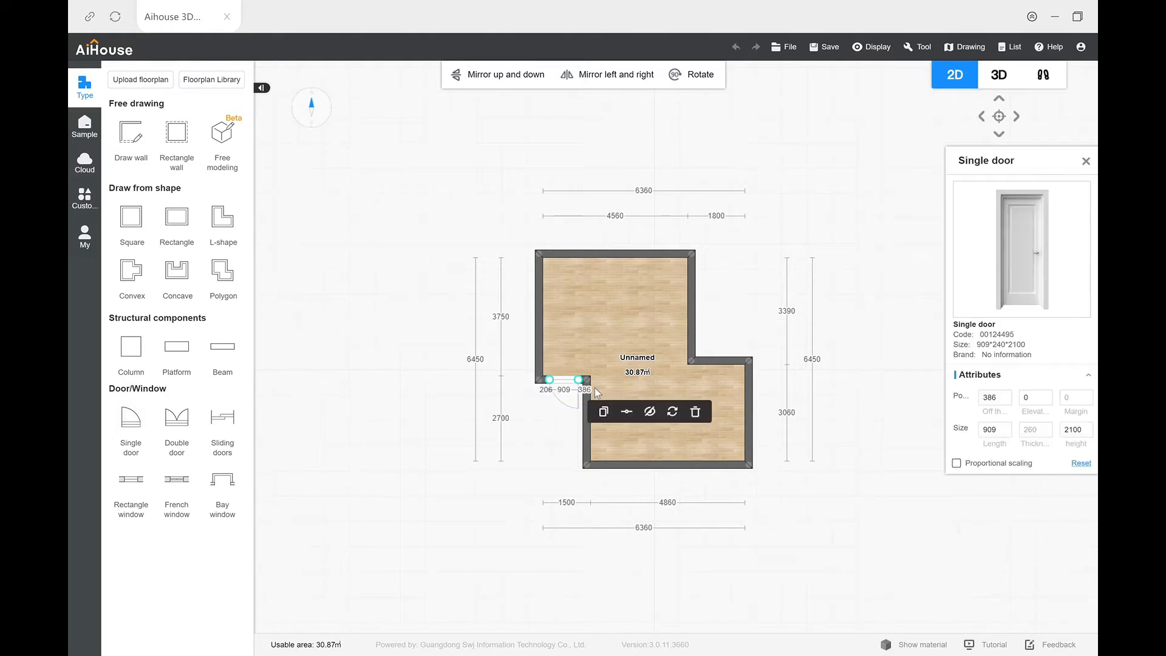
click(673, 413)
click(680, 415)
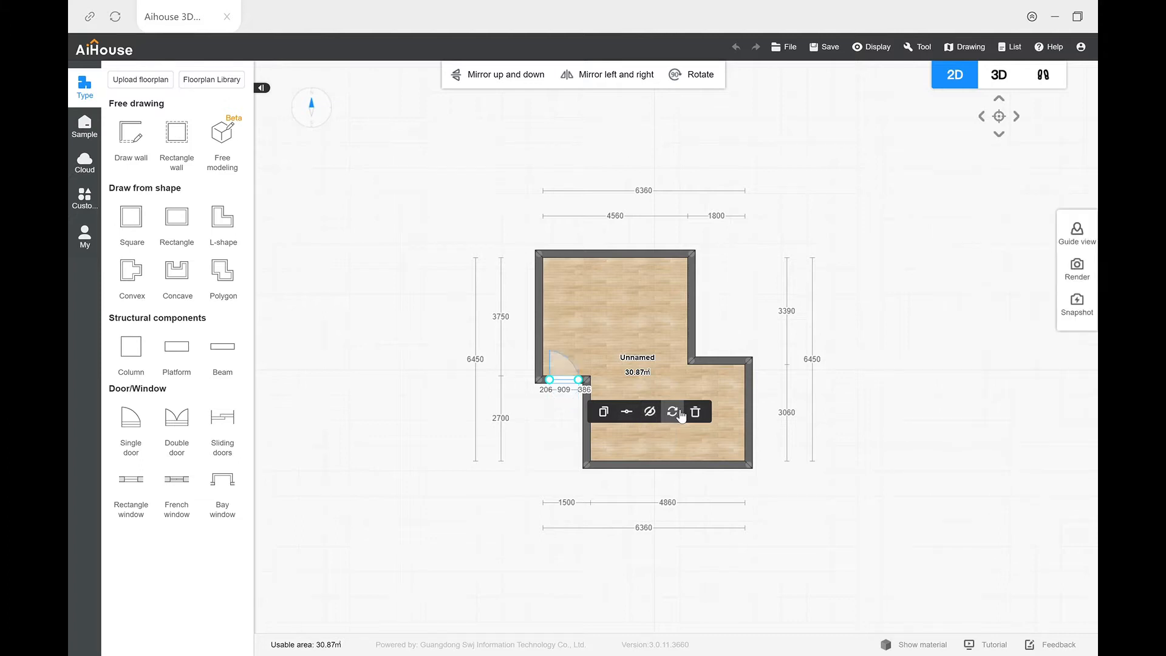
click(405, 384)
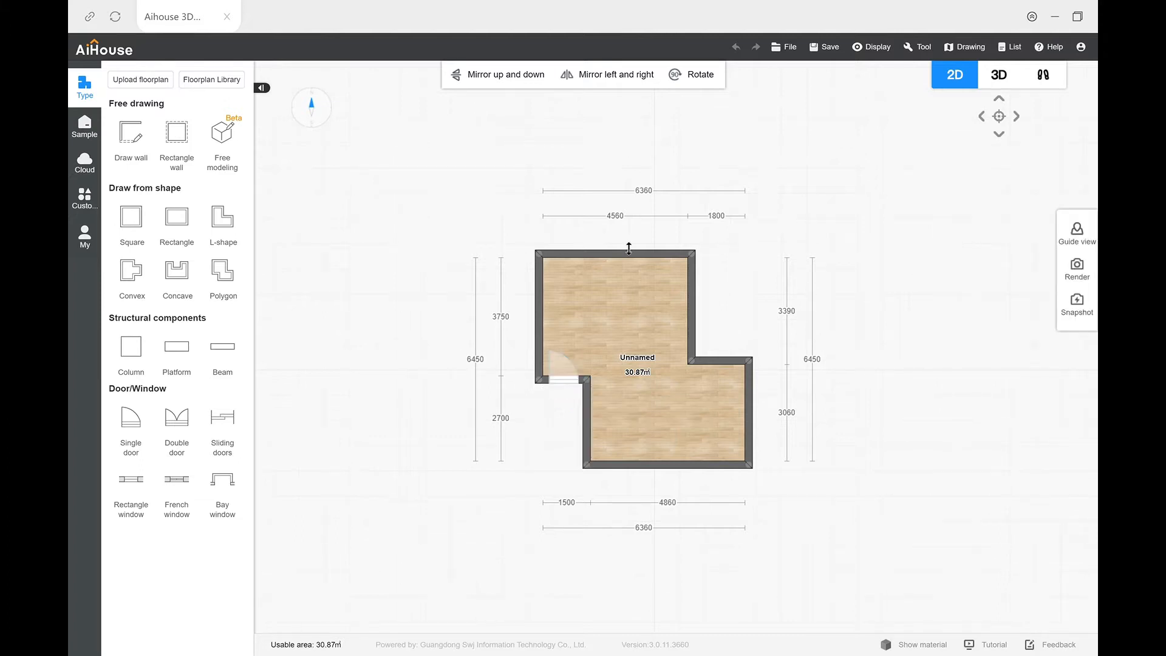
Step: Examine the room with its single door from different angles in 3D, returning to the 2D plan
click(1006, 74)
drag(660, 336, 689, 274)
drag(767, 267, 850, 377)
click(949, 77)
Step: Show the balcony models in the windows category of the public door and window library
click(97, 171)
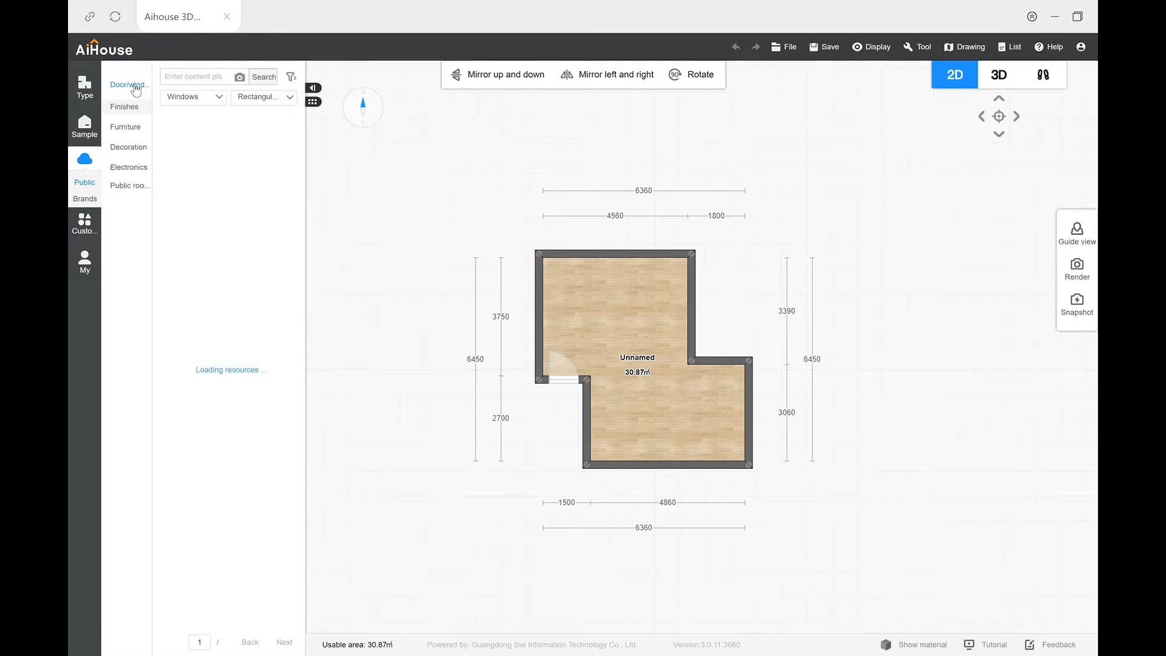
mouse_move(134, 89)
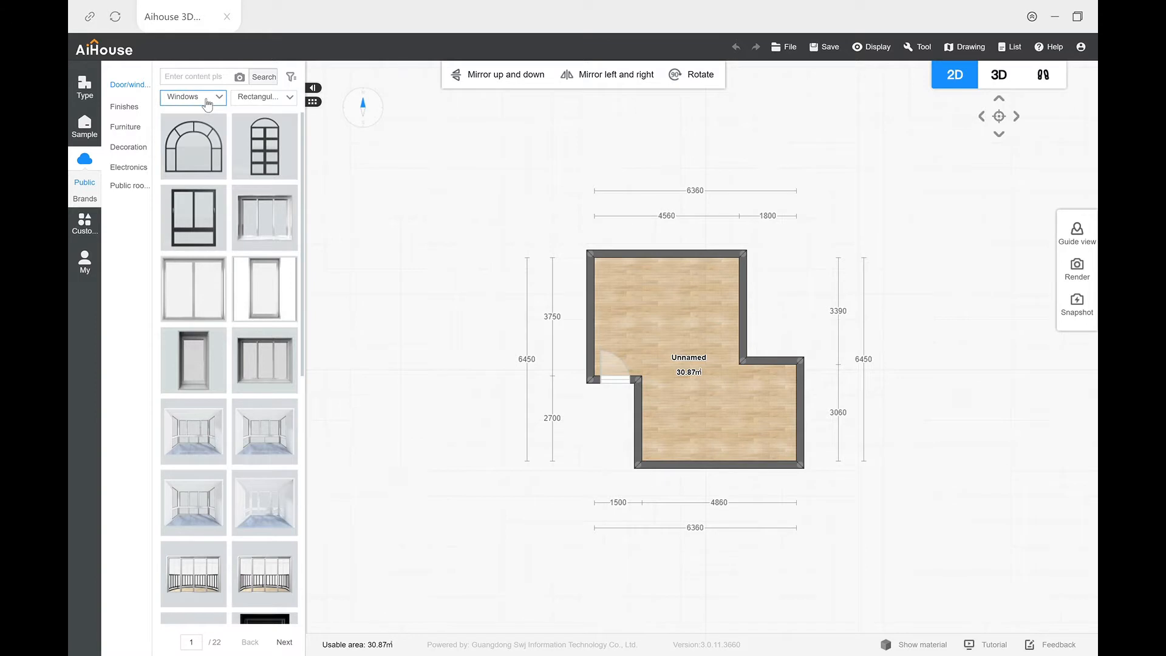
click(278, 101)
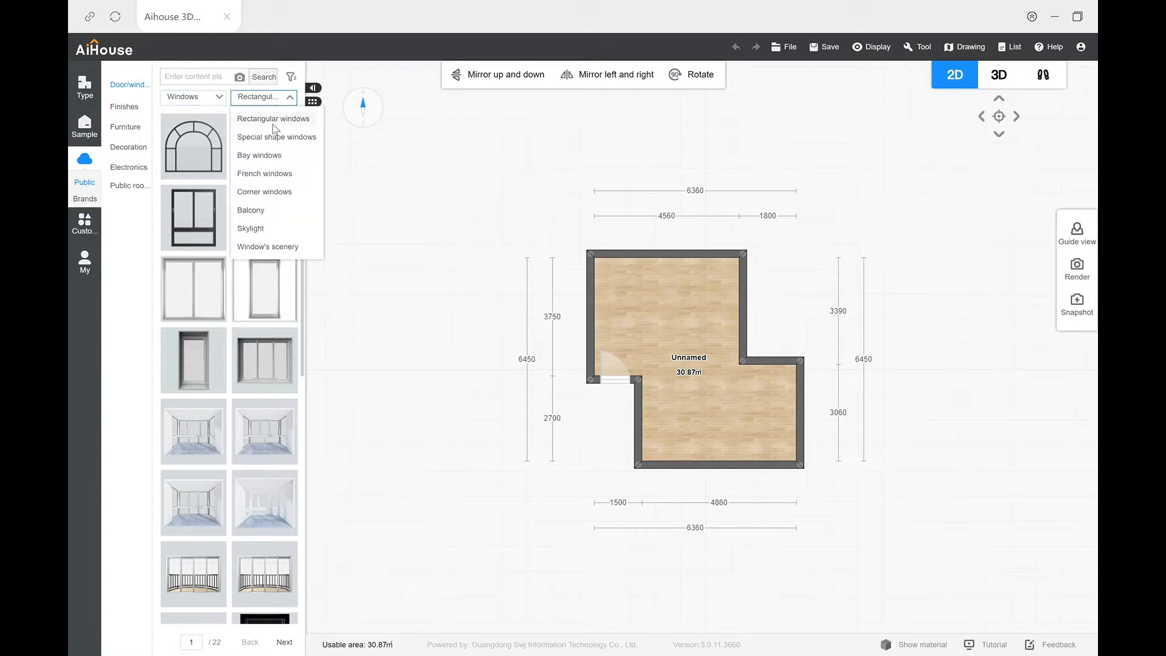
click(264, 211)
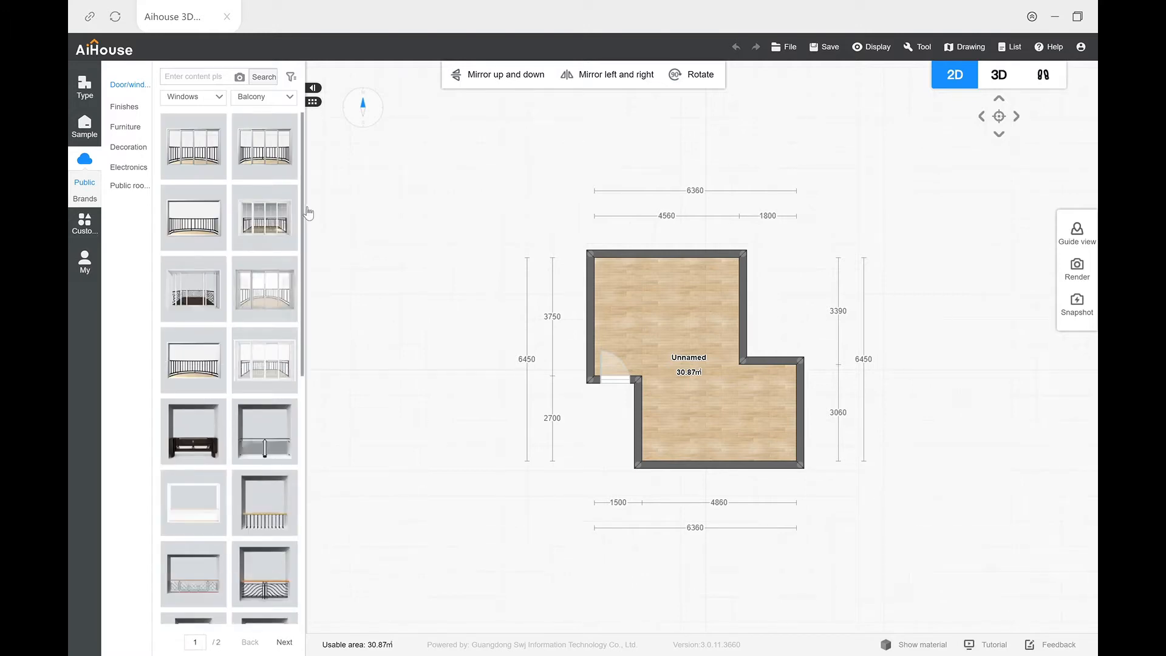
scroll(308, 213, down, 1)
drag(306, 217, 306, 215)
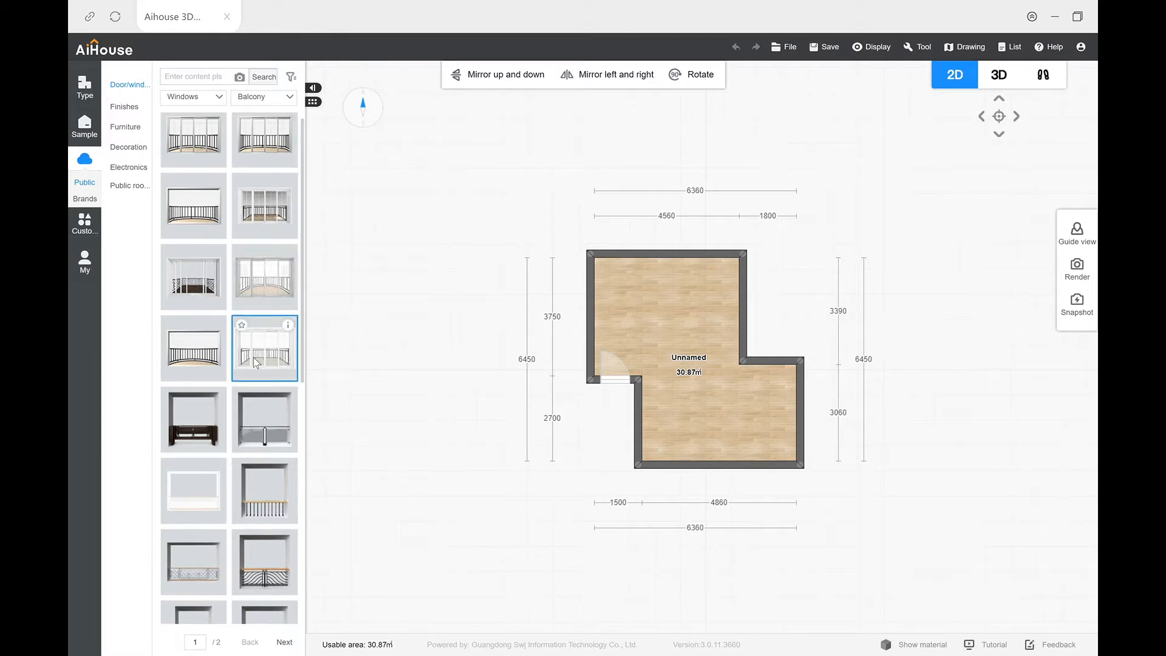
Step: Place the white-framed balcony with black railings on the room's upper wall, about 4380 mm long
drag(253, 357, 738, 261)
click(686, 241)
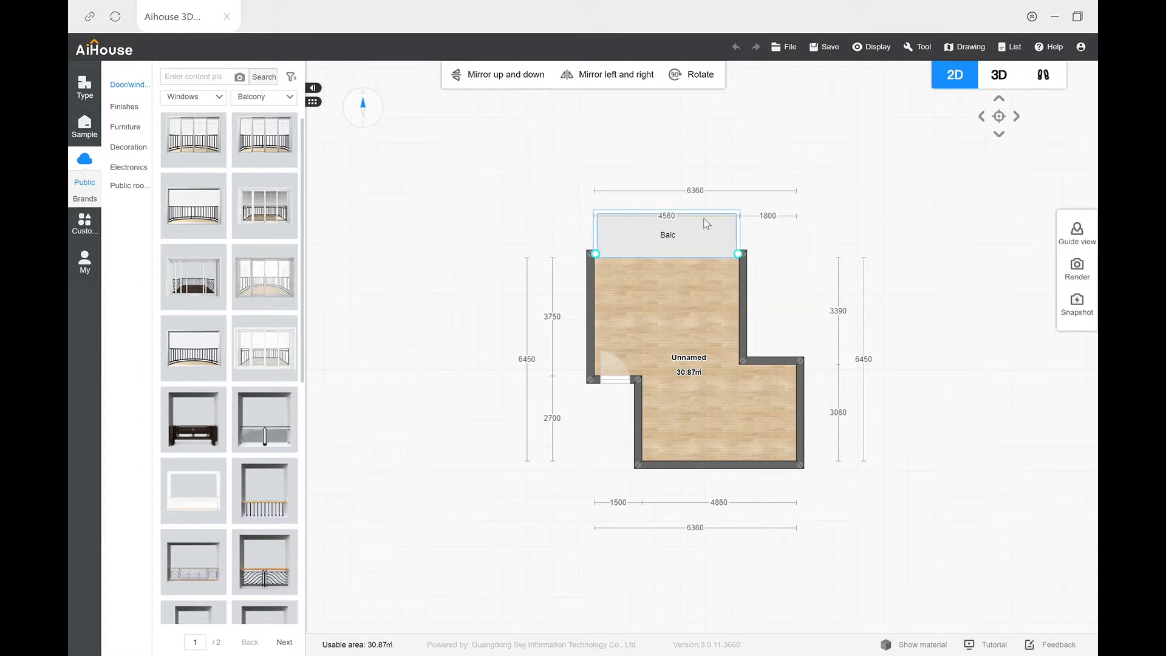
click(667, 223)
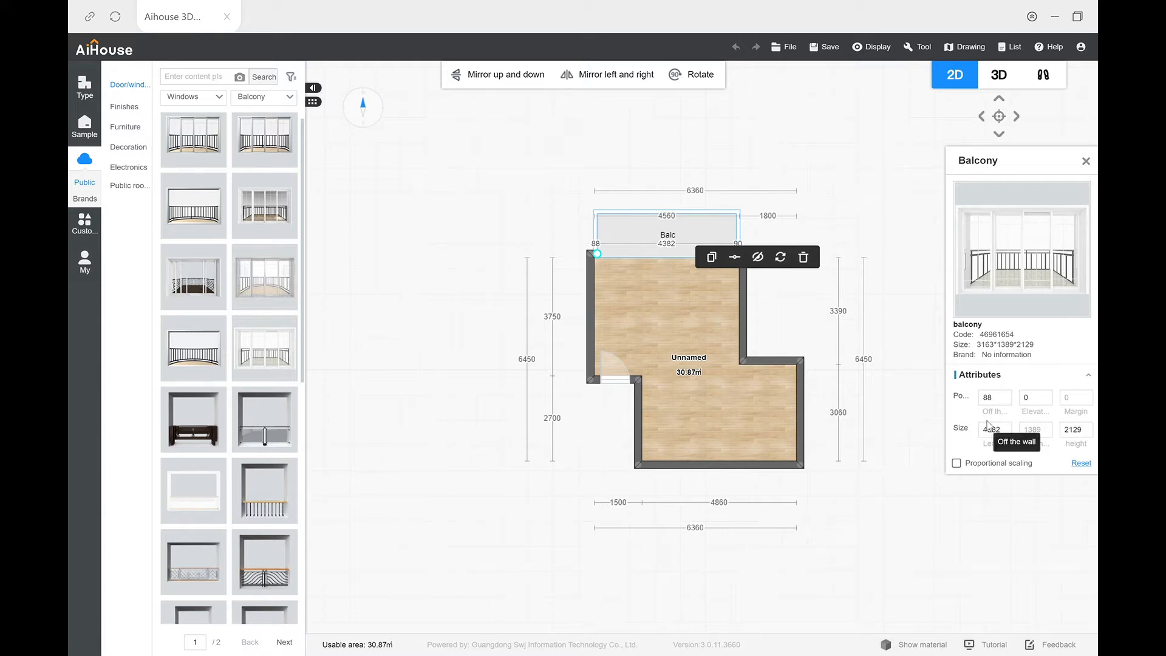
click(703, 150)
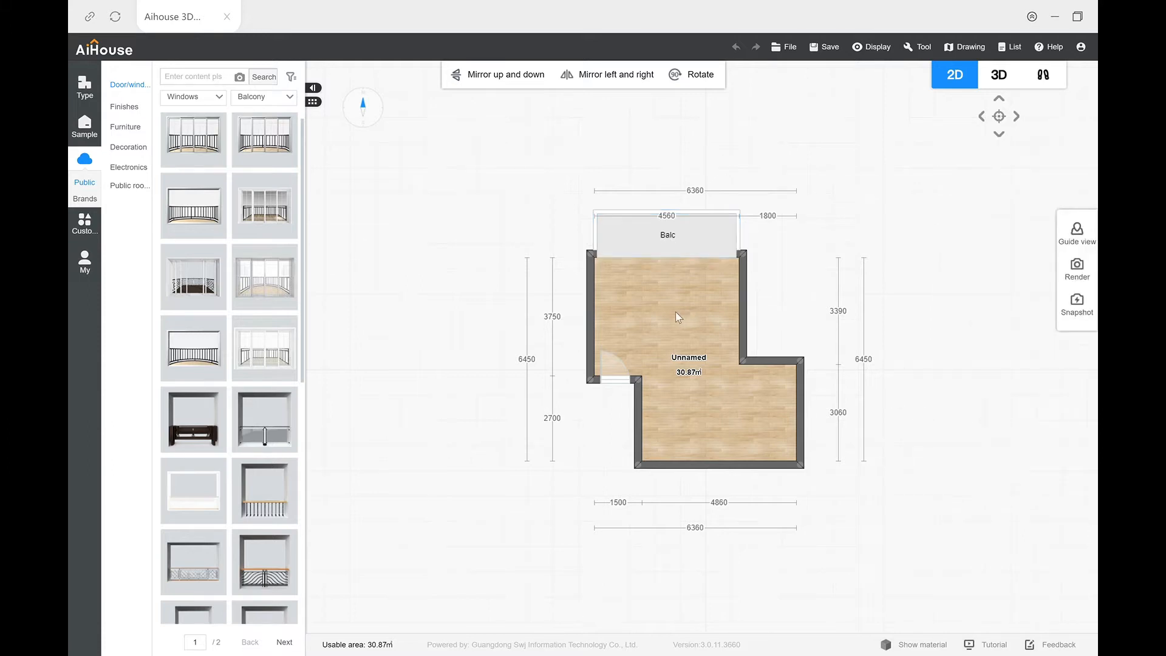
Step: Examine the balcony from inside the room in 3D and return to the 2D plan
click(998, 77)
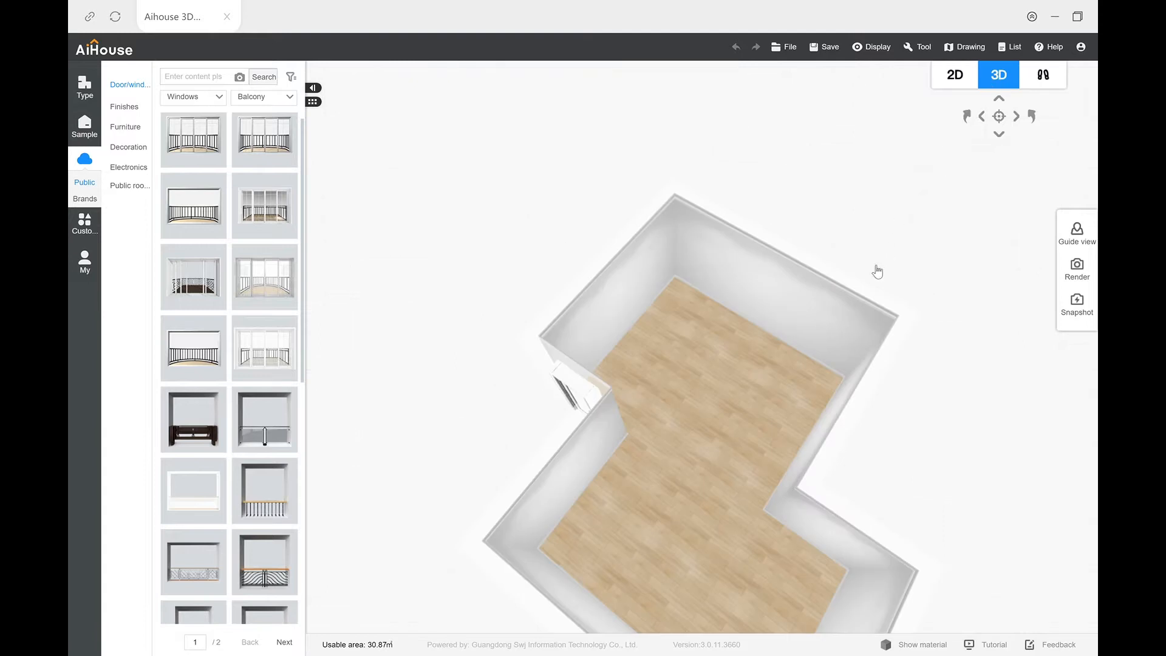
drag(800, 325, 778, 311)
scroll(775, 344, up, 5)
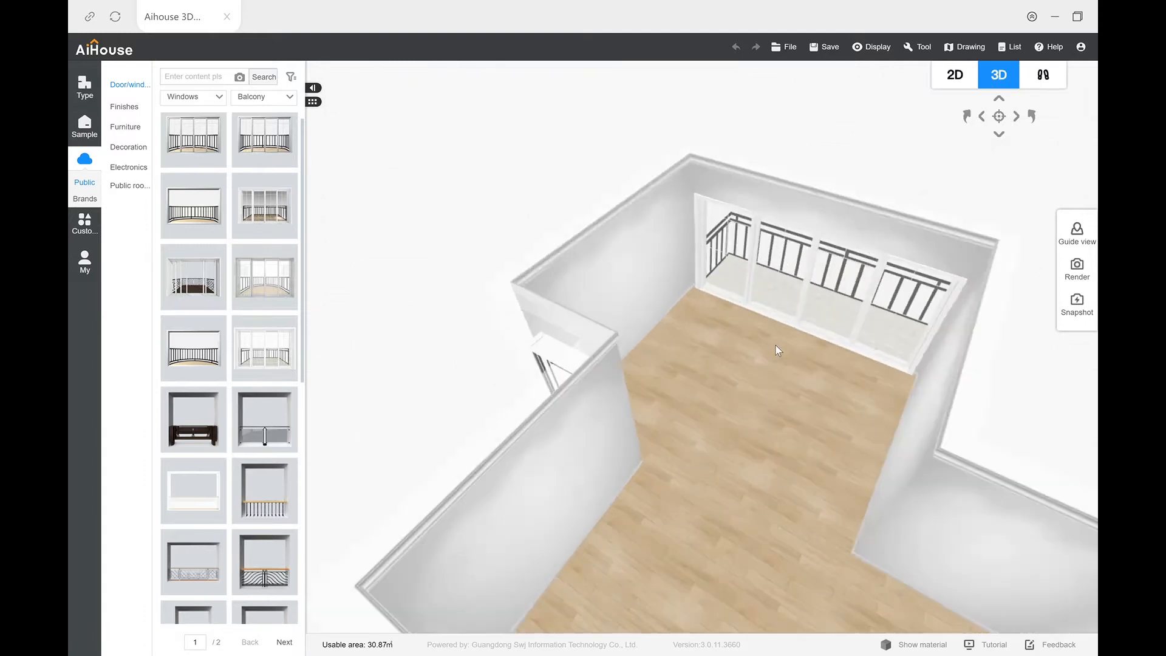
drag(790, 370, 836, 141)
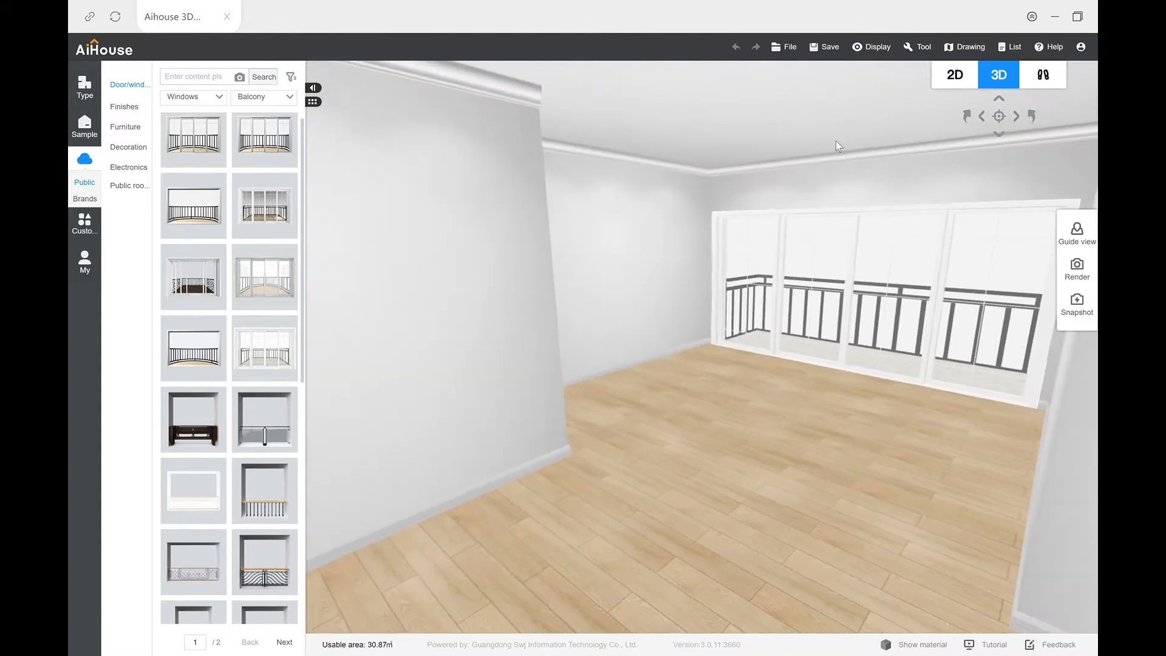
click(954, 78)
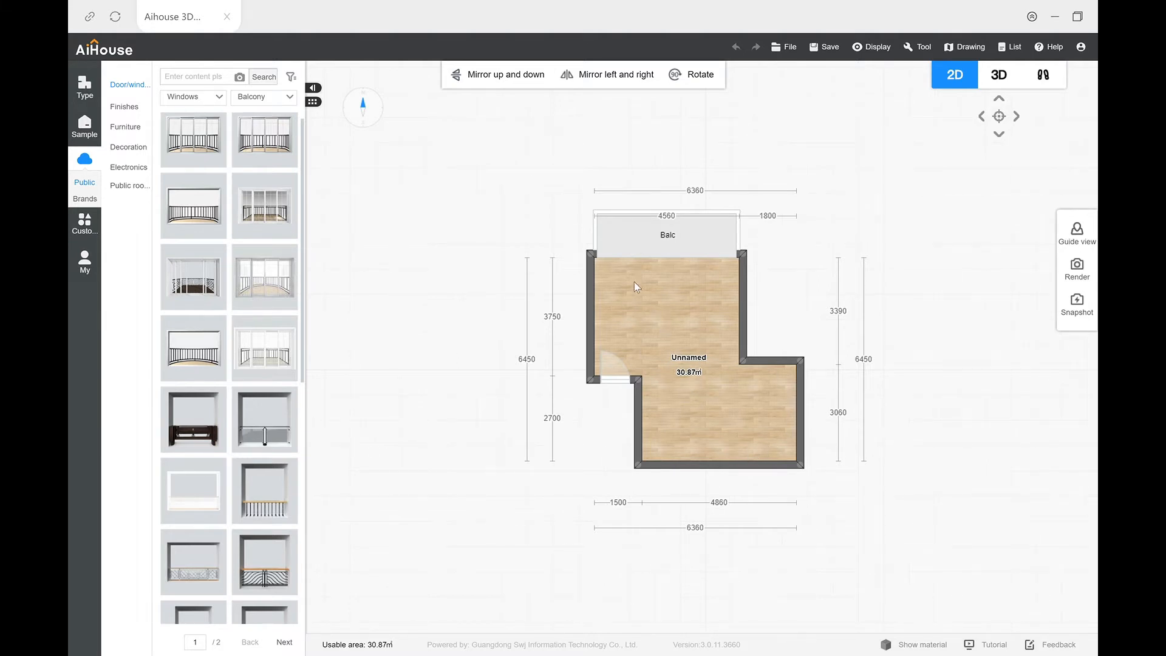
Step: Cover the room's floor with the honey-brown plank finish from the misplaced laying wood floors in the public library
click(131, 111)
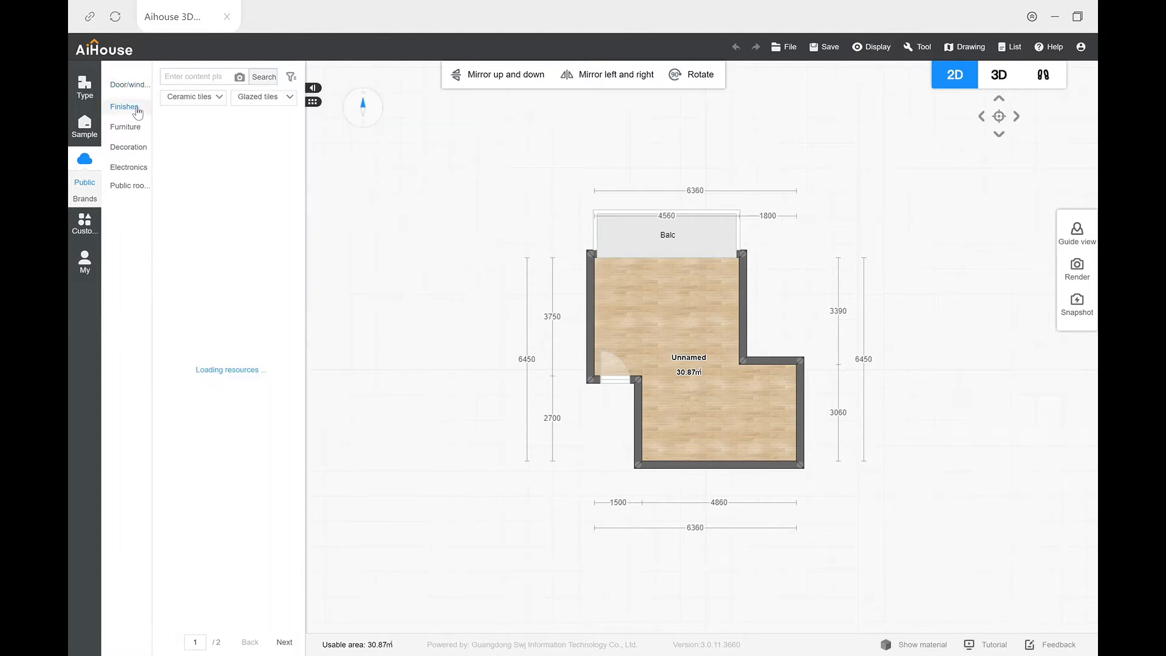
click(196, 99)
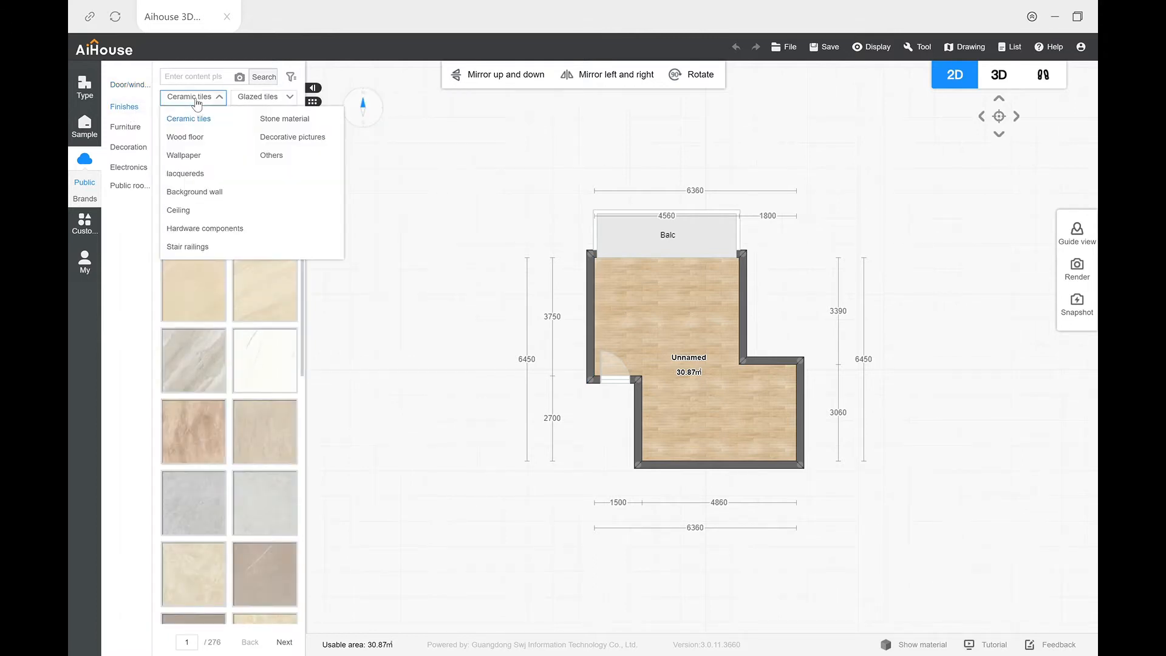
click(186, 138)
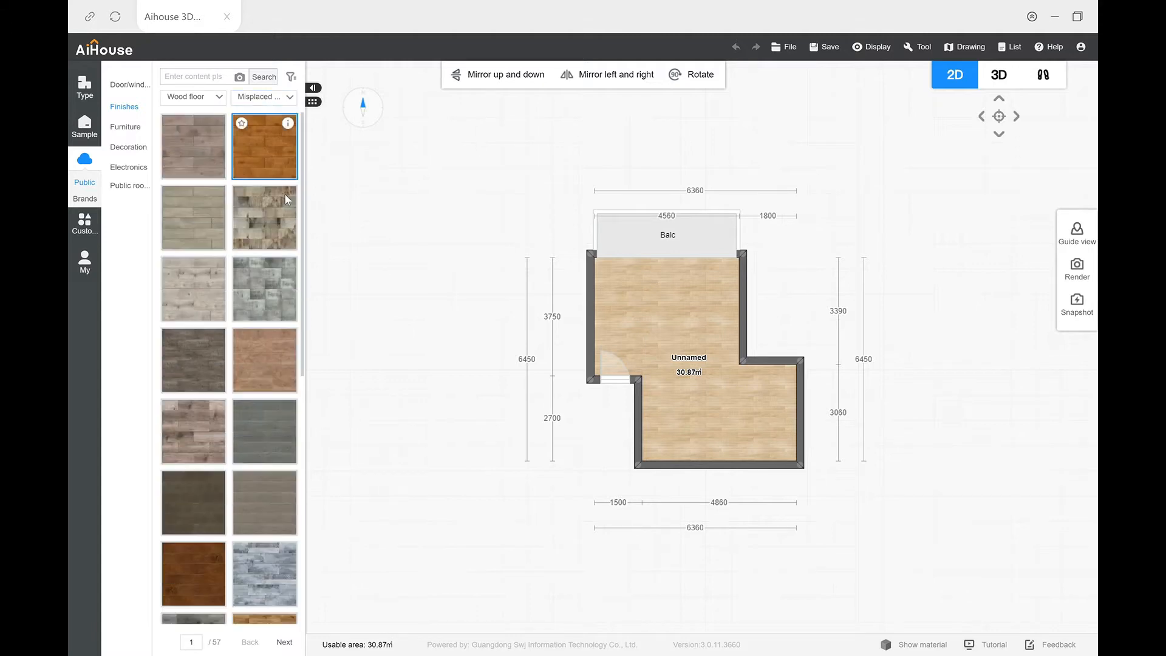
mouse_move(305, 198)
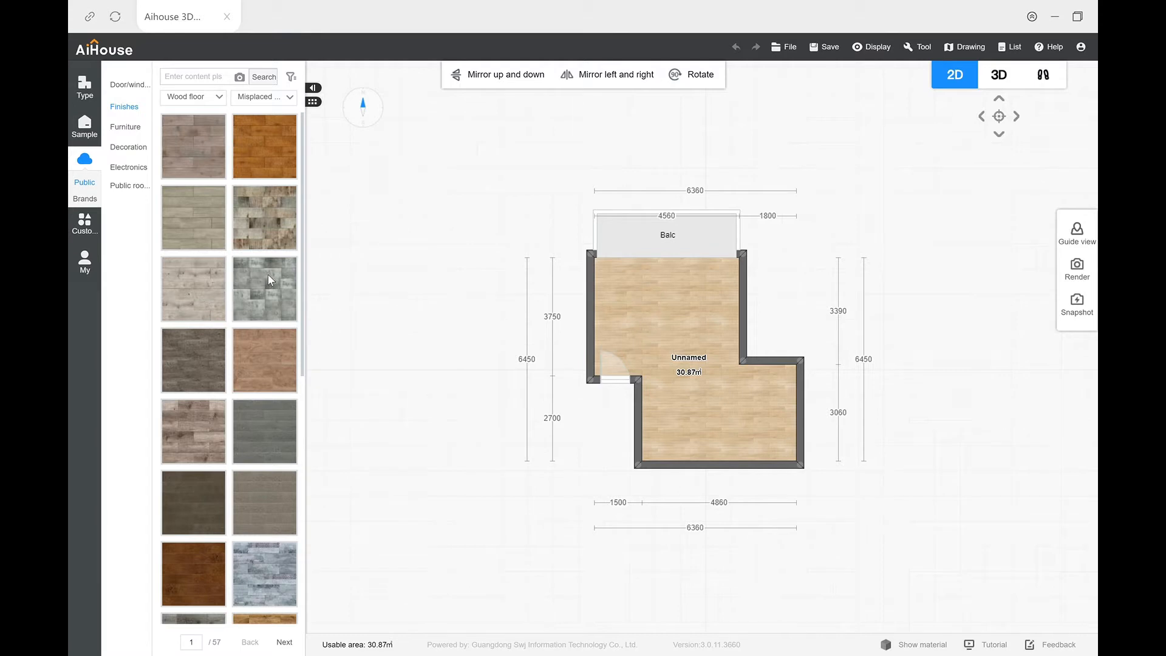
scroll(296, 450, down, 5)
drag(246, 174, 676, 325)
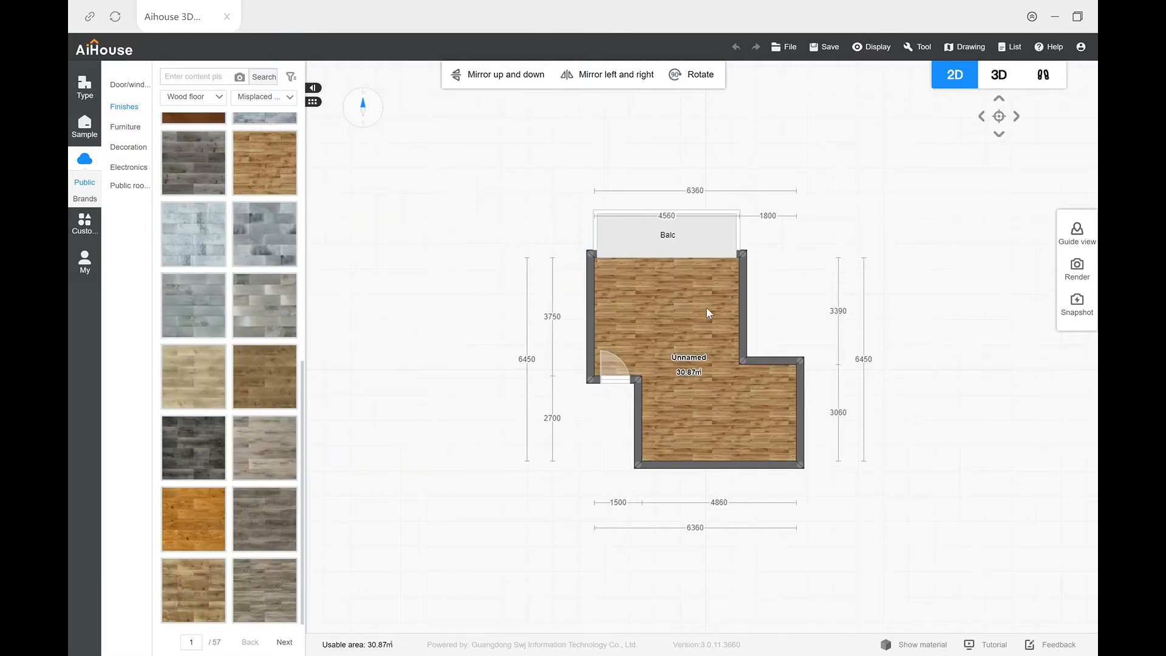
Step: Rotate the laying direction of the room's wood floor in the 3D view
click(999, 82)
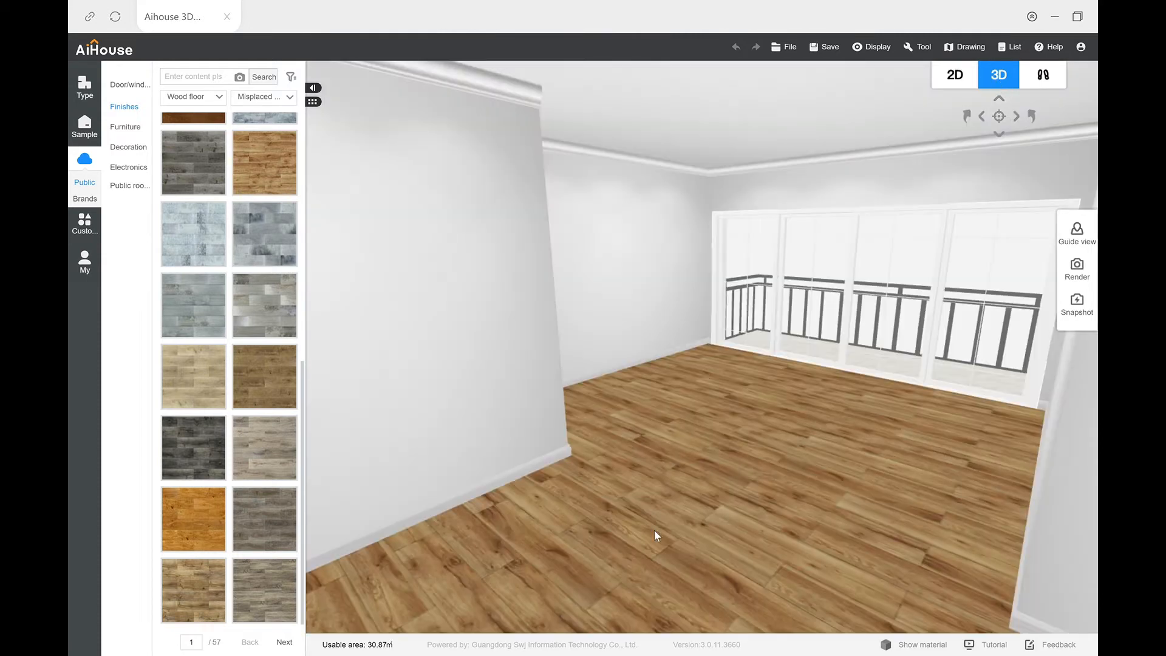
drag(702, 482, 726, 487)
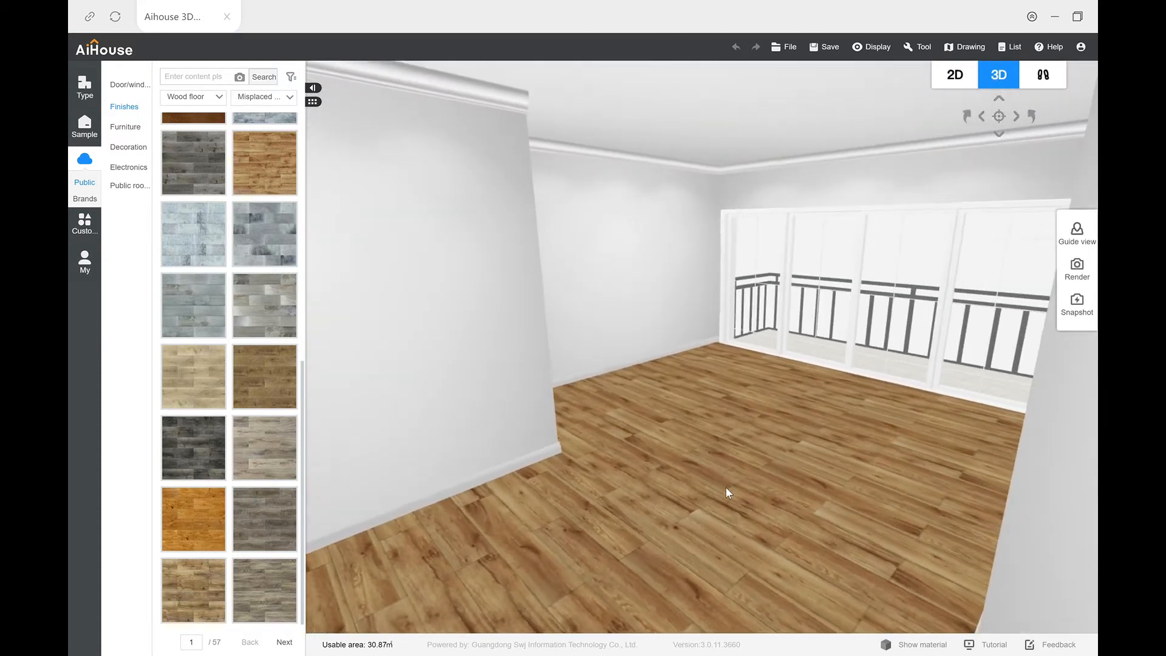
click(664, 472)
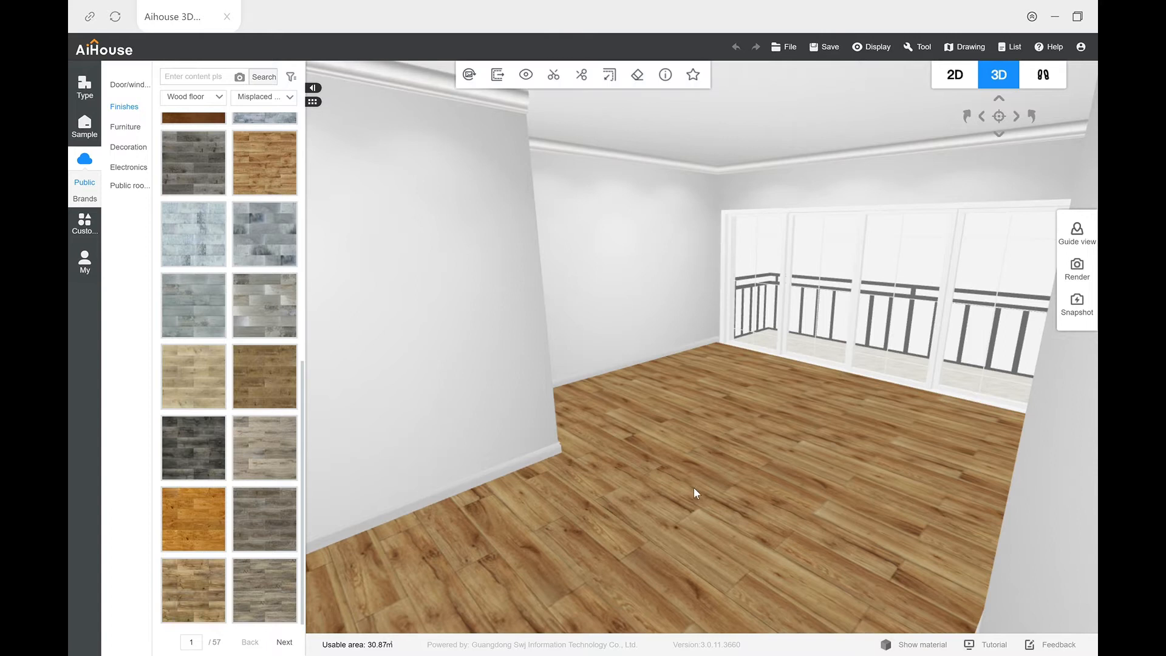
drag(698, 492, 740, 485)
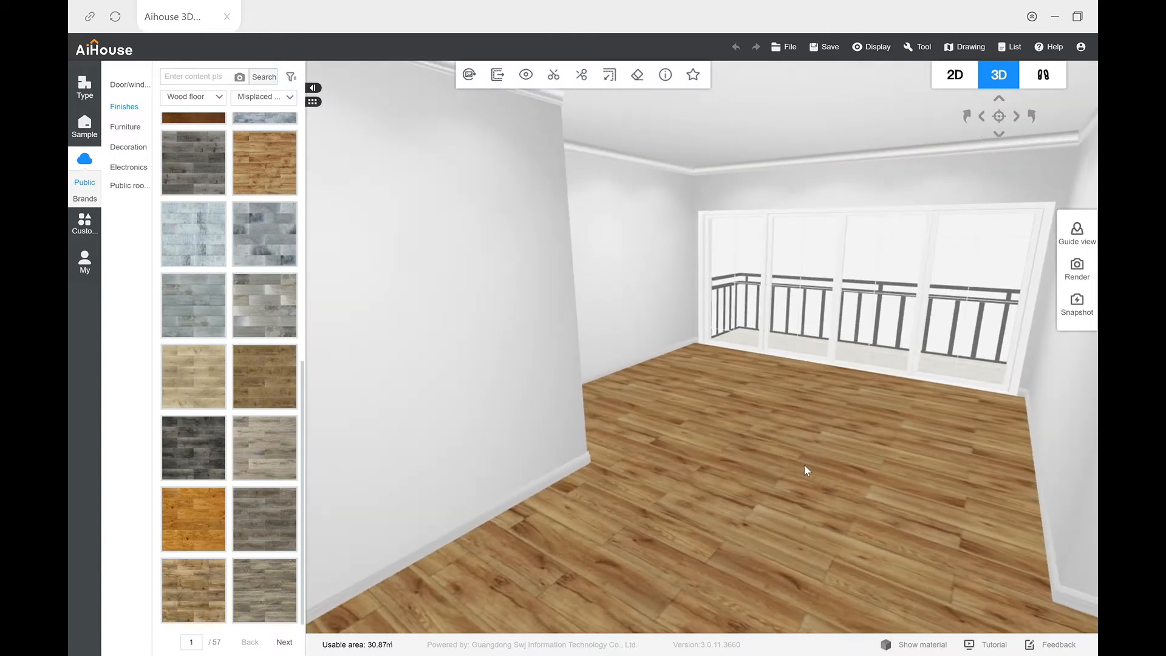
click(478, 79)
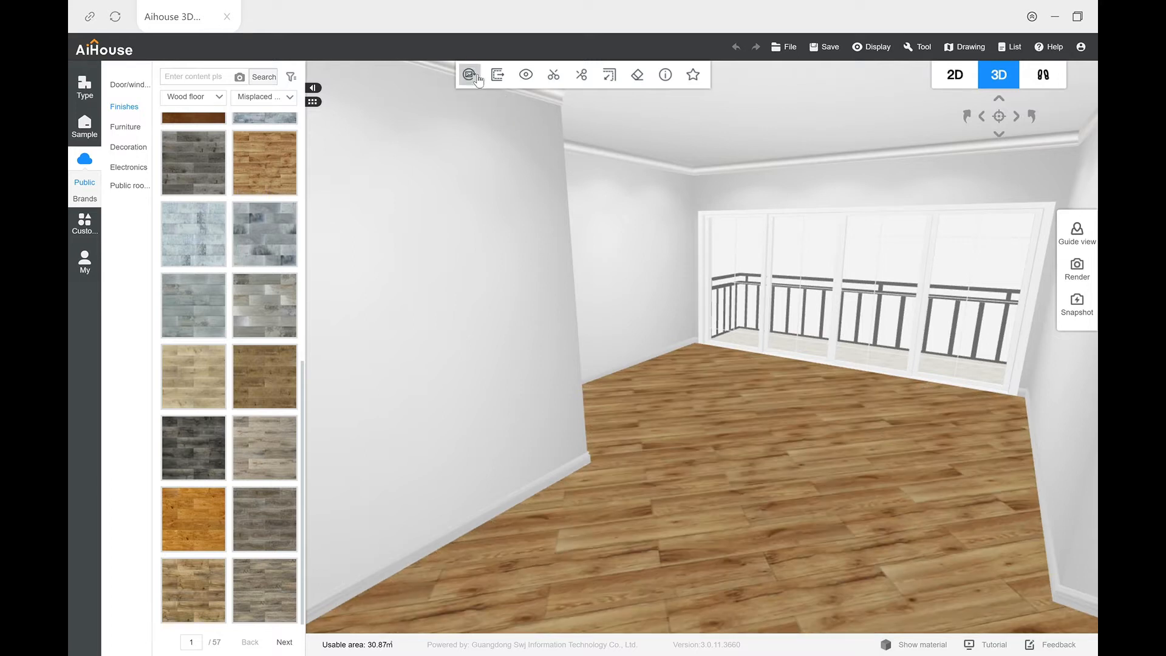
Step: Turn the wood floor's planks once more and check their direction in the 2D plan and inside the 3D room
click(478, 79)
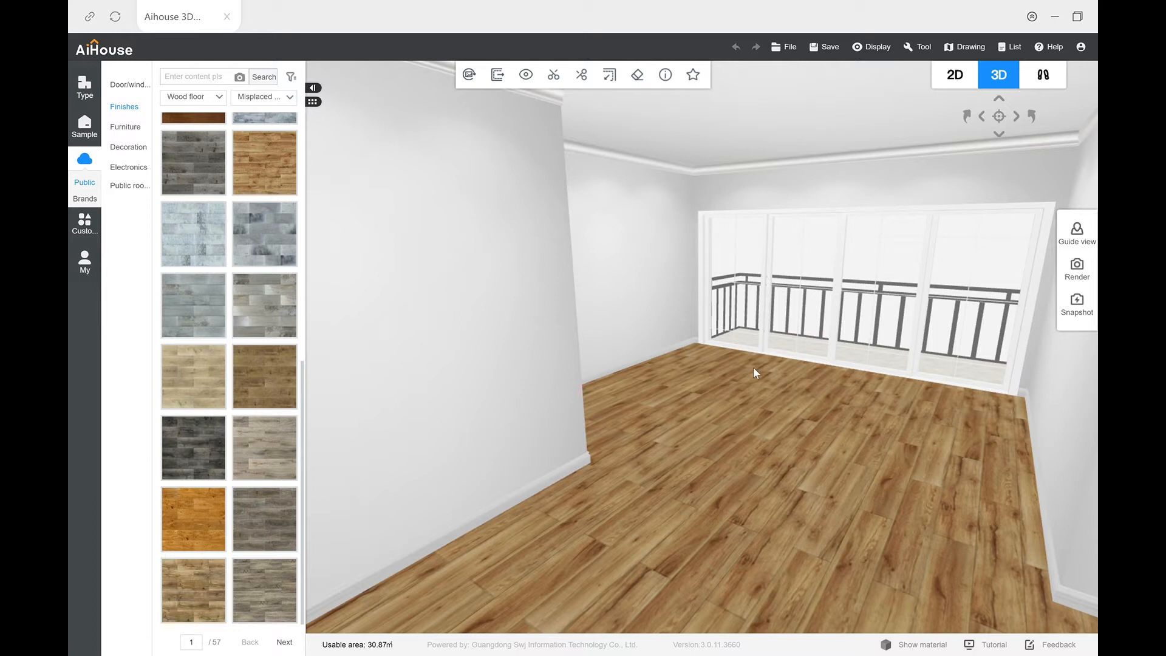
click(955, 75)
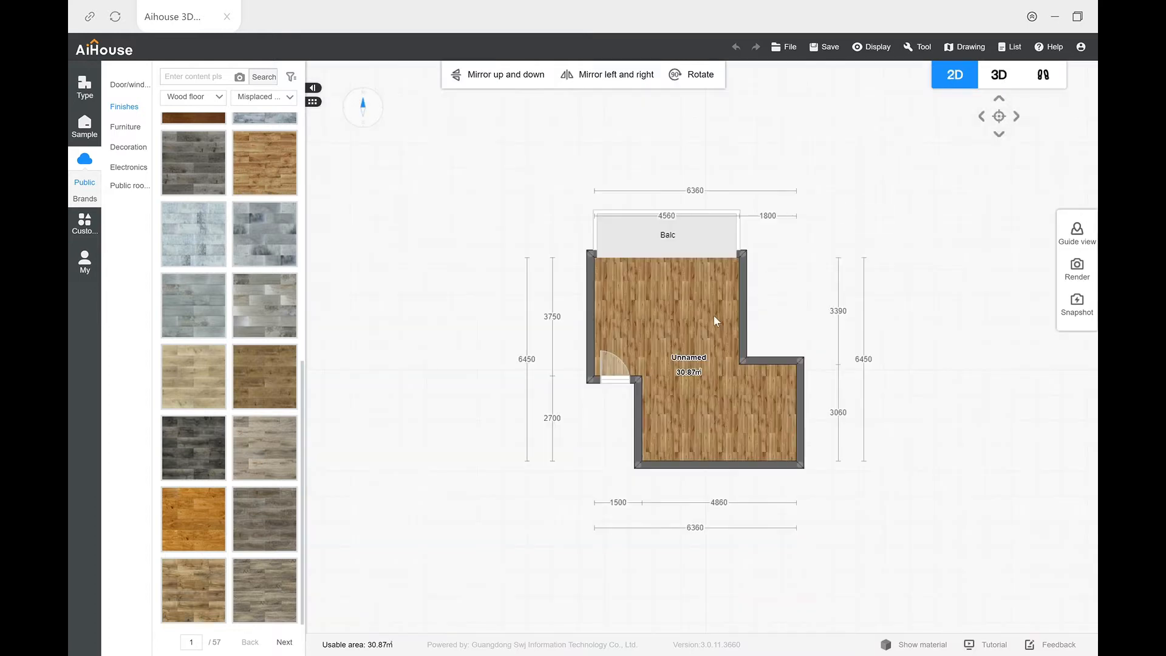
click(1008, 49)
click(993, 83)
drag(696, 403, 599, 411)
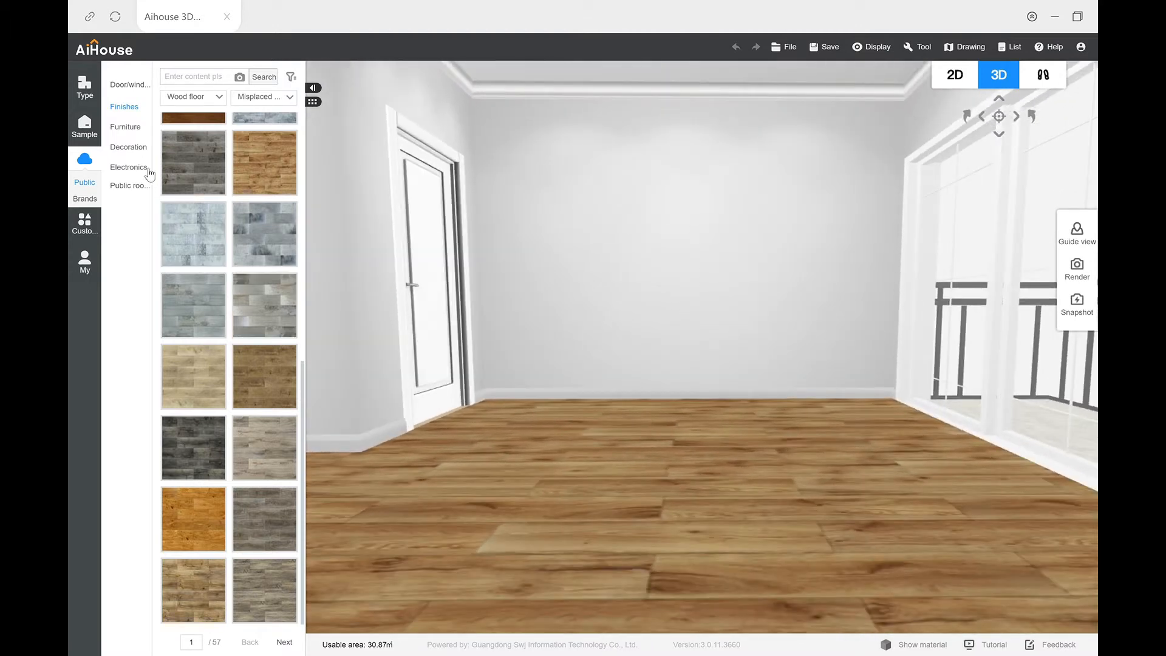
Step: Apply the taupe-grey finish from the neutral colour lacquereds to the wall between the door and the balcony
click(198, 100)
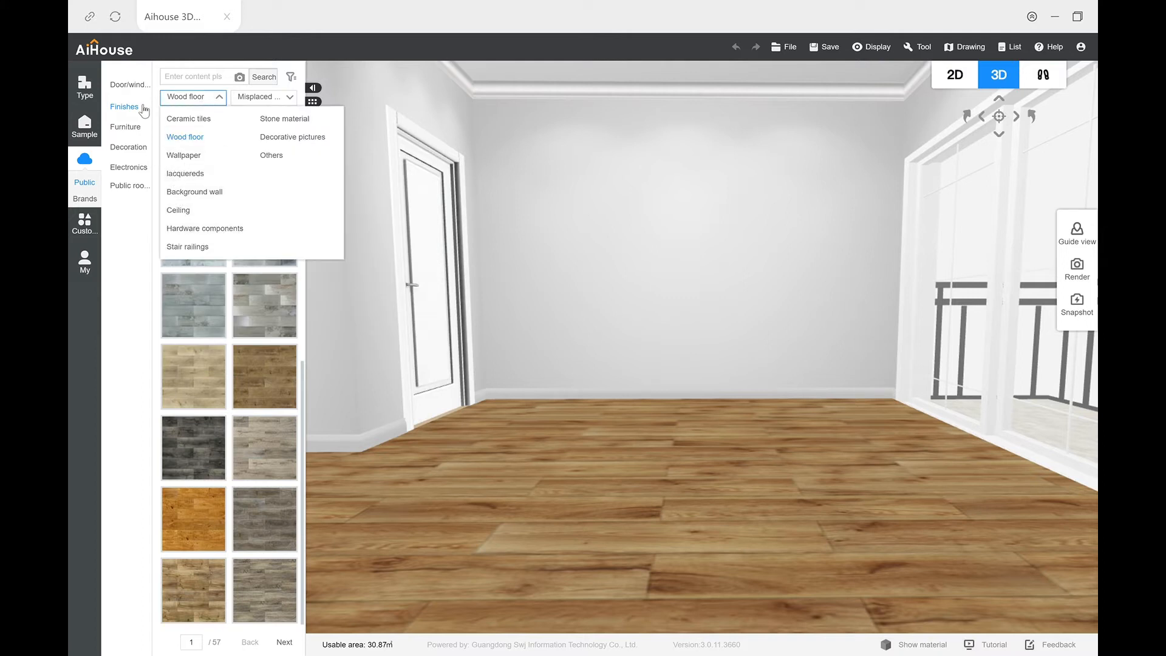
mouse_move(144, 111)
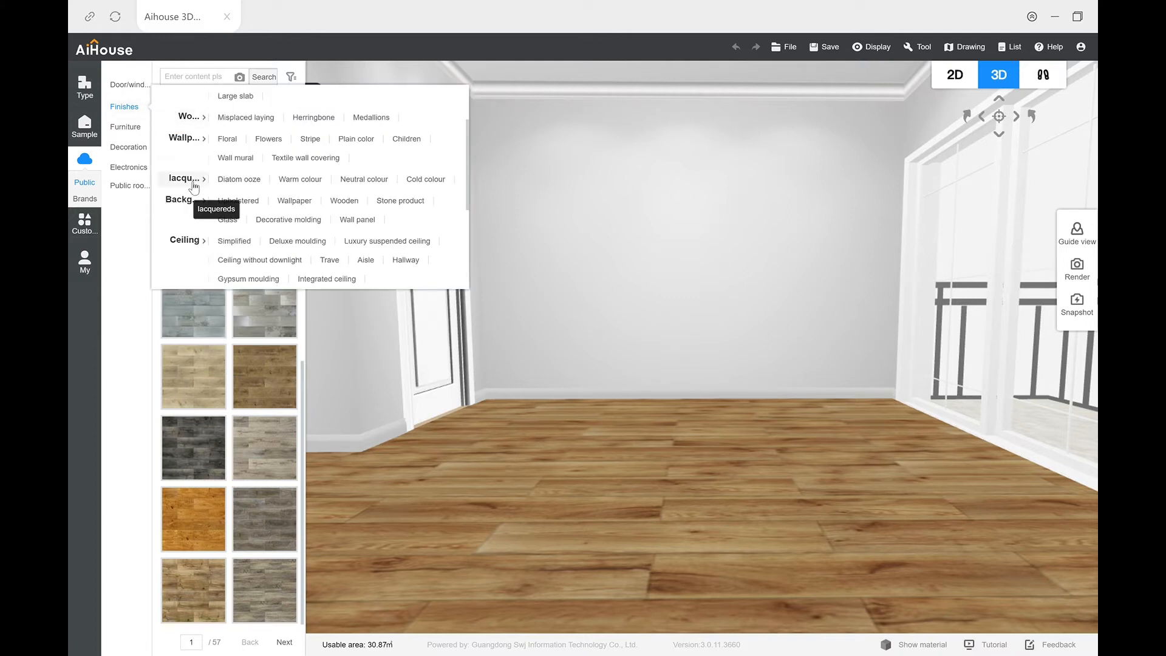
click(363, 179)
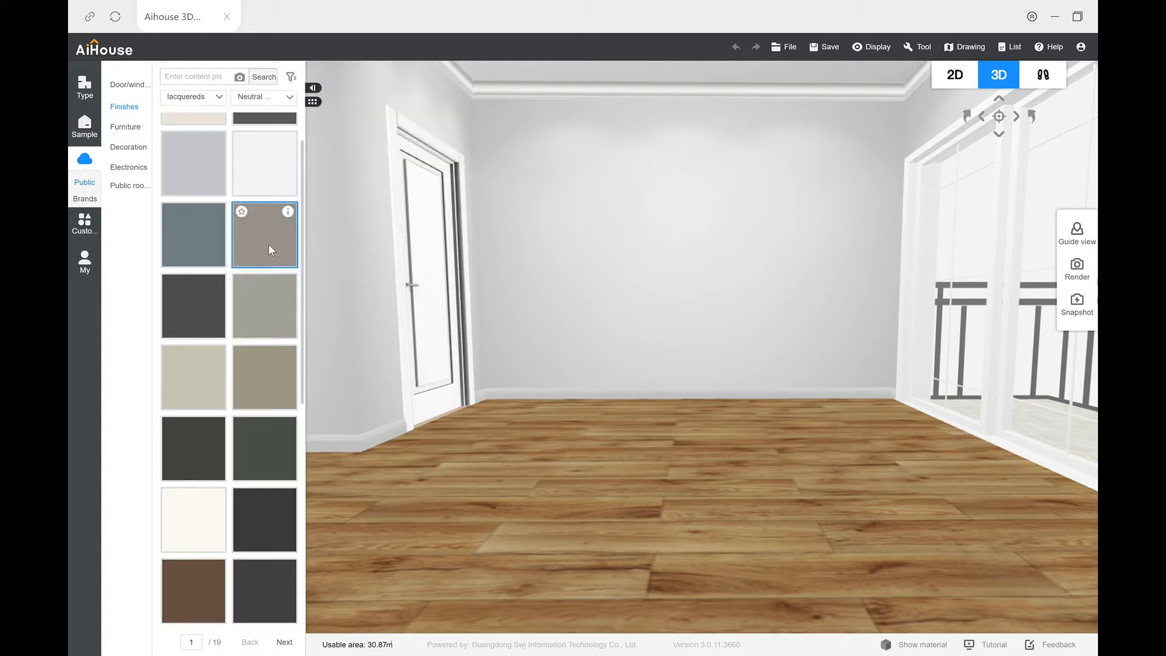
drag(270, 241, 567, 254)
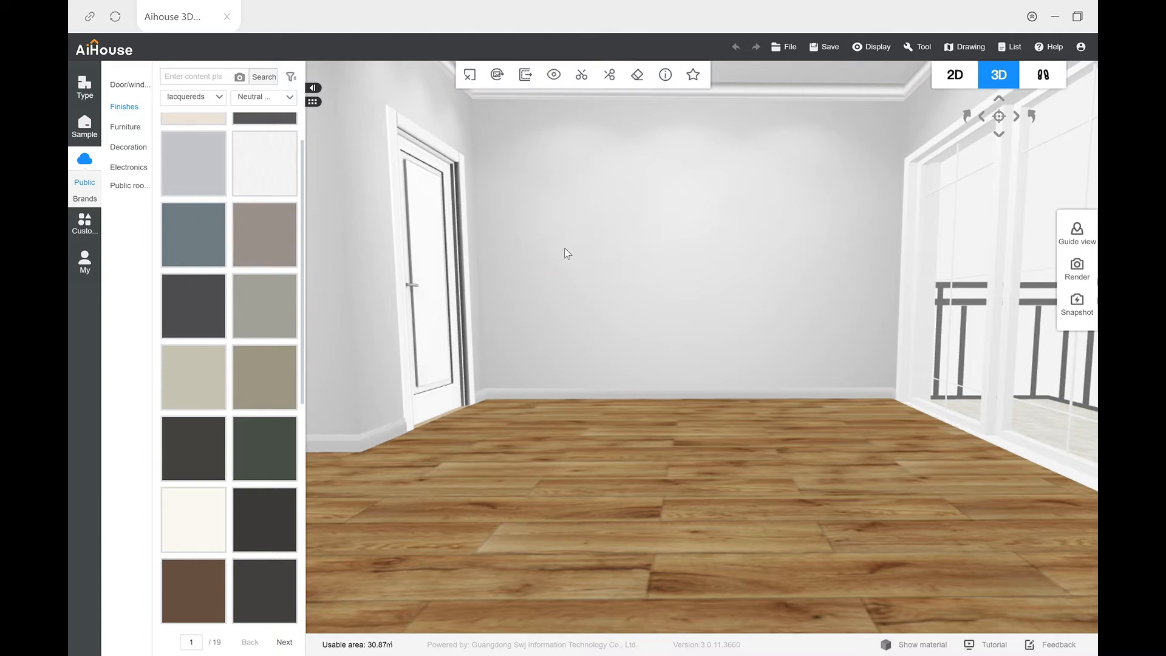
Step: Apply the same taupe-grey lacquer to the door wall, the wall around the balcony and the wall opposite the door
drag(398, 439, 529, 423)
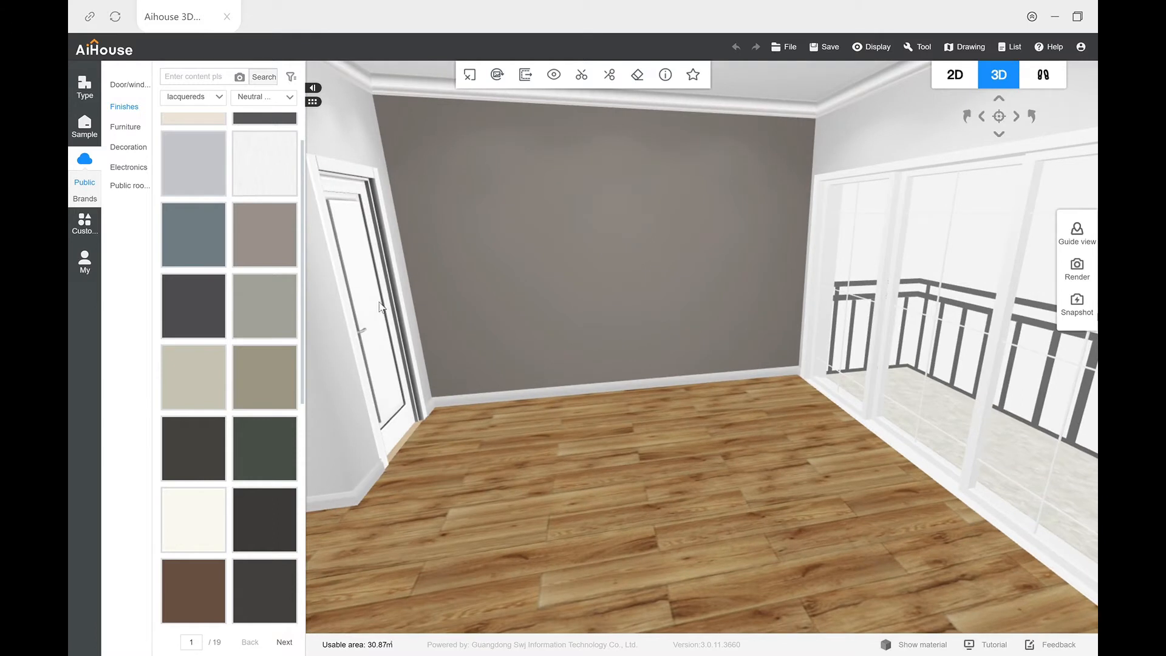
drag(270, 239, 351, 148)
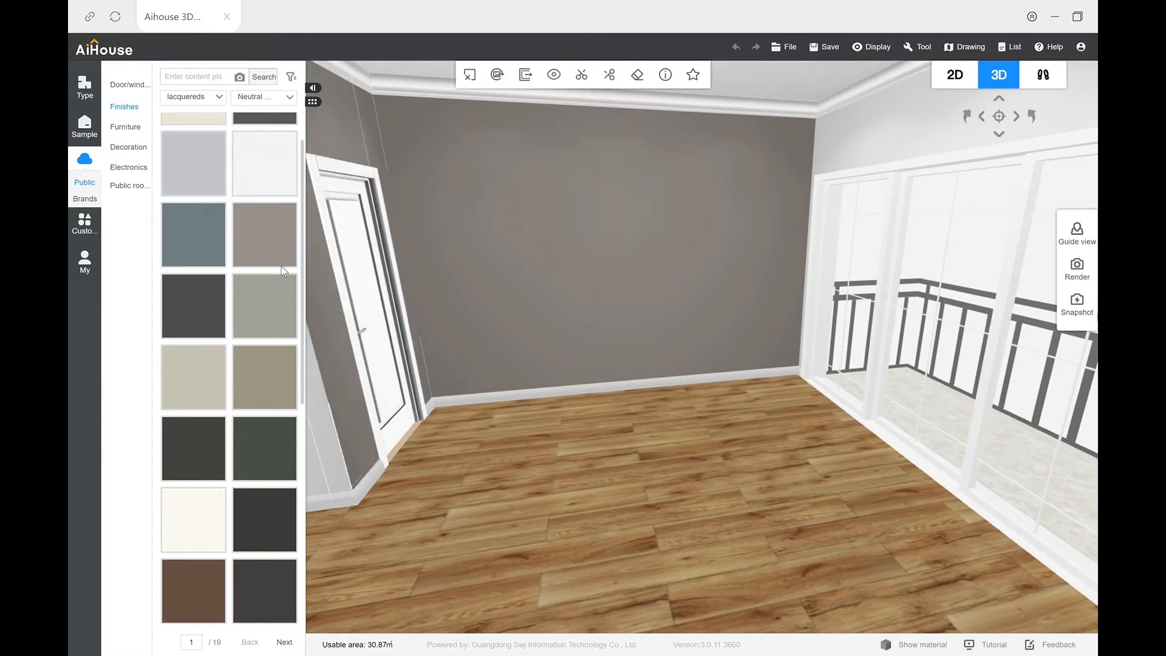
drag(858, 180, 906, 143)
drag(607, 390, 760, 472)
drag(296, 260, 883, 278)
Step: Examine the taupe-grey walls, the room's white lower section and the balcony from inside in 3D, with a look at the 2D plan
drag(610, 425, 694, 374)
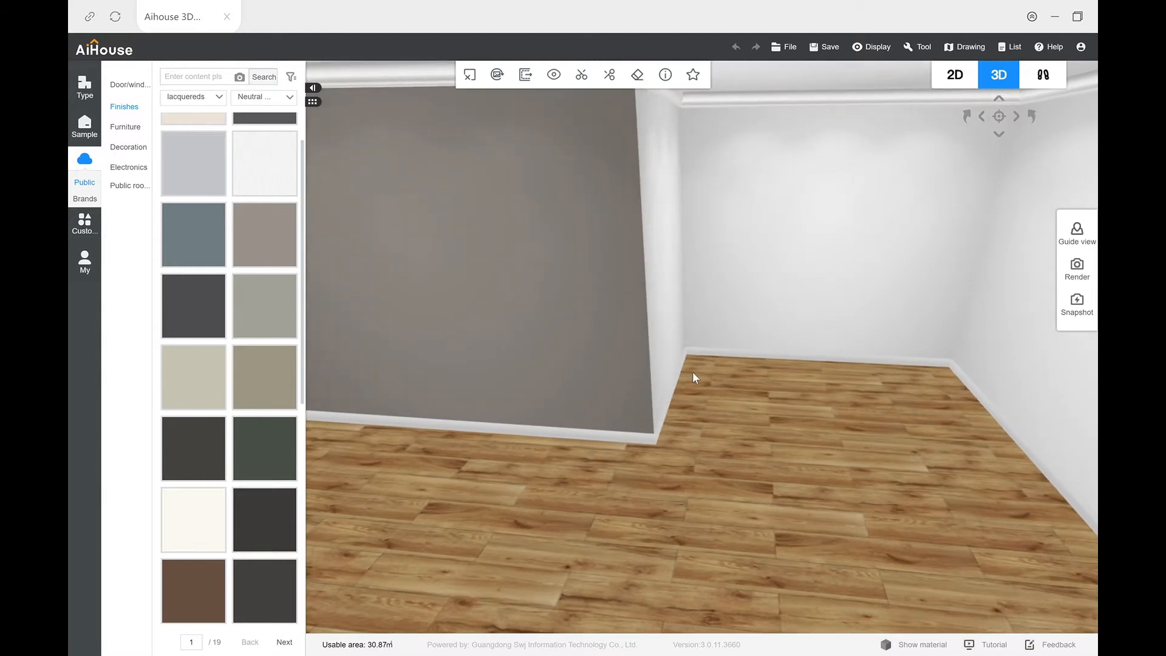
drag(766, 481, 490, 486)
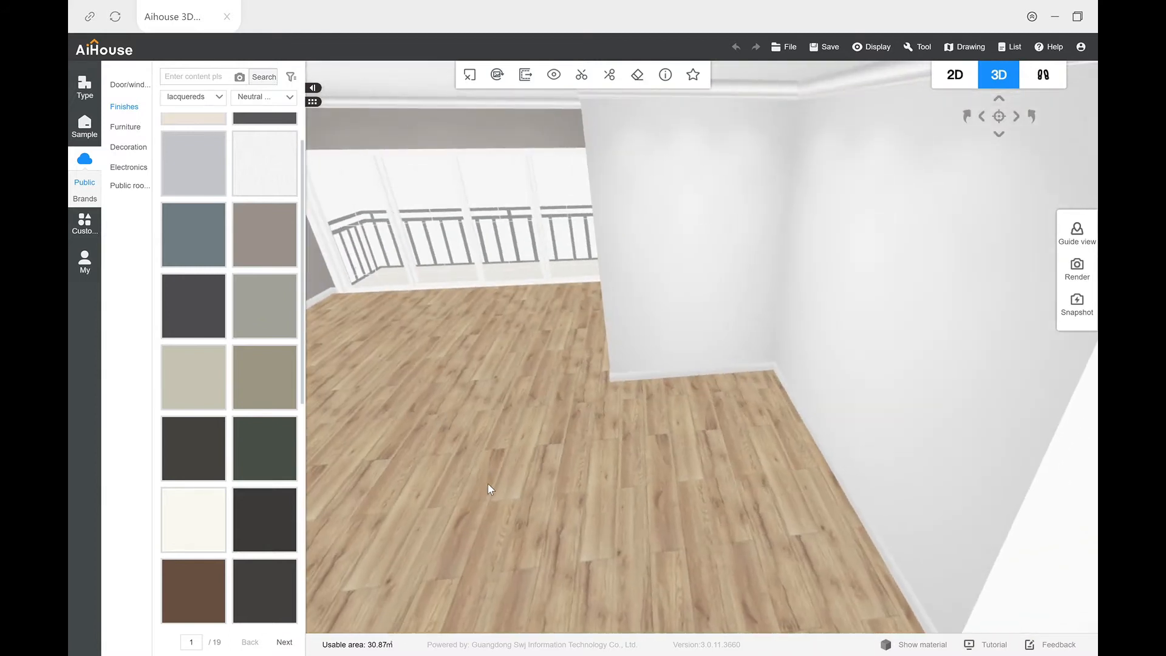
drag(666, 443, 900, 231)
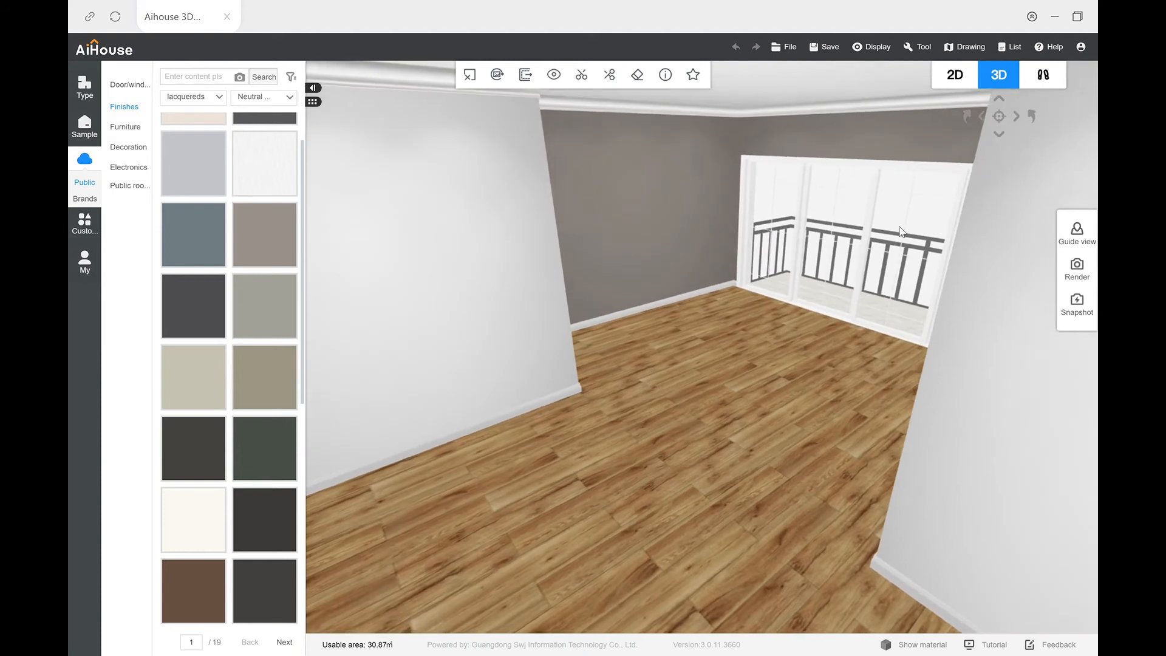
click(956, 85)
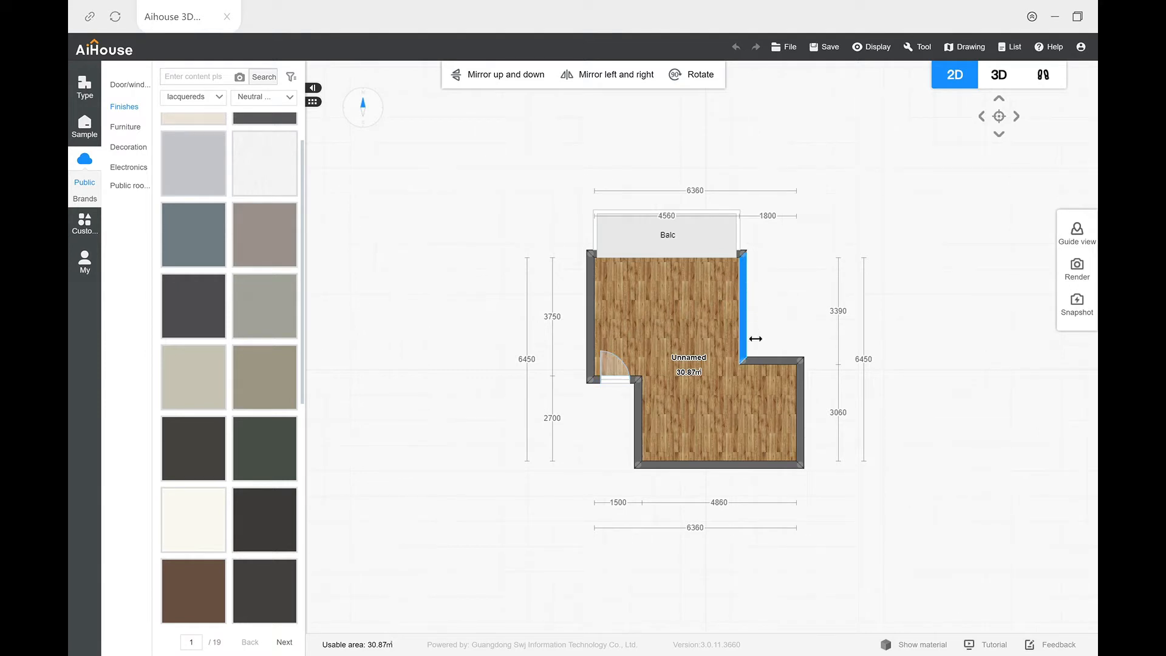
click(1003, 76)
scroll(679, 384, up, 5)
right_drag(658, 386, 698, 342)
drag(698, 343, 636, 466)
right_drag(636, 466, 812, 444)
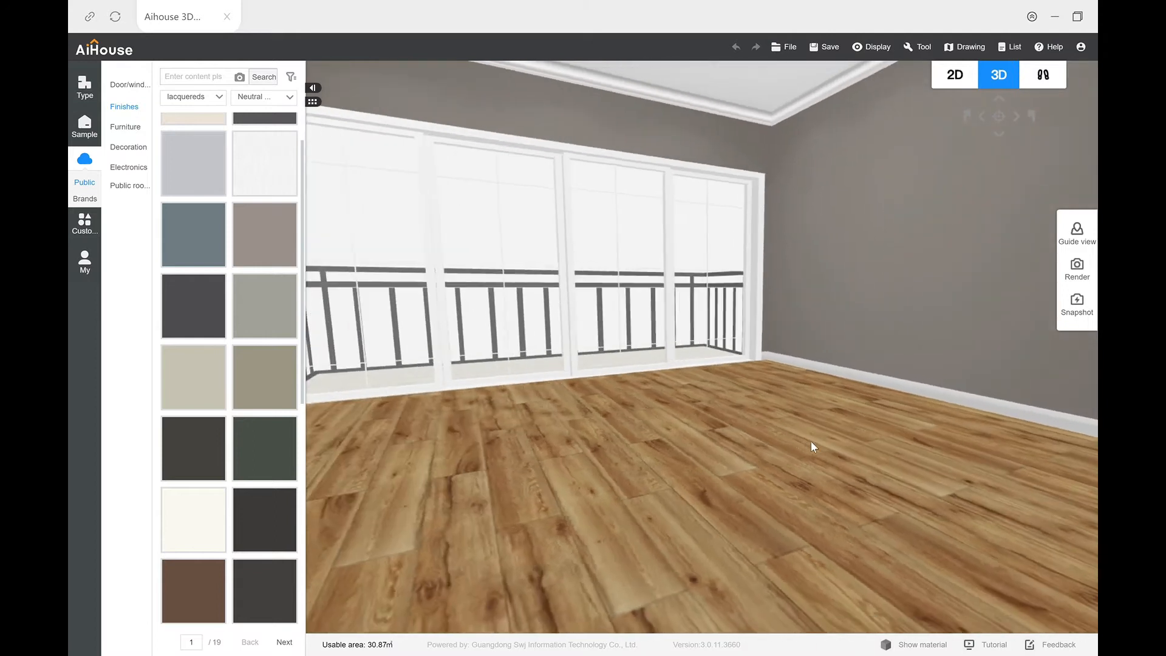
drag(736, 452, 702, 487)
right_drag(703, 487, 736, 481)
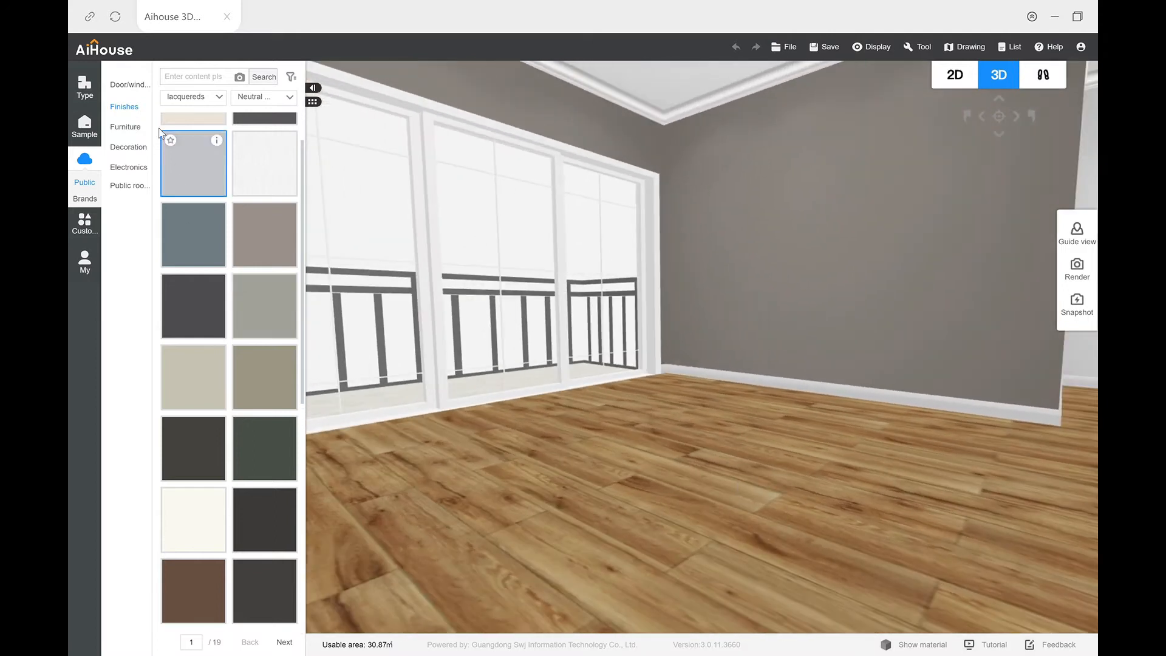
Step: Place the rustic wooden plank panel from the background wall finishes against the grey wall opposite the door, beside the balcony
click(134, 116)
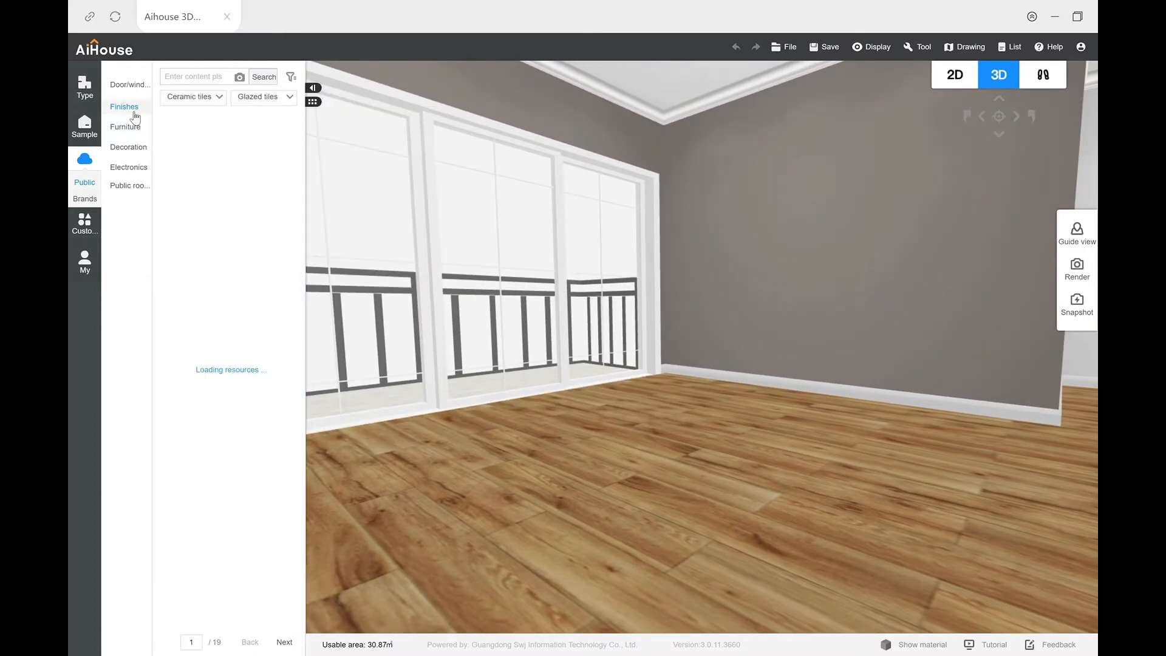
click(203, 105)
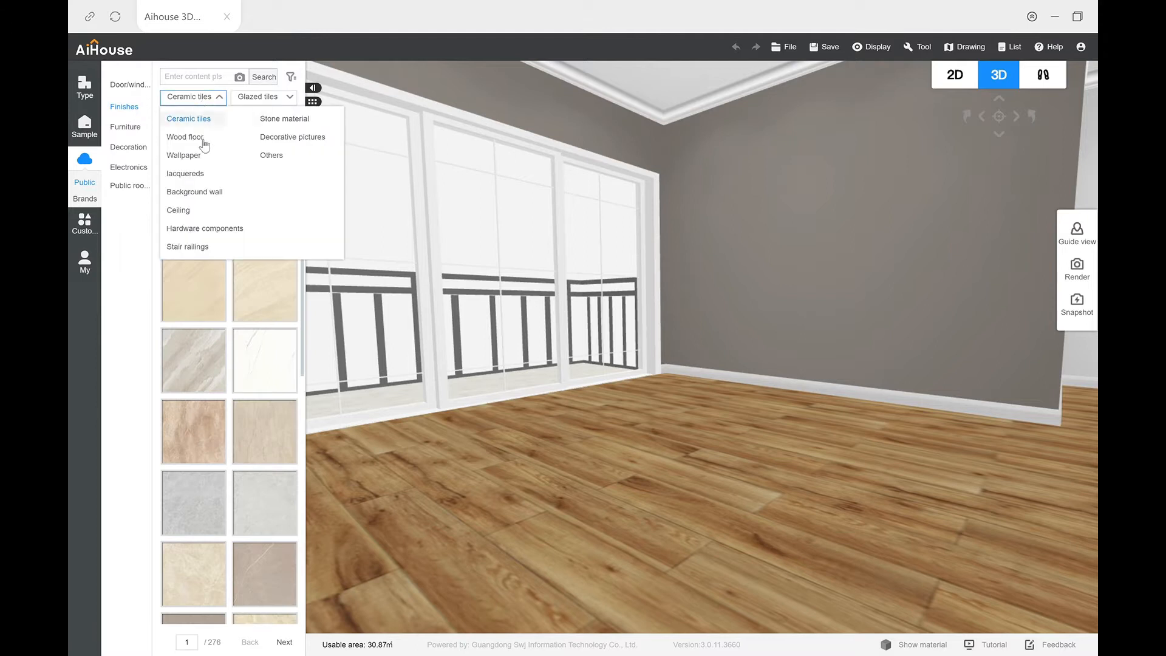
click(214, 193)
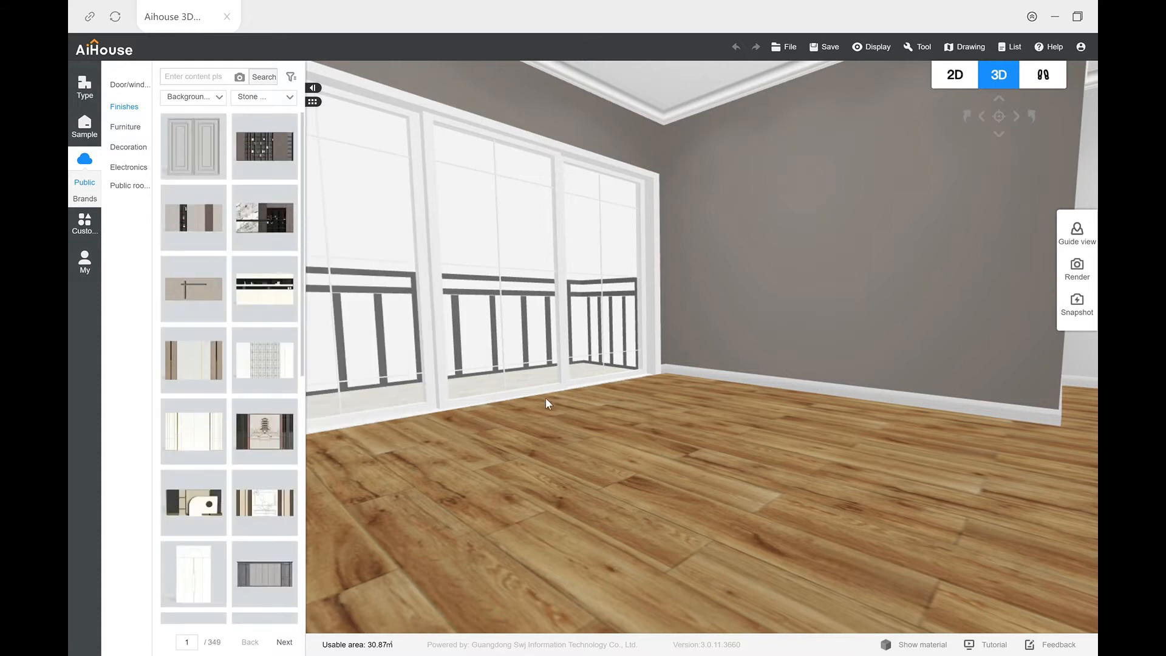
scroll(487, 469, up, 2)
drag(574, 428, 551, 471)
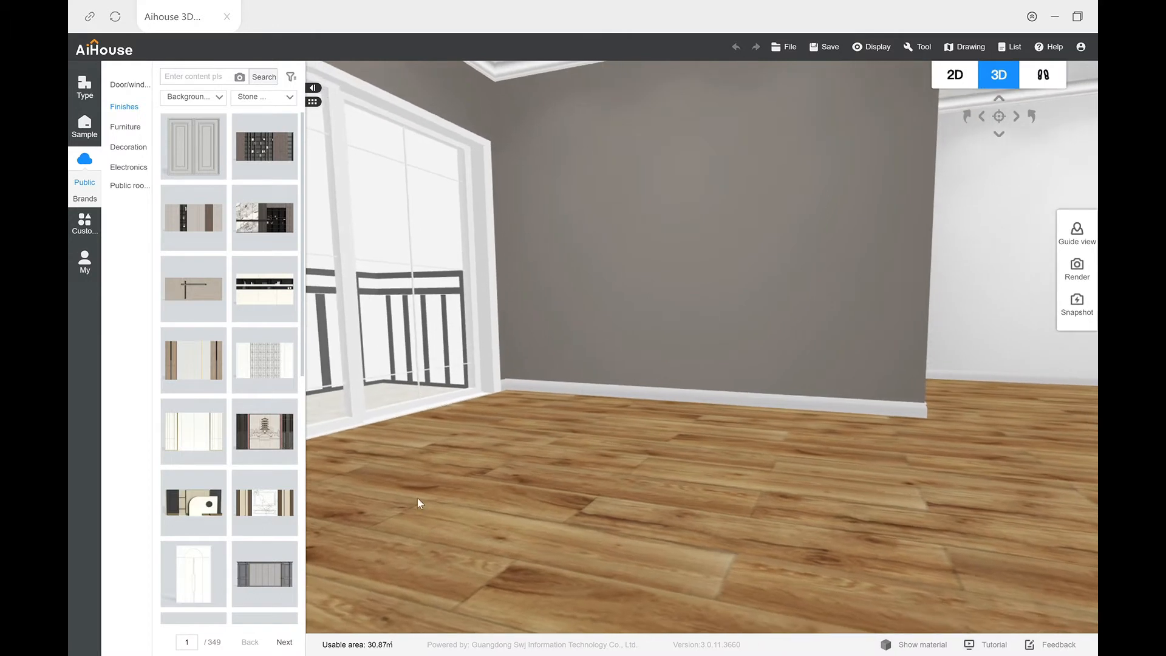
scroll(267, 449, down, 8)
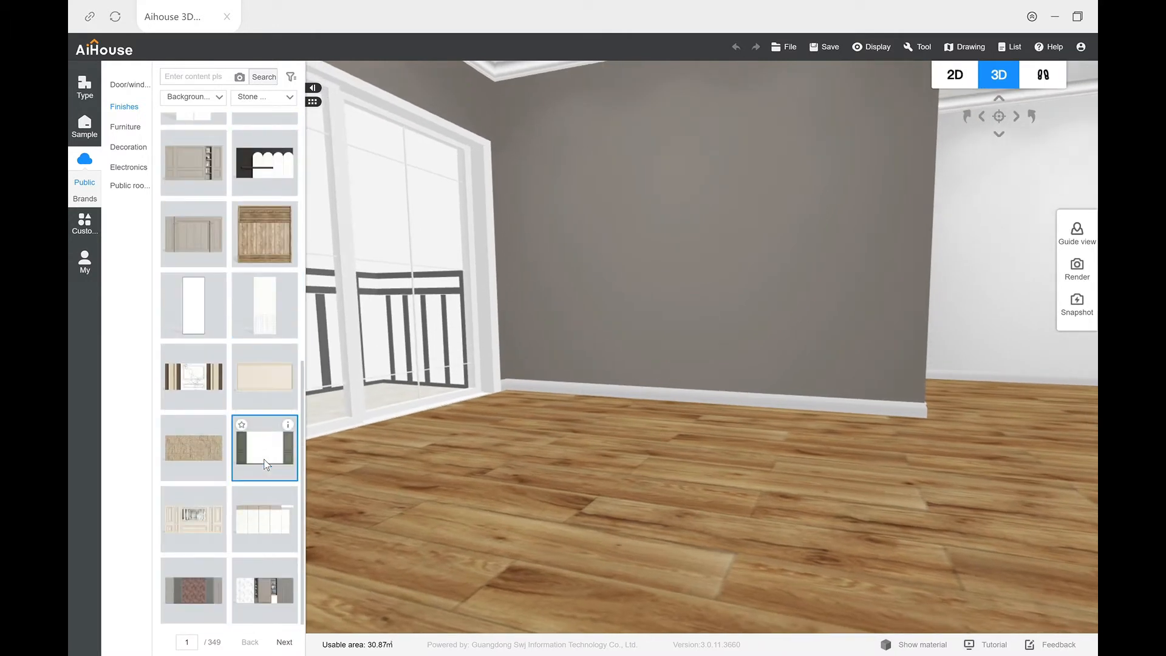
scroll(261, 457, up, 3)
scroll(261, 457, down, 3)
drag(272, 249, 600, 441)
right_drag(600, 441, 609, 461)
scroll(610, 461, down, 1)
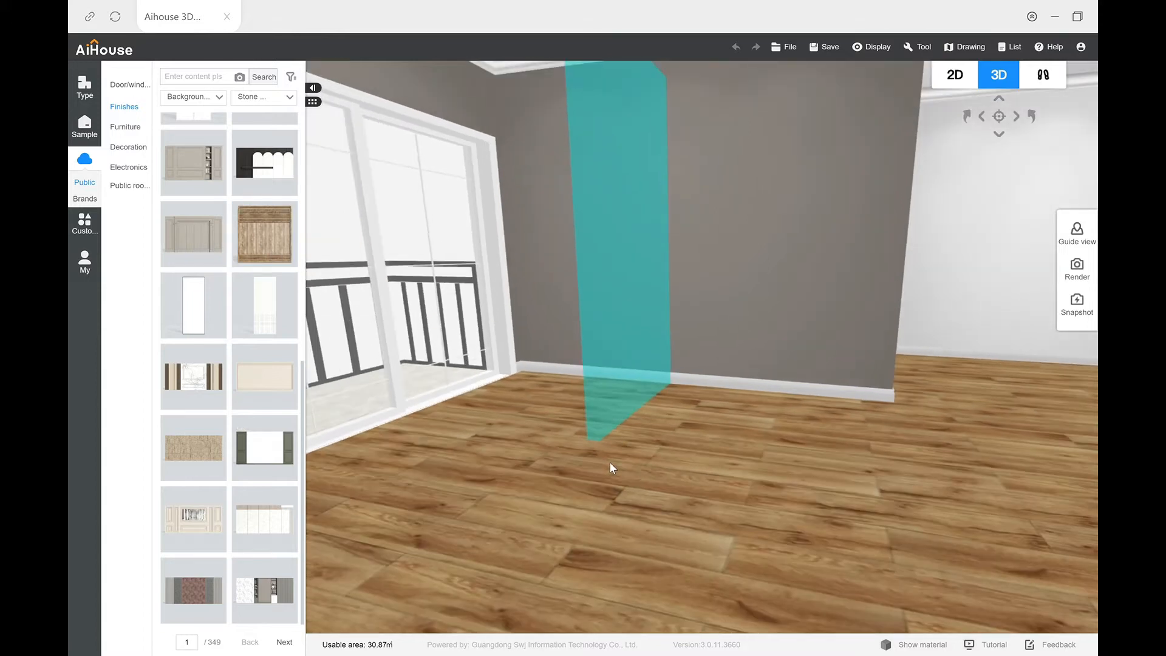
click(532, 419)
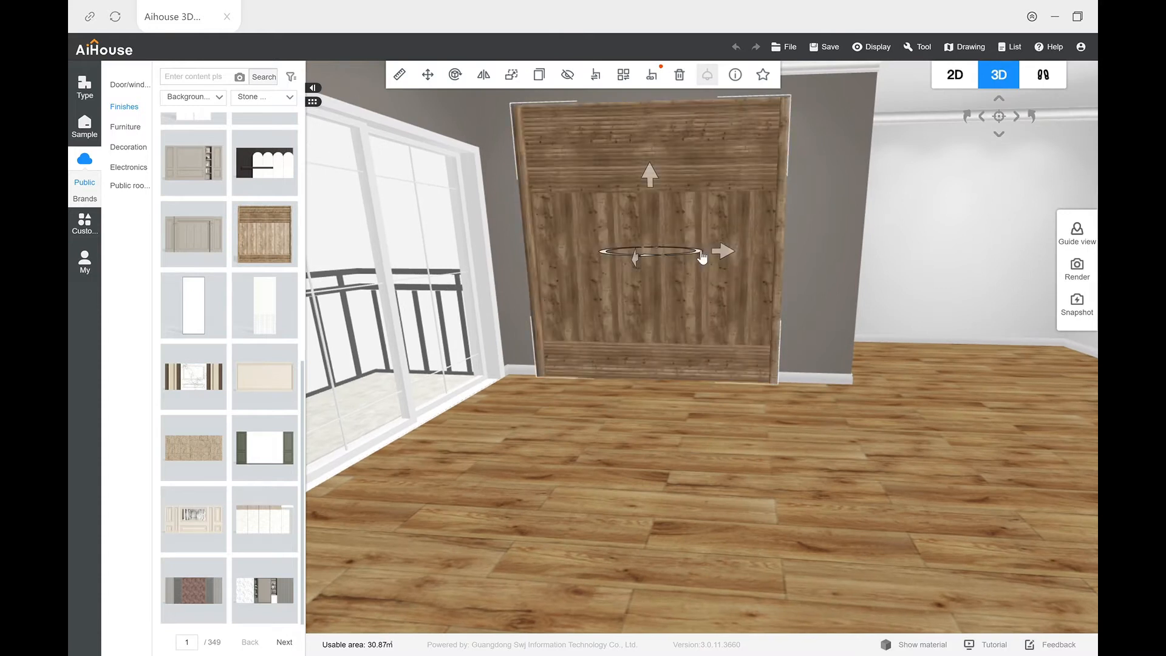
Step: Slide the wooden panel along the grey wall, away from the balcony, to centre it on the wall
drag(726, 252, 741, 258)
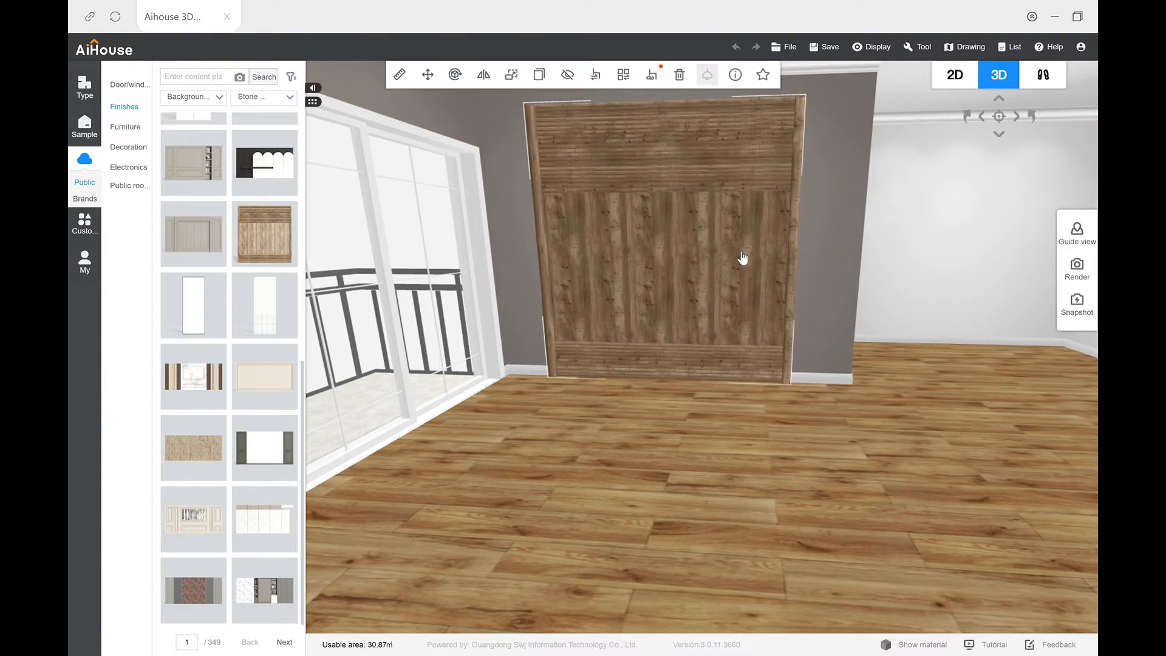
drag(768, 402, 793, 396)
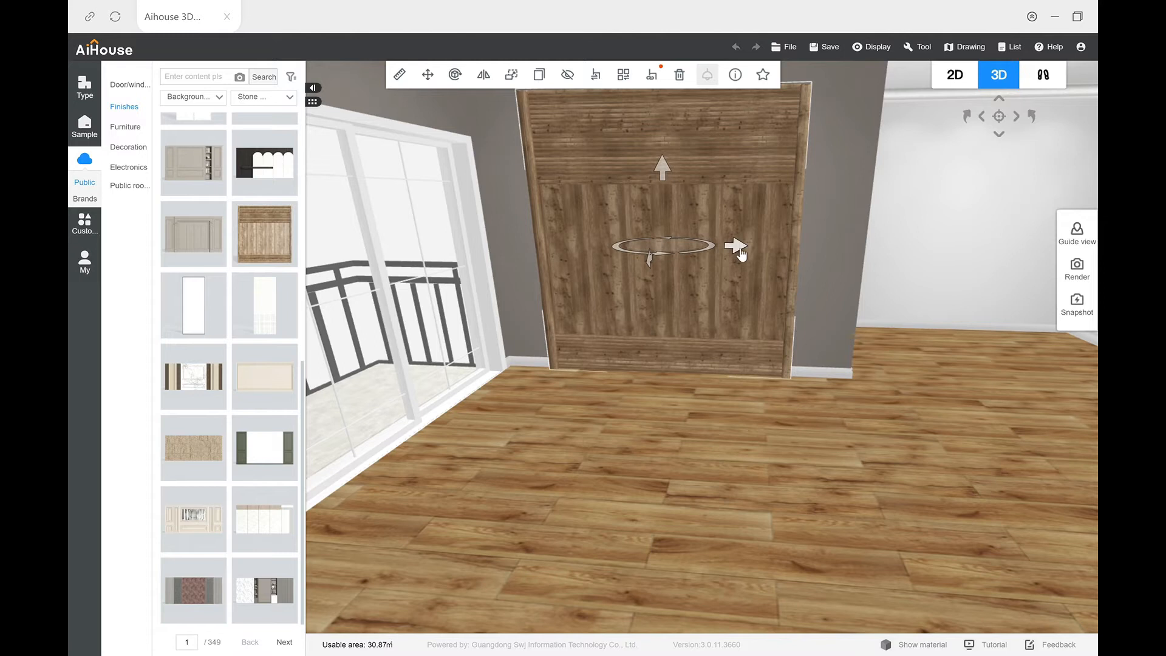
drag(745, 252, 748, 254)
drag(695, 479, 754, 479)
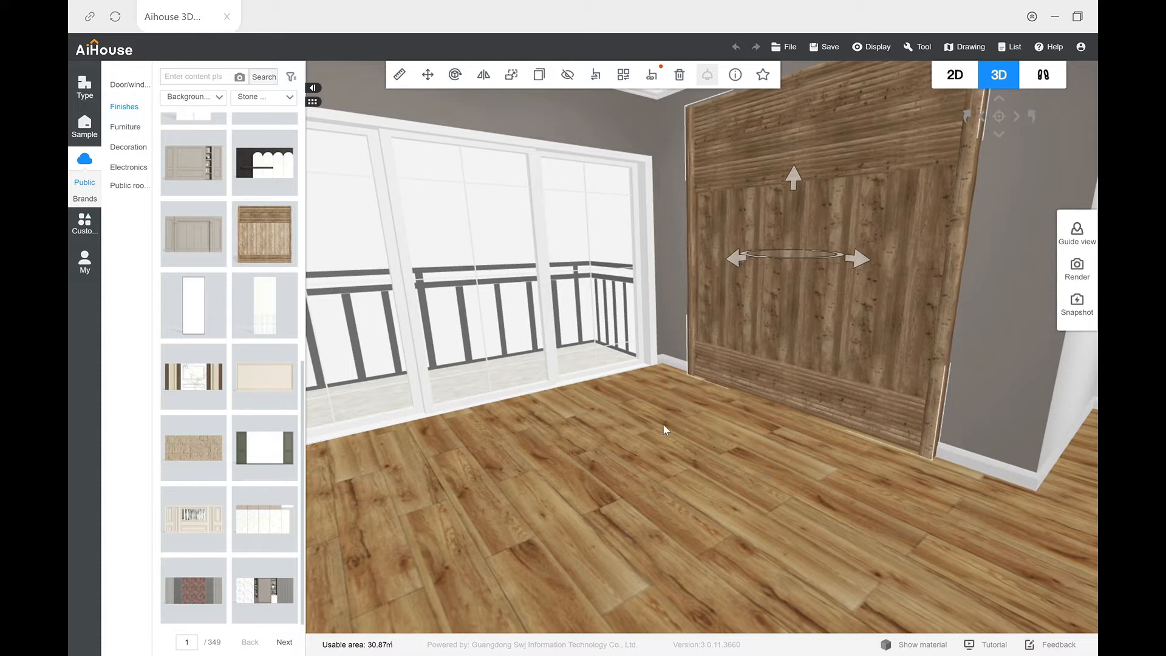
Step: Place the bedroom combination with the beige bed, sofa and black-and-white cowhide rug in the room in front of the wooden panel
click(144, 135)
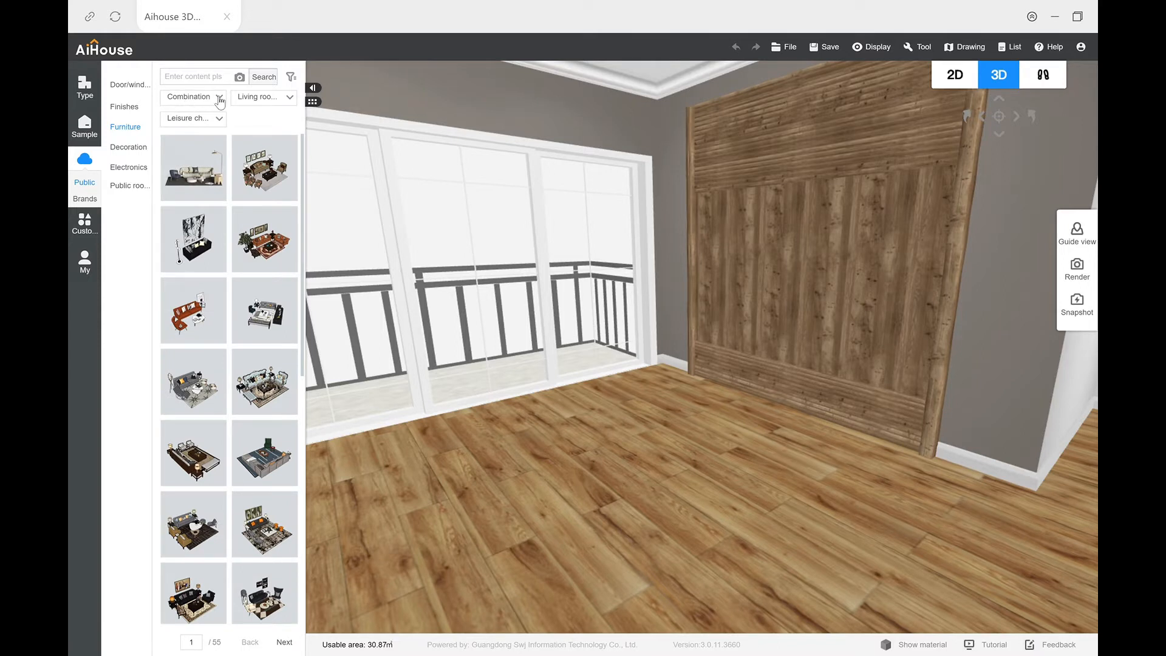
click(252, 103)
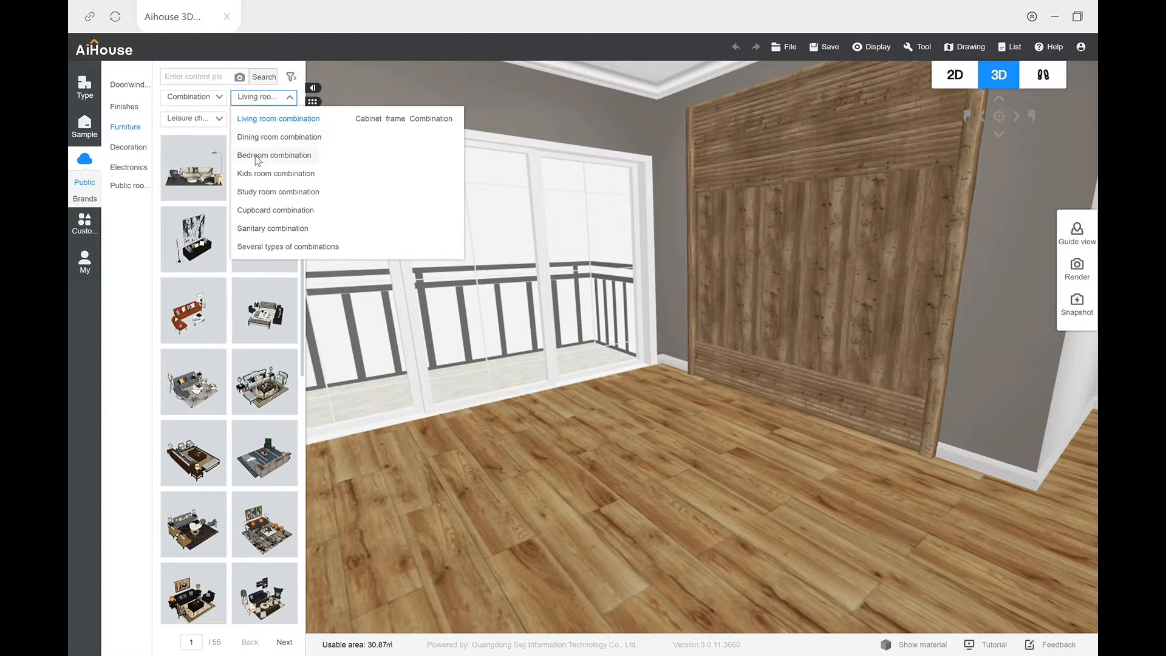
click(279, 157)
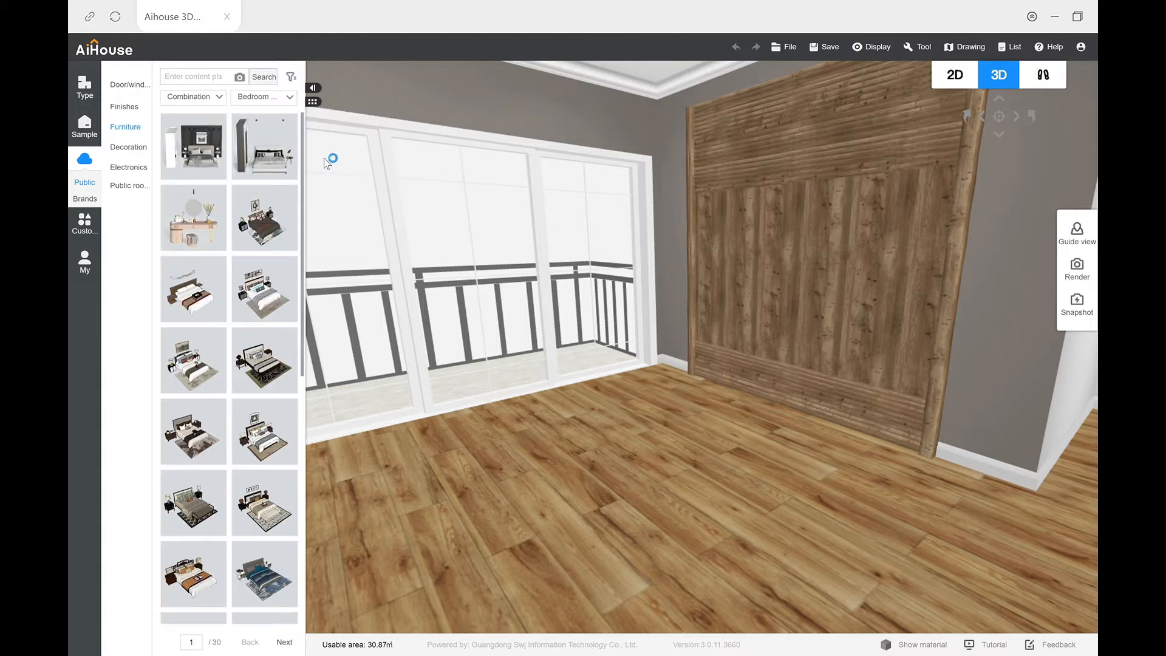
scroll(309, 177, down, 1)
scroll(310, 224, down, 3)
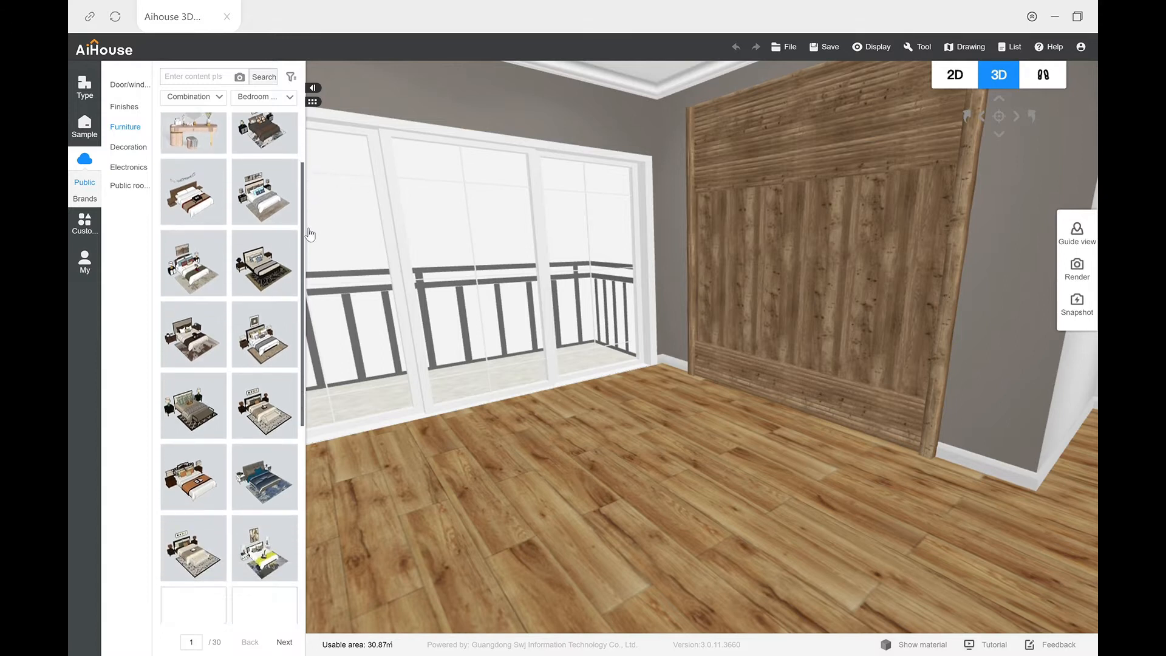
scroll(319, 280, down, 2)
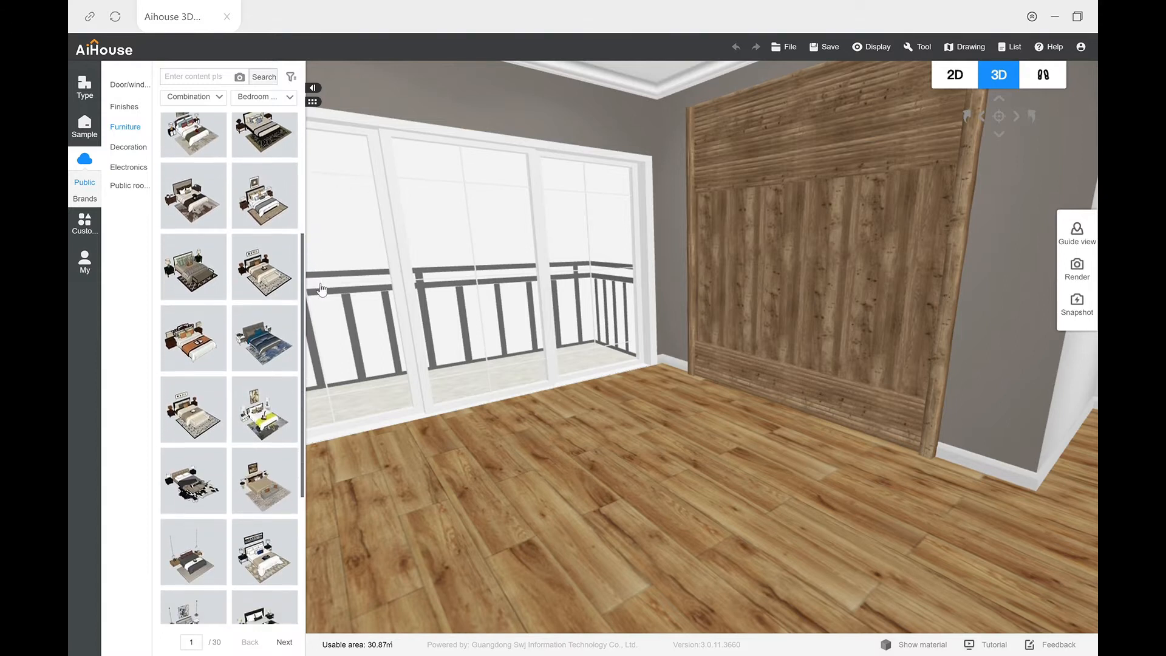
drag(326, 314, 338, 409)
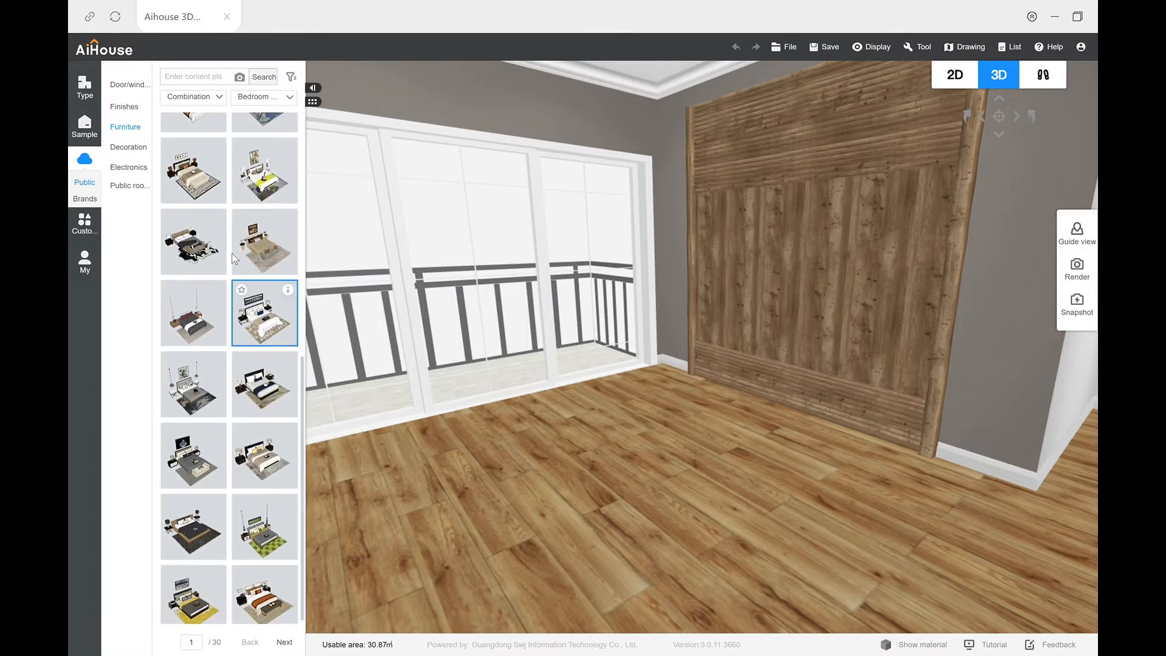
drag(183, 243, 739, 421)
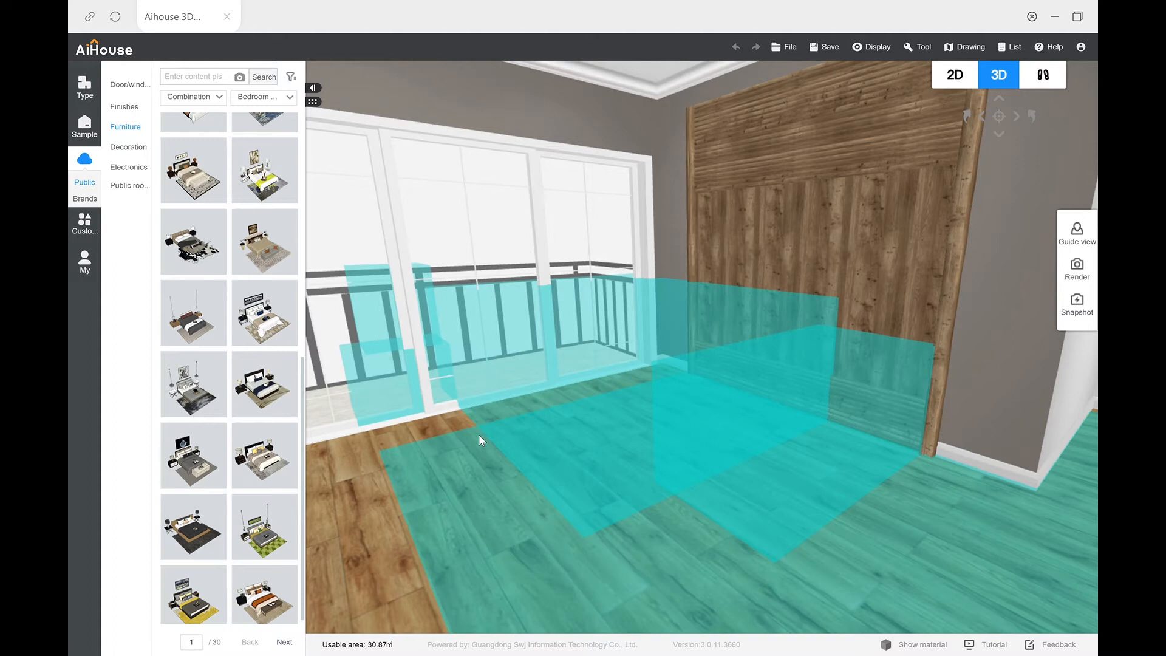
drag(428, 453, 520, 476)
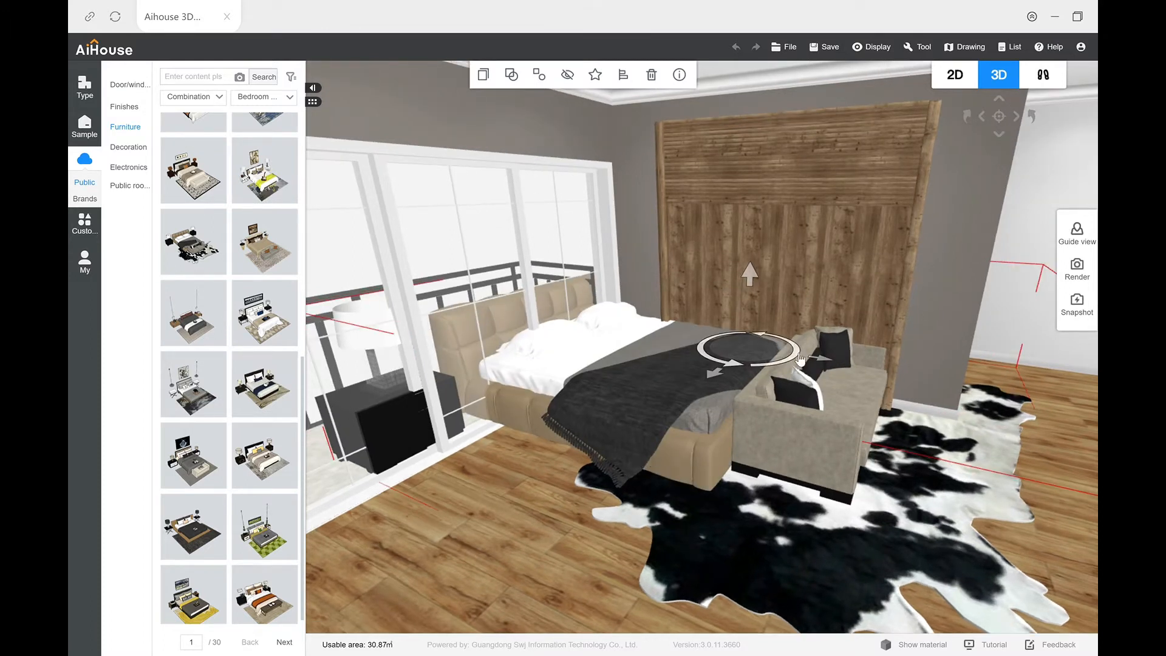
Step: Rotate the bedroom set so the bed's head faces the wooden panel wall
drag(803, 353, 700, 405)
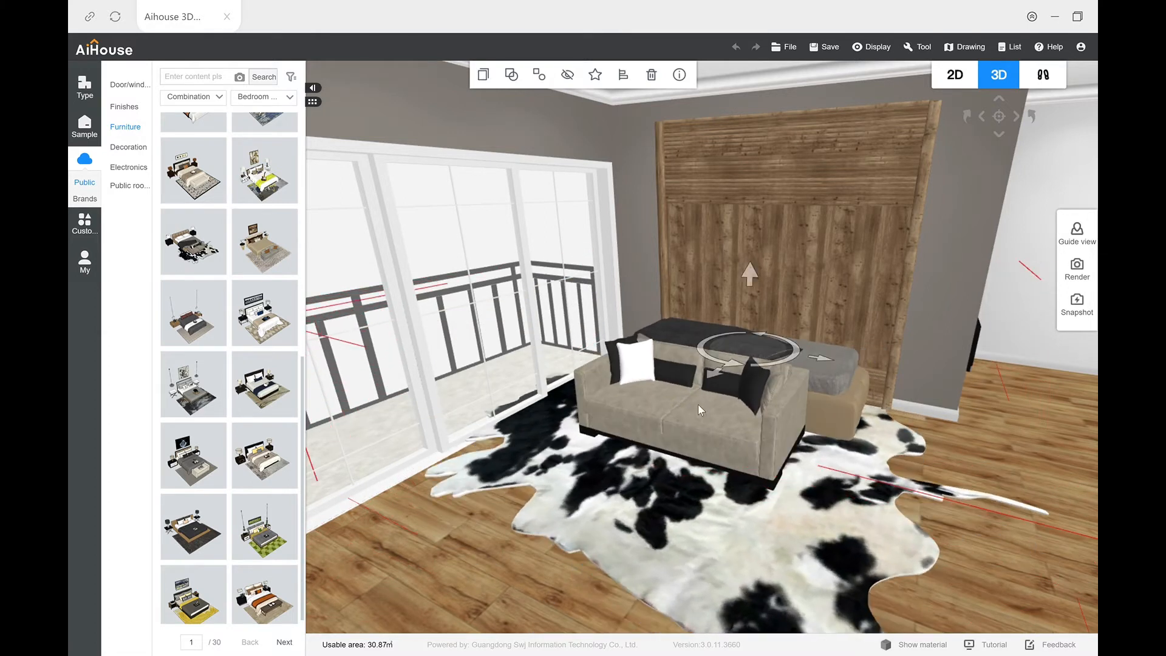
scroll(700, 405, down, 2)
scroll(703, 374, up, 3)
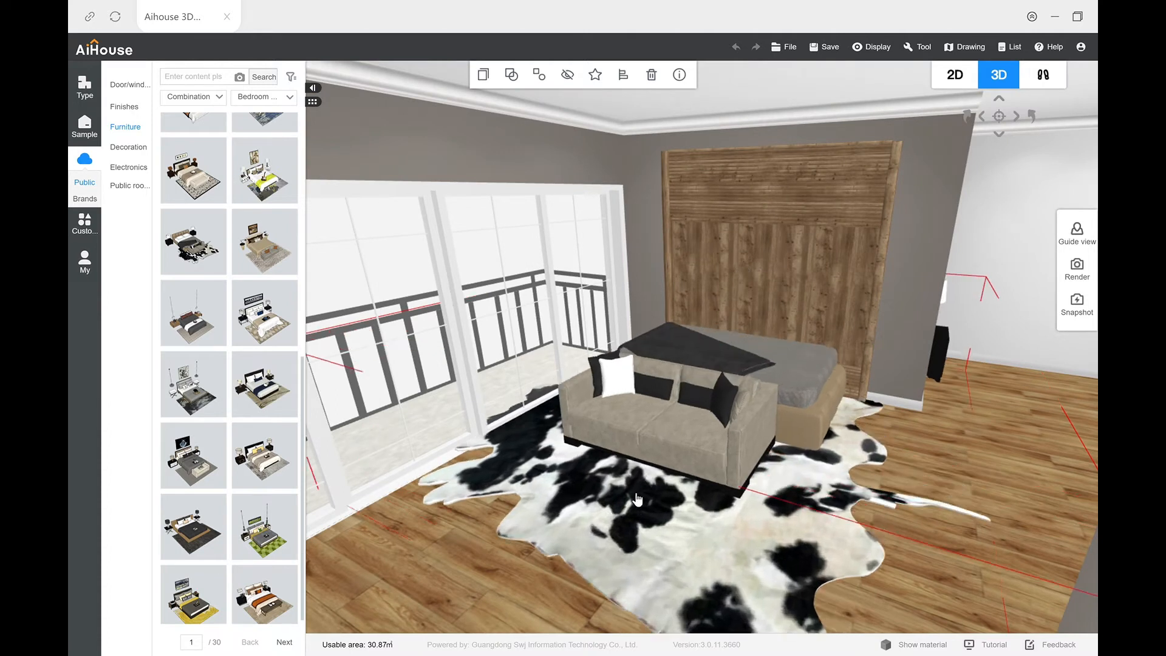
Step: Move the bedroom set back so the headboard stands centred against the wooden panel wall
drag(562, 584, 600, 509)
drag(597, 467, 674, 499)
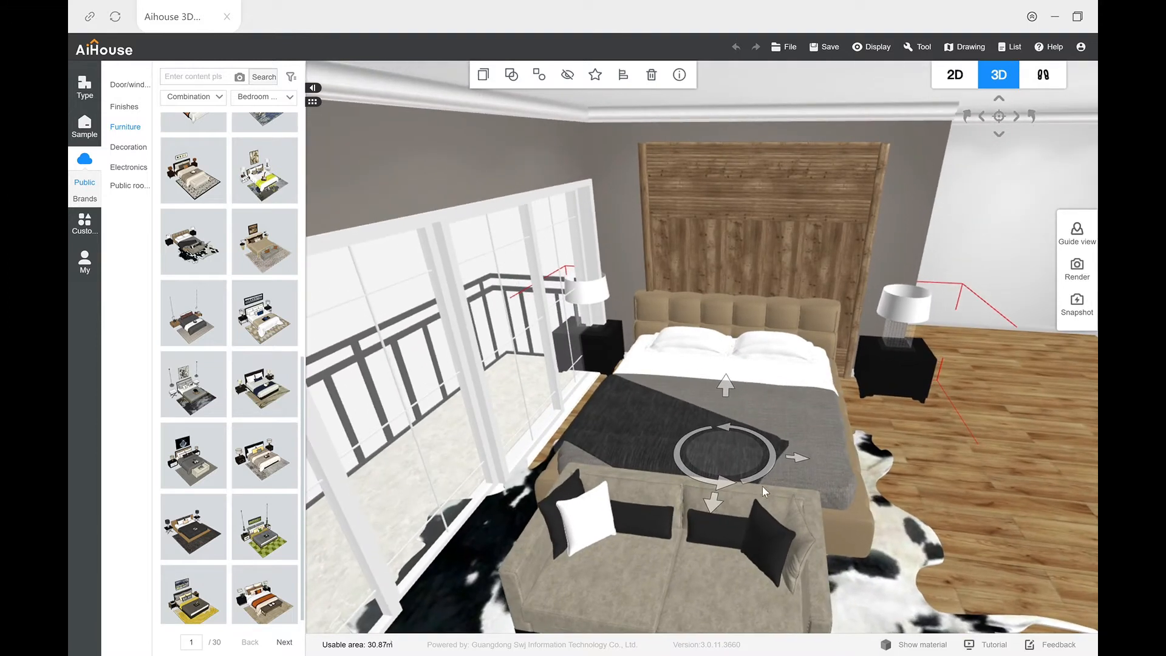
drag(801, 463, 836, 462)
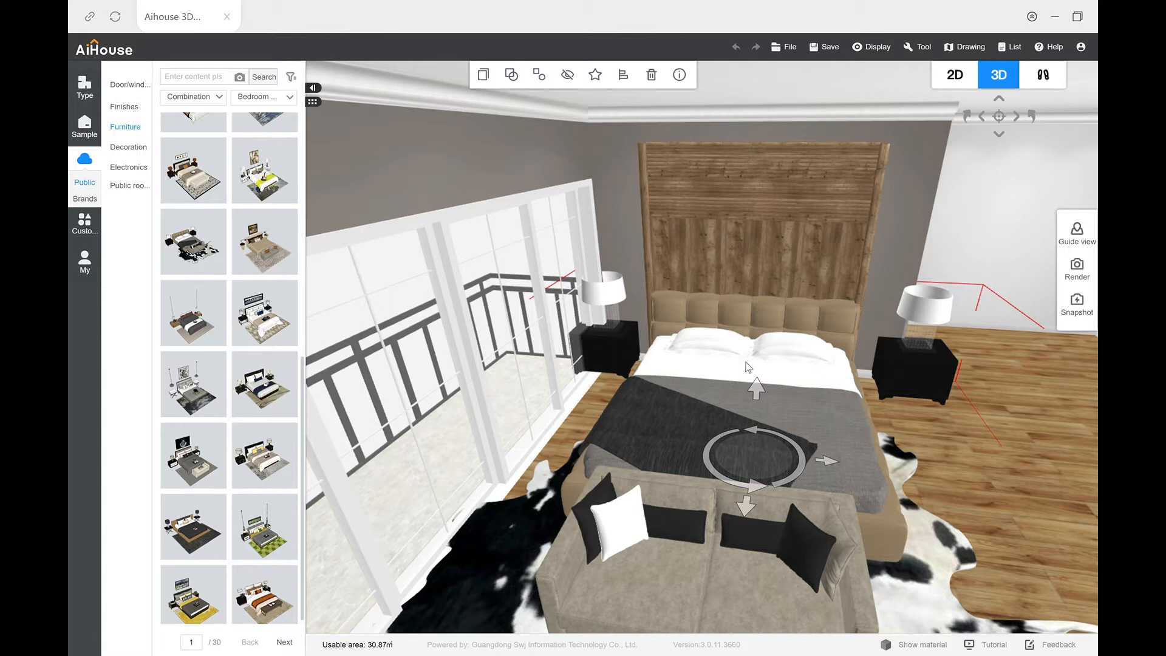
Step: Ungroup the bedroom set and delete the sofa at the foot of the bed
click(539, 76)
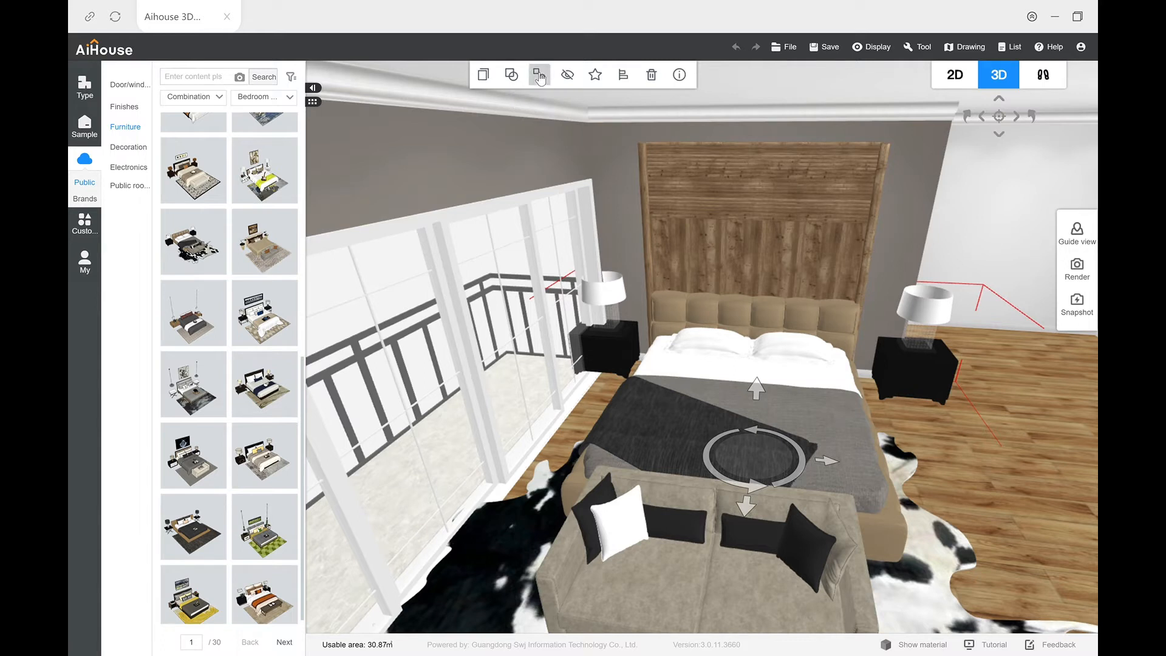
click(911, 457)
click(986, 415)
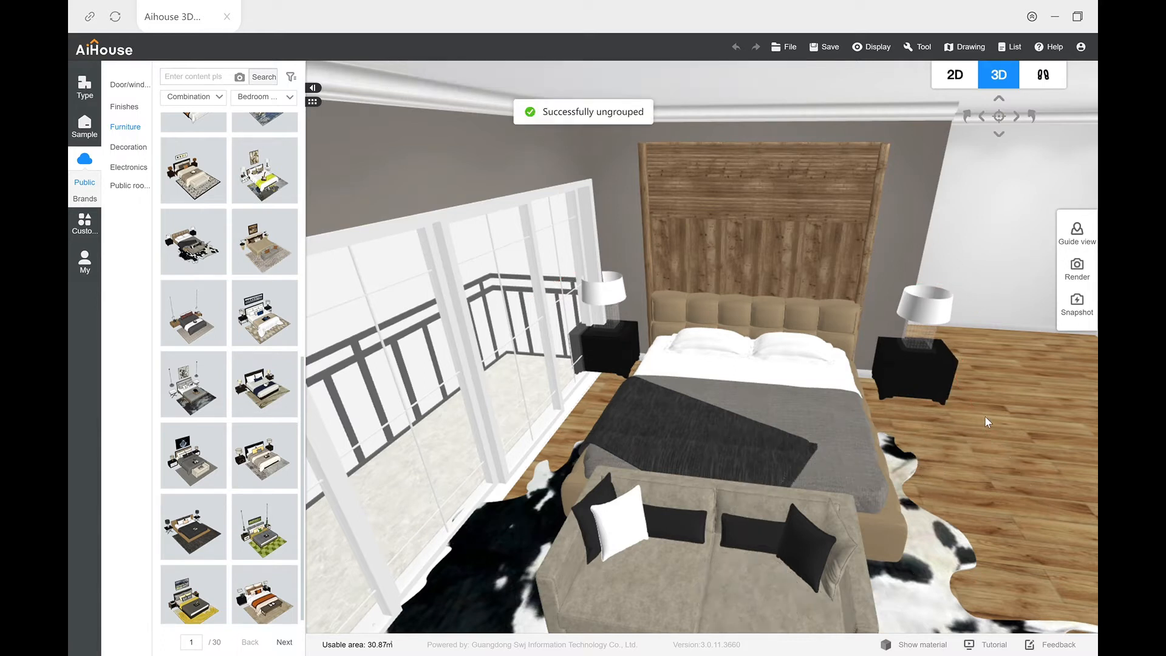
click(657, 531)
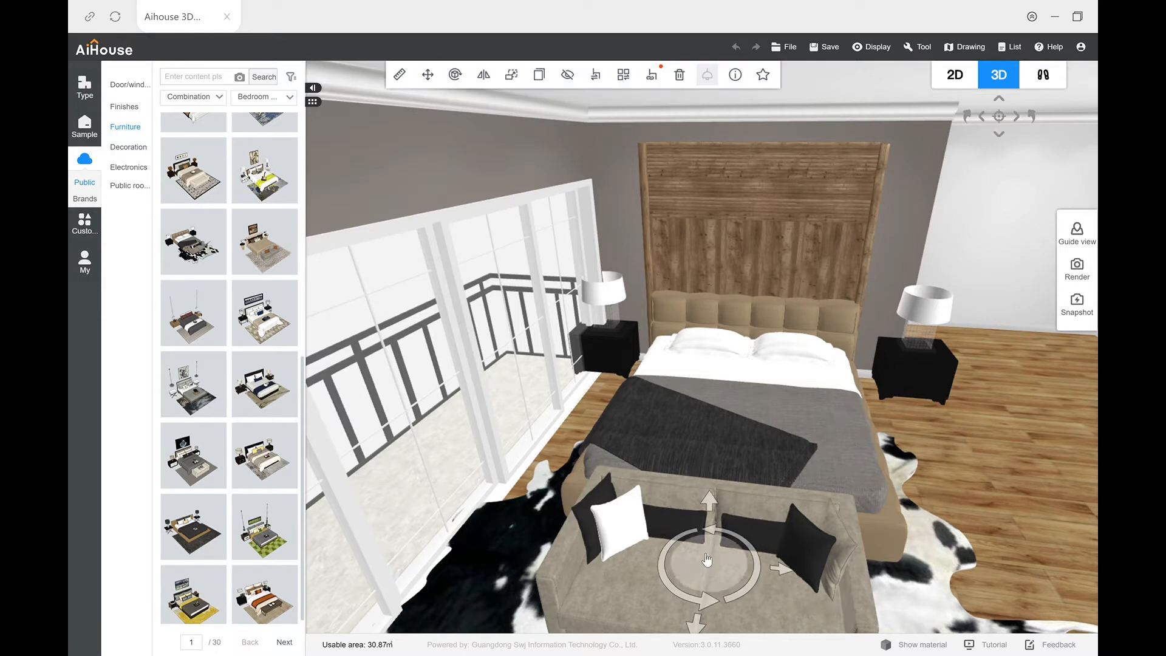
key(Delete)
Step: Replace the beige bed with a wooden-framed double bed with grey bedding and a patterned green throw
click(732, 438)
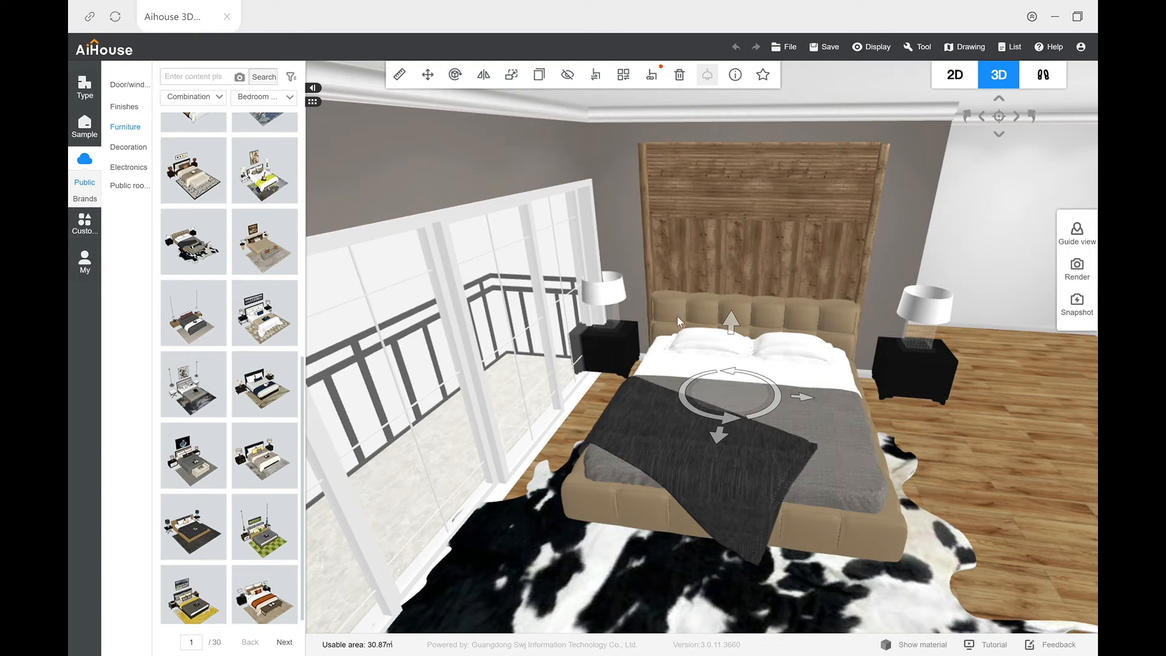
click(596, 78)
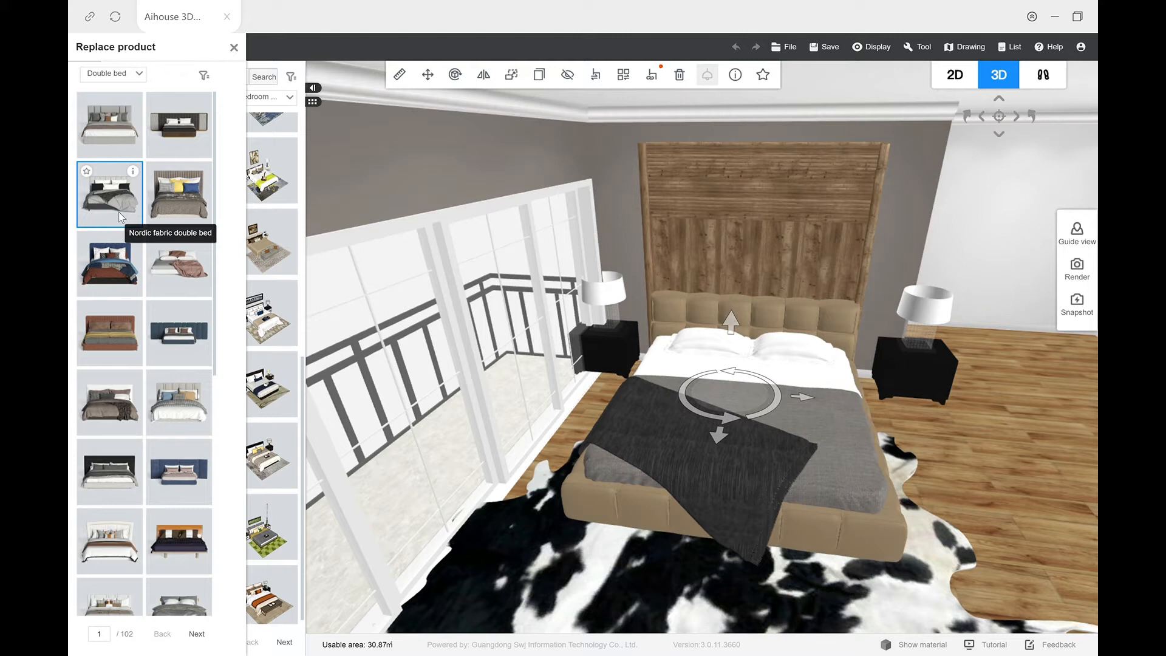
scroll(124, 225, down, 5)
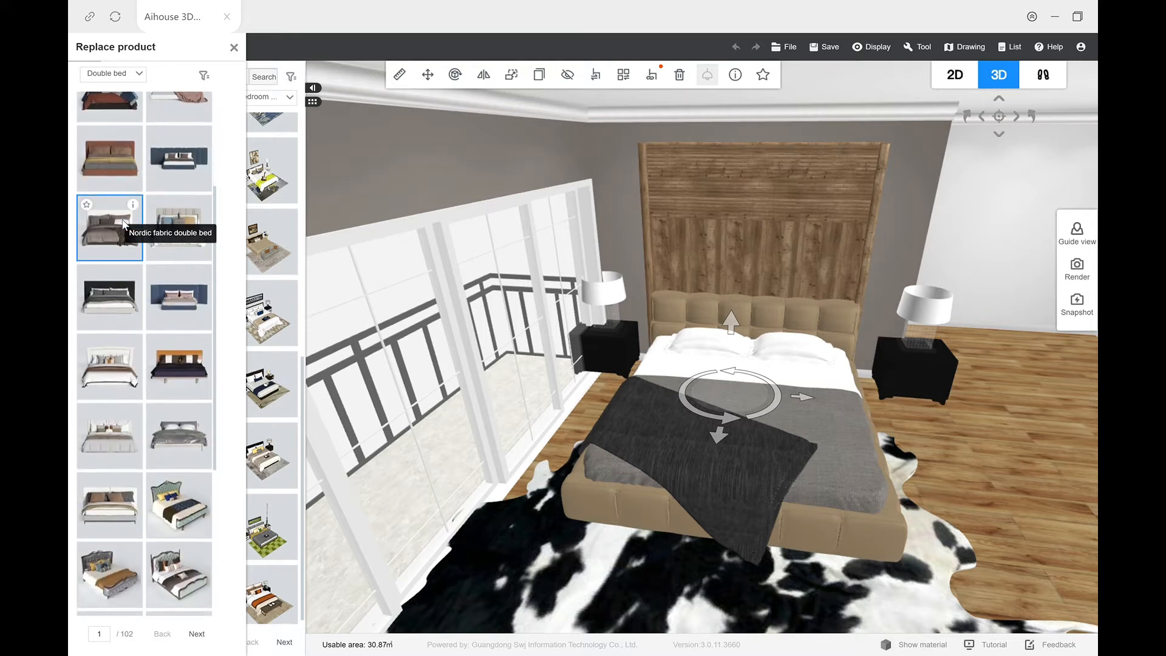
scroll(123, 225, down, 1)
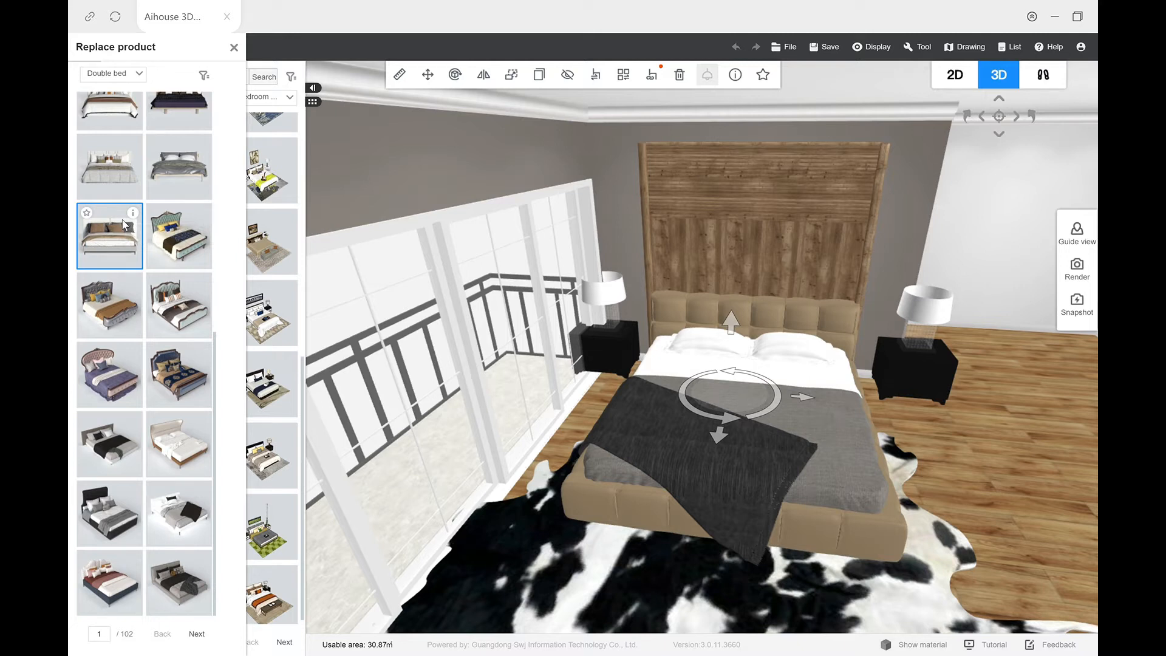
click(122, 463)
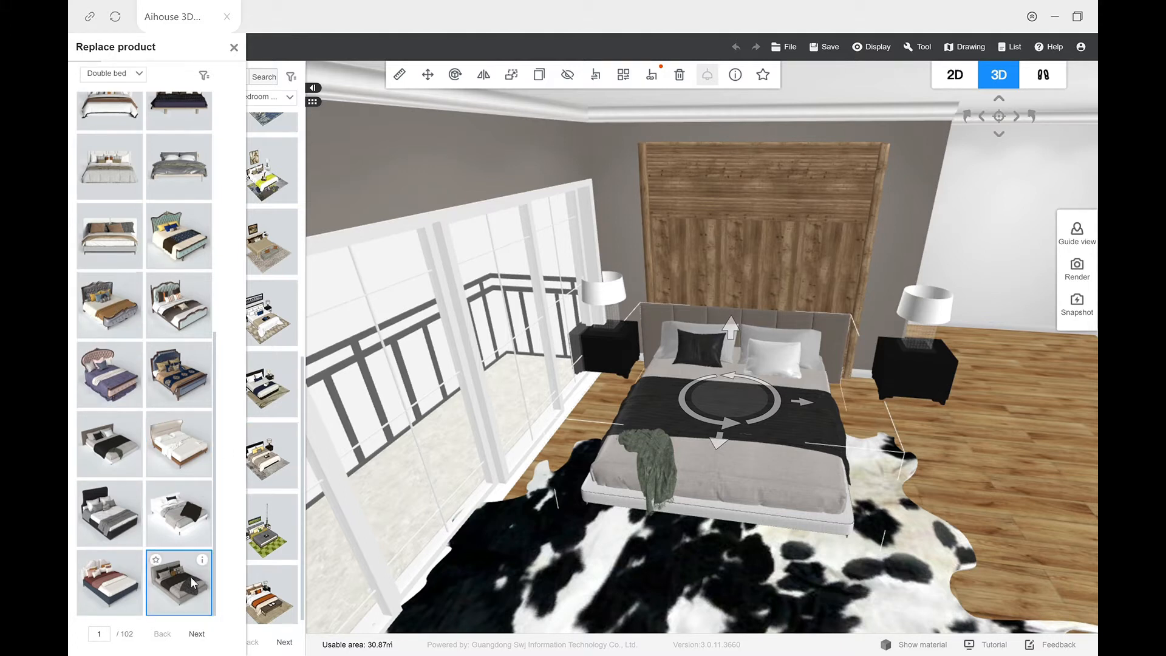
click(176, 512)
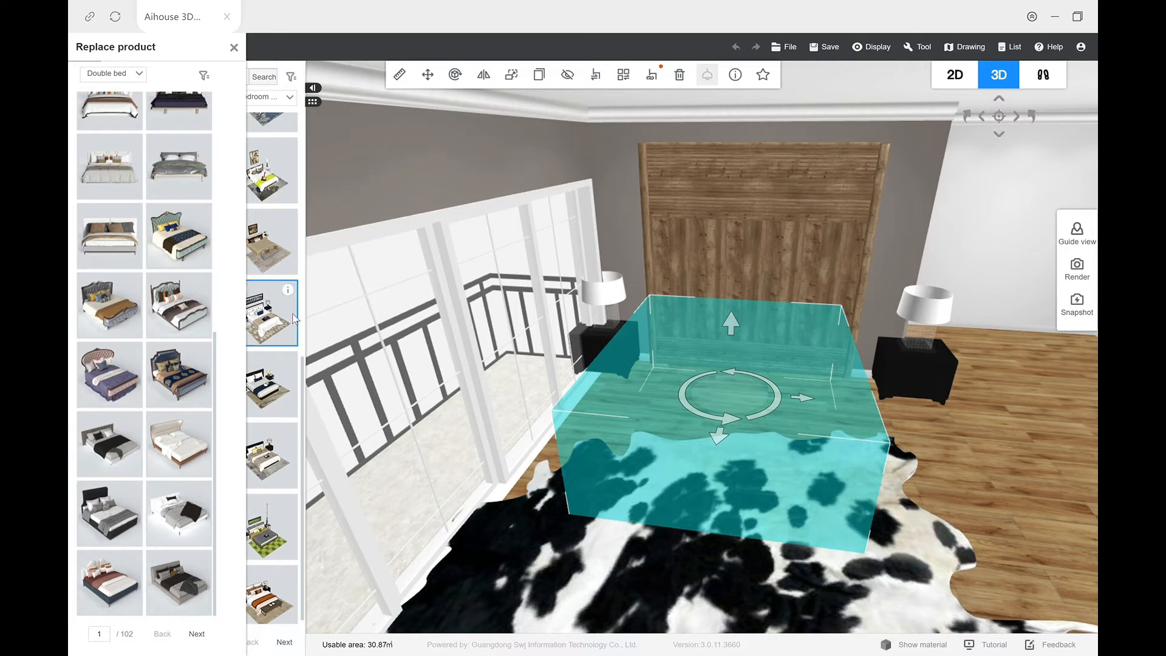
drag(614, 556, 464, 458)
scroll(677, 509, up, 5)
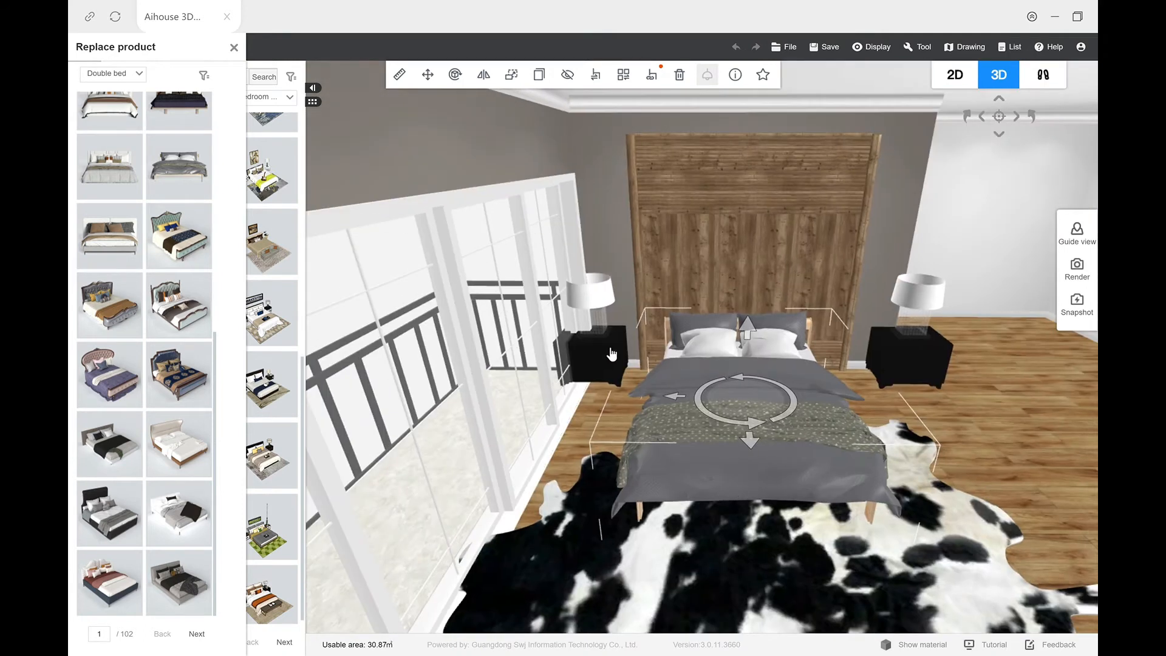
Step: Replace the black nightstand on the balcony side with the round woven rattan nightstand
click(592, 356)
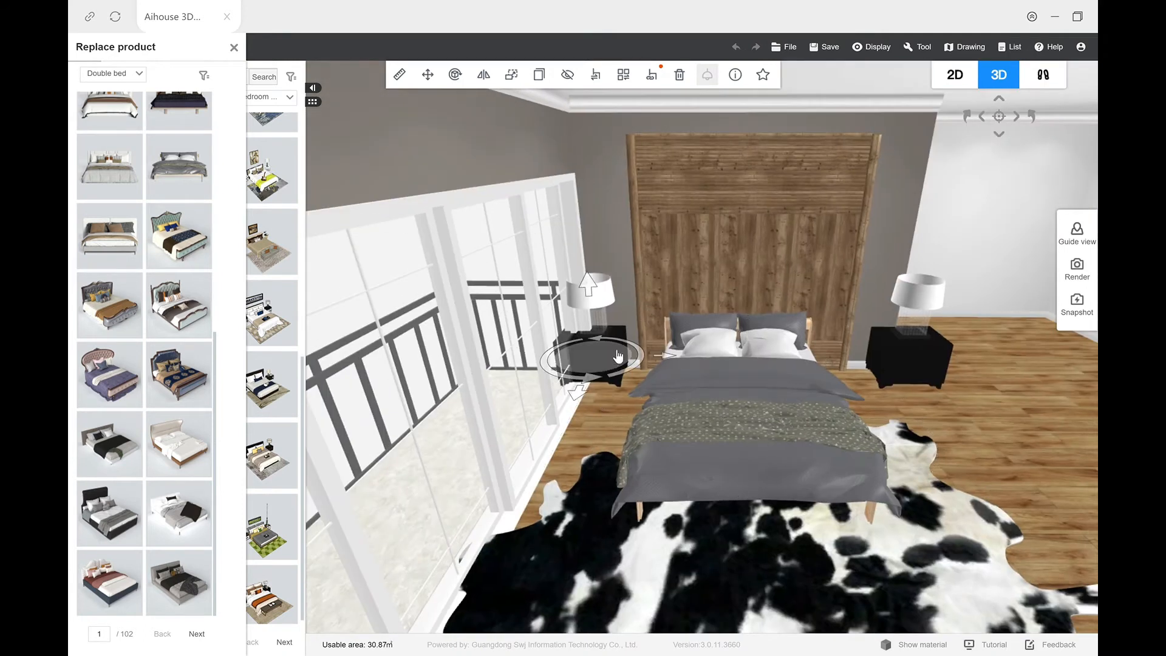
scroll(183, 364, down, 7)
click(197, 634)
scroll(182, 425, down, 6)
click(196, 634)
drag(215, 124, 225, 361)
click(197, 633)
drag(215, 133, 221, 377)
click(197, 634)
click(197, 634)
click(197, 633)
click(179, 333)
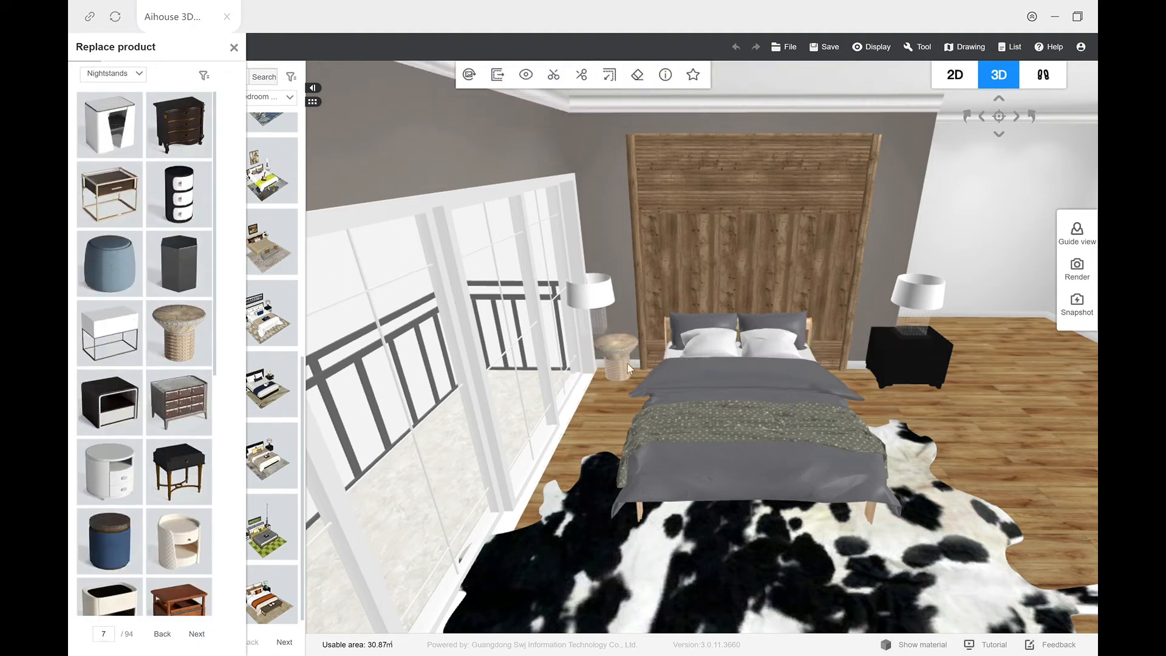
Step: Copy the rattan nightstand to the other side of the bed and delete the black nightstand there
key(ctrl+c)
key(ctrl+v)
drag(551, 358, 868, 361)
click(920, 346)
key(Delete)
Step: Shift the bed and the balcony-side nightstand slightly away from the balcony to align them with the wooden panel
click(856, 358)
click(690, 403)
drag(690, 403, 698, 403)
drag(616, 358, 622, 359)
Step: Replace the white-shaded table lamp on the balcony side with the lamp with a flared glass shade and wooden base
click(591, 296)
click(599, 79)
click(180, 403)
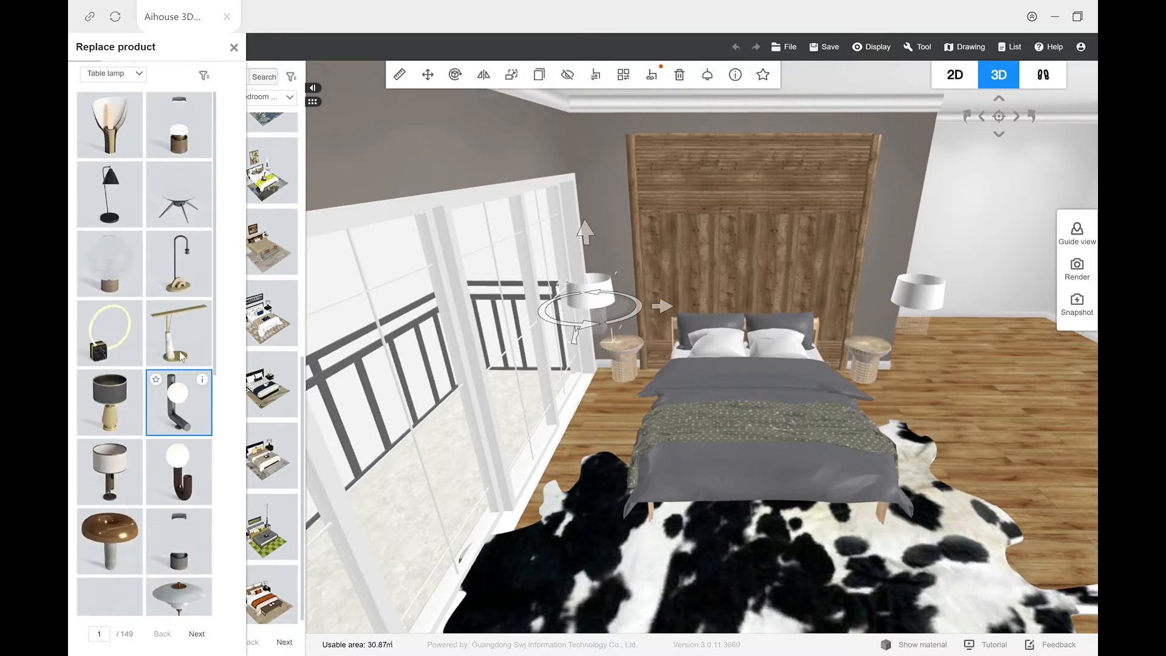
scroll(157, 387, down, 5)
scroll(170, 426, down, 10)
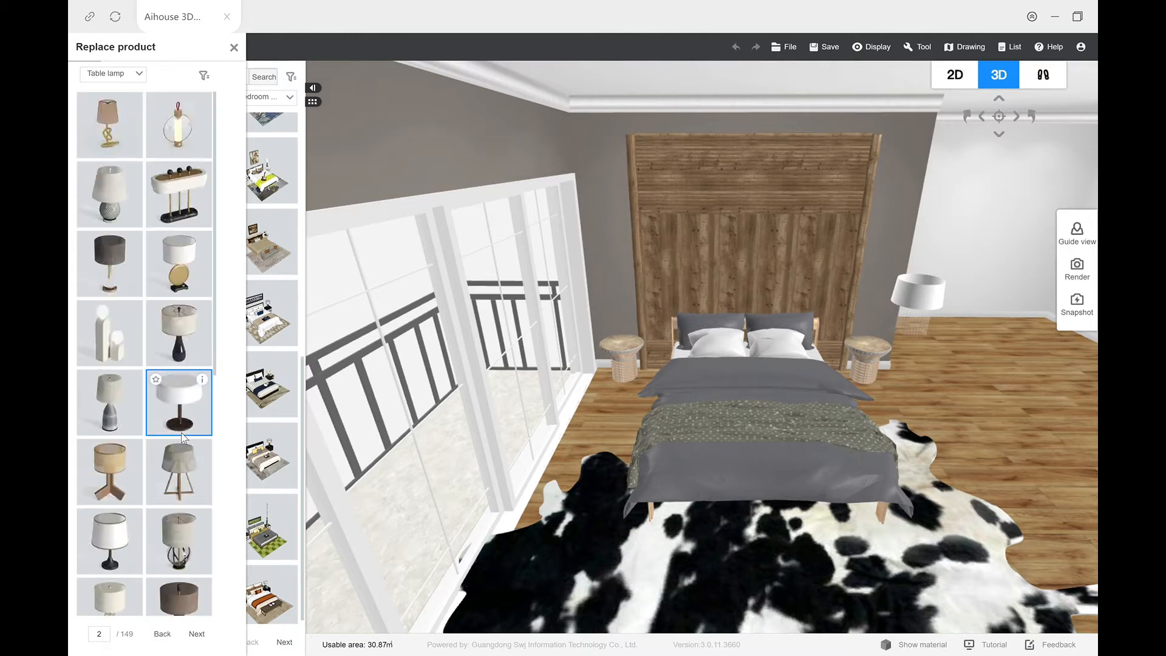
scroll(169, 475, down, 8)
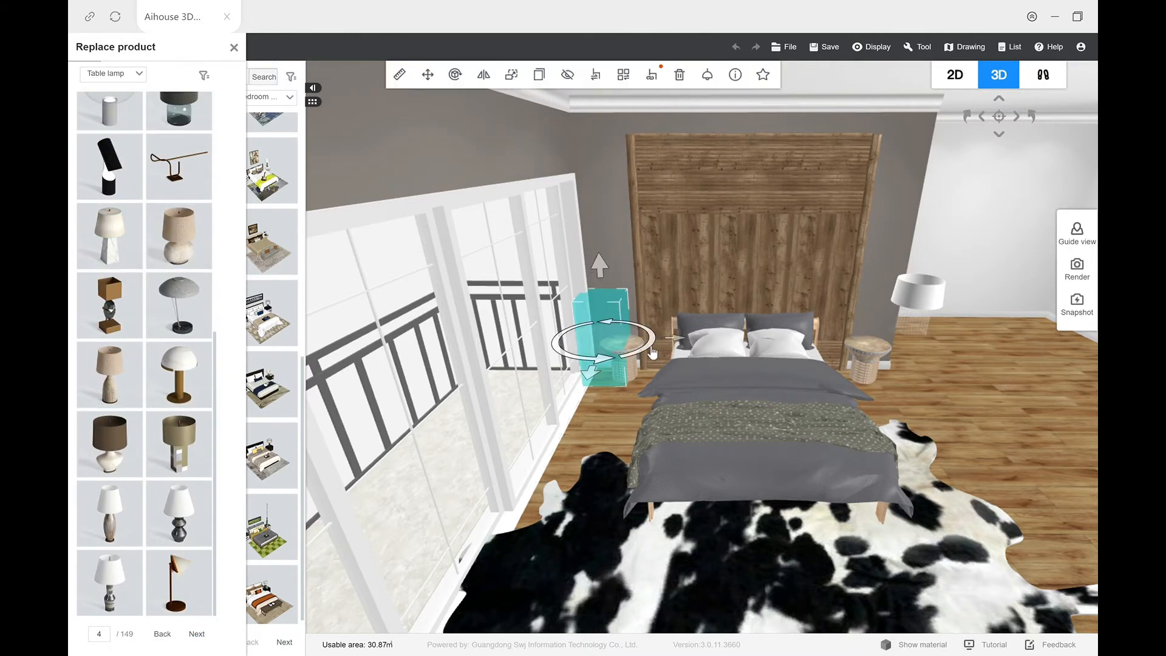
scroll(152, 395, down, 5)
scroll(170, 406, down, 8)
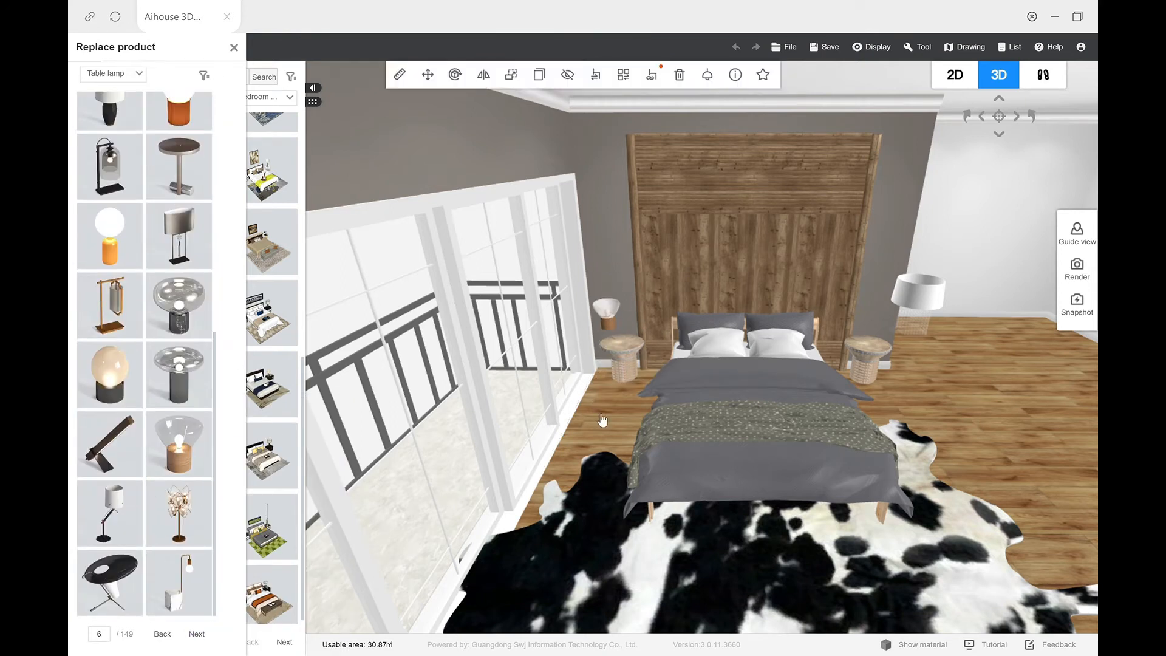
Step: Copy the glass table lamp onto the other nightstand and delete the remaining white-shaded lamp
click(541, 82)
click(872, 344)
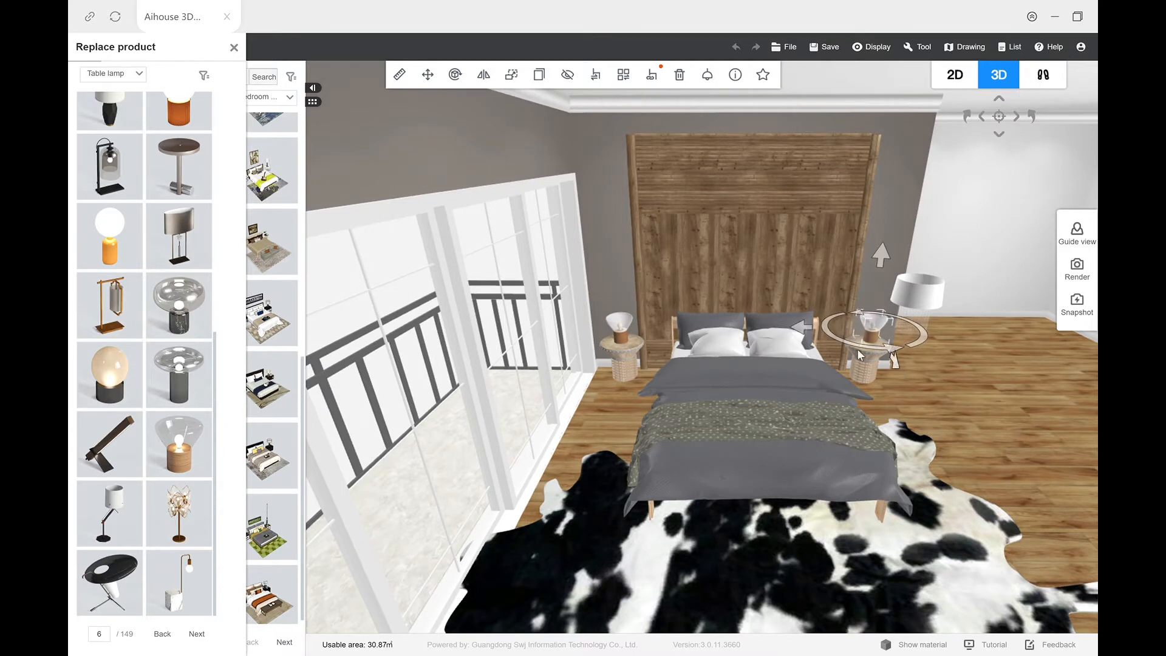
click(917, 296)
key(Delete)
Step: Replace the cowhide rug under the bed with the brown and beige geometric-patterned rug
drag(963, 416, 761, 535)
click(760, 535)
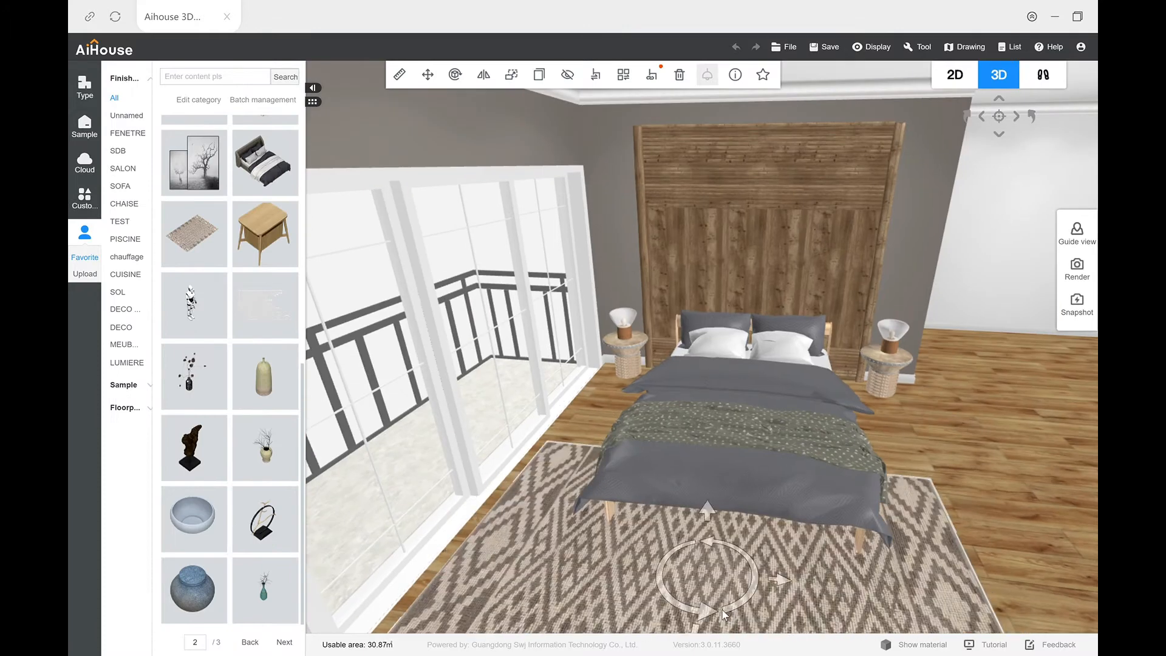
drag(696, 630, 736, 527)
right_drag(736, 527, 607, 474)
Step: Place the stack of books from the favourites on the green throw across the bed
scroll(245, 480, up, 5)
click(284, 642)
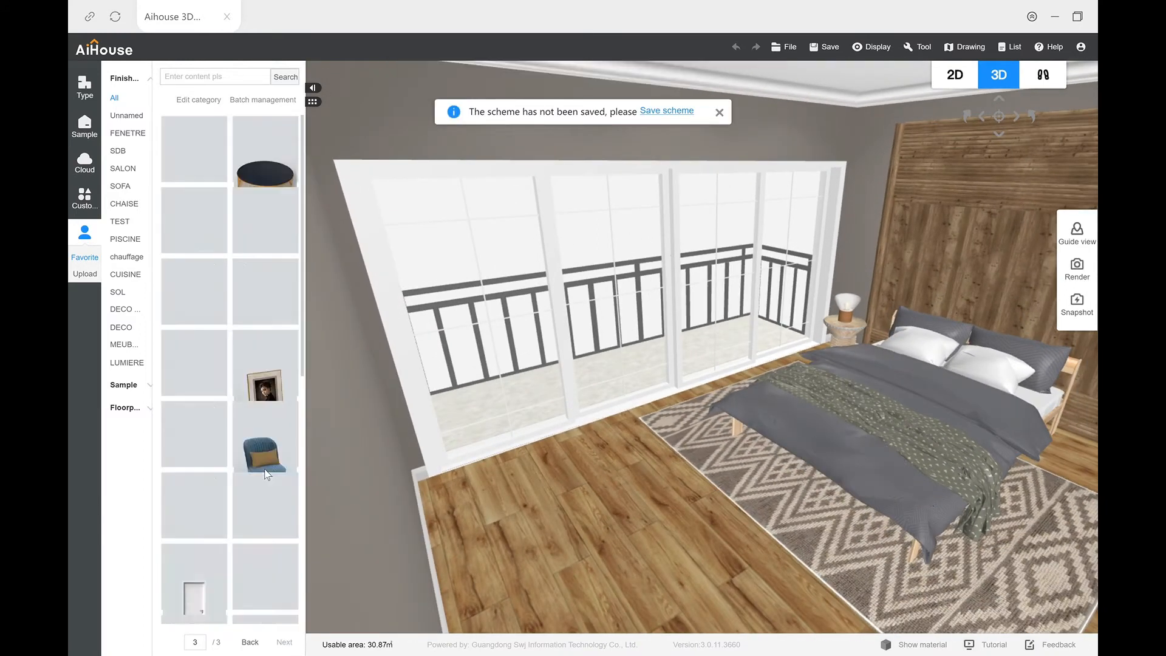
scroll(268, 474, down, 3)
scroll(266, 480, up, 3)
right_drag(729, 540, 588, 533)
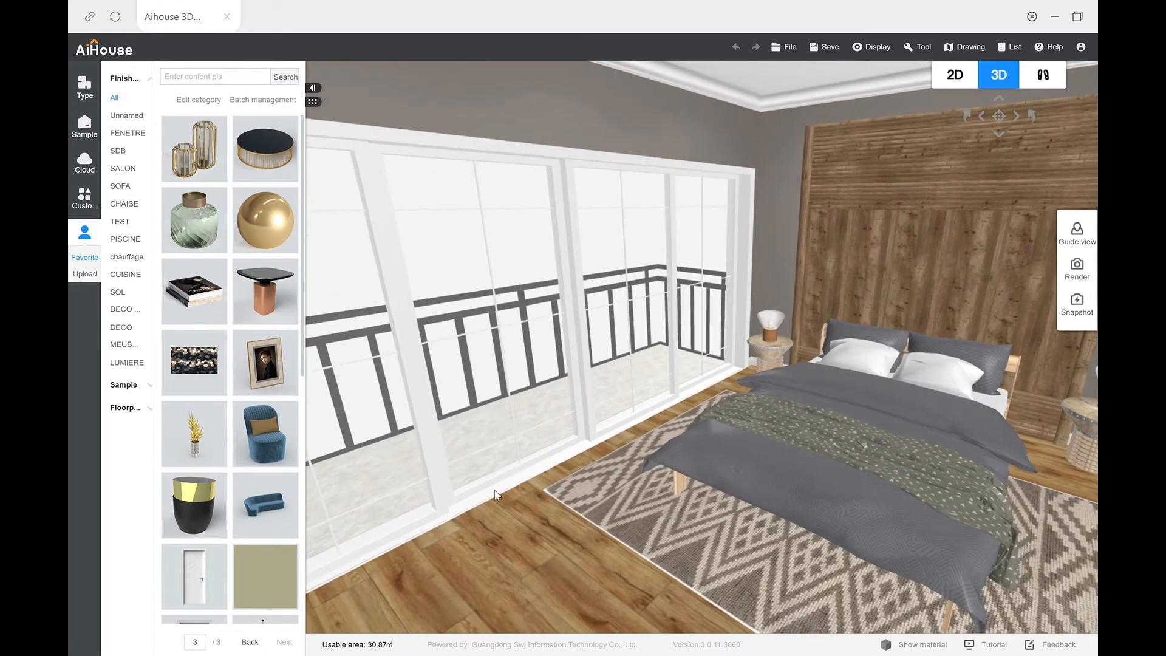
drag(255, 312, 829, 447)
click(829, 448)
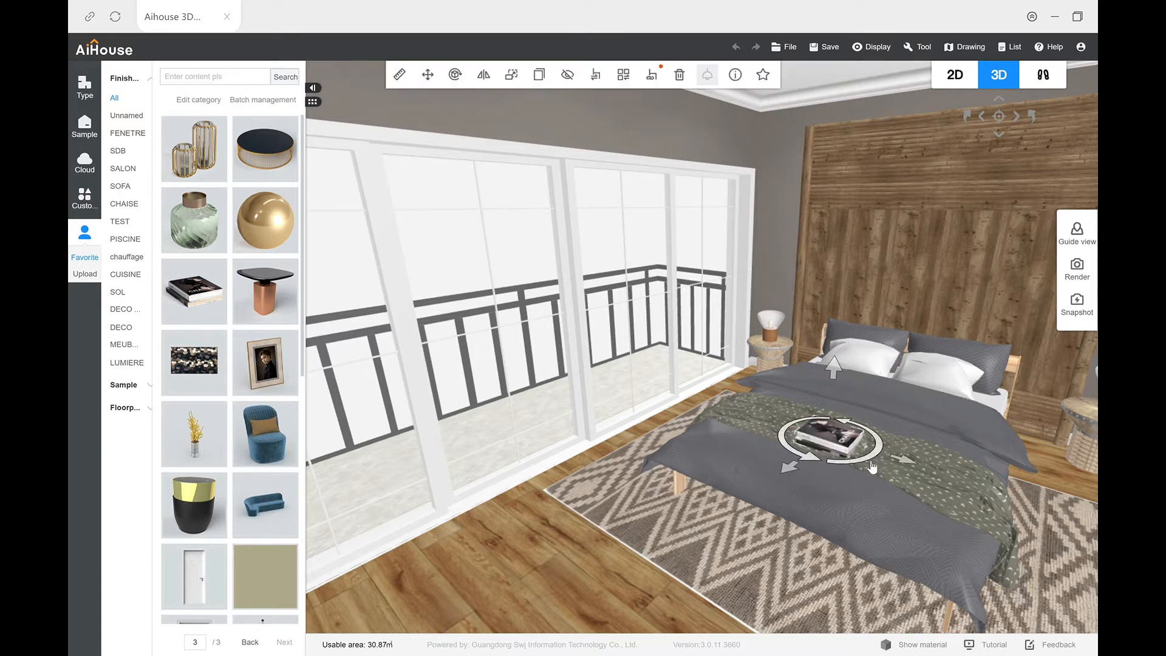
drag(808, 464, 872, 490)
right_drag(667, 527, 570, 478)
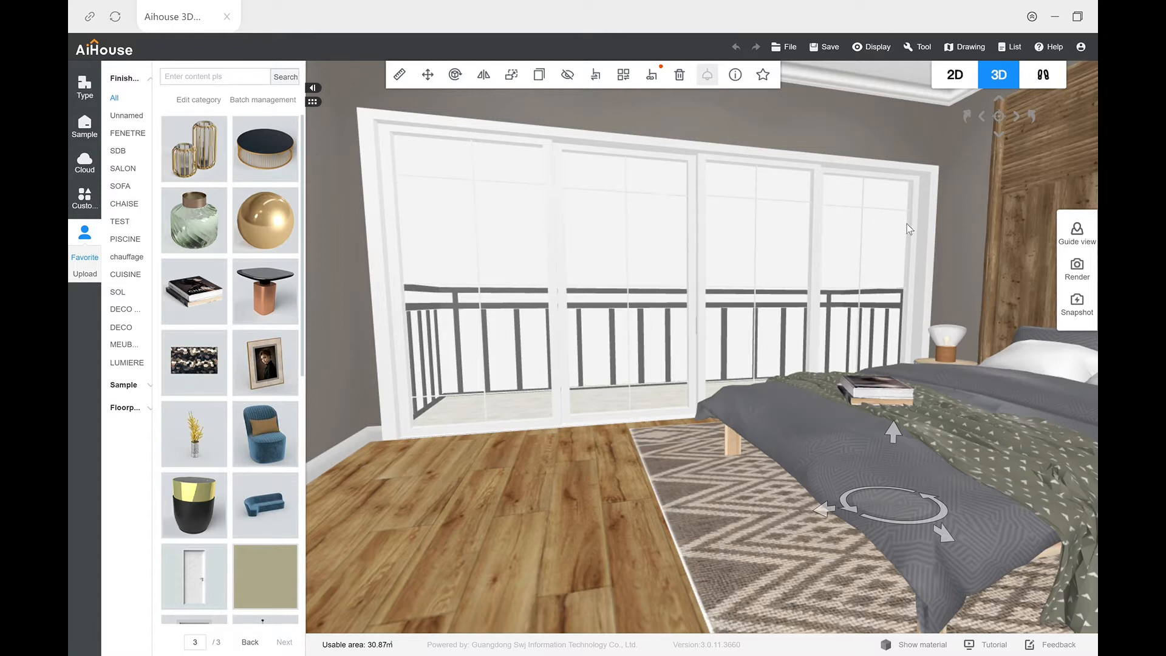
Step: Place the brown draped blanket from the textile decorations on the balcony-side edge of the bed
click(91, 172)
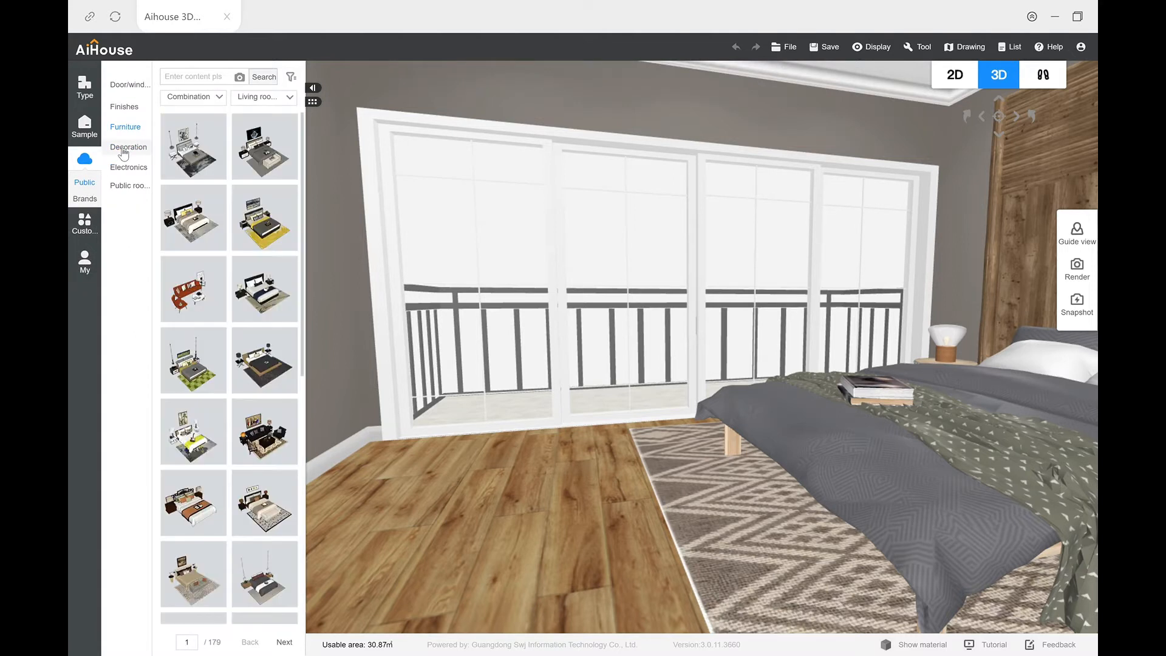
click(124, 148)
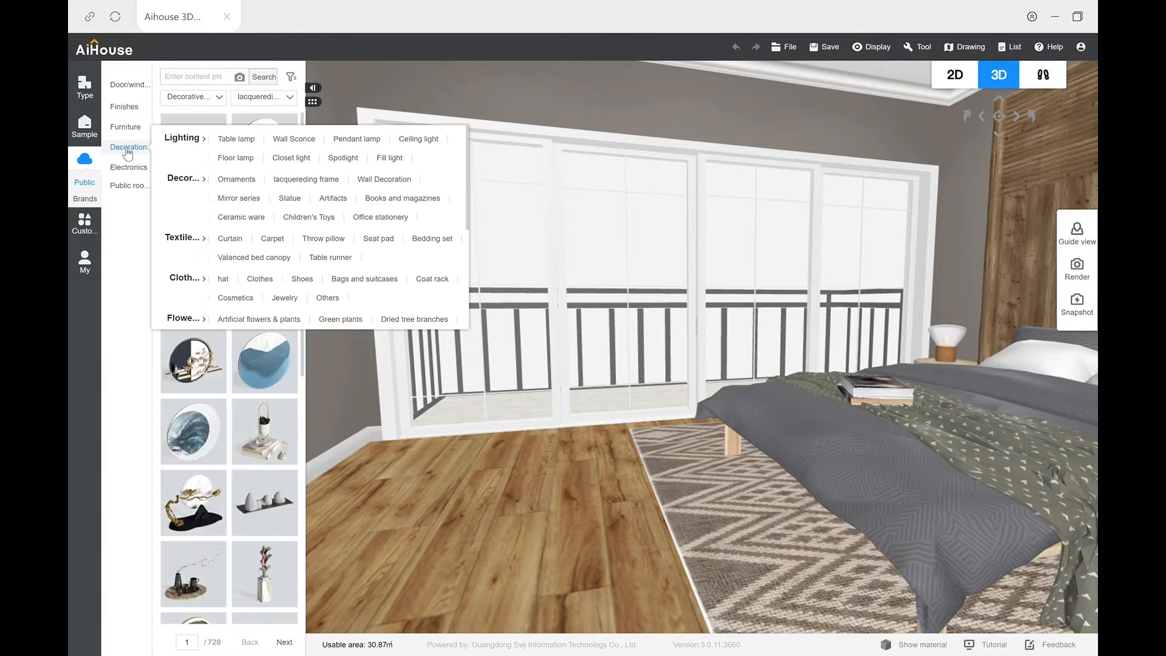
click(187, 237)
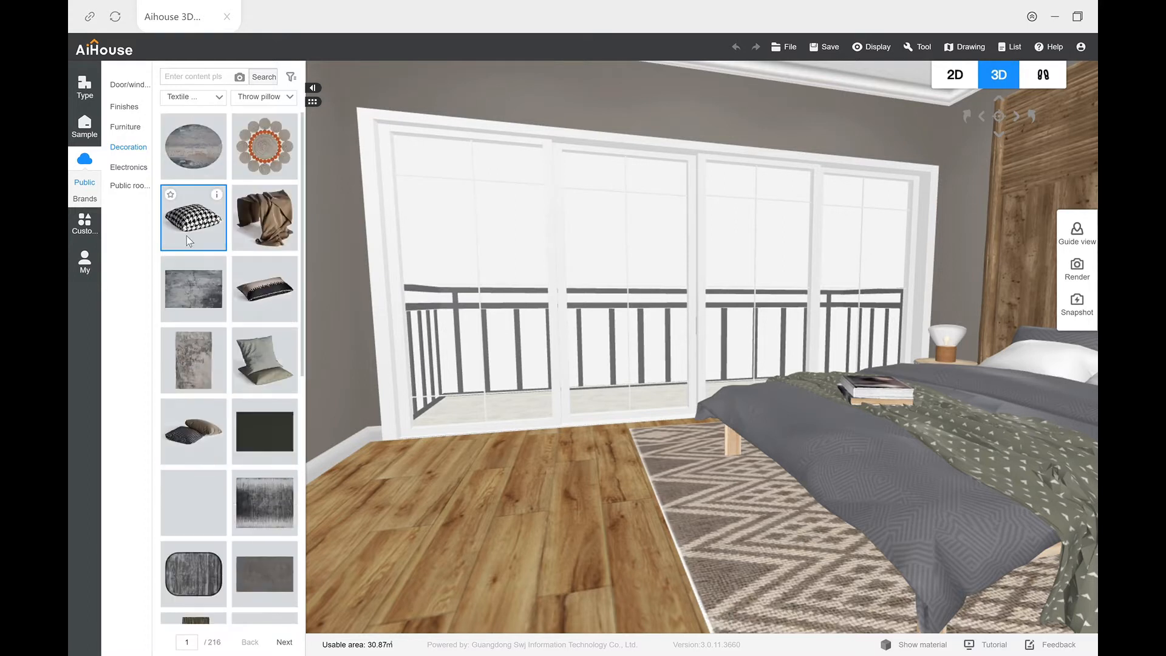
drag(592, 475, 656, 528)
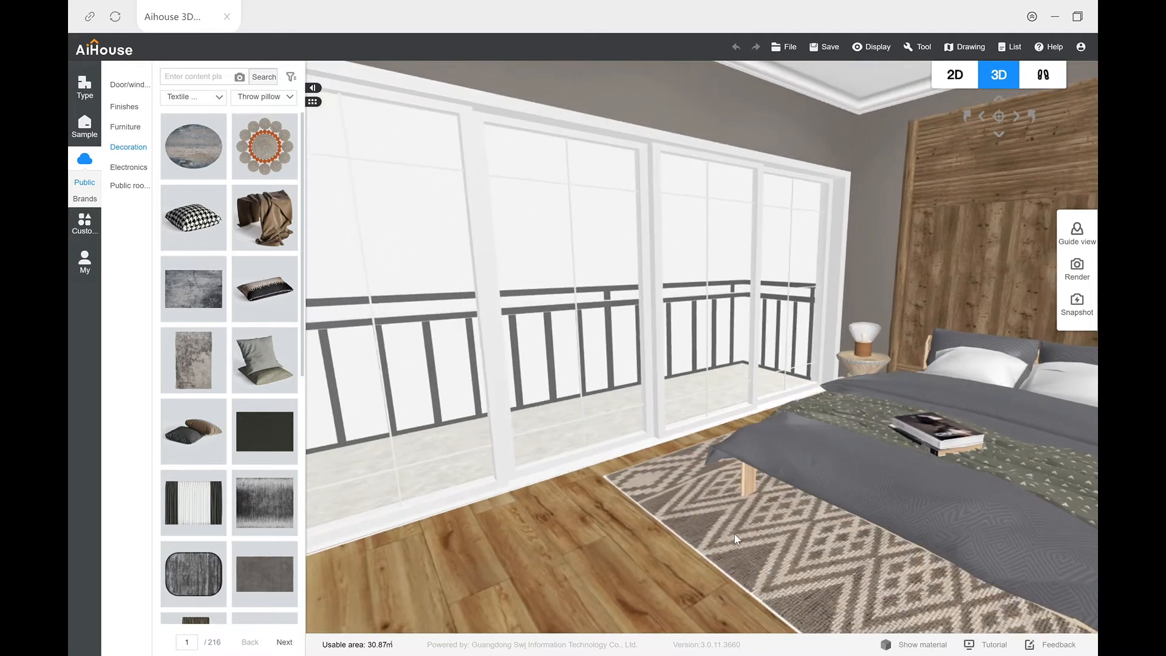
drag(236, 194, 755, 473)
drag(671, 506, 709, 515)
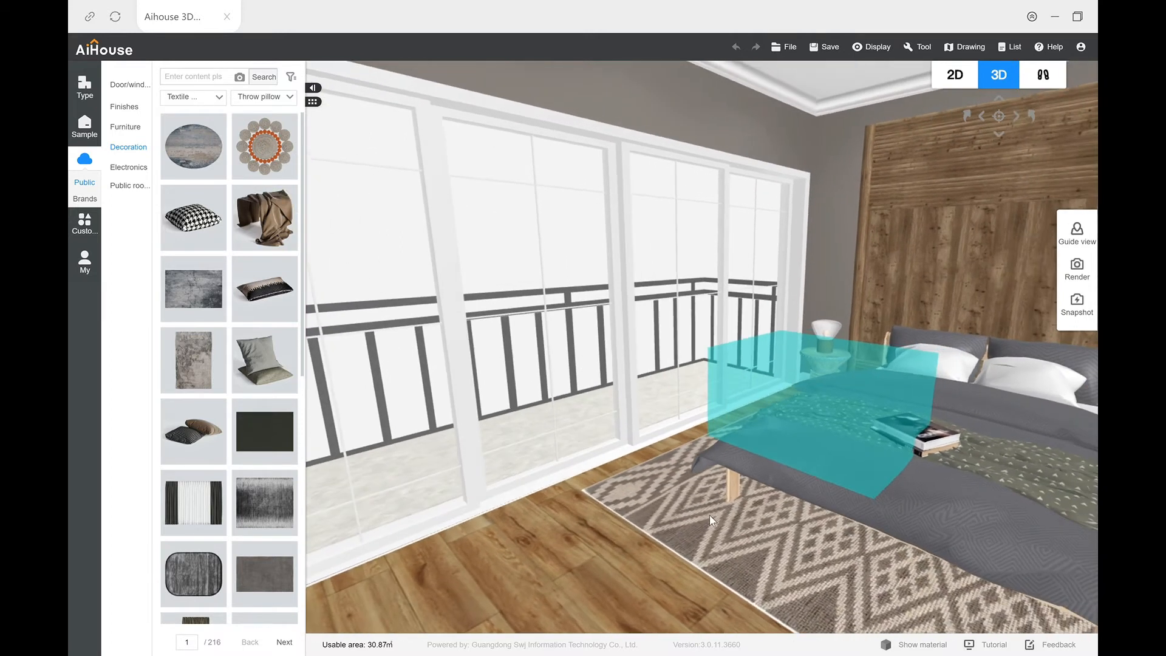
click(783, 451)
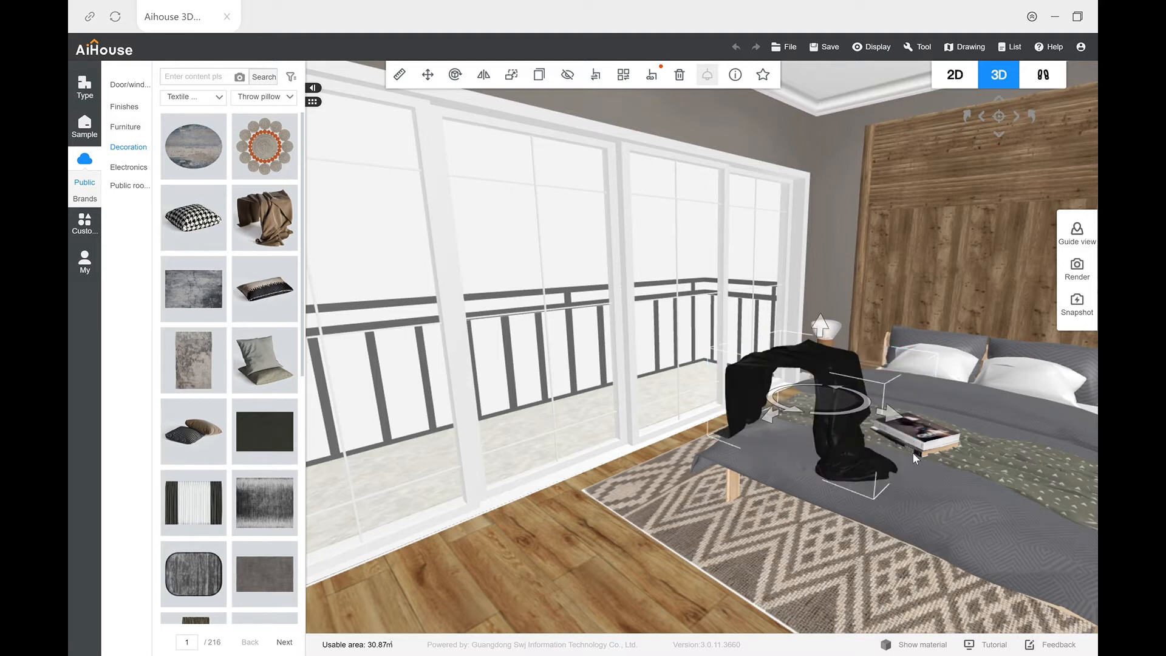
Step: Lower the brown blanket and adjust its position so it drapes over the balcony-side corner of the bed's foot
drag(821, 363, 812, 390)
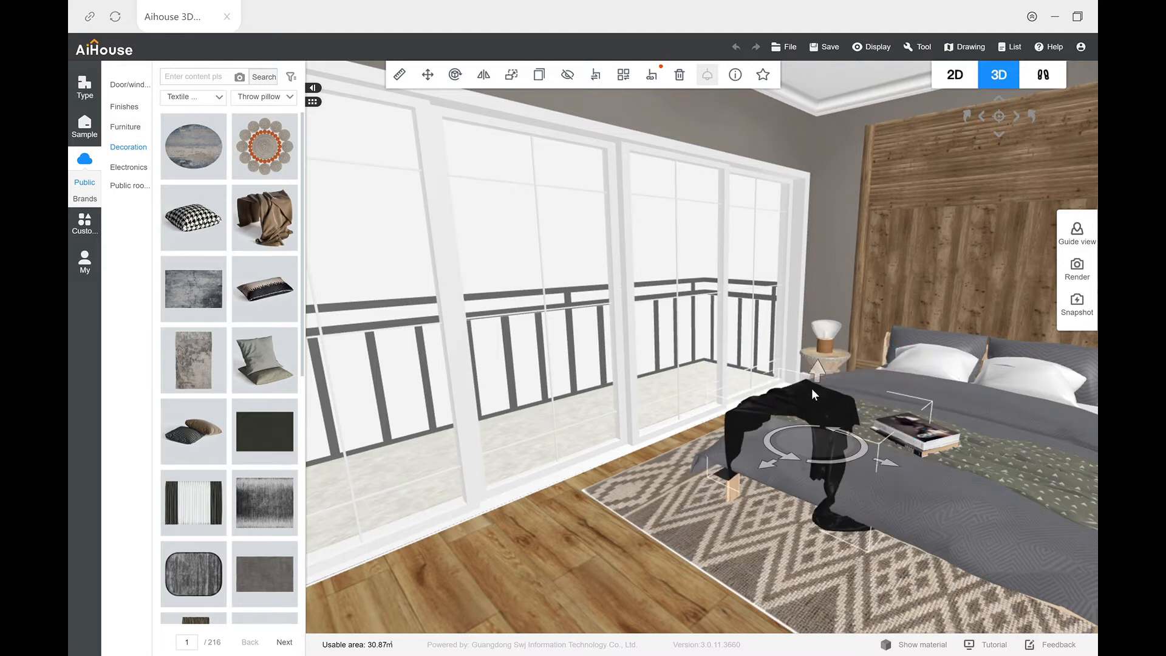
mouse_move(866, 460)
mouse_down()
mouse_move(842, 478)
mouse_move(859, 467)
mouse_up()
drag(649, 530, 496, 471)
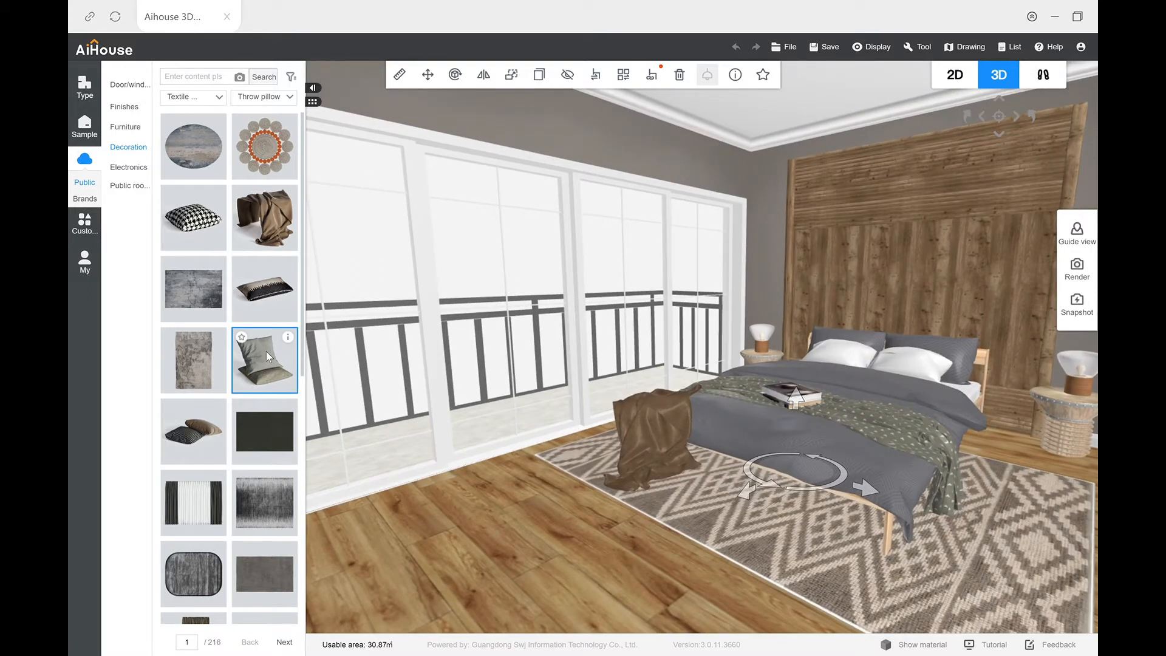
click(683, 518)
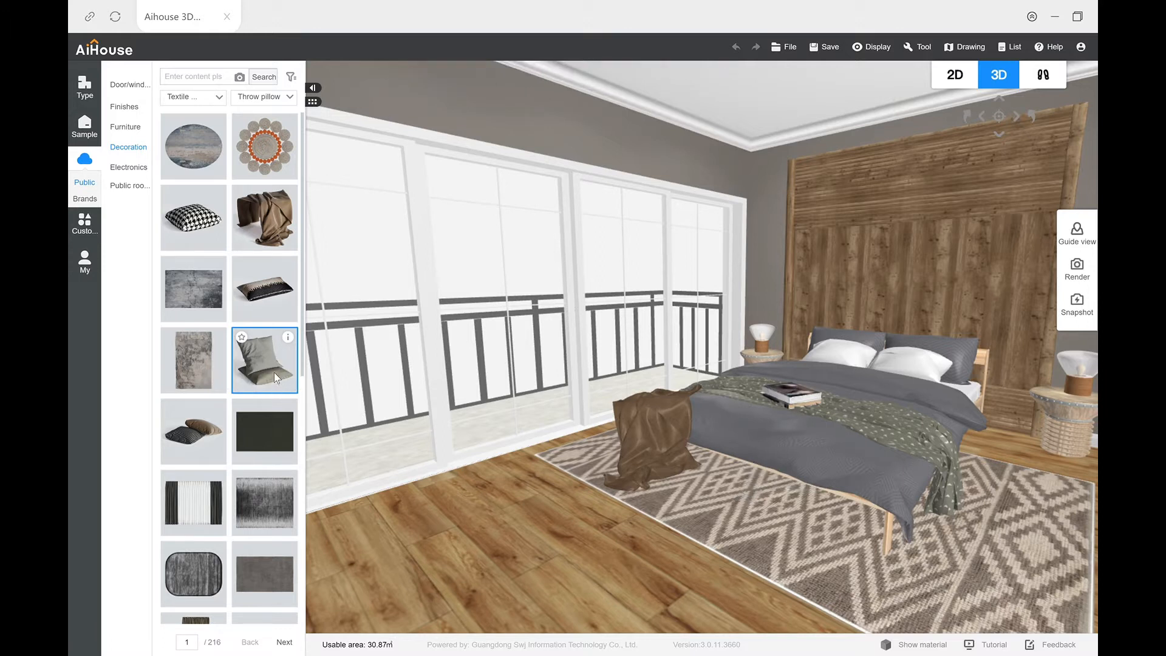
Step: Place the grey and brown throw pillow pair on the bed in front of the white pillows
click(200, 433)
drag(859, 393, 833, 409)
right_drag(697, 495, 713, 491)
click(702, 493)
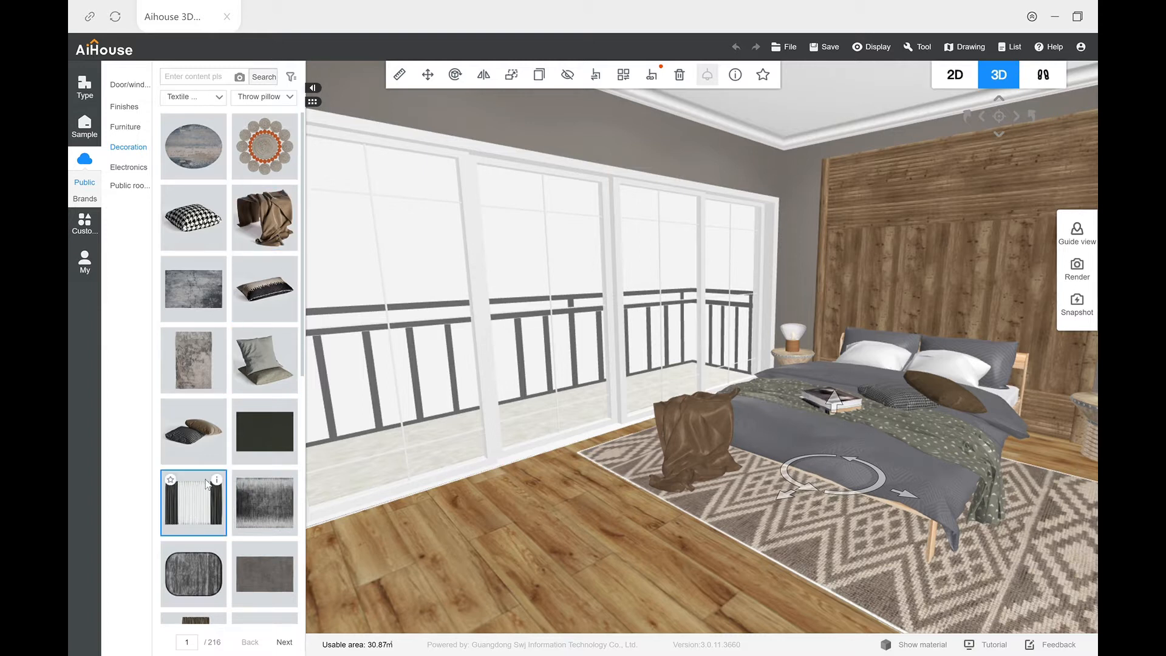
Step: Place the dark grey two-panel curtain with a black rod from the textile decorations in front of the balcony doors
mouse_move(218, 483)
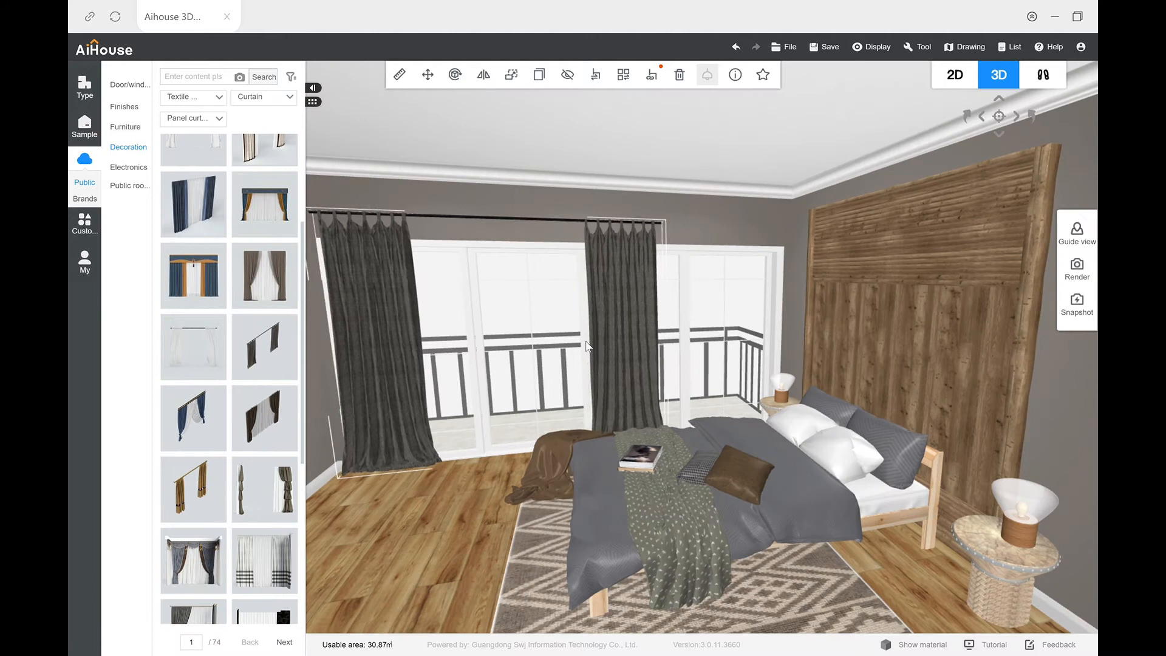
drag(518, 205, 538, 228)
scroll(537, 228, up, 1)
scroll(537, 227, up, 2)
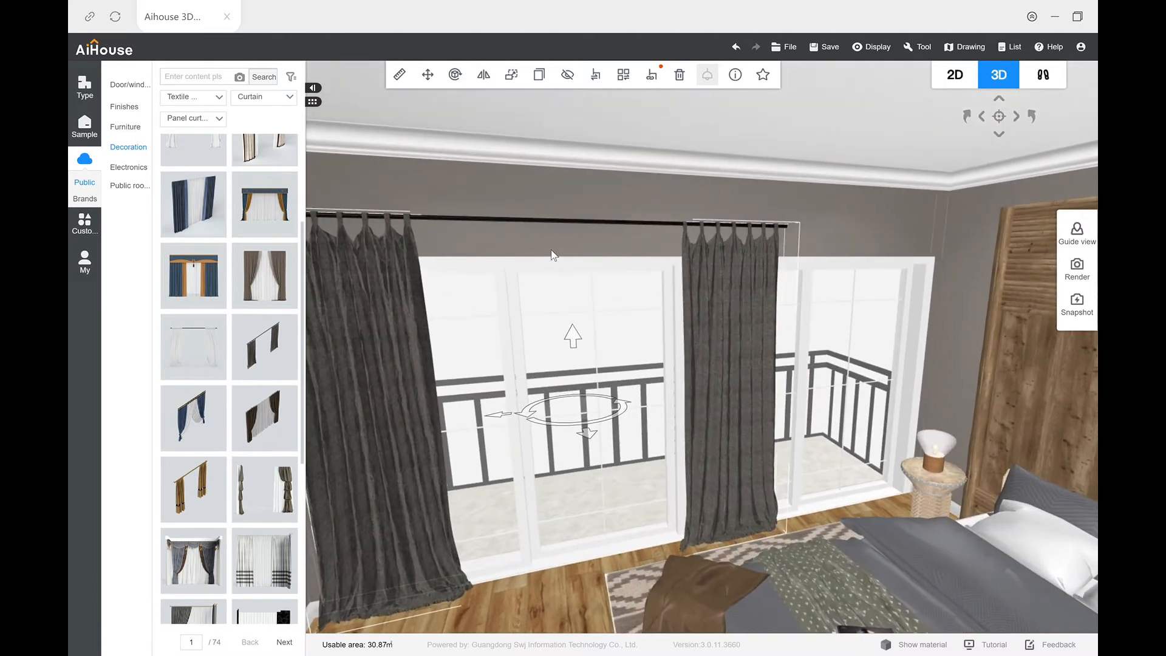
drag(728, 296, 723, 301)
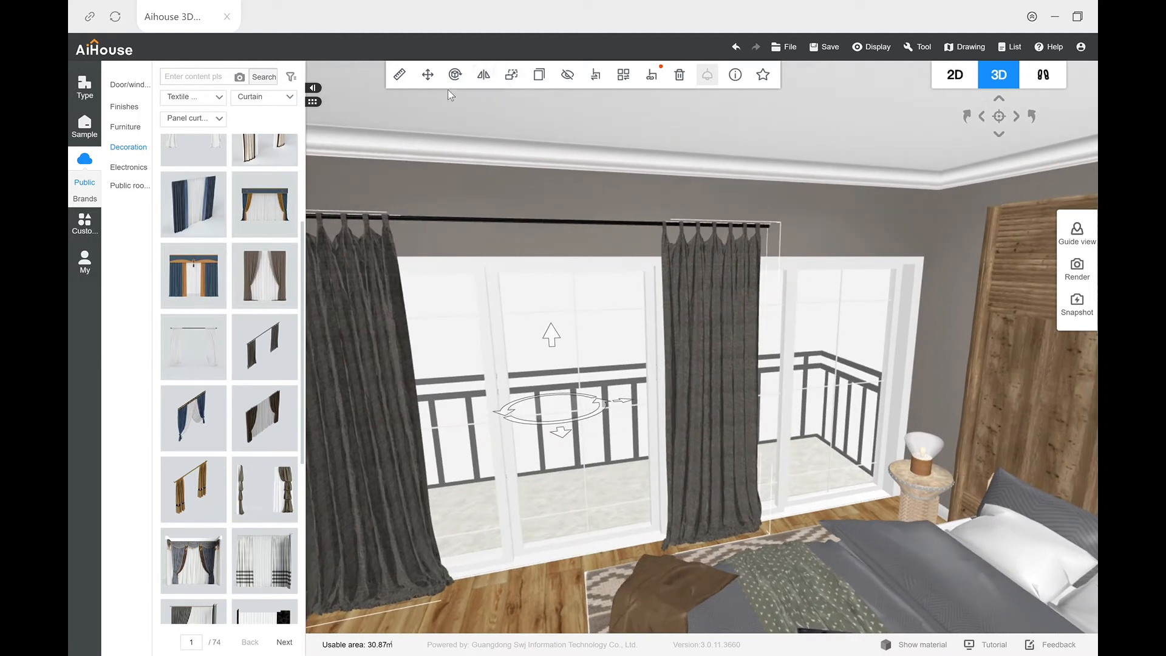
Step: Stretch the curtain horizontally toward the headboard wall so it spans the full width of the balcony doors
click(517, 80)
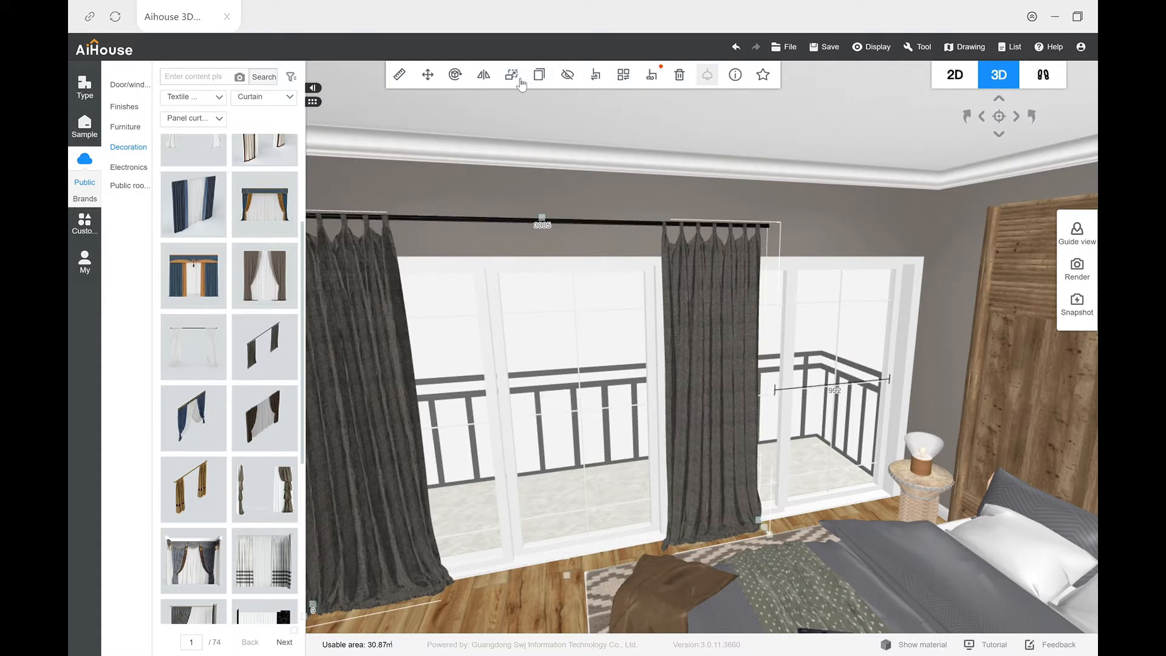
drag(768, 531, 919, 504)
drag(697, 571, 607, 527)
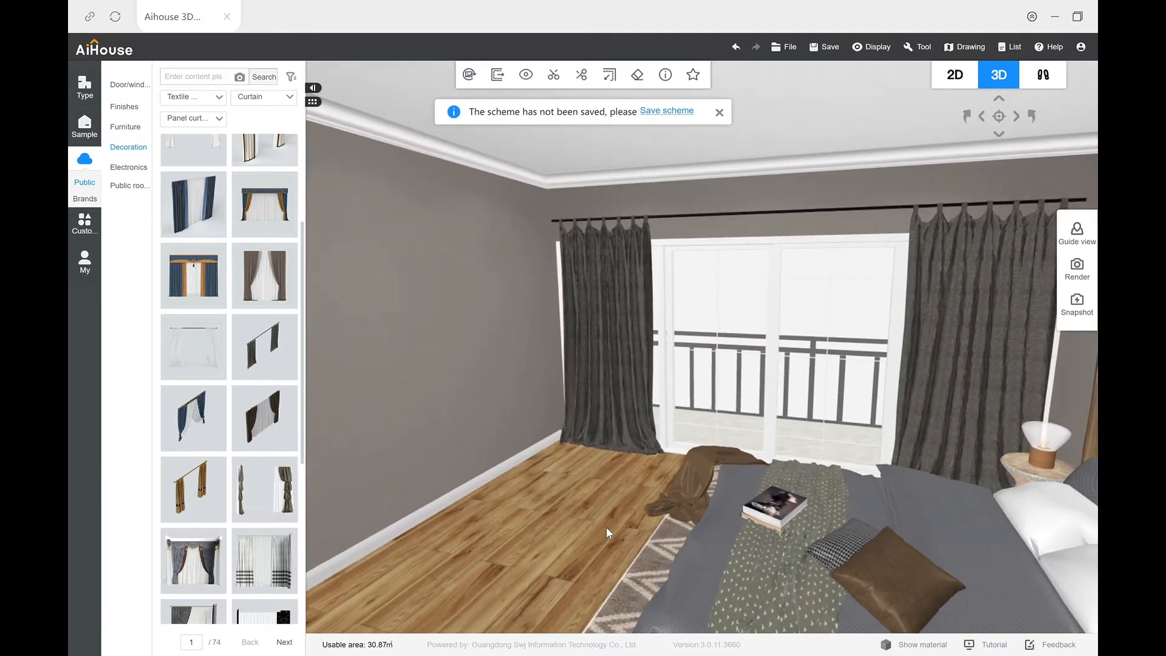
scroll(551, 515, down, 4)
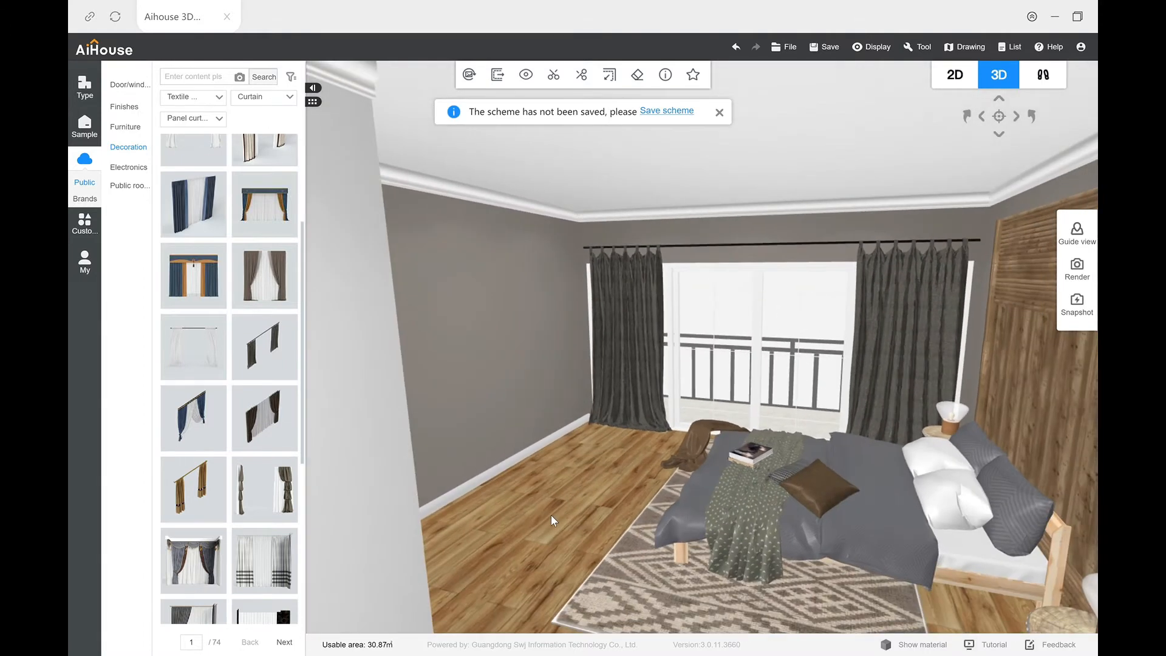
scroll(551, 515, up, 5)
drag(555, 515, 570, 509)
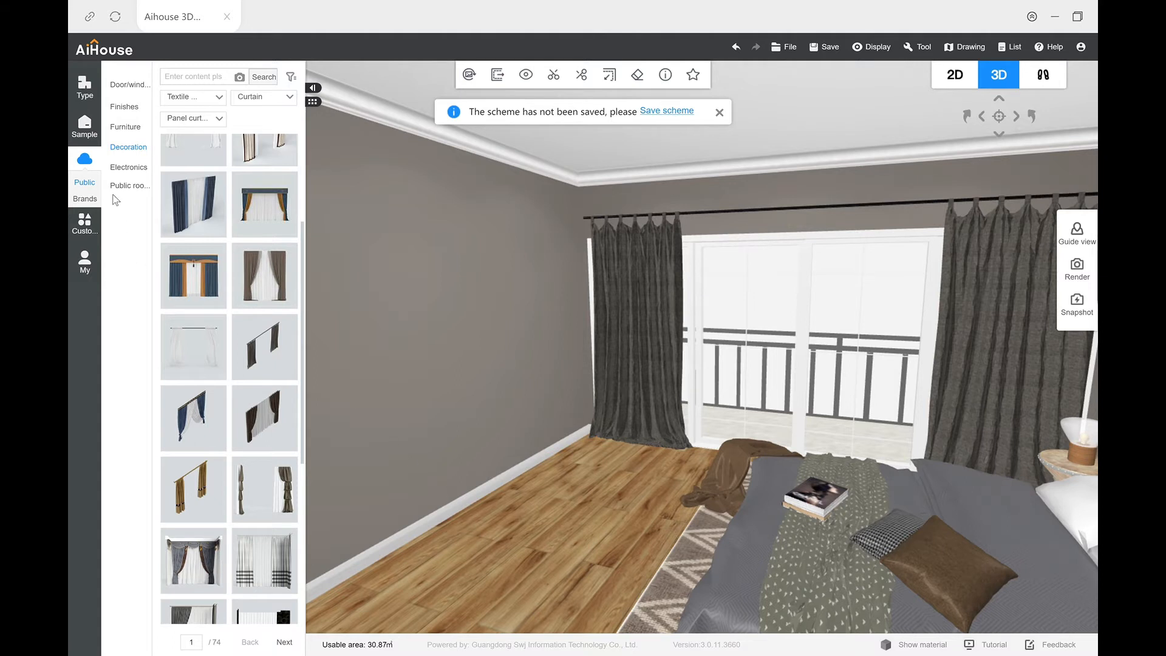
Step: Place the study room combination with two black bookcases, desk and antler decoration near the wall opposite the wooden background panel
mouse_move(124, 129)
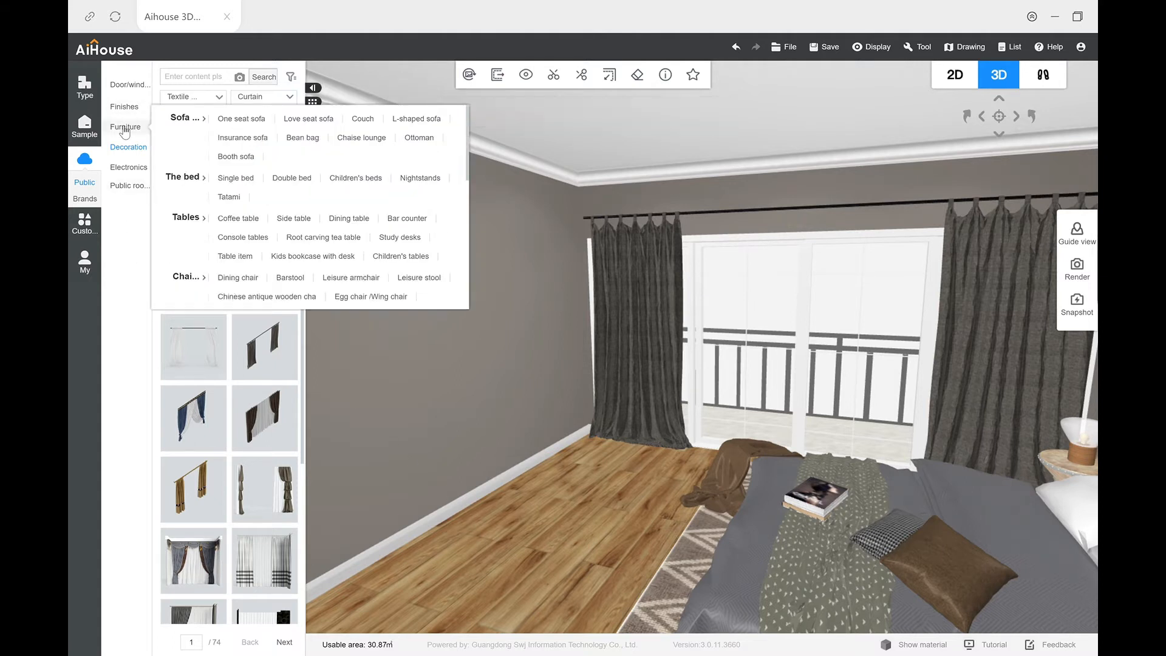
click(125, 130)
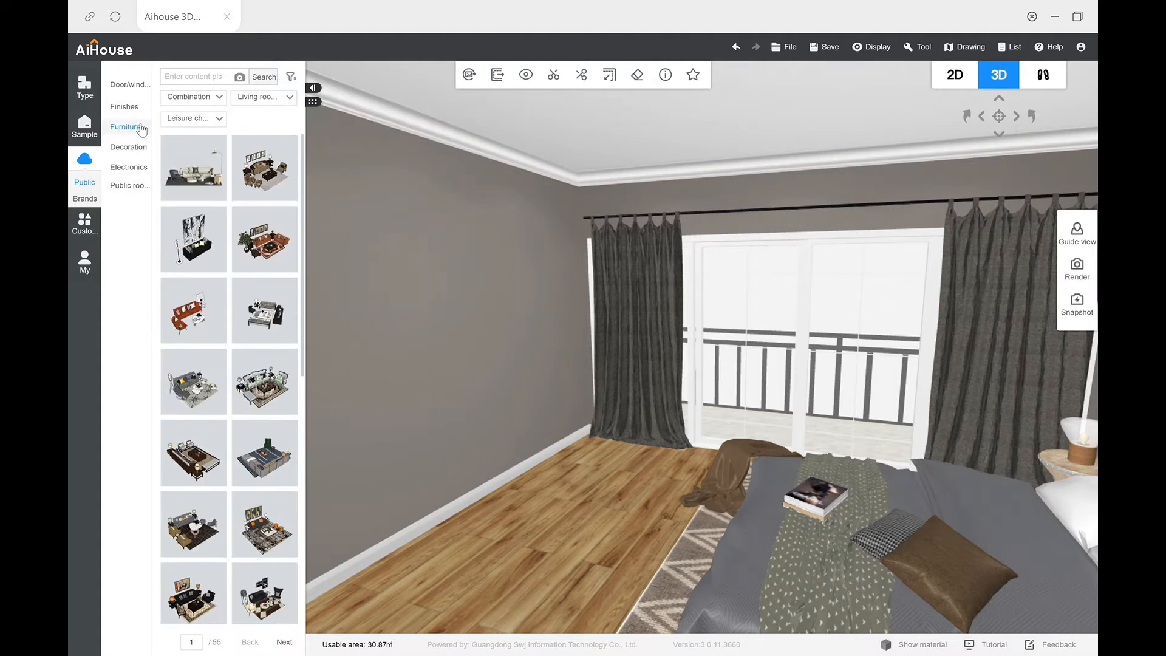
click(243, 101)
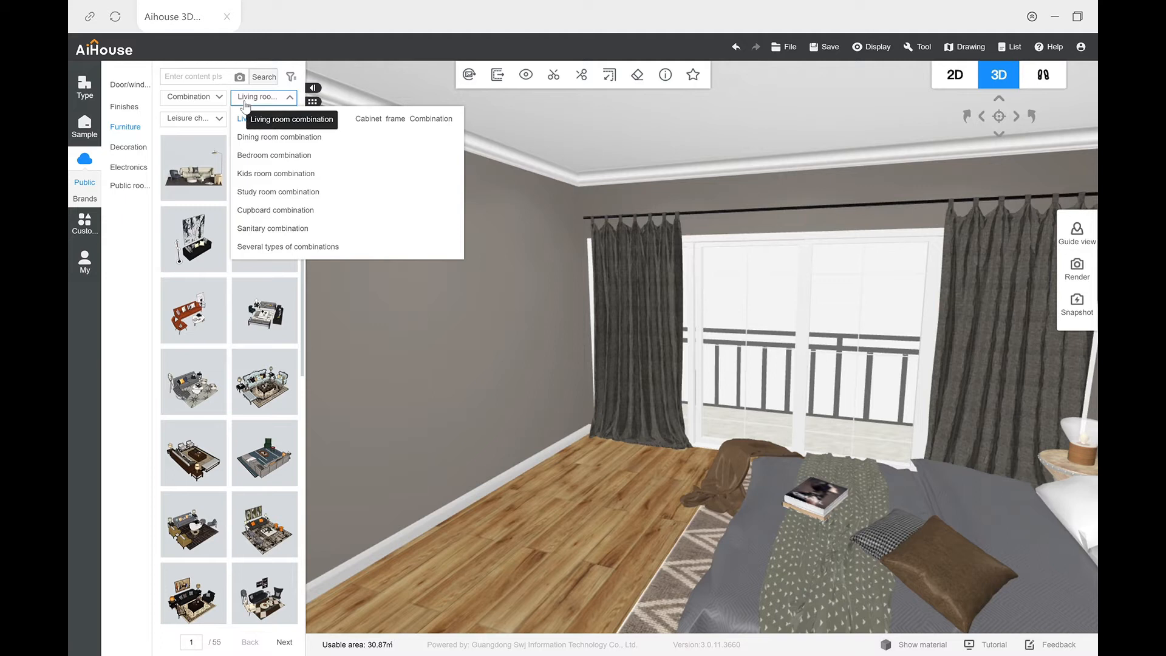
click(278, 192)
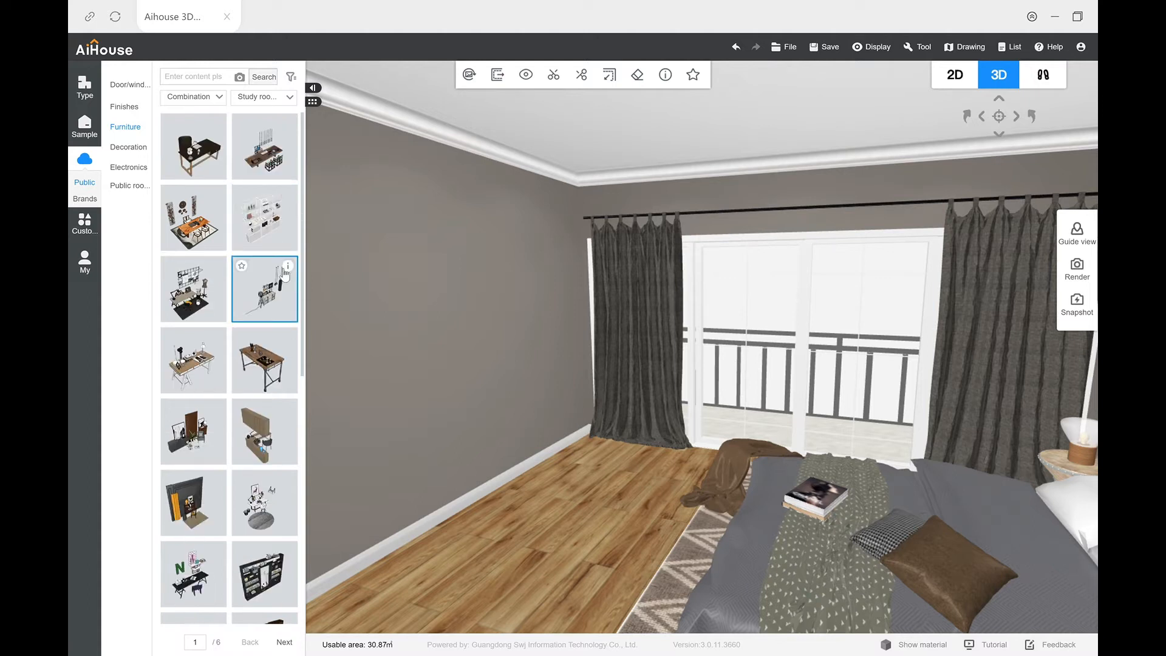
drag(266, 305, 544, 481)
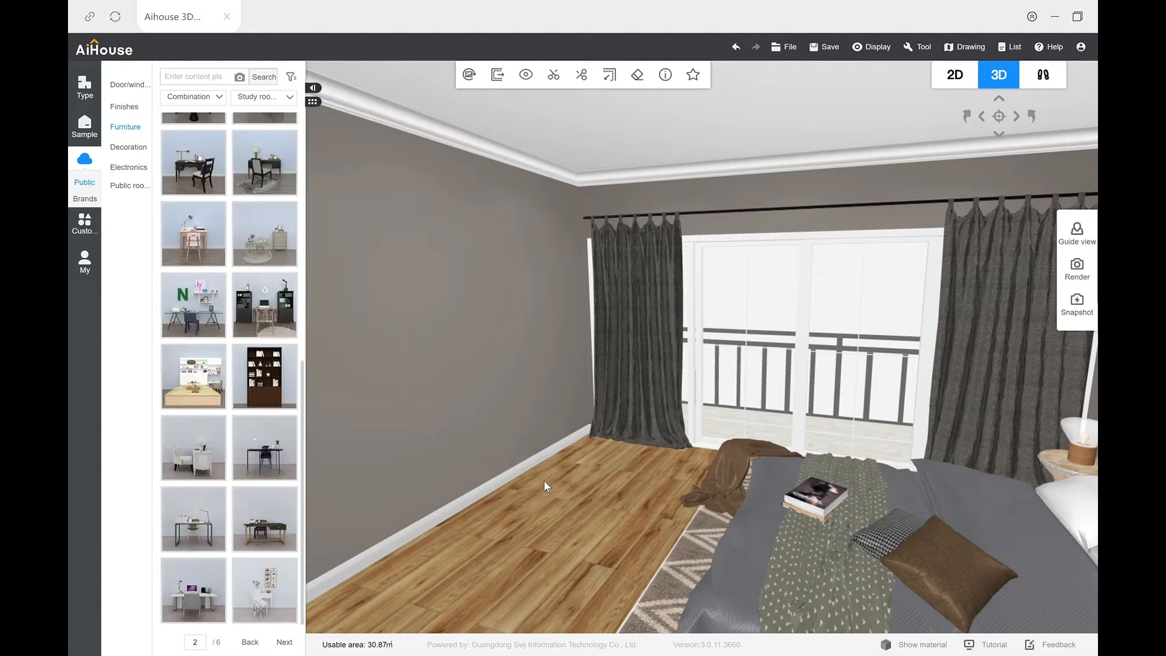
right_drag(544, 473, 581, 427)
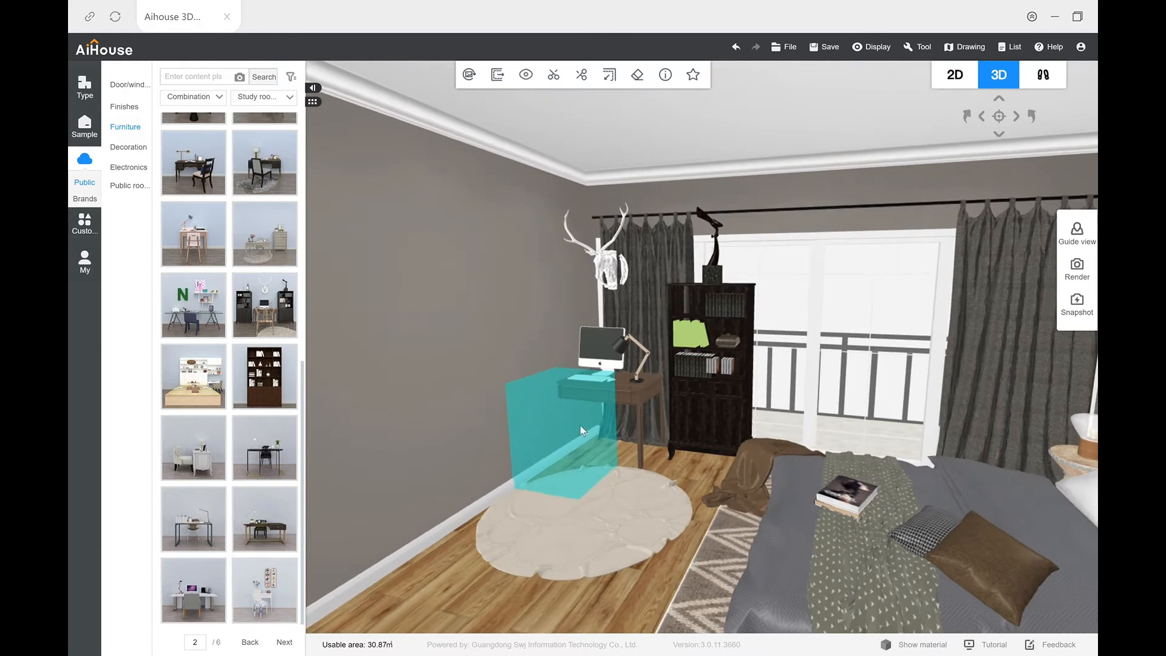
Step: Position the study combination against the wall opposite the bed, with the desk between the two bookcases facing the room
click(612, 351)
drag(613, 352, 662, 375)
right_drag(656, 380, 731, 402)
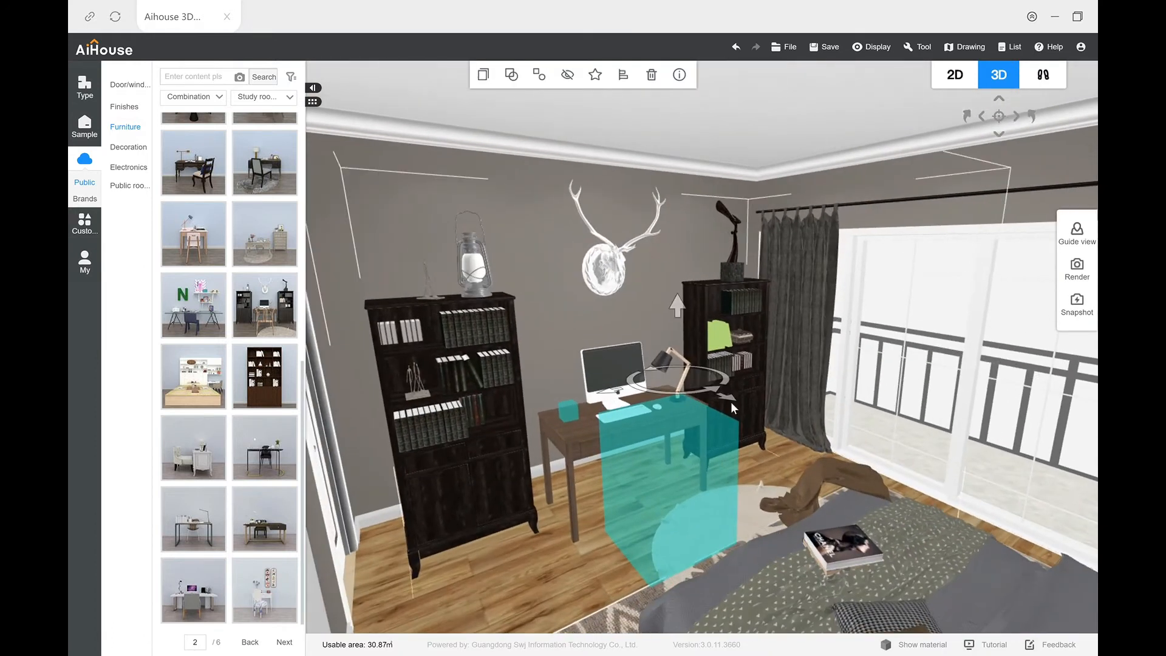
drag(694, 375, 721, 380)
right_drag(720, 381, 743, 467)
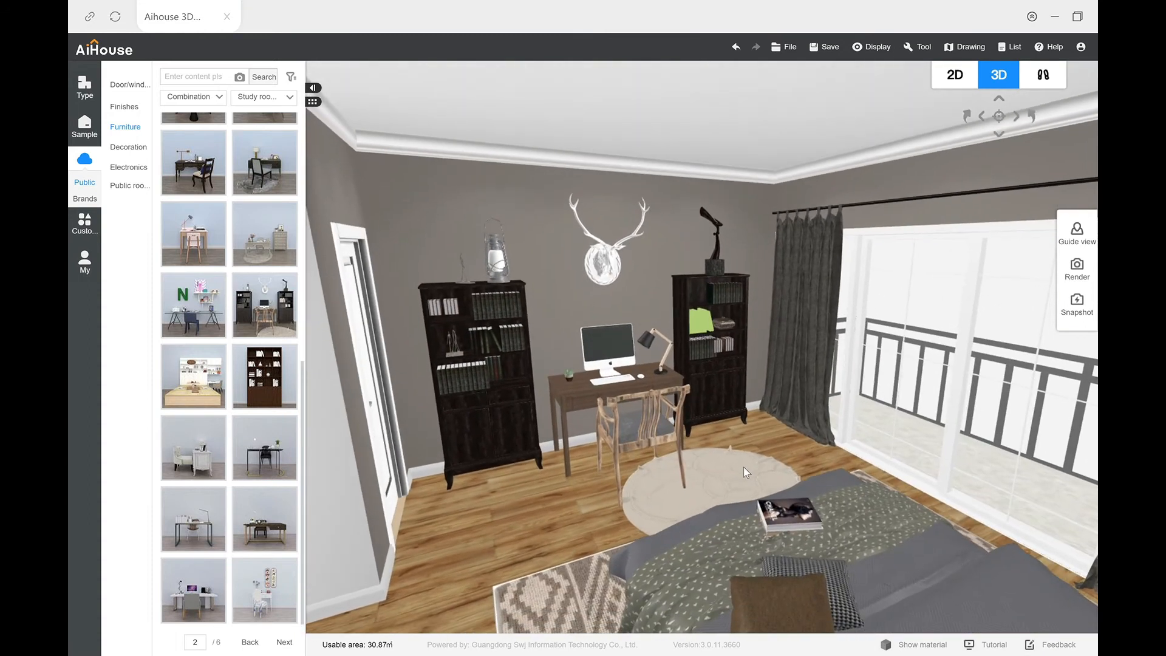
Step: Ungroup the study combination and delete its round rug
click(628, 381)
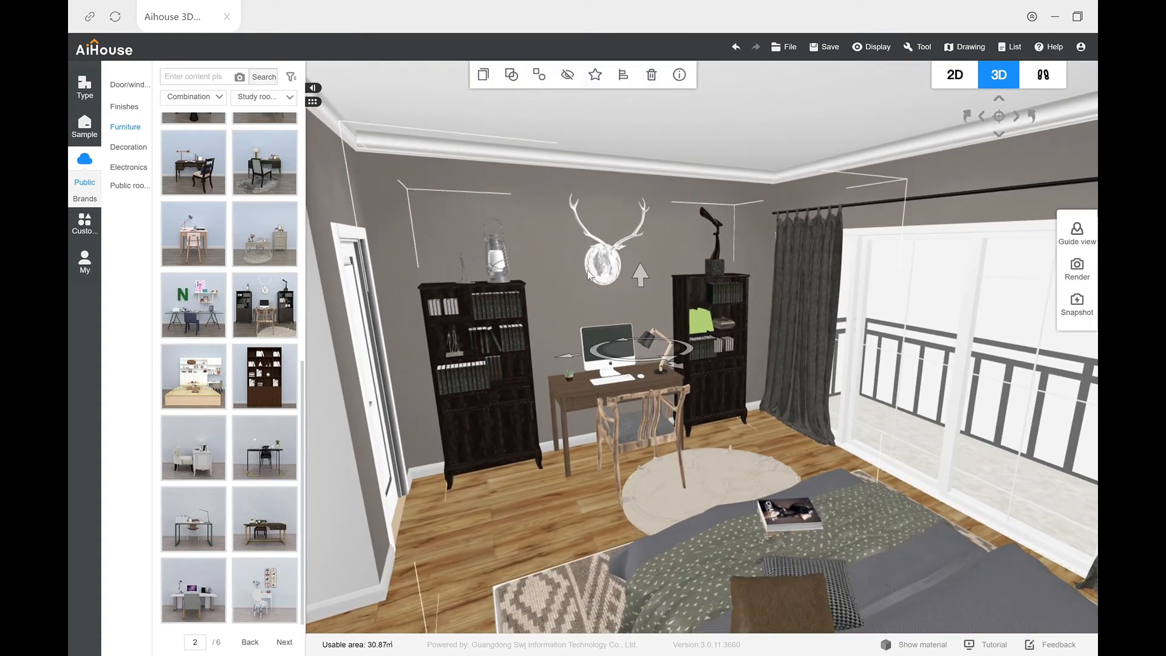
click(541, 79)
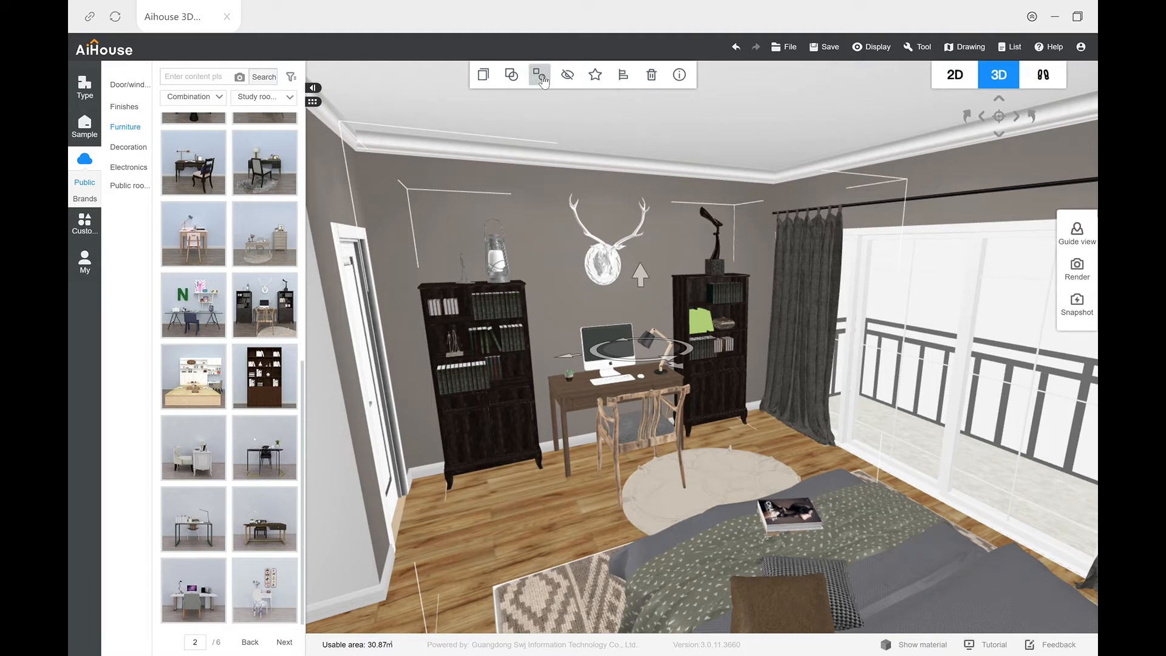
click(559, 537)
click(668, 516)
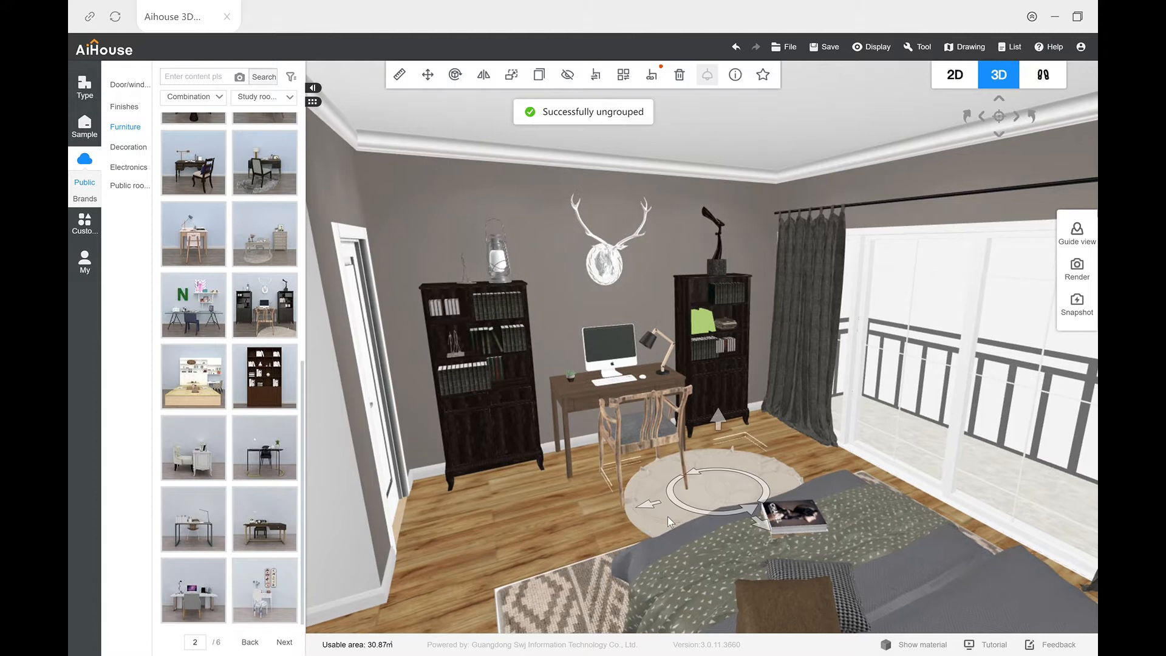
key(Delete)
Step: Bring up the Deluxe molding ceilings in the finishes library
scroll(625, 509, down, 2)
drag(625, 504, 534, 560)
scroll(565, 479, down, 2)
right_drag(534, 560, 558, 509)
drag(557, 509, 584, 515)
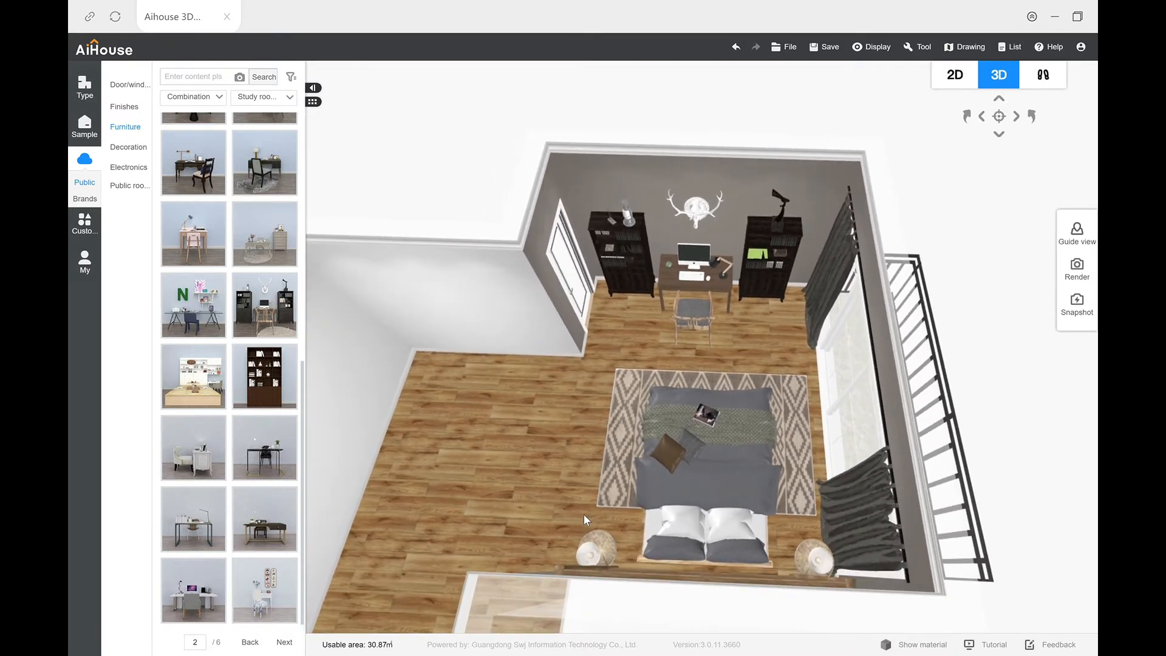
click(119, 107)
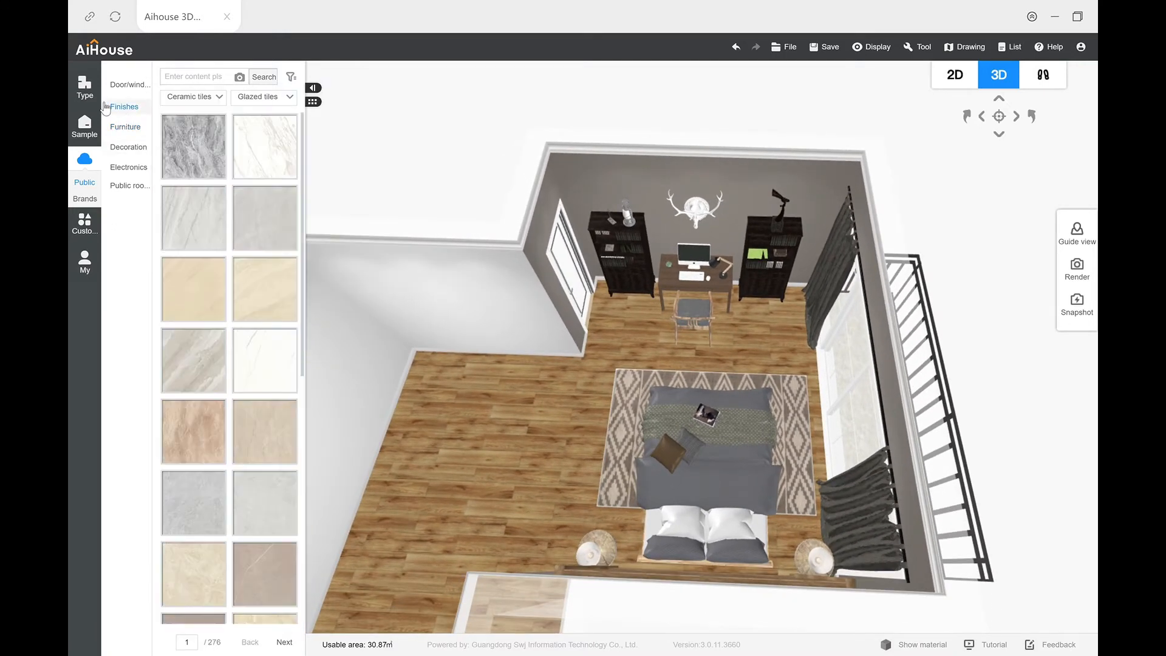
mouse_move(159, 104)
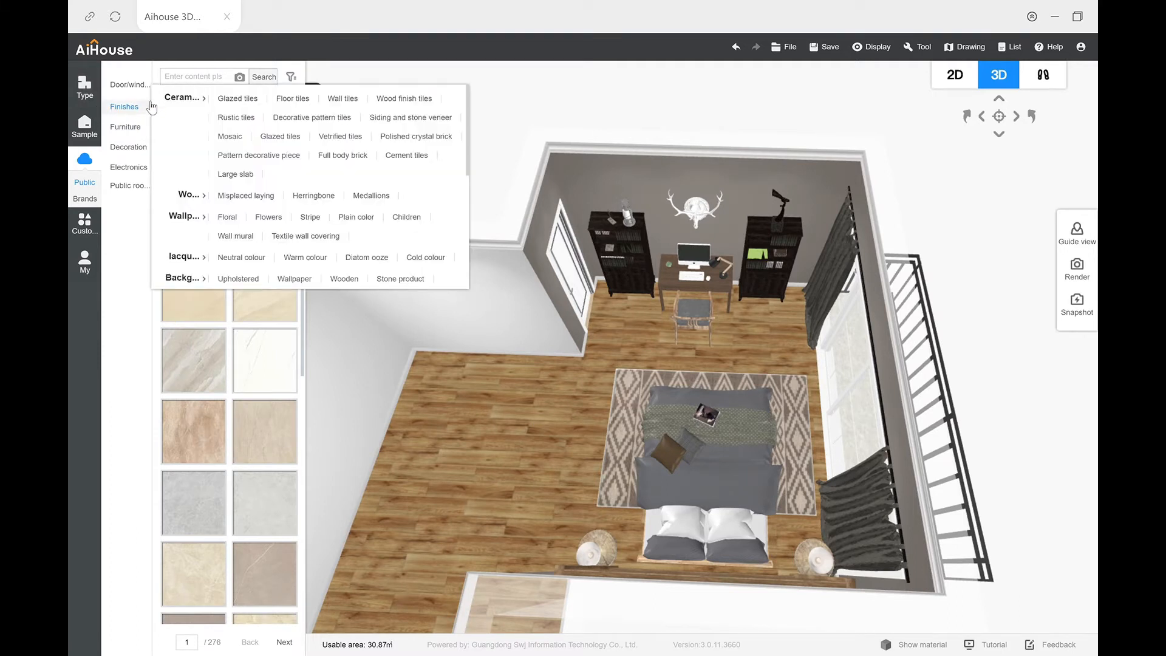
scroll(188, 157, down, 5)
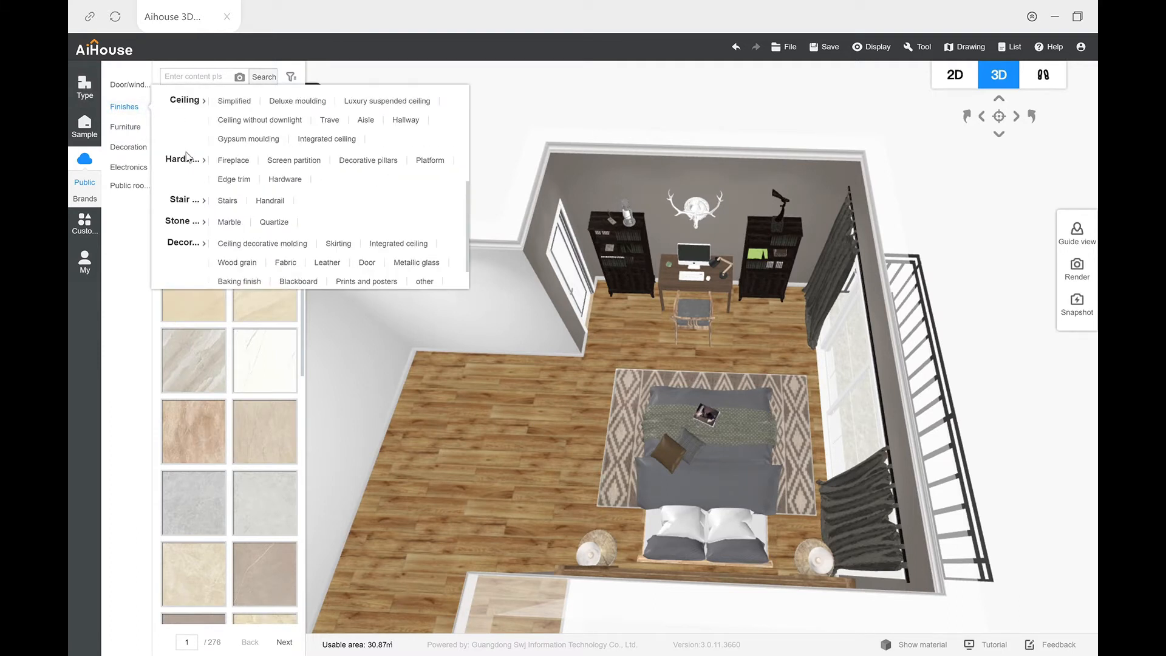
click(185, 107)
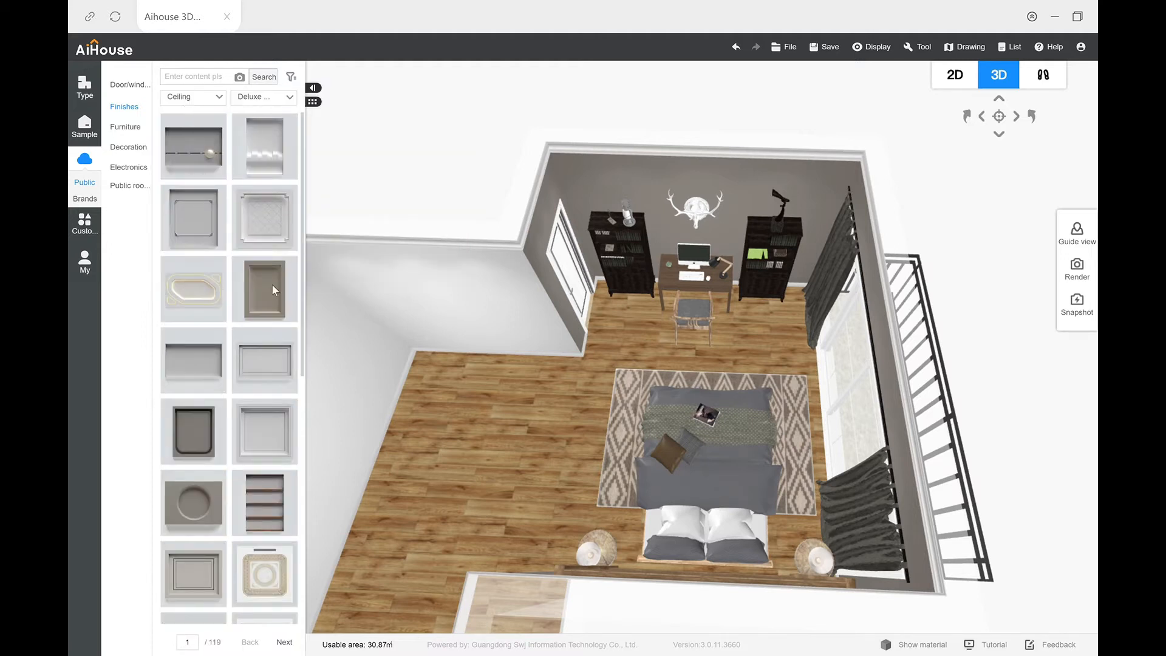
Step: Place the white rectangular recessed moulding ceiling over the bedroom area beside the balcony in the floor plan
scroll(270, 324, down, 5)
scroll(270, 324, down, 2)
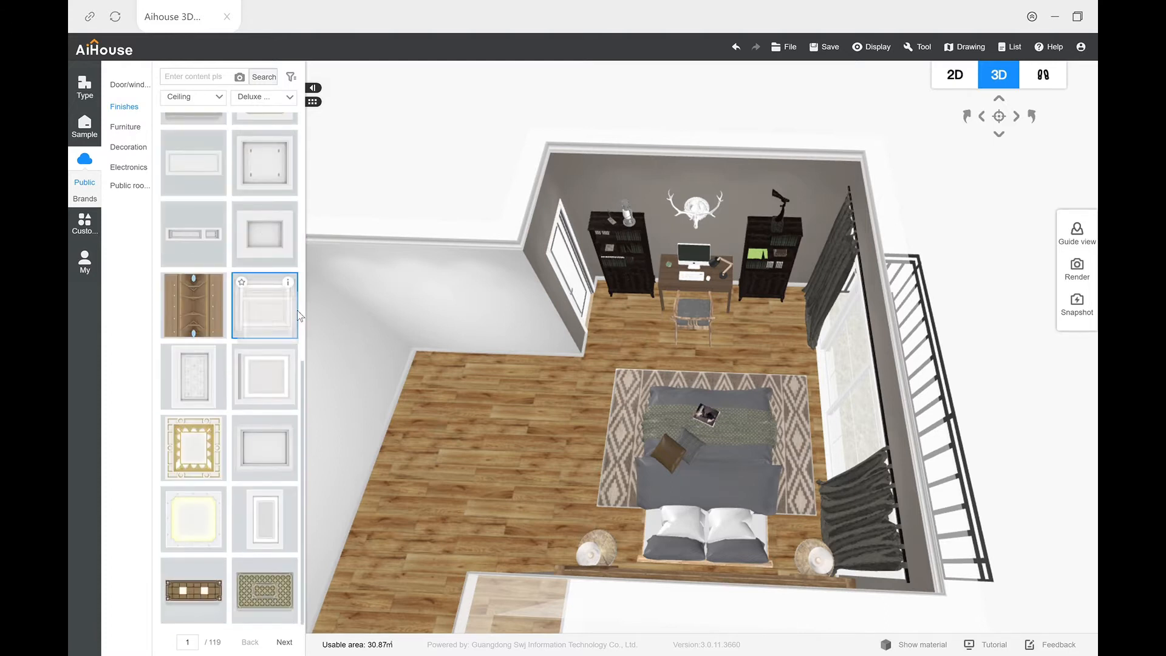
click(270, 323)
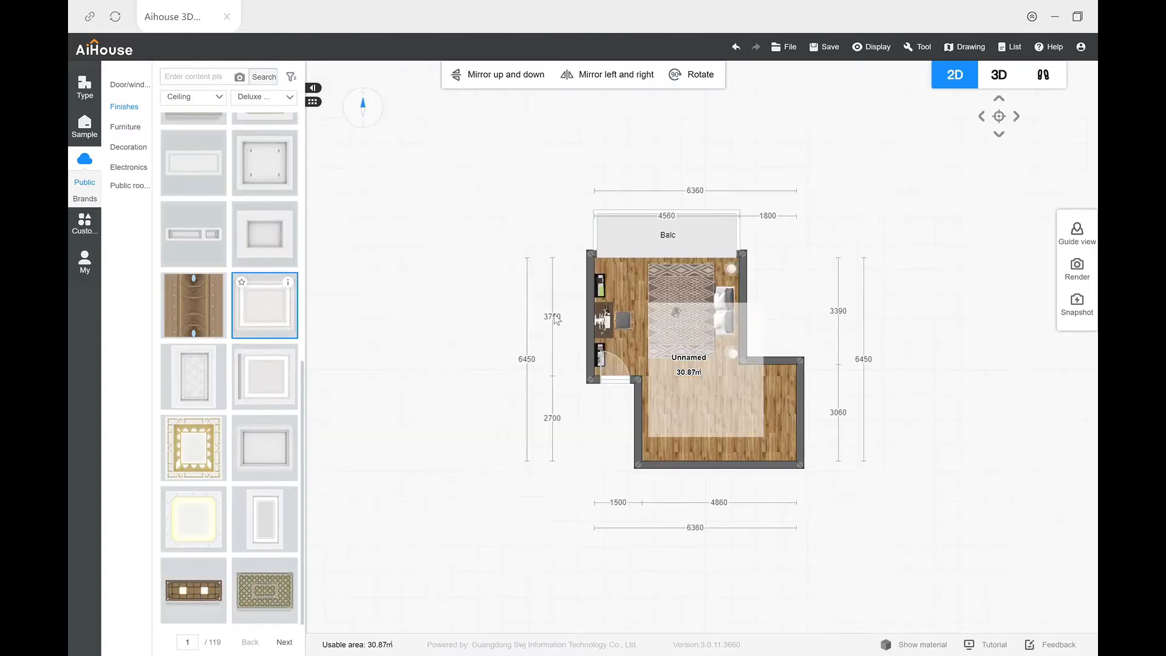
click(655, 325)
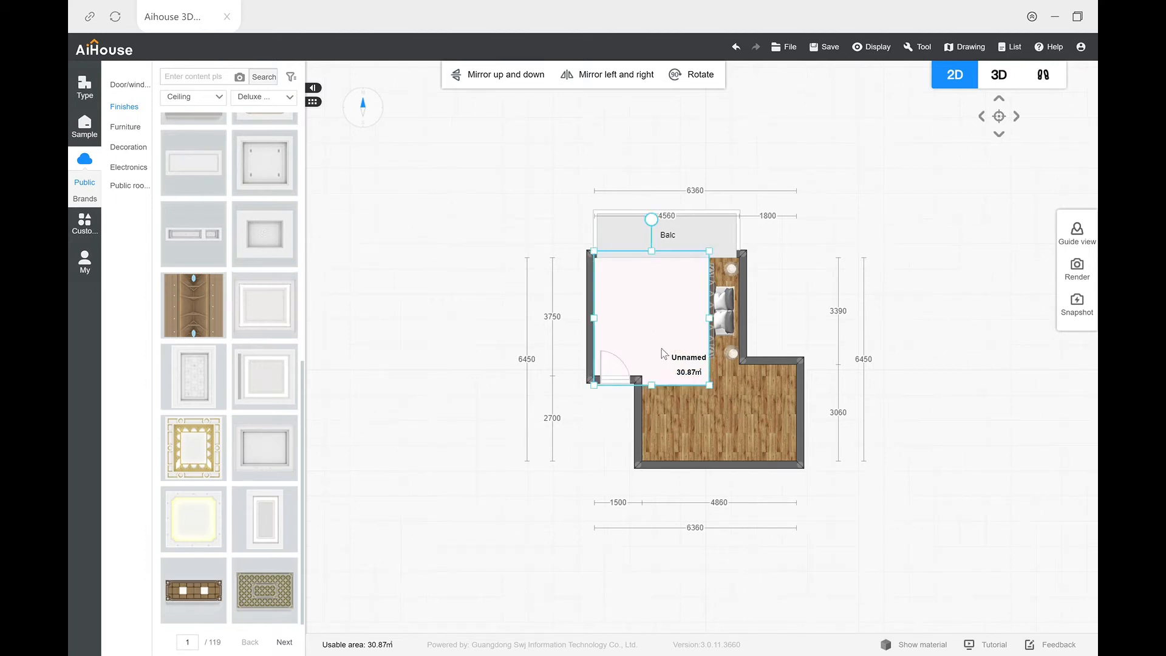
Step: Resize the ceiling to fit between the bedroom walls and shift the short wall beside it into line with the ceiling's inner edge
drag(661, 259, 657, 262)
drag(654, 386, 658, 377)
drag(714, 325, 761, 331)
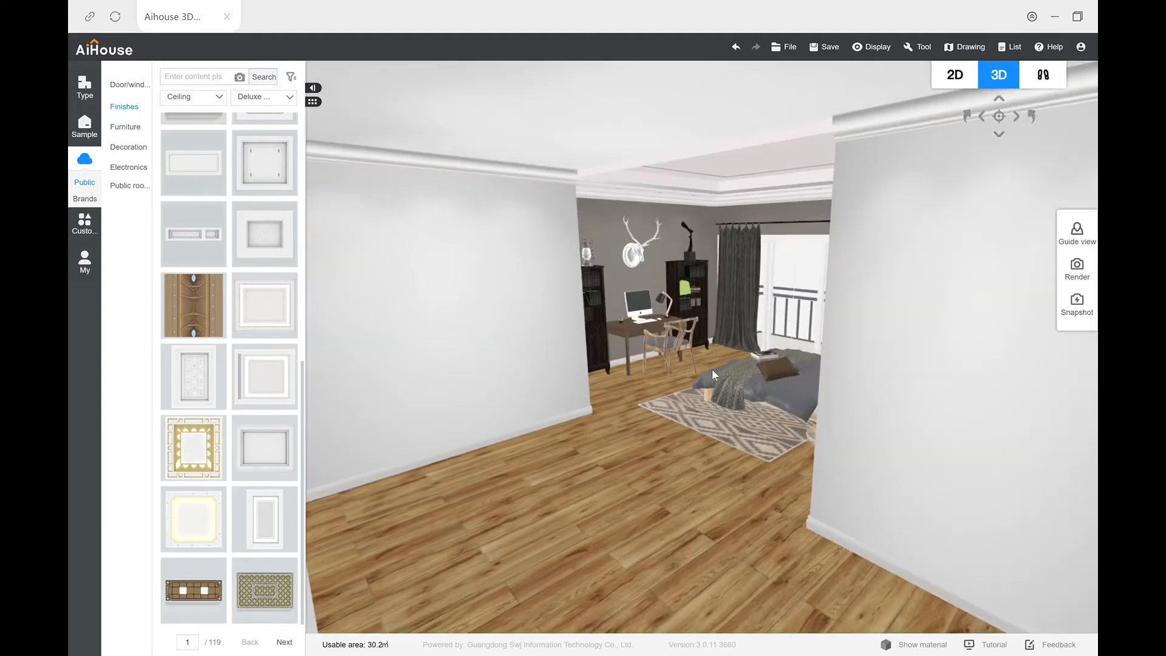
drag(712, 369, 710, 346)
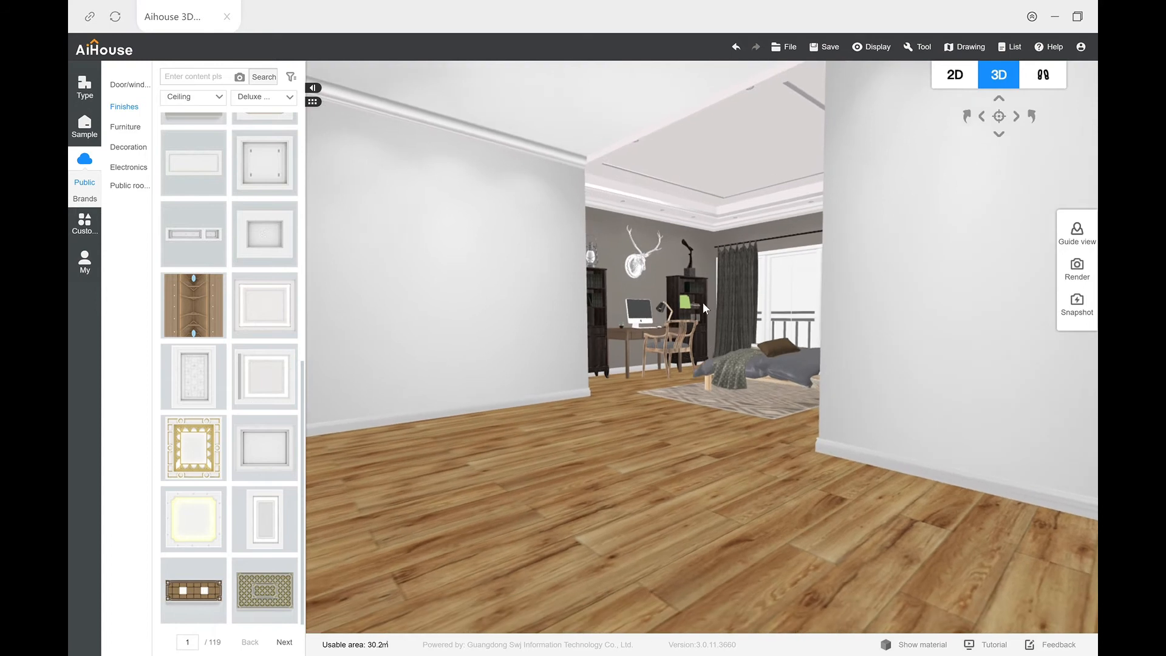
scroll(702, 303, up, 5)
drag(684, 372, 639, 407)
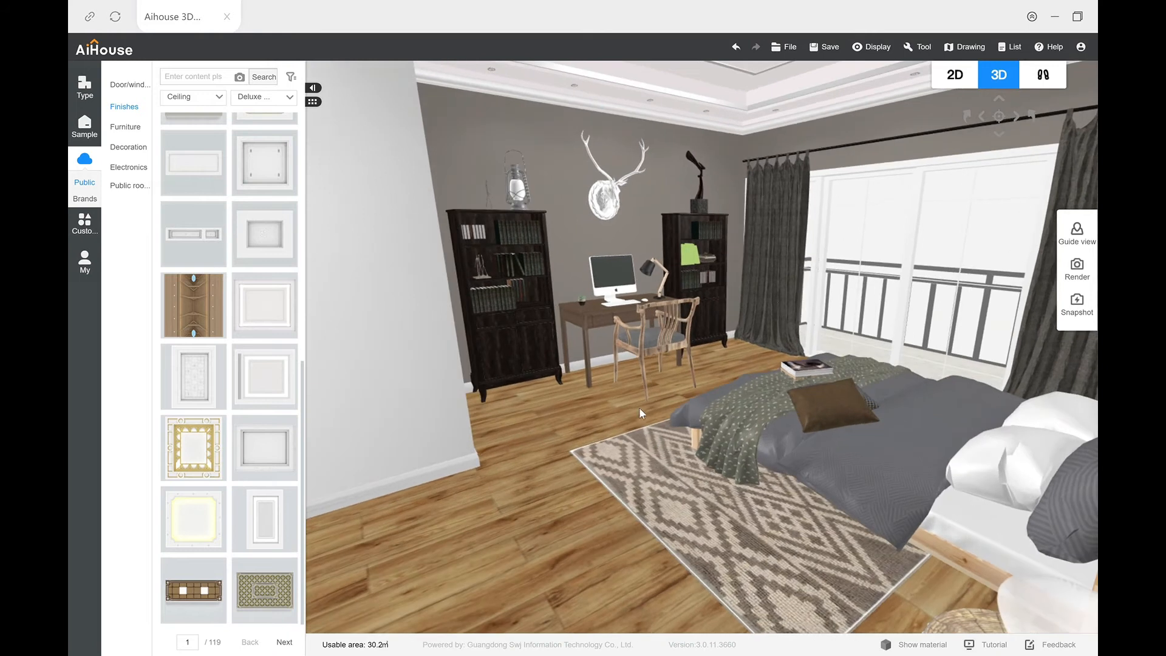
click(968, 74)
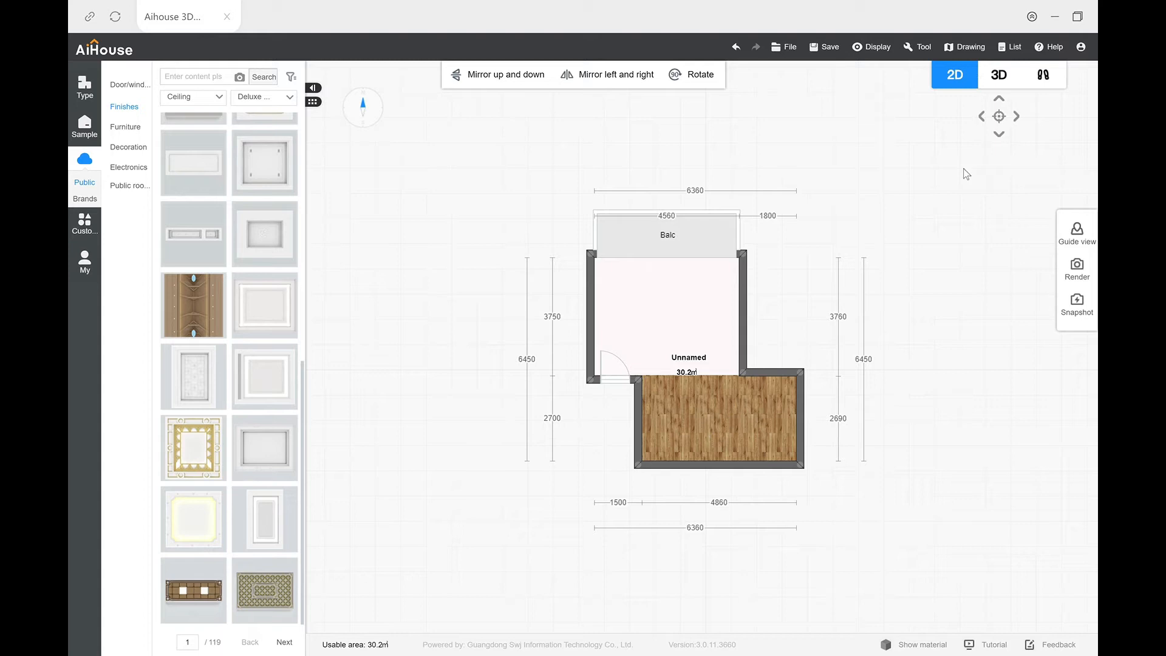
click(1000, 76)
Step: Switch to the 3D view of the room and open the custom tile design tool
drag(456, 438, 784, 446)
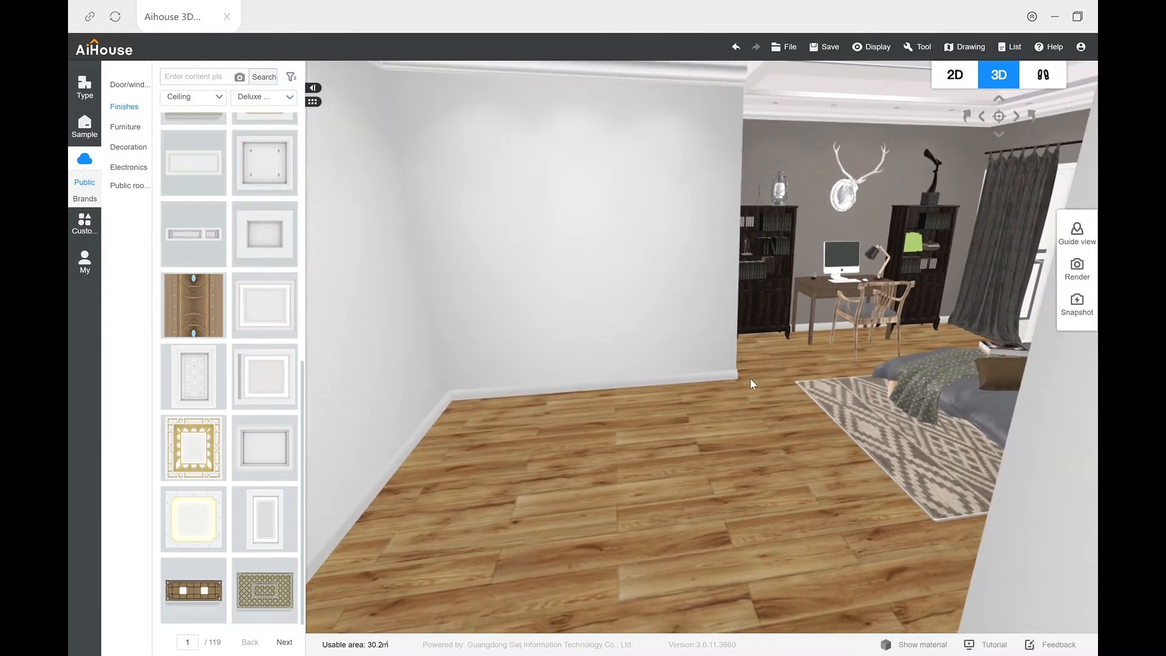
drag(832, 562, 730, 546)
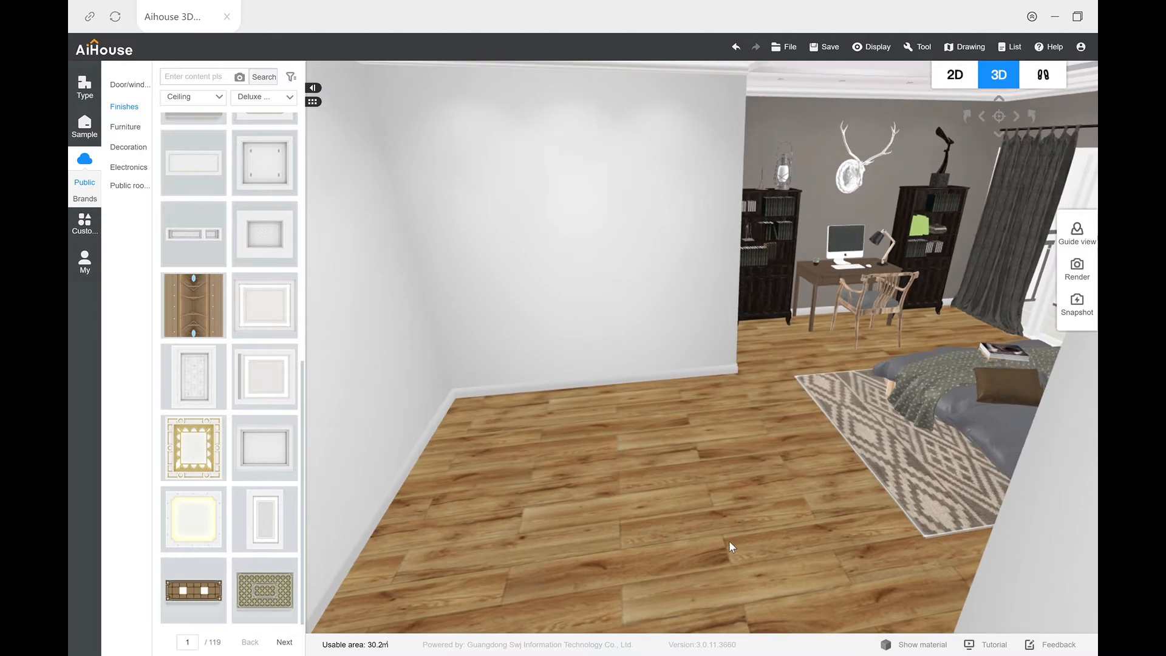
mouse_move(718, 490)
mouse_down()
mouse_move(703, 498)
mouse_move(708, 480)
mouse_move(709, 496)
mouse_up()
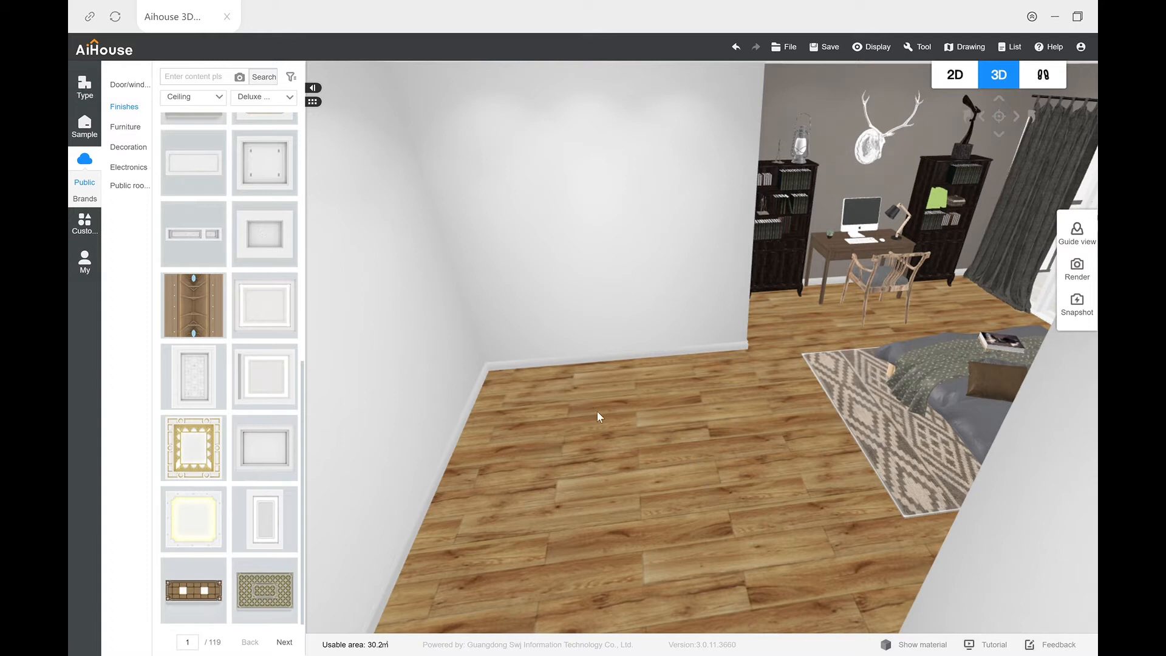
click(88, 228)
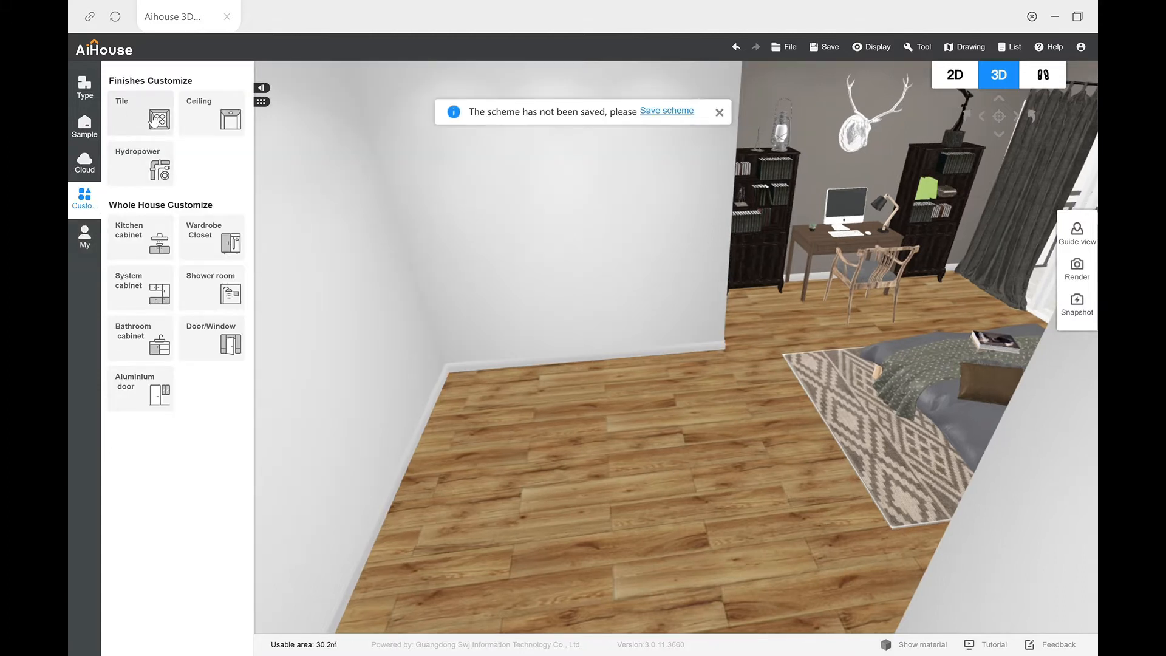
click(153, 120)
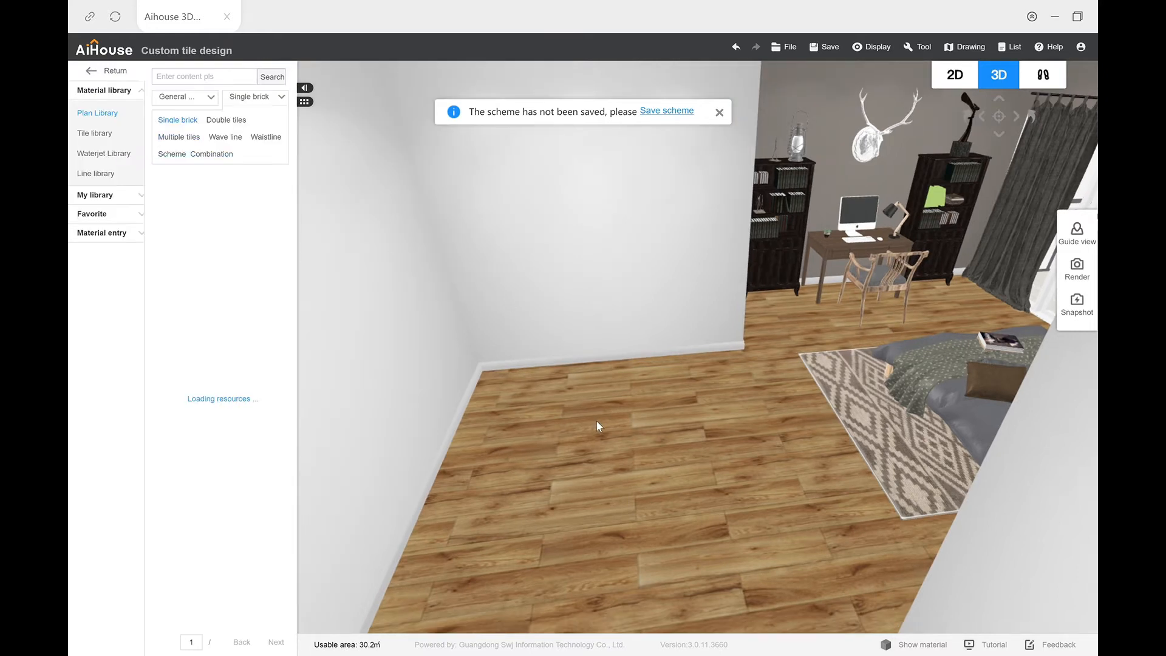
Step: Look through the Single brick and Multiple tiles layouts, and bring up the Scheme Combination layouts in the tile plan library
drag(594, 445, 608, 427)
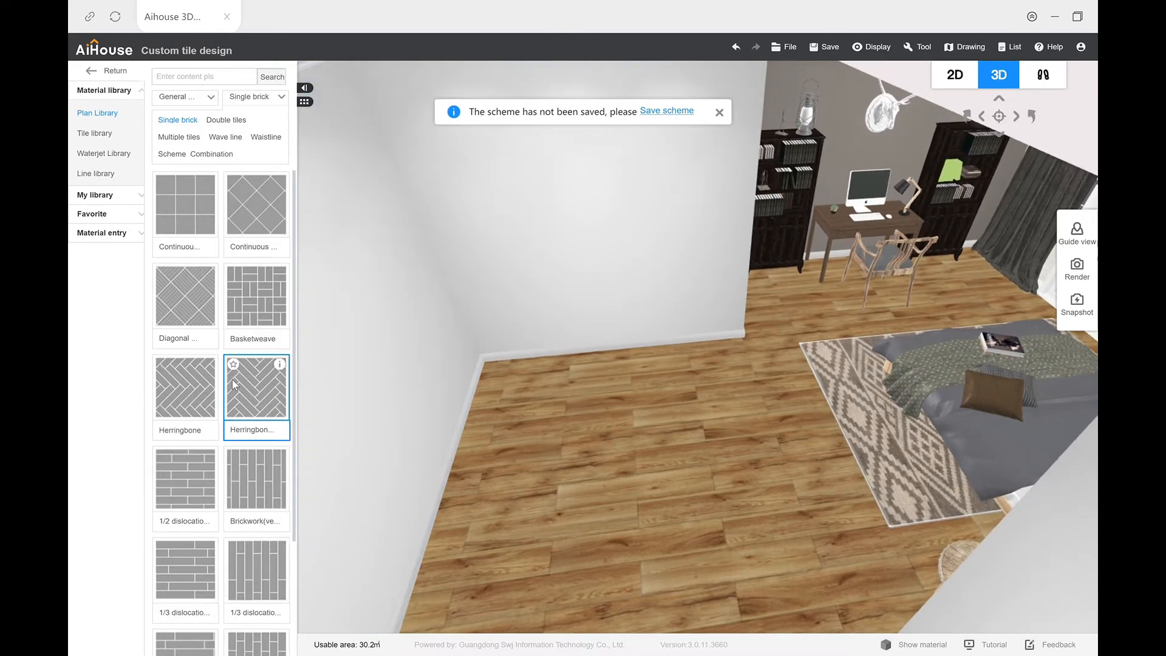
scroll(241, 476, down, 3)
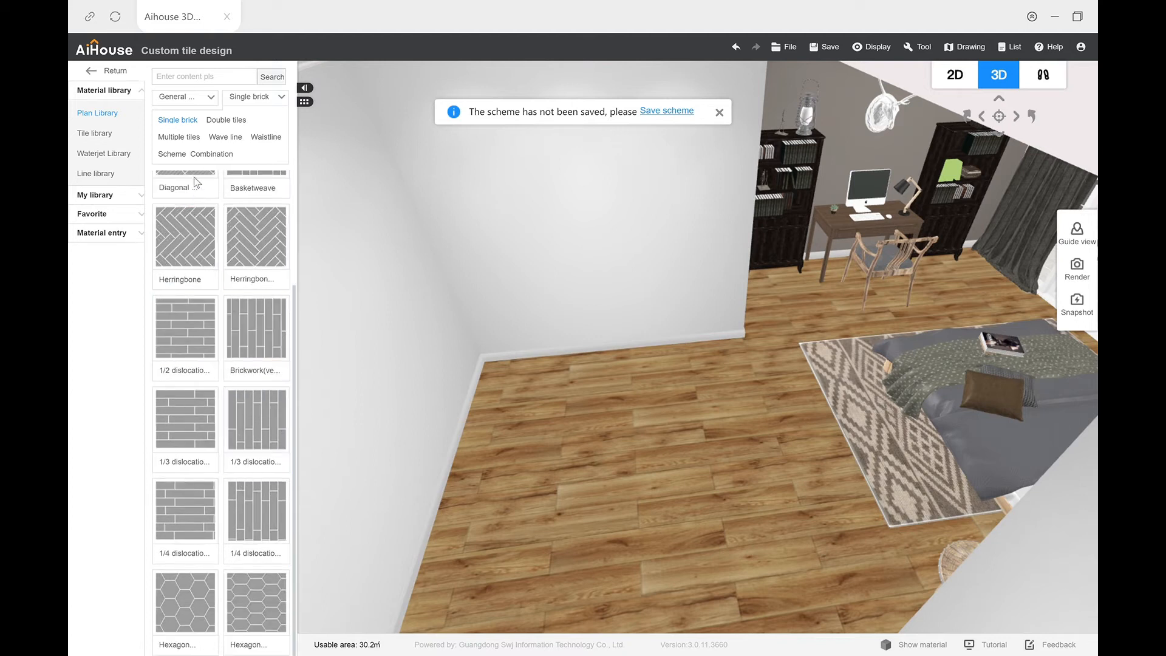
click(179, 138)
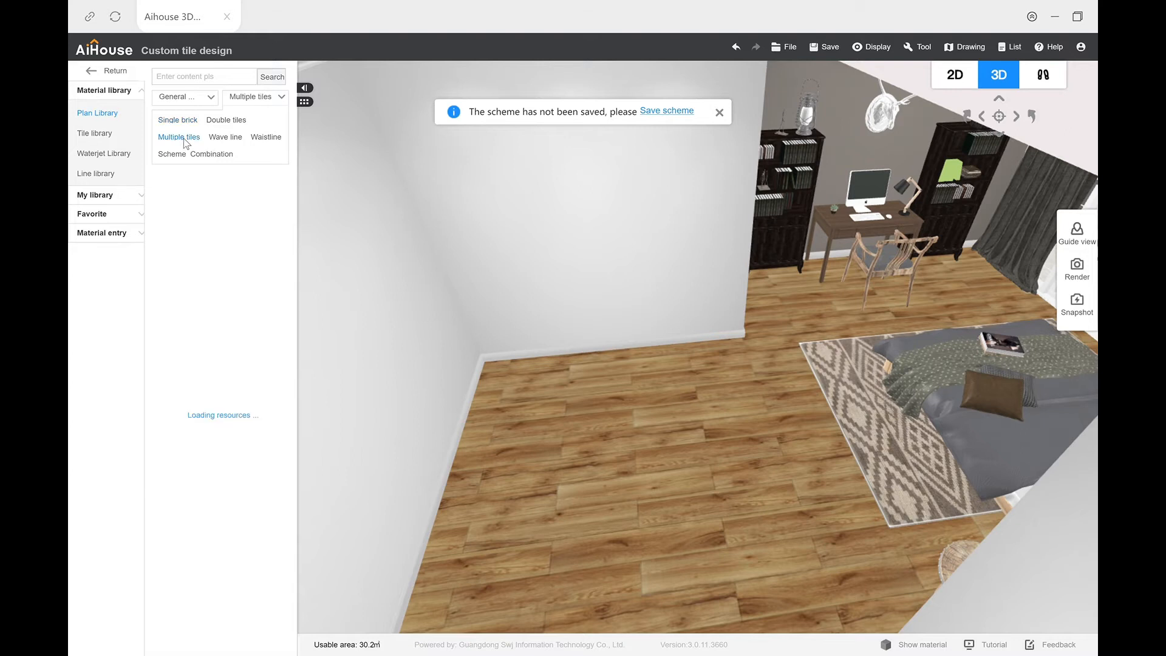
scroll(254, 373, down, 10)
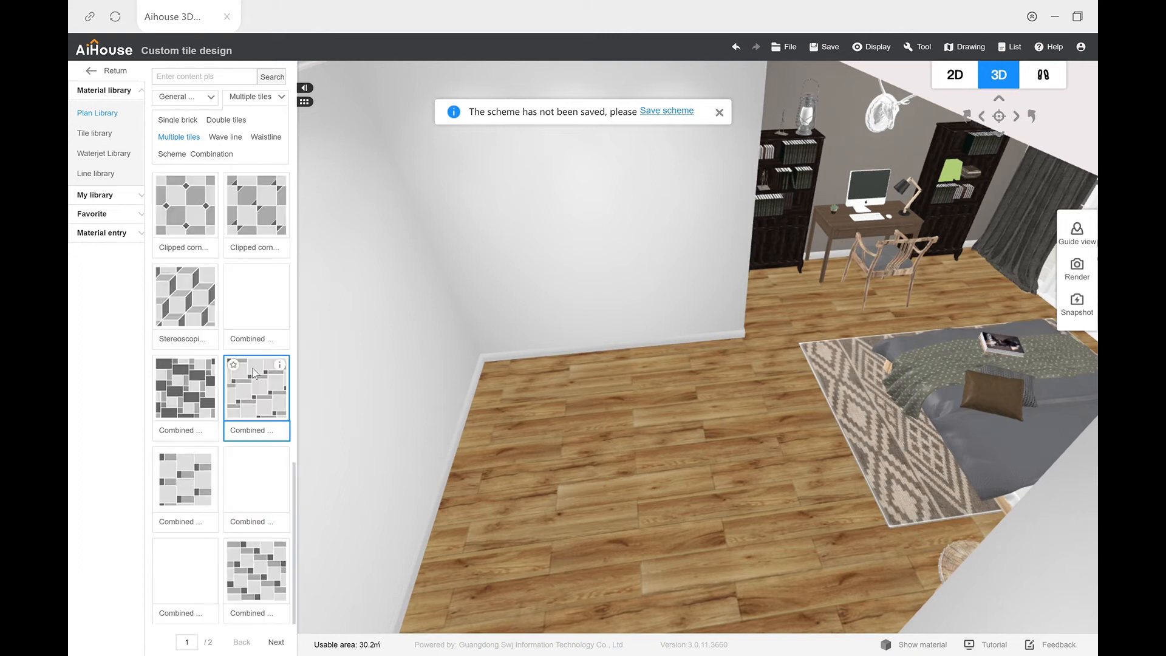
click(216, 155)
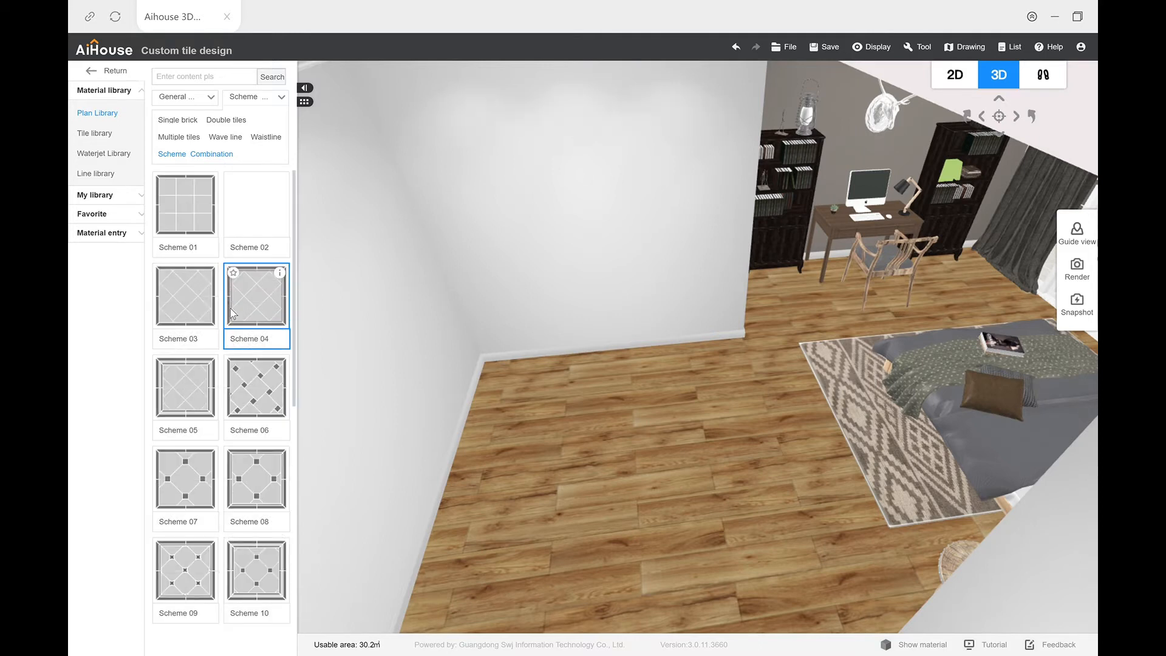
scroll(230, 324, down, 8)
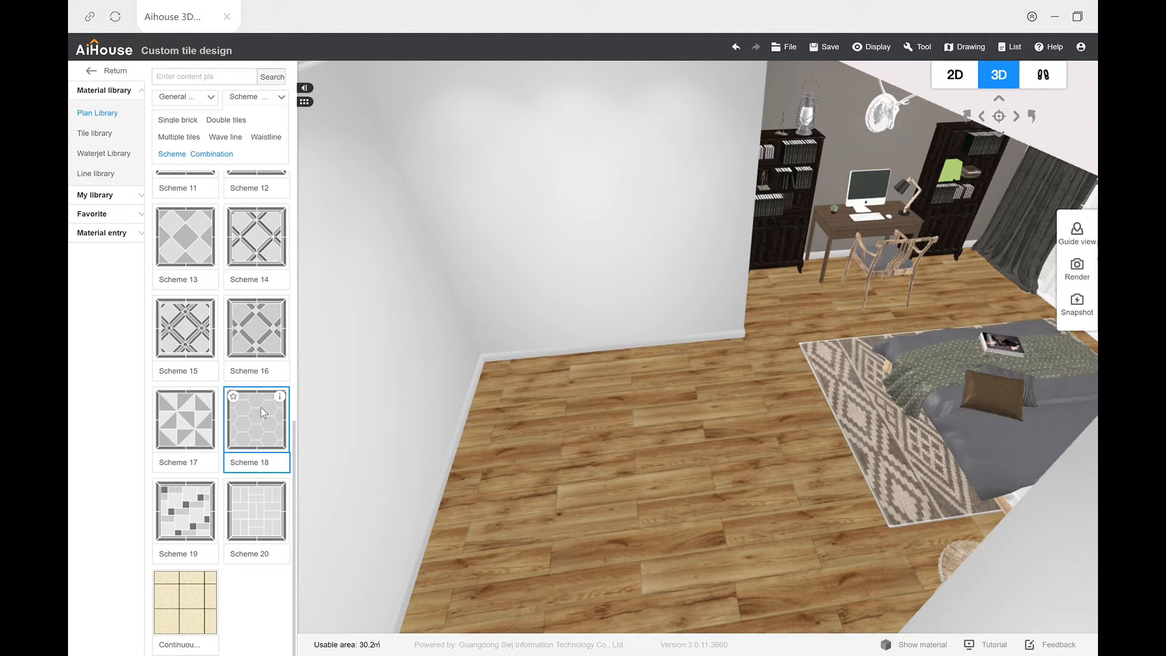
drag(261, 406, 529, 432)
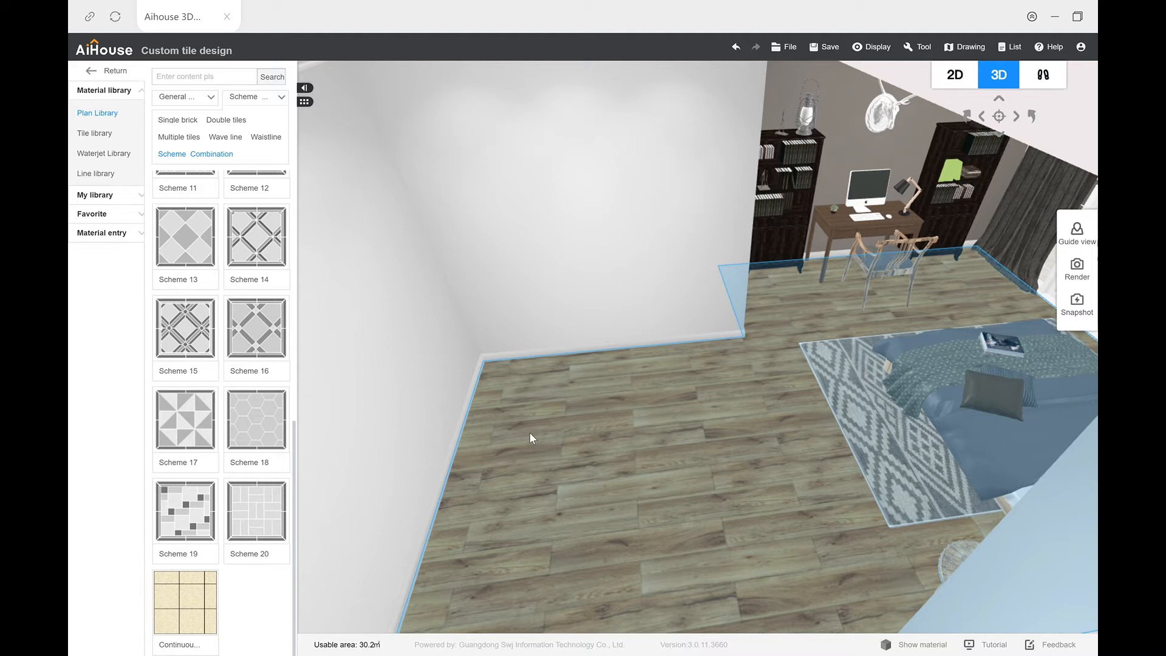
click(530, 432)
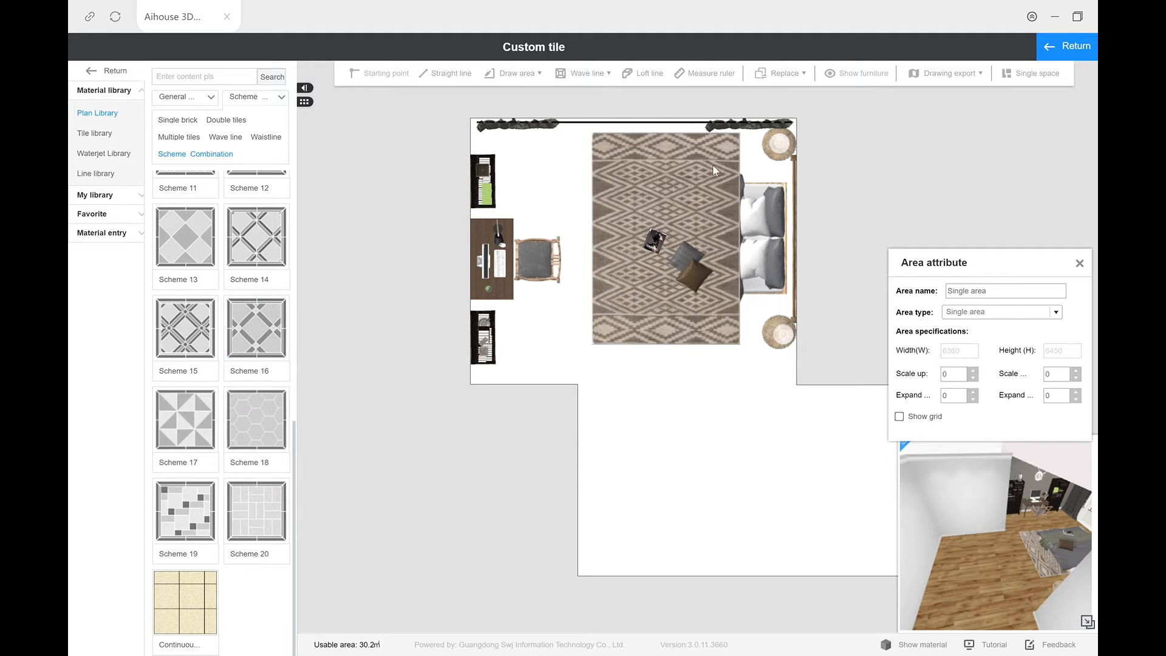
click(1064, 47)
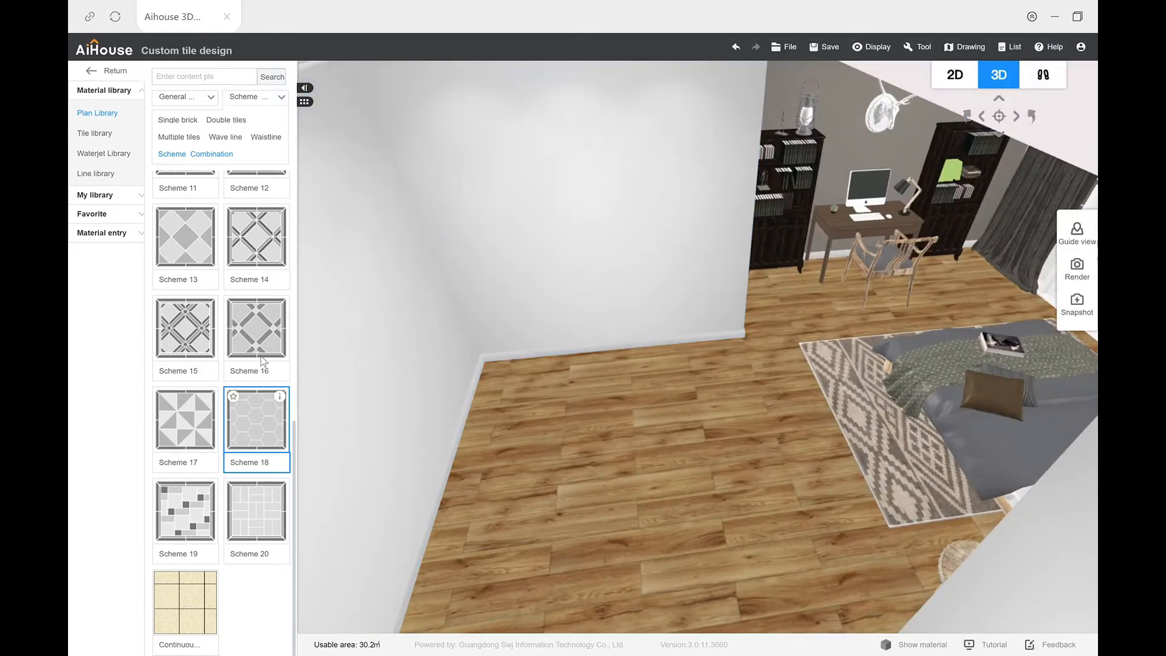
Step: Open the room's floor in the custom tile editor and draw a rectangular area covering the empty section below the furnished part
double_click(577, 456)
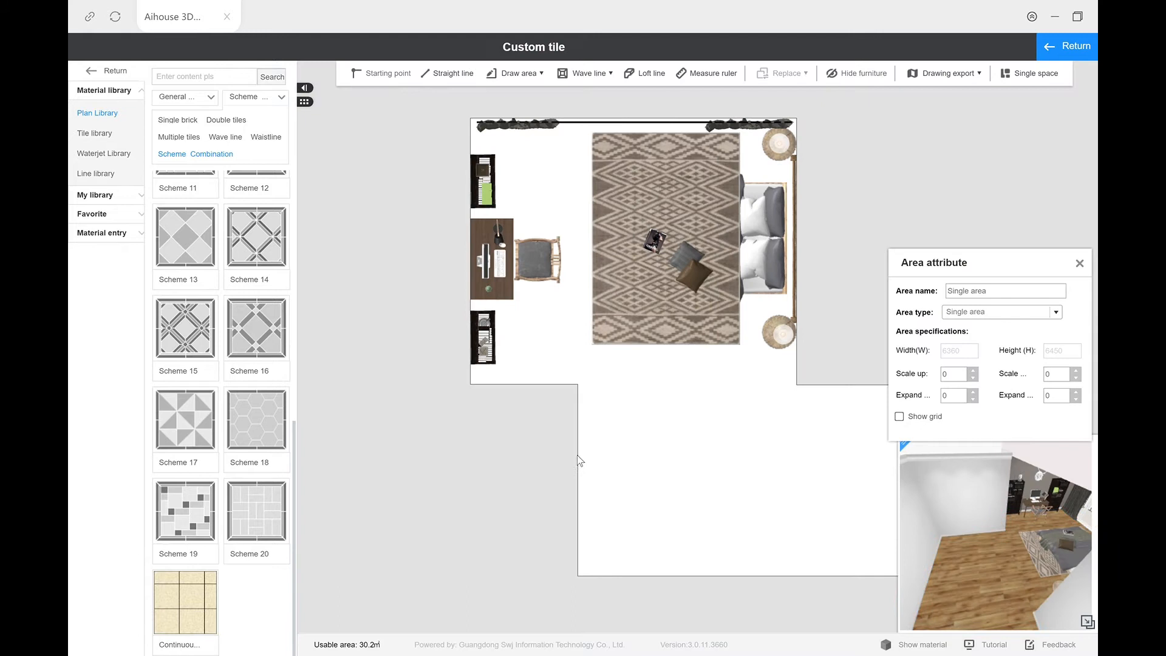
click(517, 73)
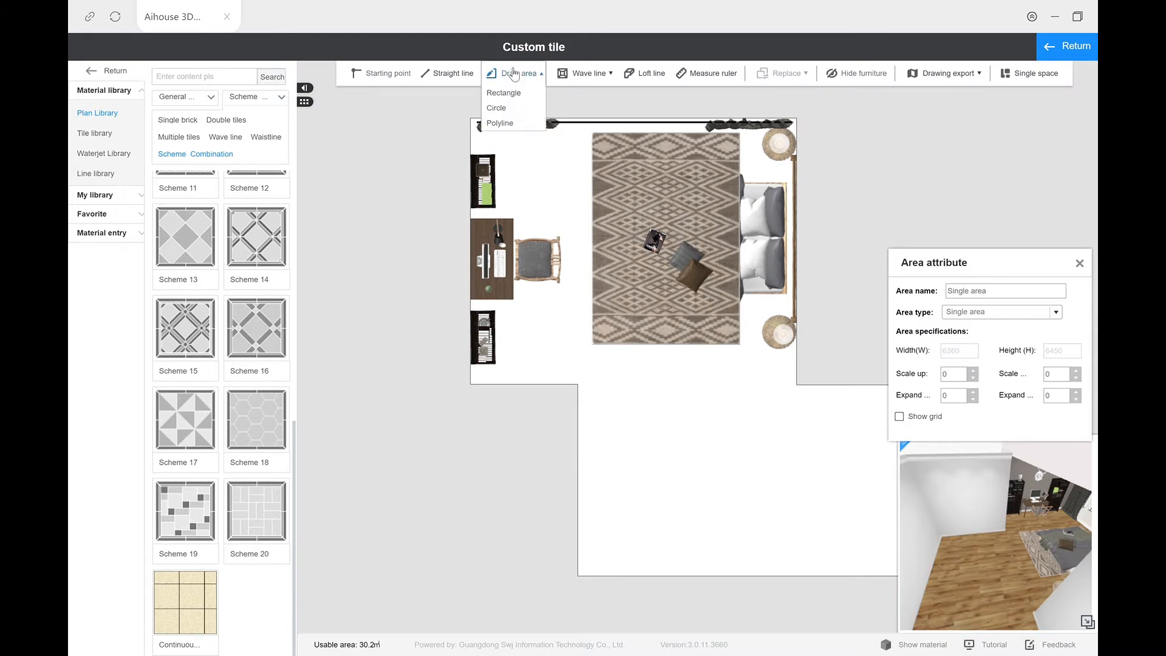
click(505, 93)
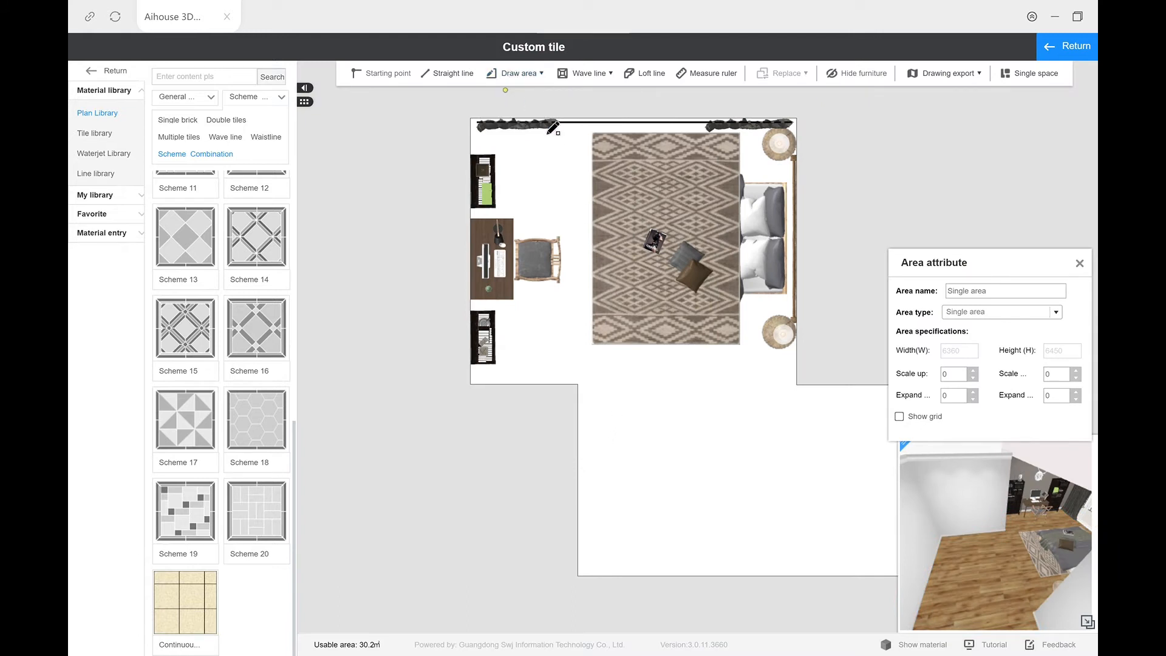
click(577, 575)
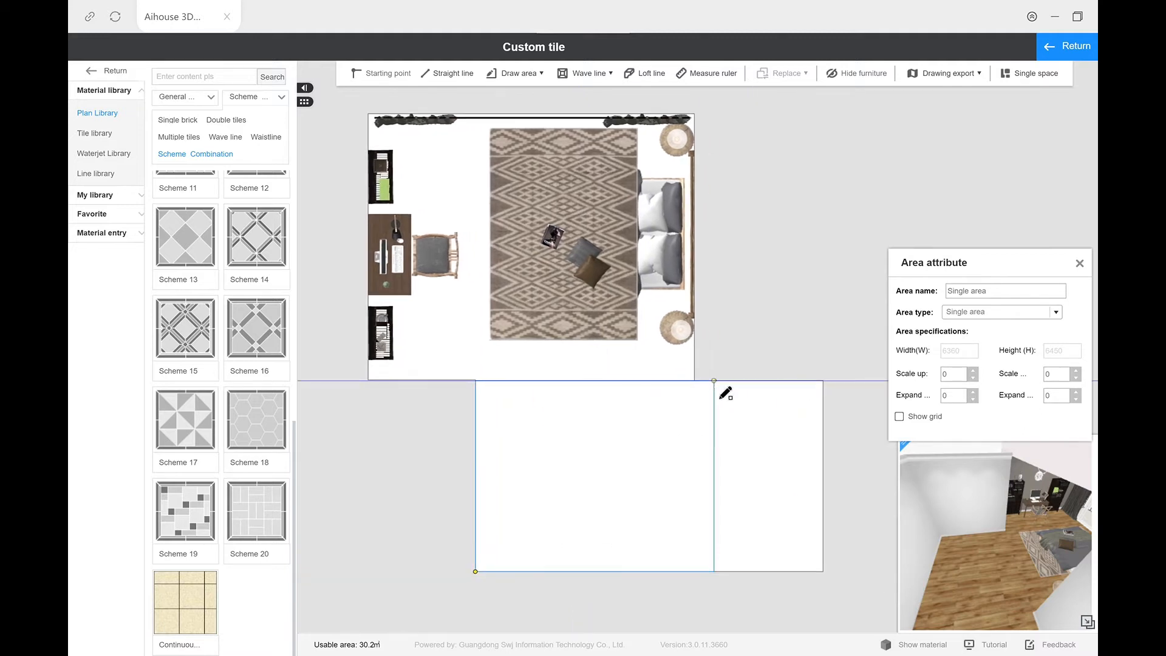
click(823, 380)
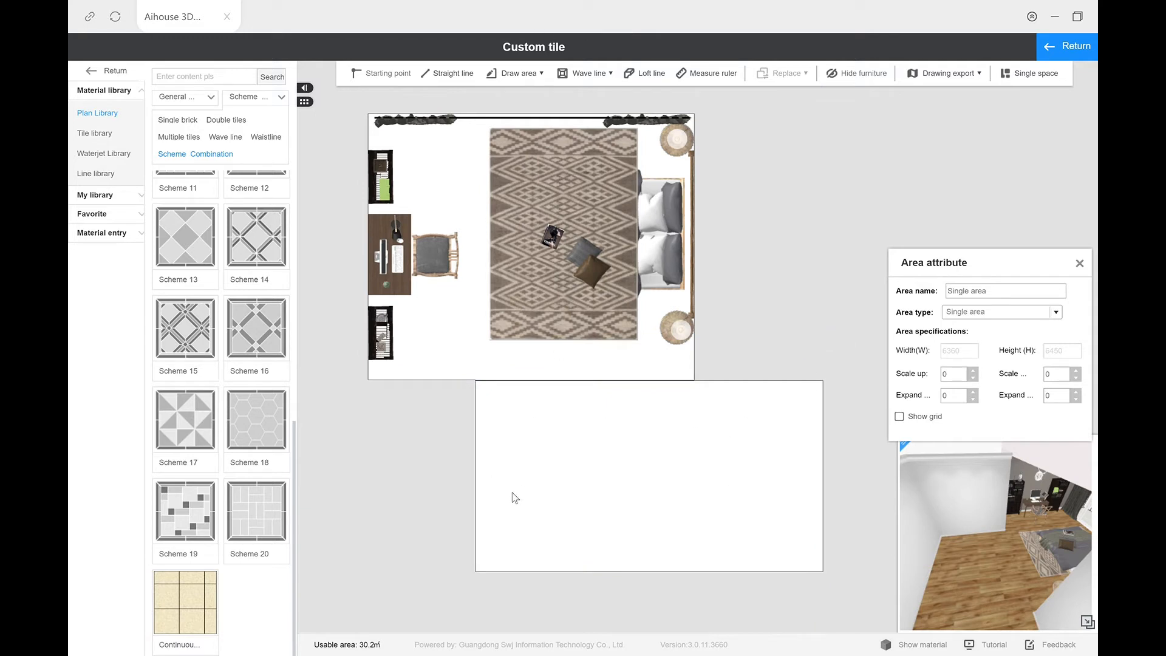
Step: Pave the drawn rectangular area with the Scheme 19 tile layout
scroll(237, 374, up, 4)
scroll(235, 372, down, 4)
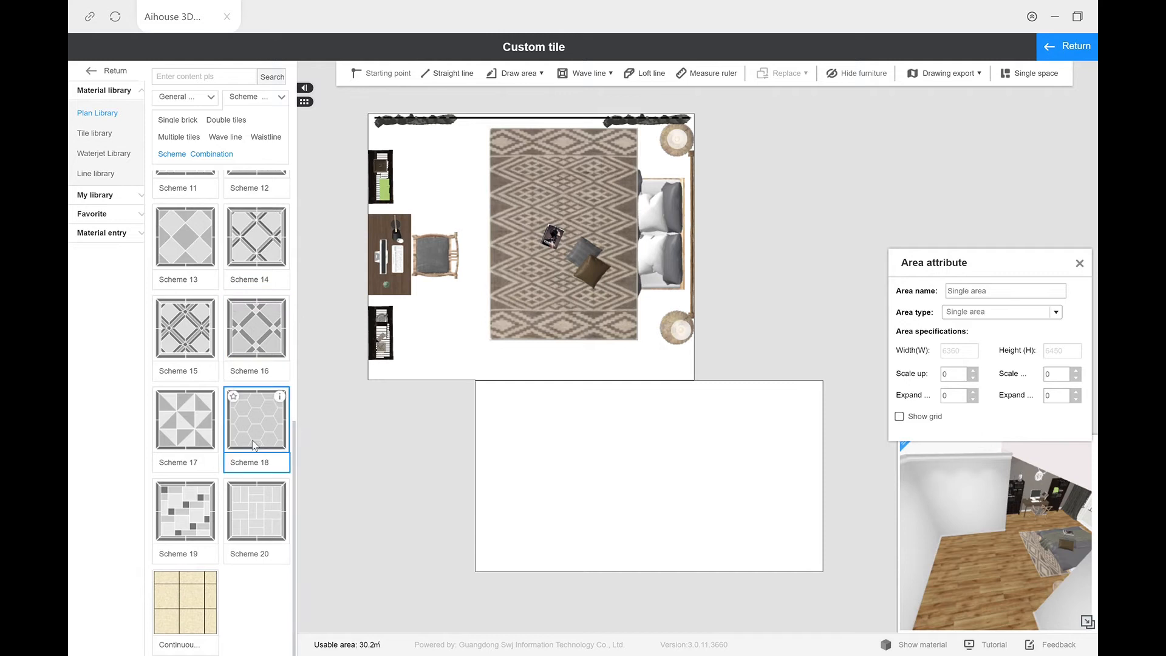
mouse_move(268, 428)
mouse_down()
mouse_move(301, 431)
mouse_move(259, 430)
mouse_move(611, 451)
mouse_up()
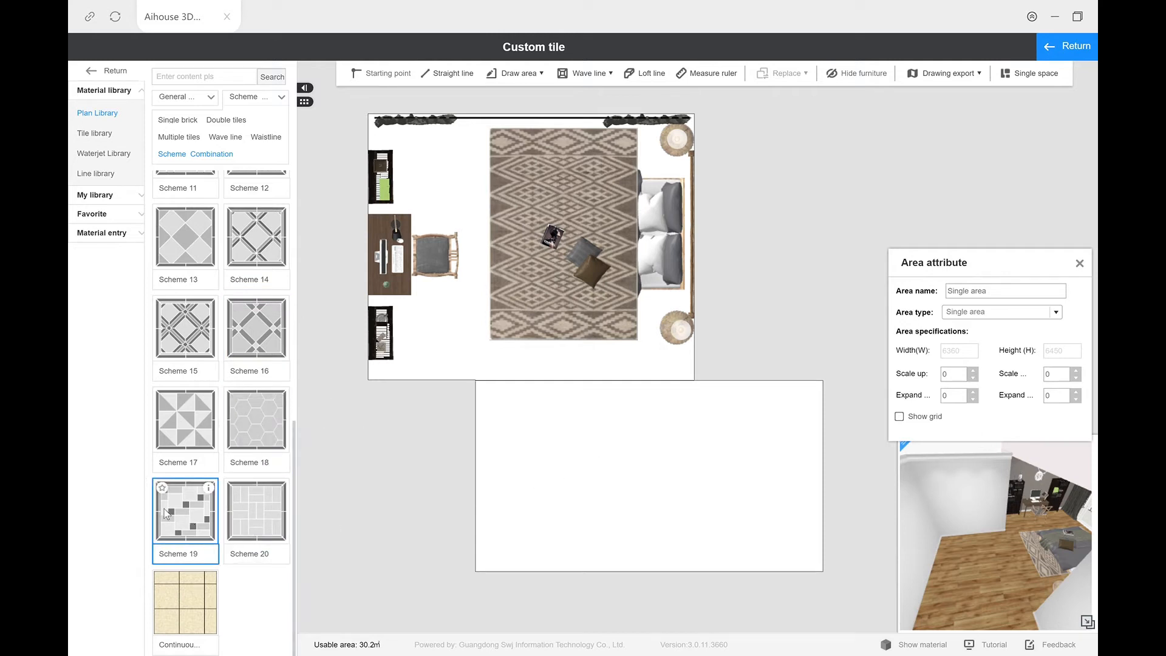
mouse_move(190, 500)
mouse_down()
mouse_move(516, 444)
mouse_move(554, 454)
mouse_up()
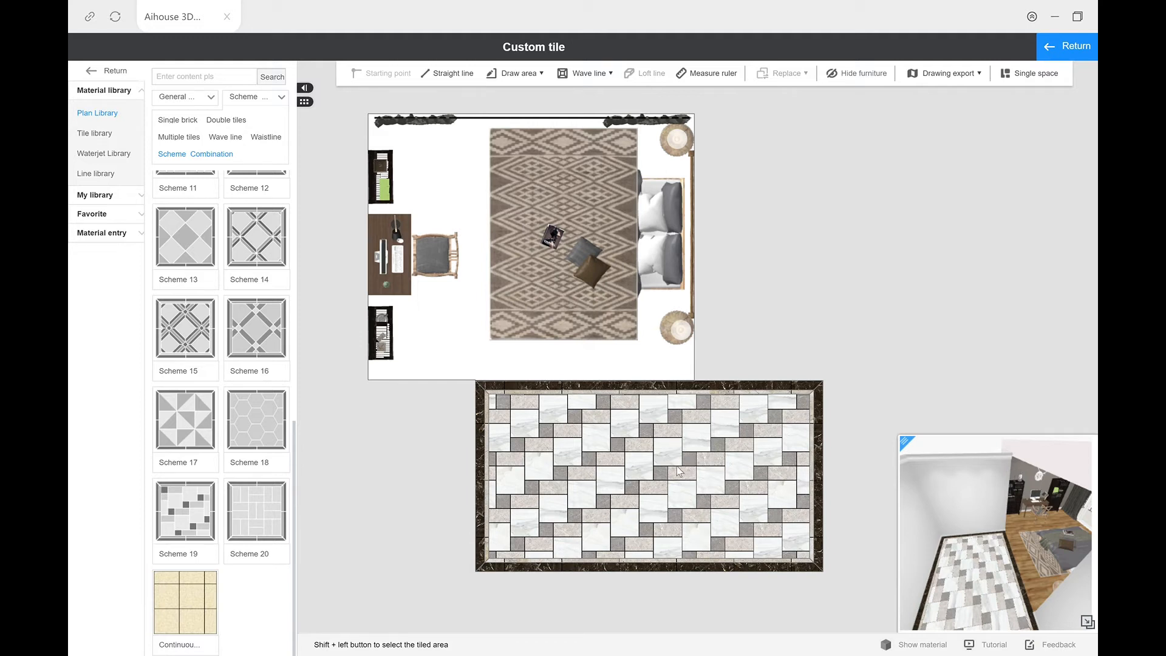
click(625, 424)
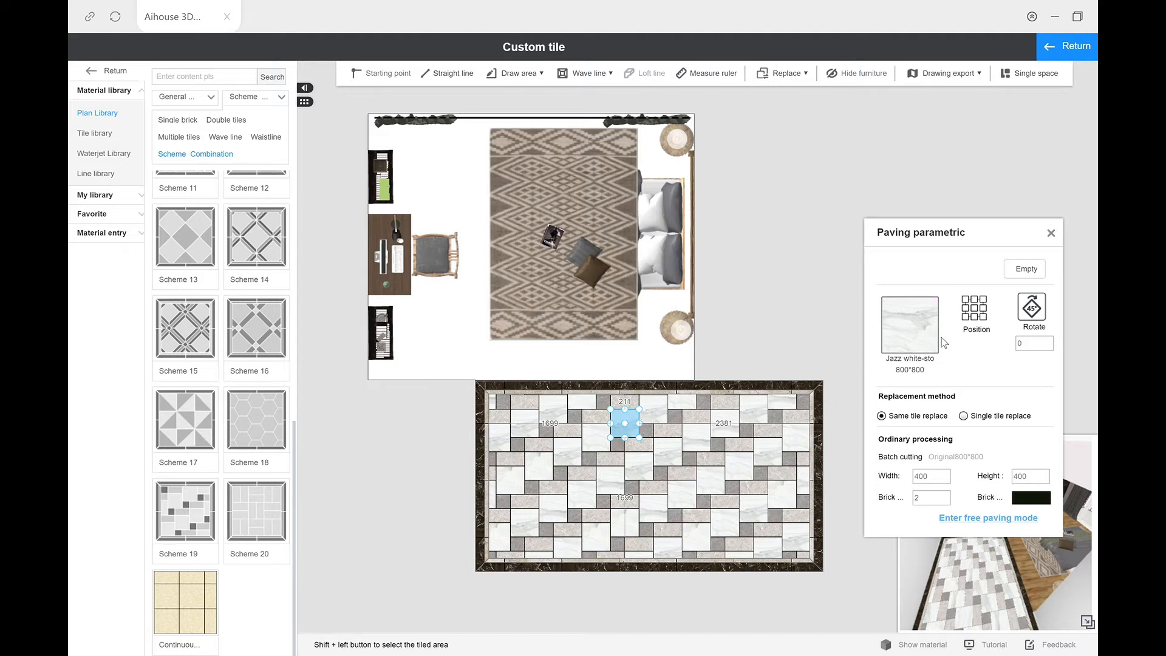
mouse_move(898, 370)
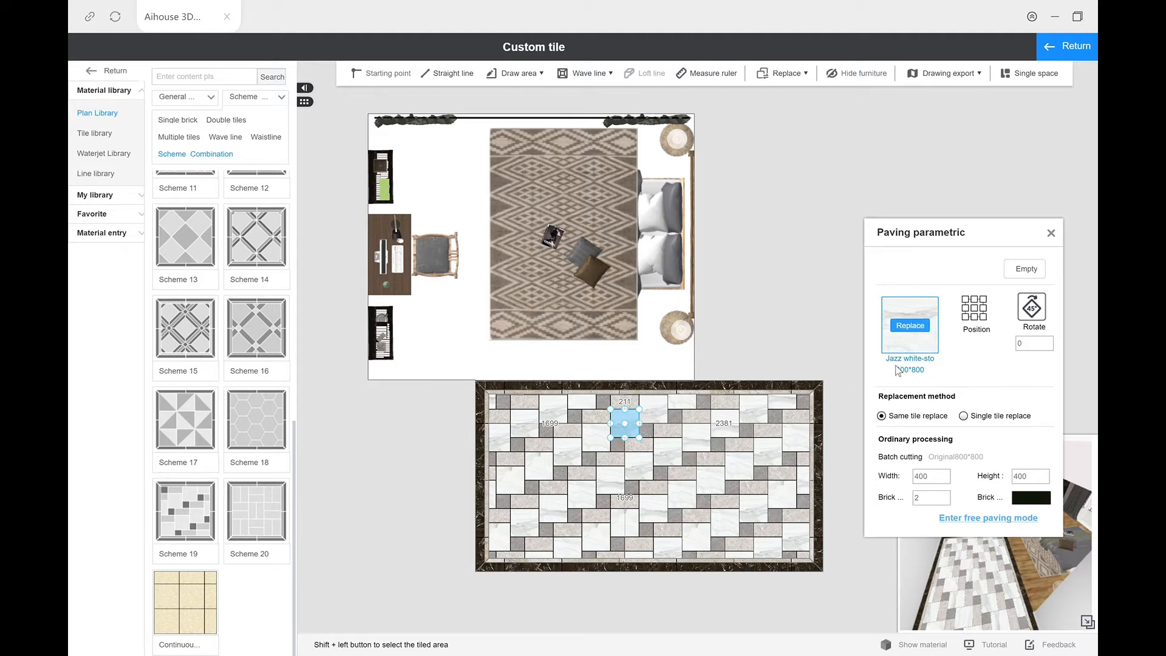
click(921, 331)
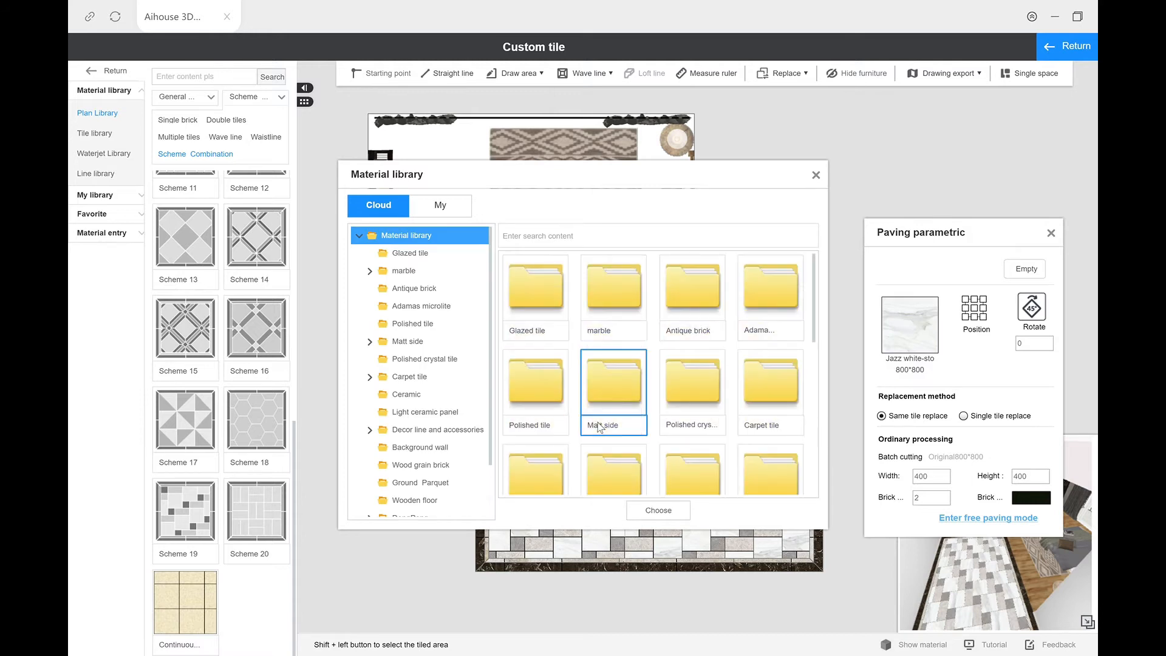
click(447, 295)
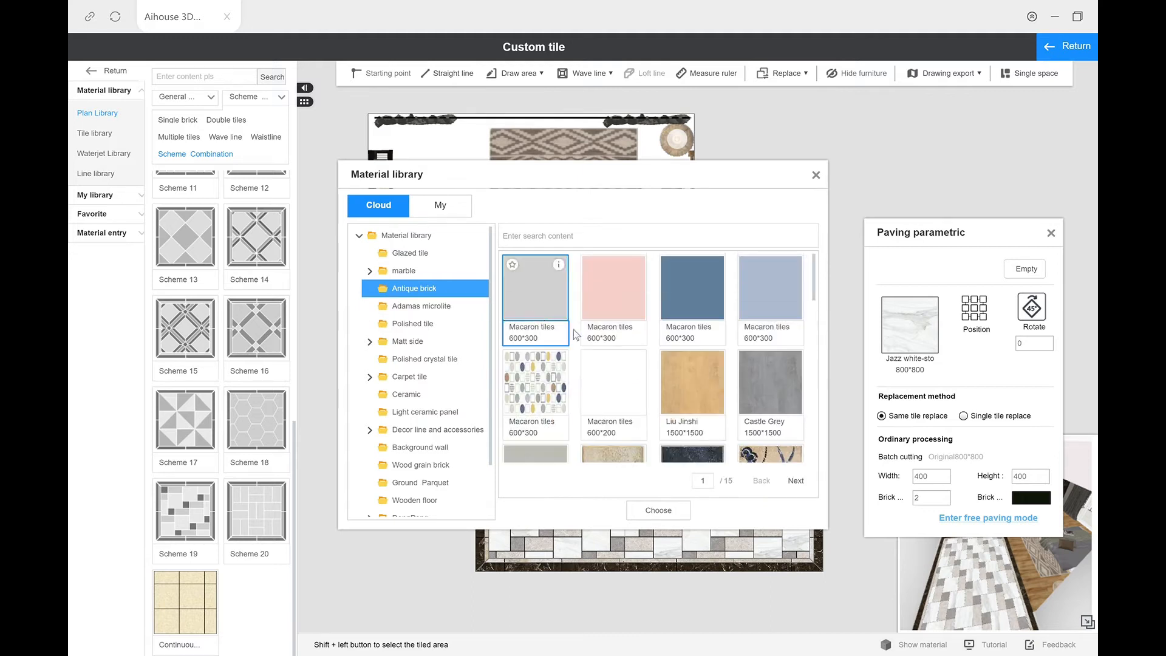
scroll(663, 357, down, 3)
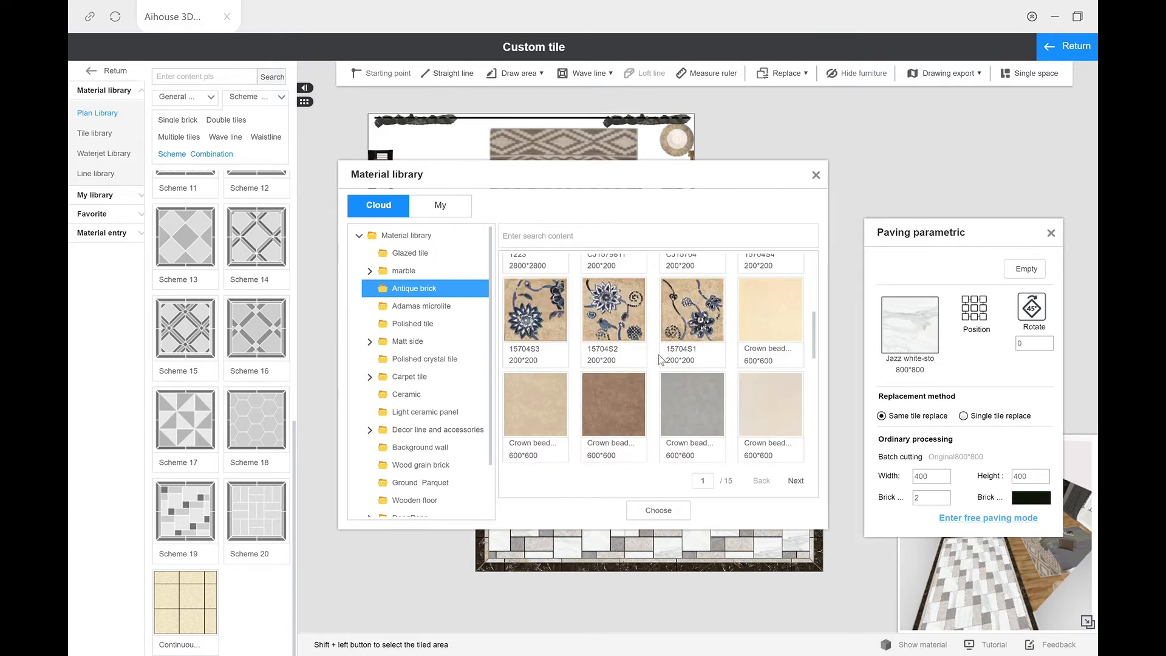
scroll(658, 354, up, 3)
scroll(658, 355, down, 5)
scroll(659, 355, up, 5)
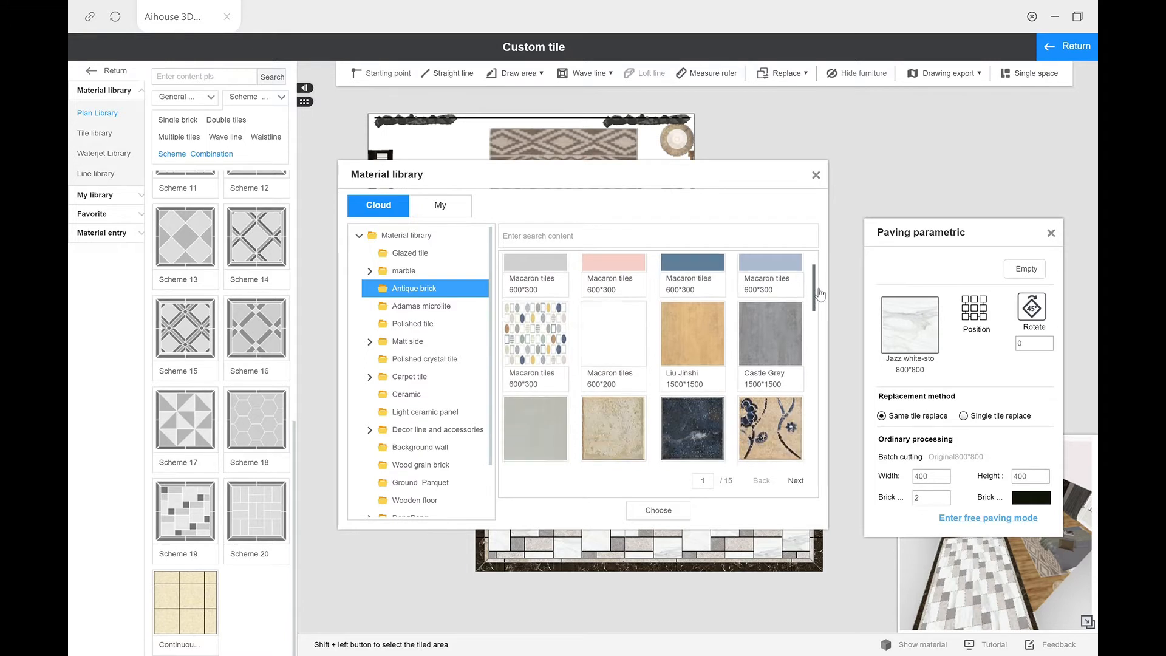
scroll(818, 296, down, 2)
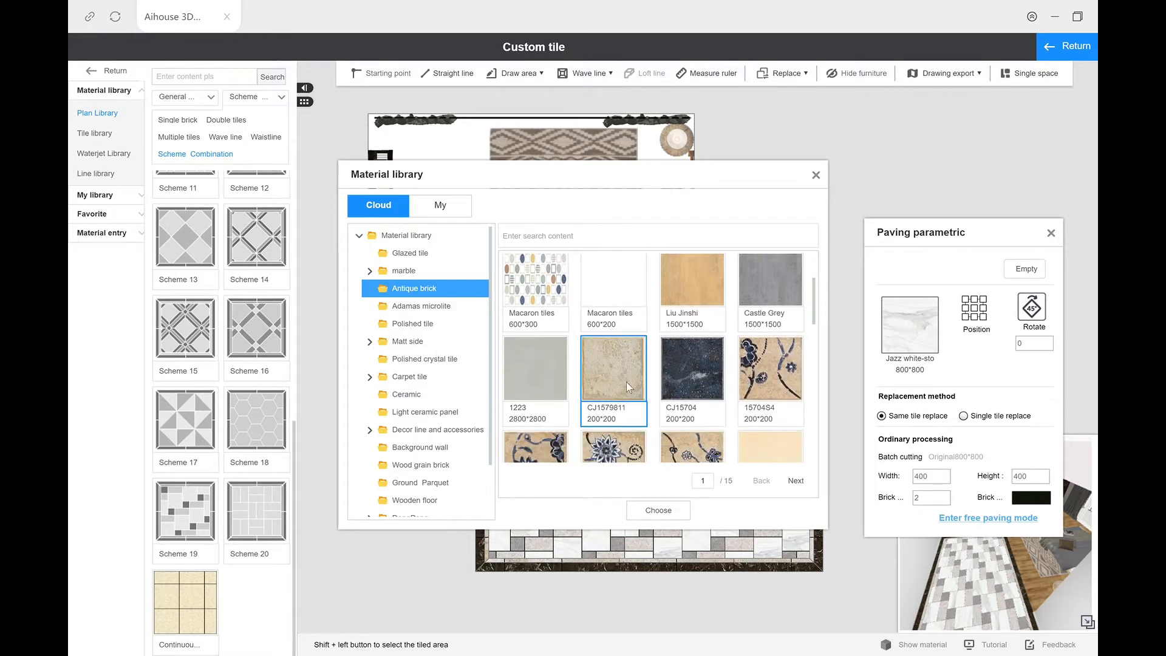
click(658, 512)
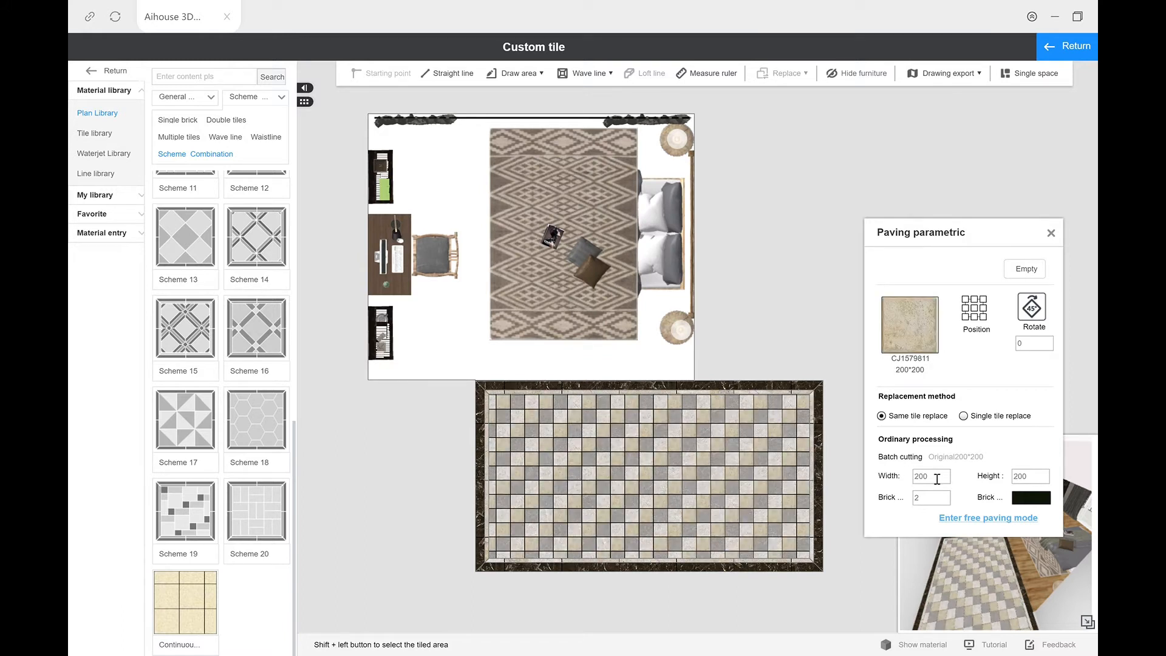
Step: Set the CJ1579811 tile's cut size to 200 by 200
click(892, 487)
key(Tab)
key(BackSpace)
text(200)
Step: Select a grey NFT080025P-1 tile in the paving and set its cut width to 800
click(690, 444)
mouse_move(925, 330)
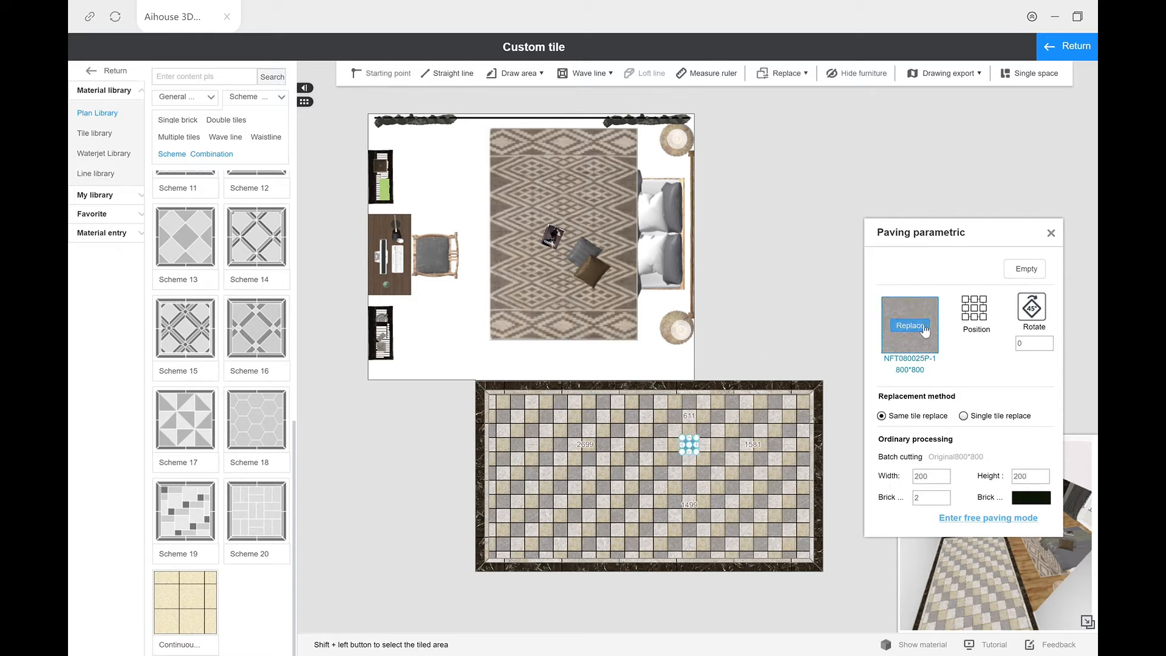
click(935, 477)
text(800)
key(Tab)
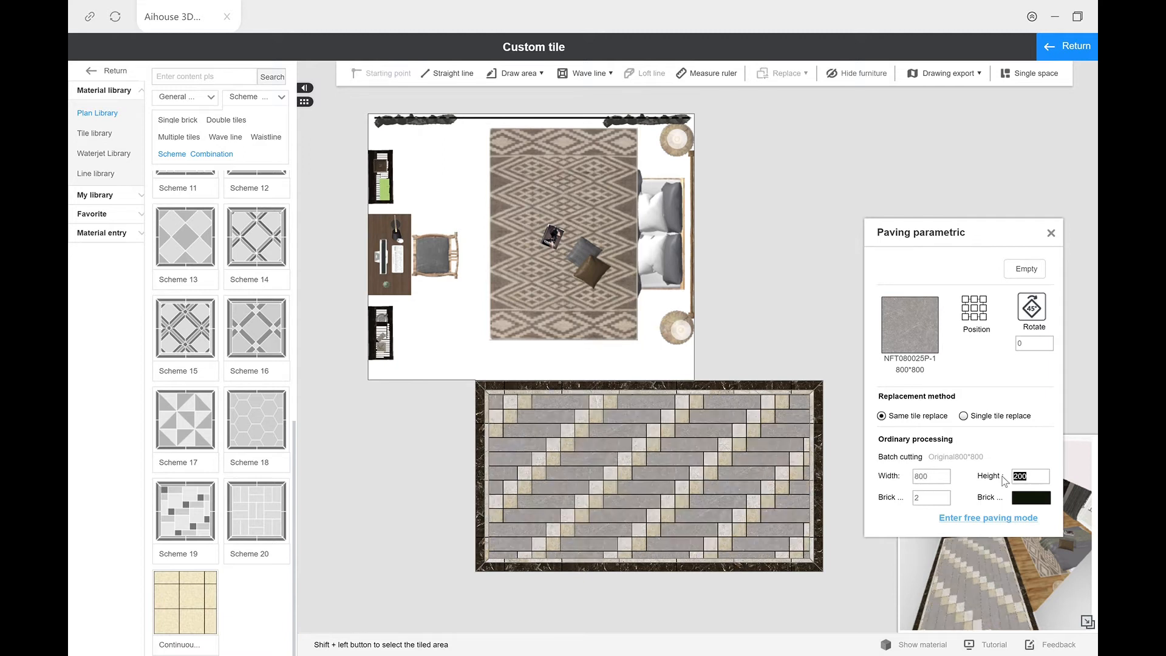
Step: Set the grey NFT080025P-1 tiles' cut size to 600 by 600 and reduce their width to 300
drag(947, 479, 892, 480)
text(600)
key(Tab)
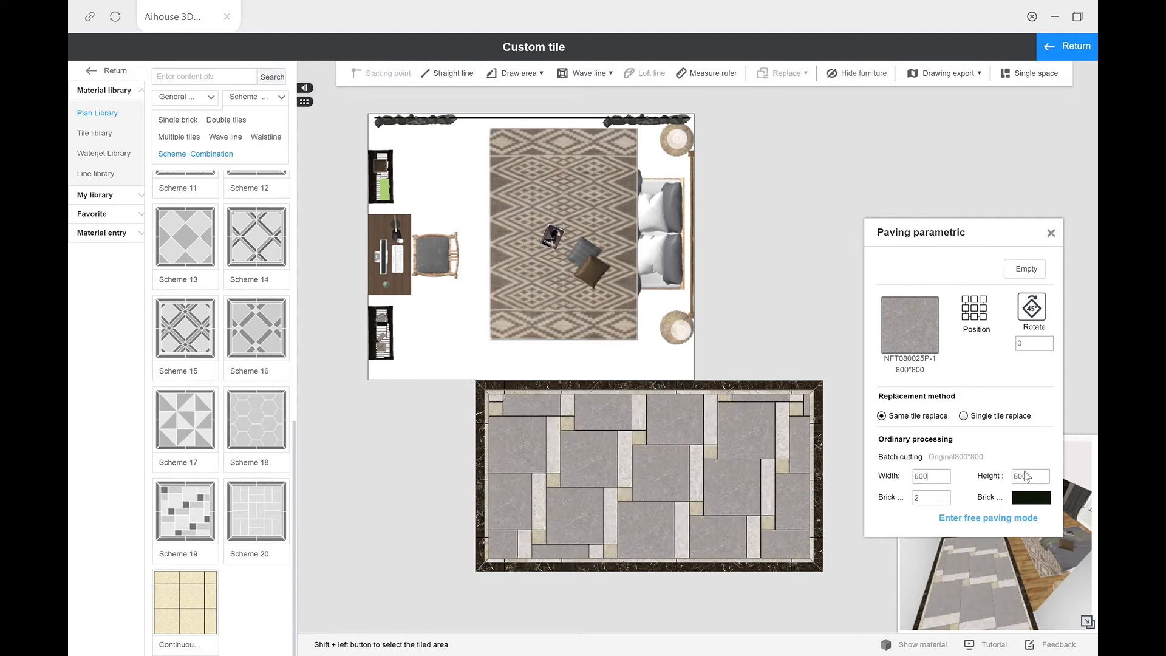
text(600)
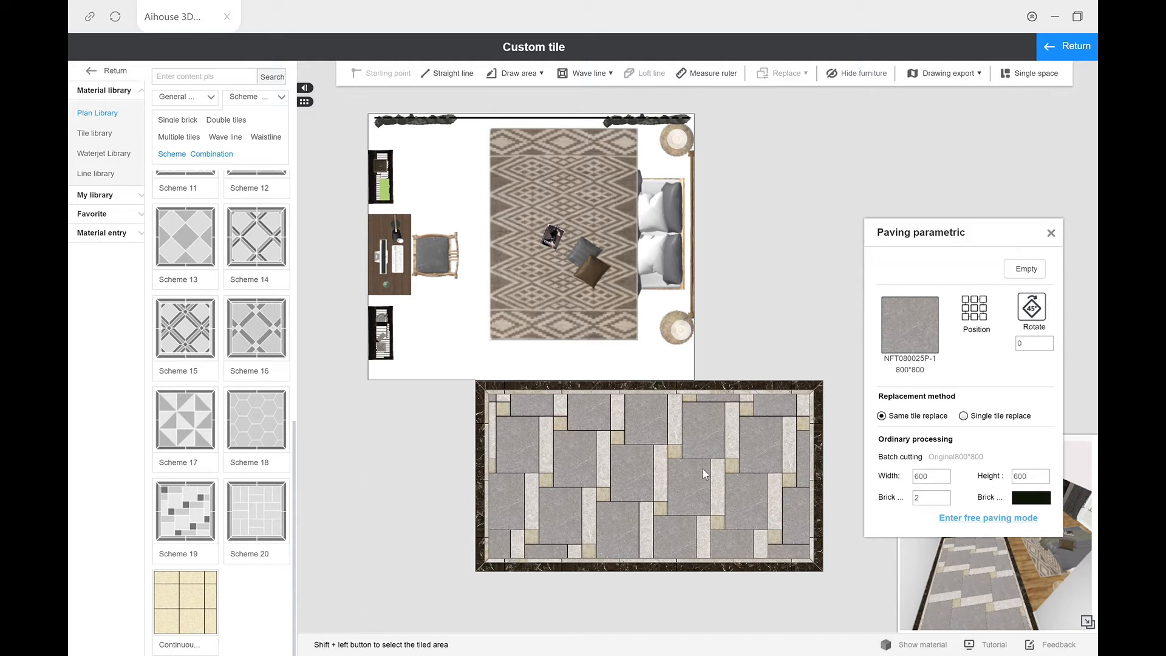
click(940, 482)
drag(925, 482, 885, 483)
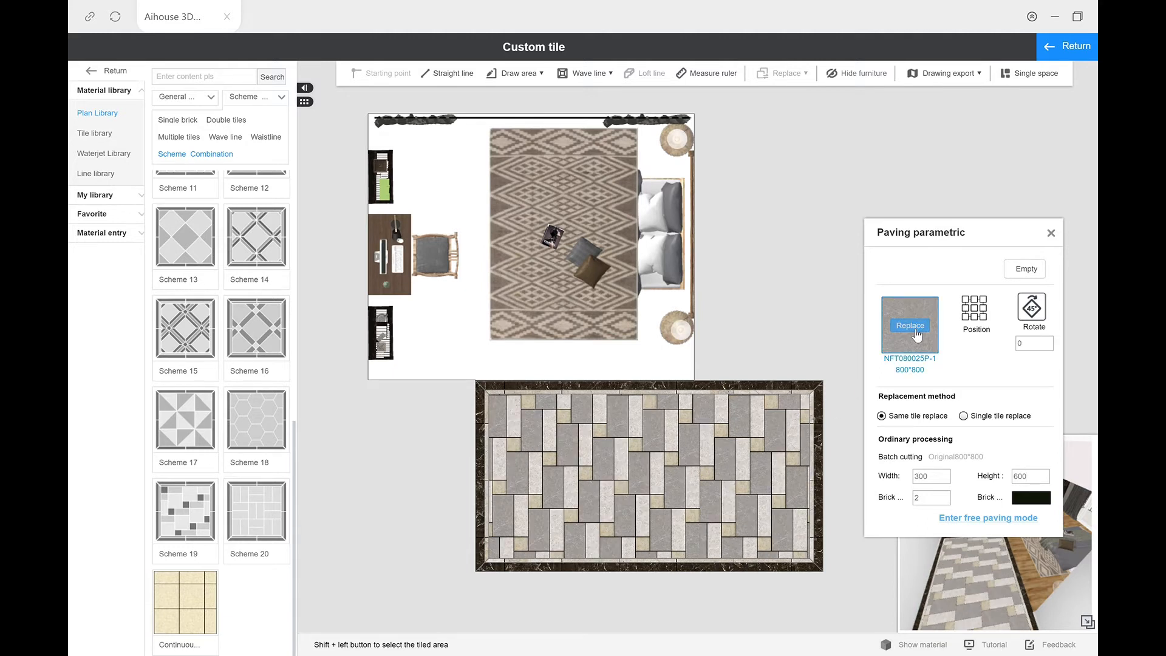
Step: Replace all the grey NFT080025P-1 tiles in the paving with the brown Crown beads 600*600 antique brick, keeping the original cut size
click(910, 326)
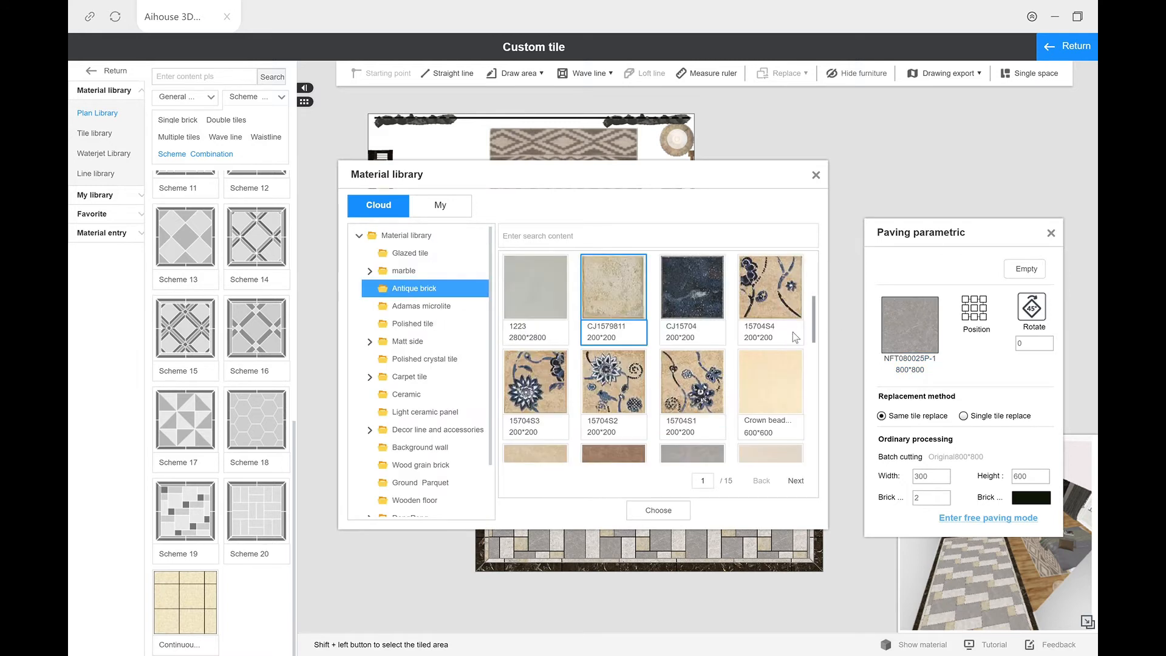
scroll(817, 328, down, 1)
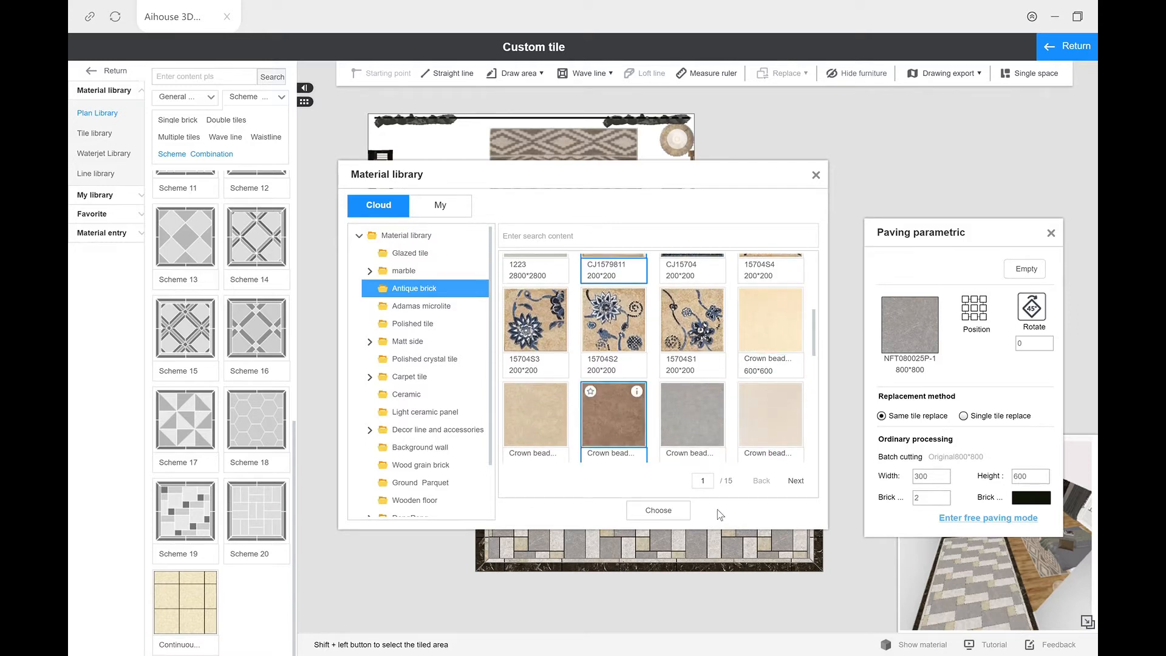
click(645, 514)
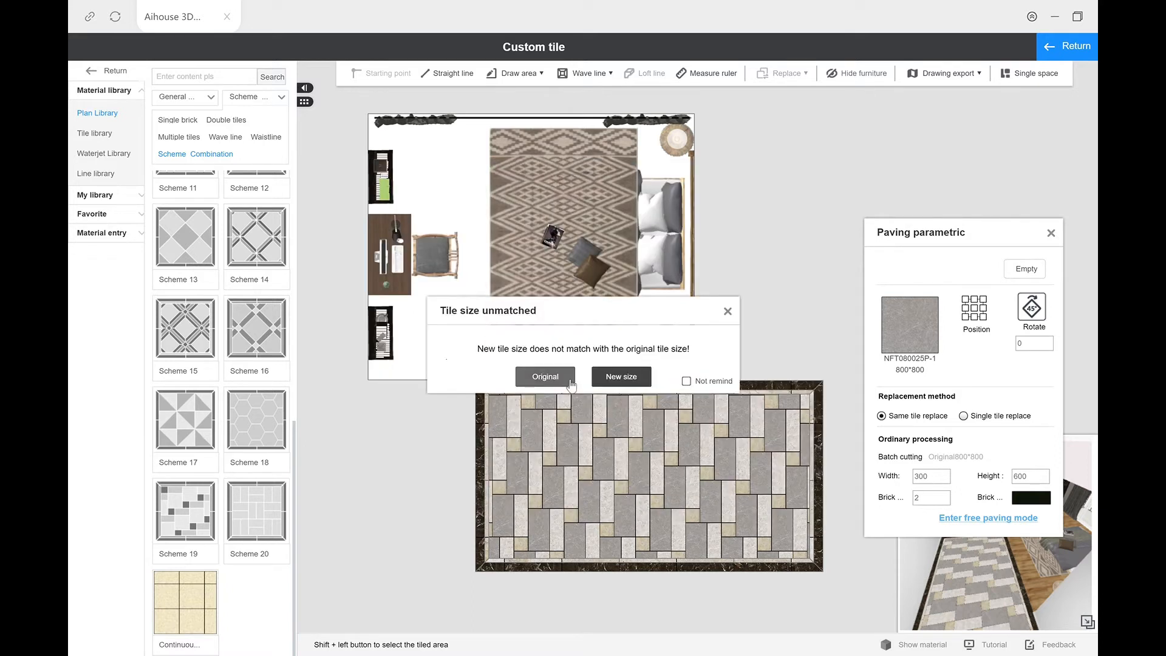
click(565, 379)
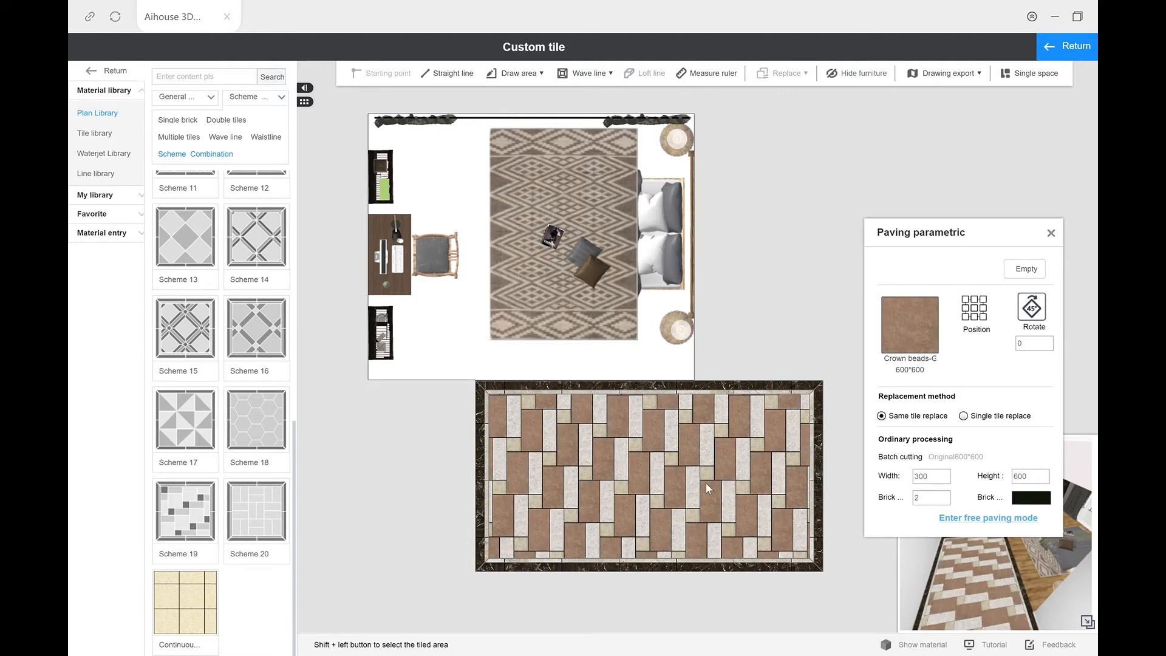
Step: Replace the floor paving's dark outer border tiles with the beige Crown beads 600*600 antique brick, keeping the original size
click(818, 429)
click(923, 434)
scroll(549, 396, down, 9)
scroll(607, 410, down, 3)
scroll(636, 420, up, 7)
double_click(562, 398)
click(544, 377)
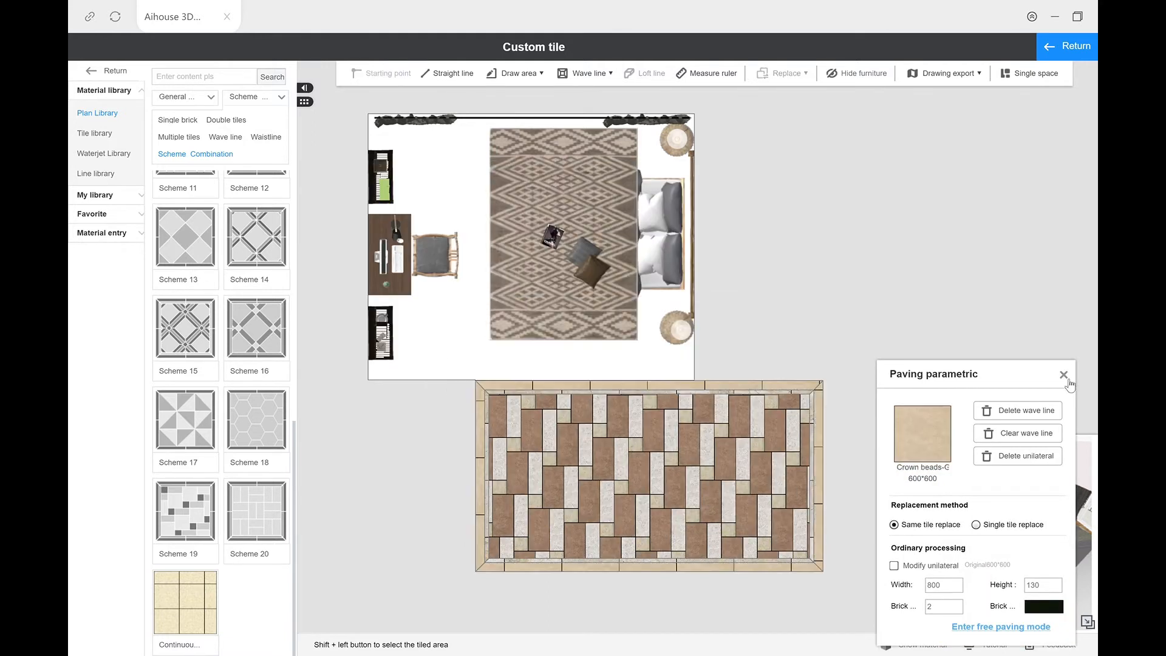
click(1063, 375)
Step: Open the end wall beyond the tiled floor for custom tiling and apply Scheme 19 to it
drag(872, 501, 675, 447)
click(518, 271)
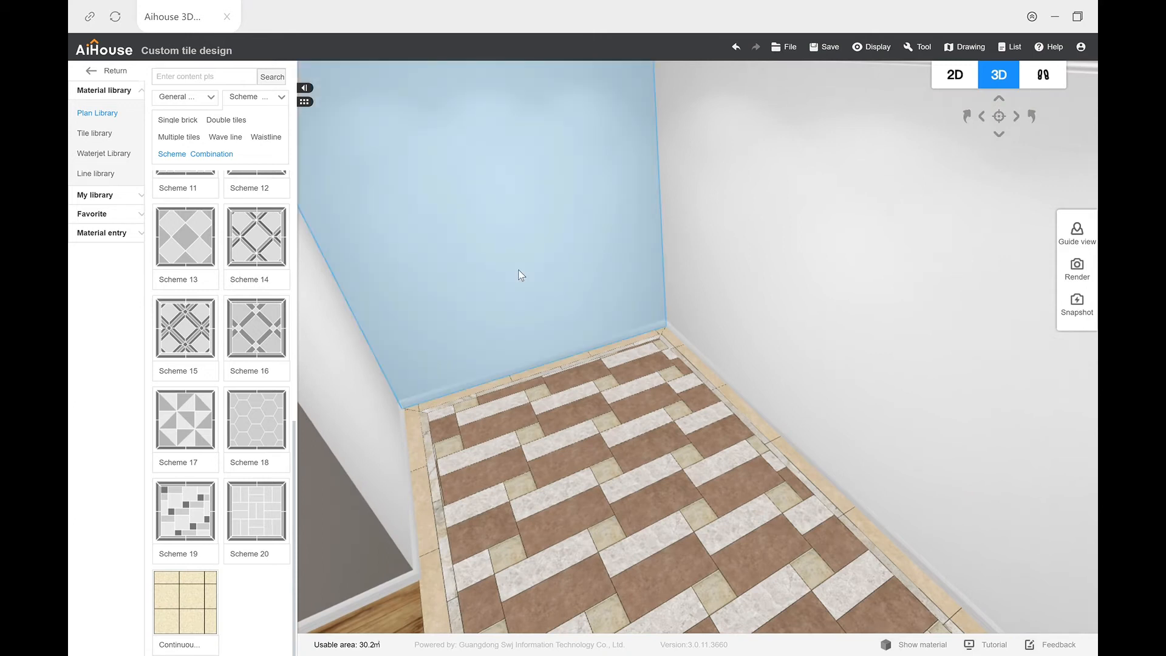
drag(669, 343, 614, 487)
drag(614, 485, 600, 466)
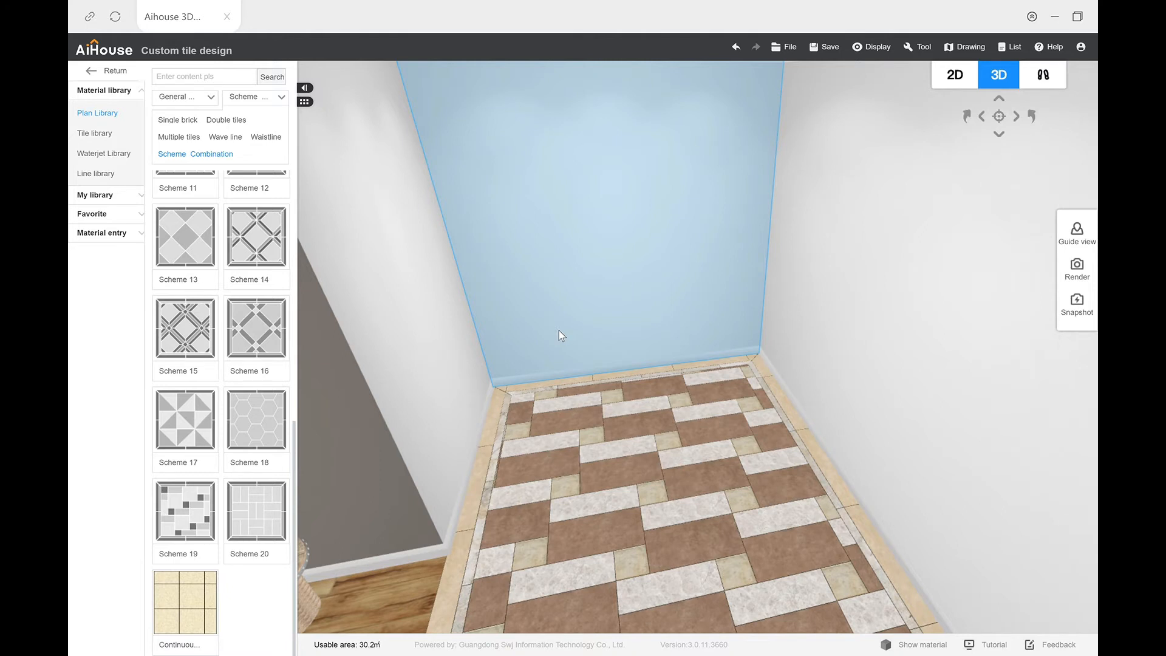
double_click(560, 332)
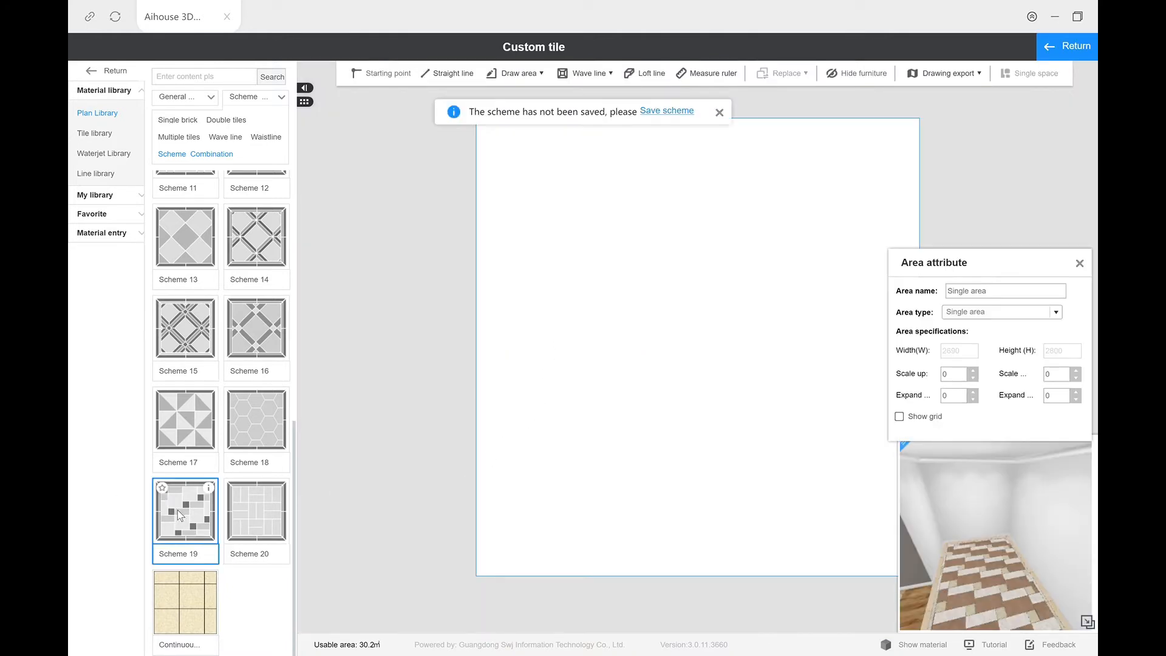
drag(180, 514, 582, 405)
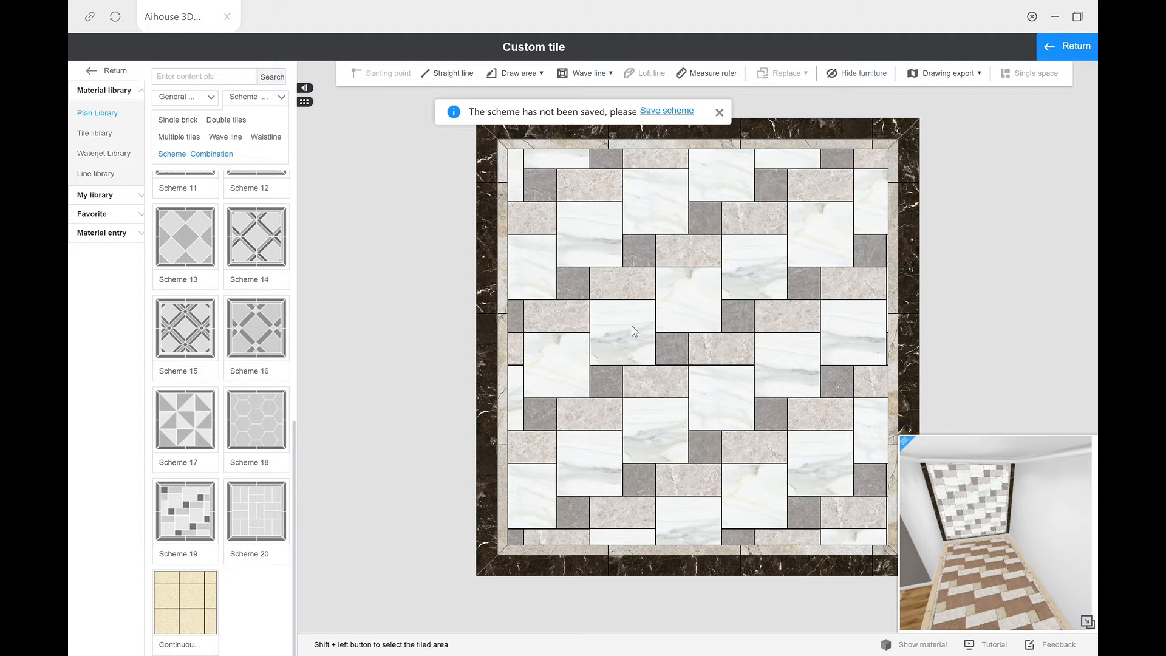
Step: Replace the wall's small grey NFT080025P-1 tiles with the brown Crown beads 600*600 antique brick, keeping the original cut size
click(677, 343)
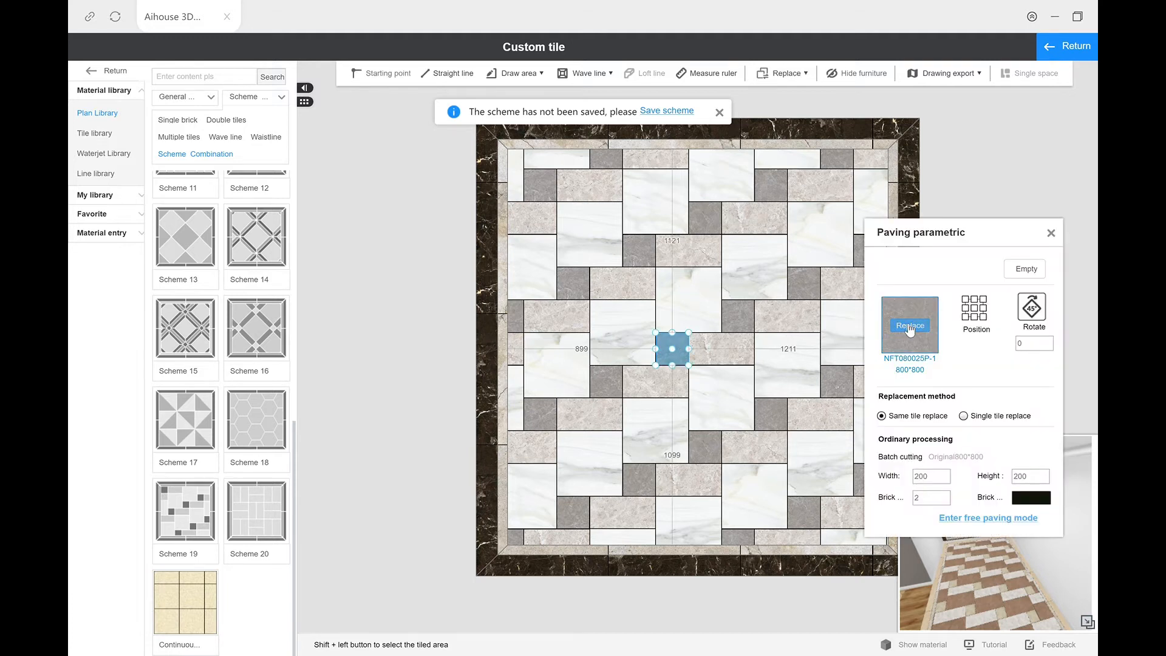
click(910, 327)
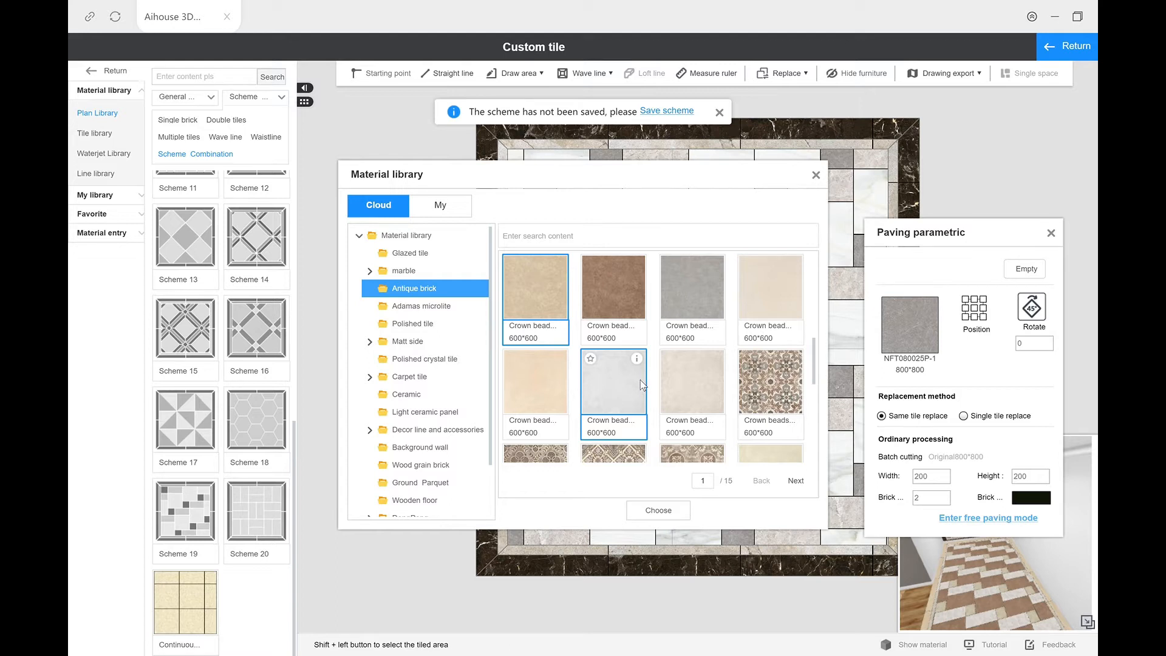
click(633, 297)
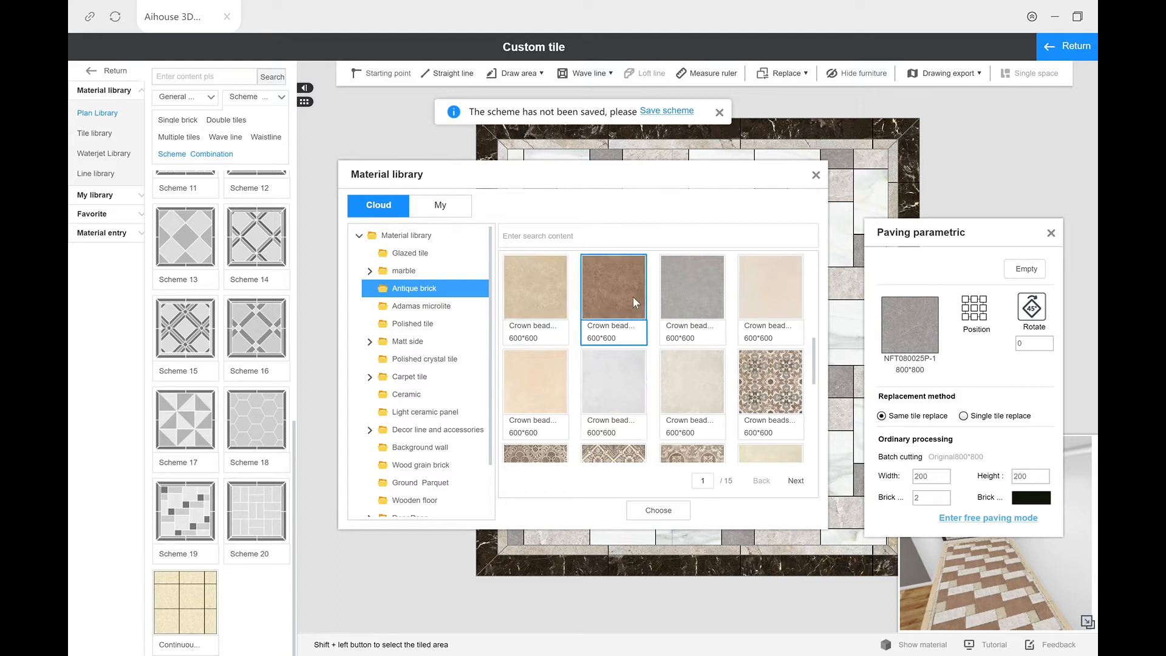
click(658, 517)
click(549, 374)
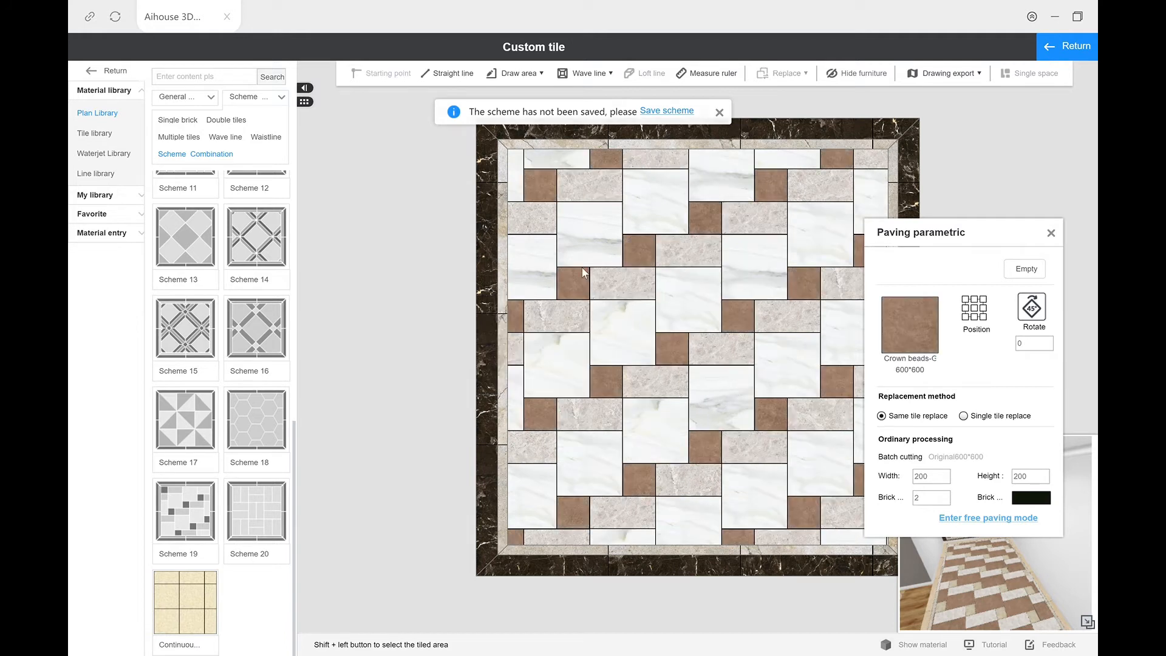
Step: Replace the wall's large Jazz White stone tiles with the beige Crown beads 600*600 antique brick, keeping the original cut size
click(683, 316)
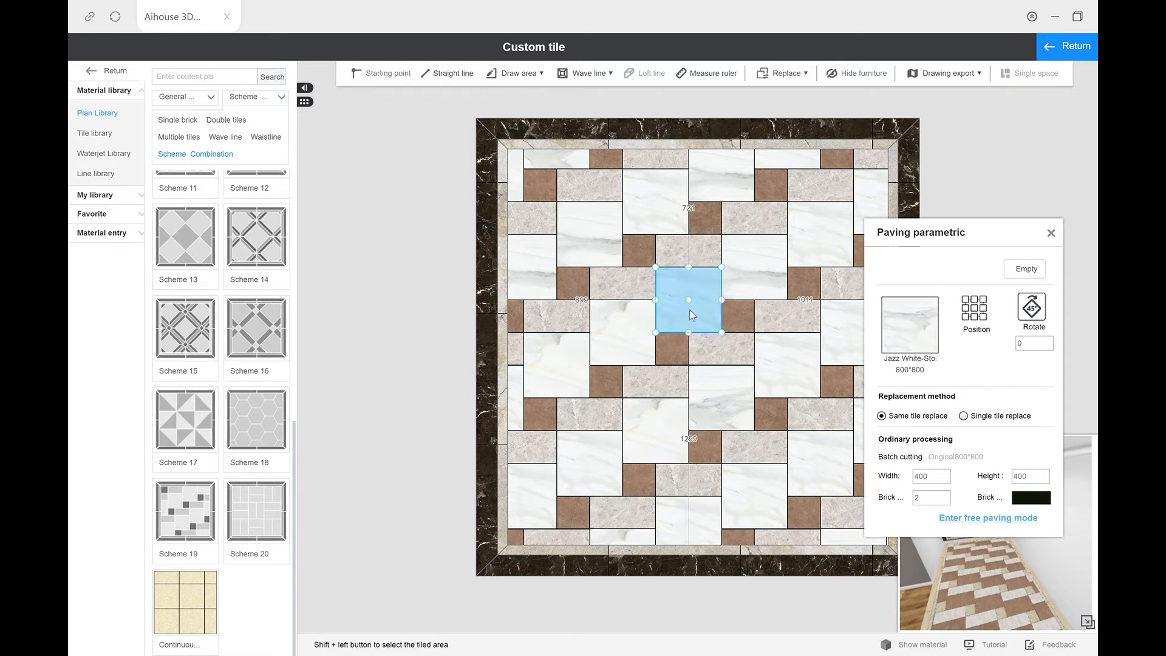
click(911, 327)
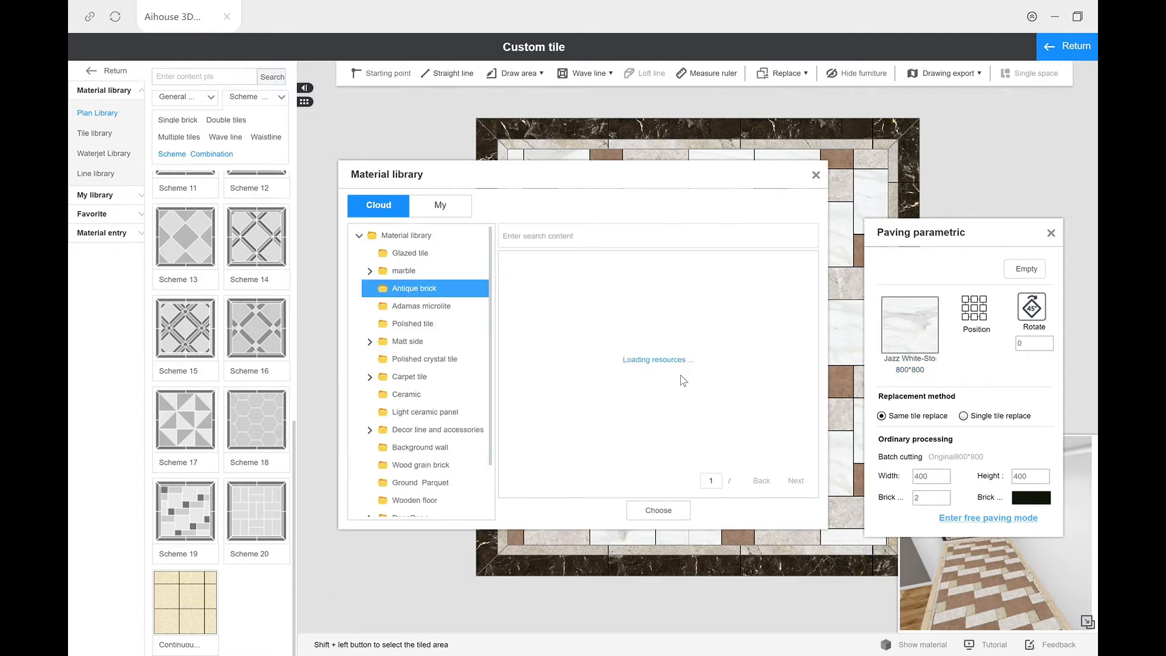
click(531, 301)
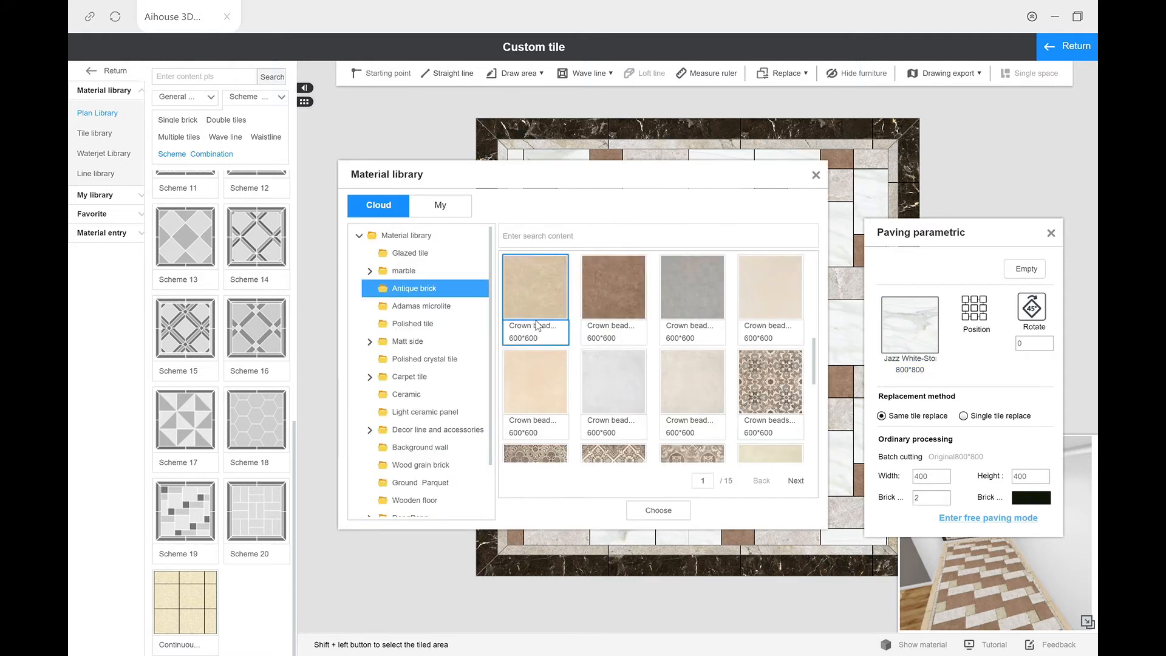
click(656, 511)
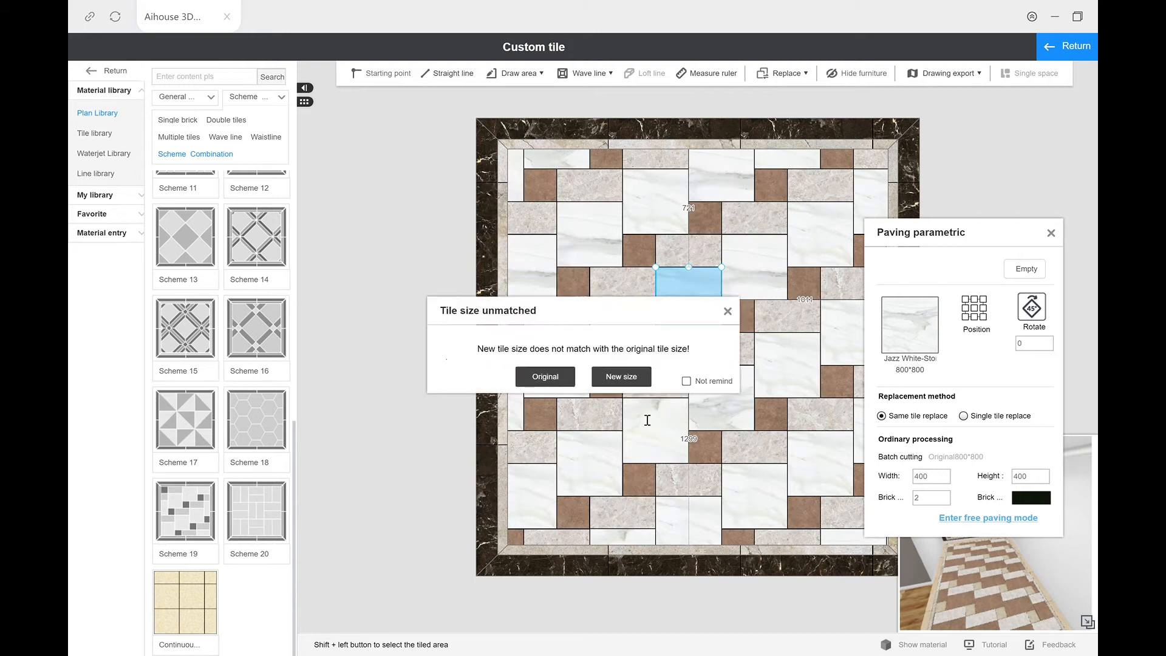
click(559, 379)
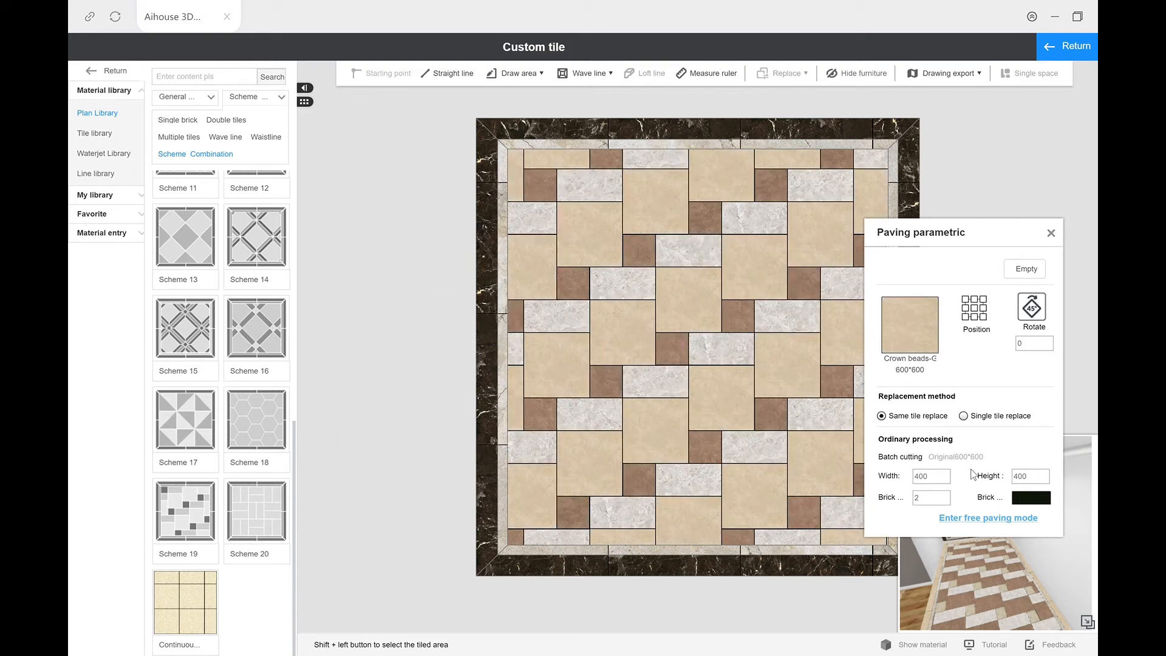
click(1051, 233)
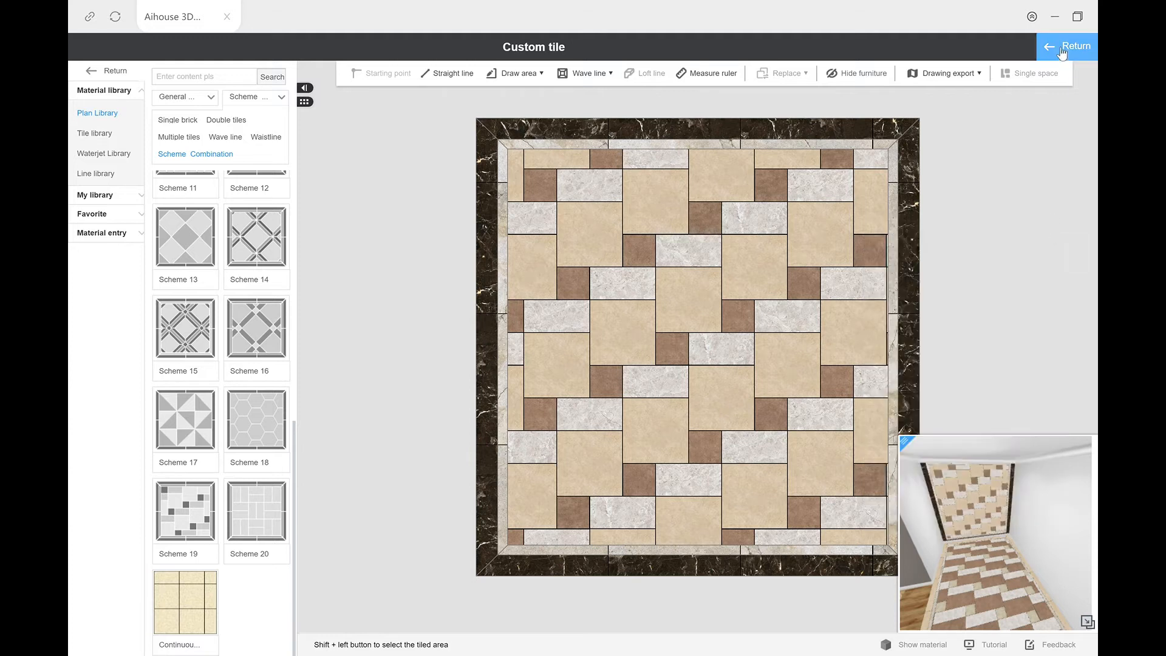
Step: Replace the wall's dark DG801028 outer border tiles with the beige Crown beads 600*600 antique brick
click(764, 130)
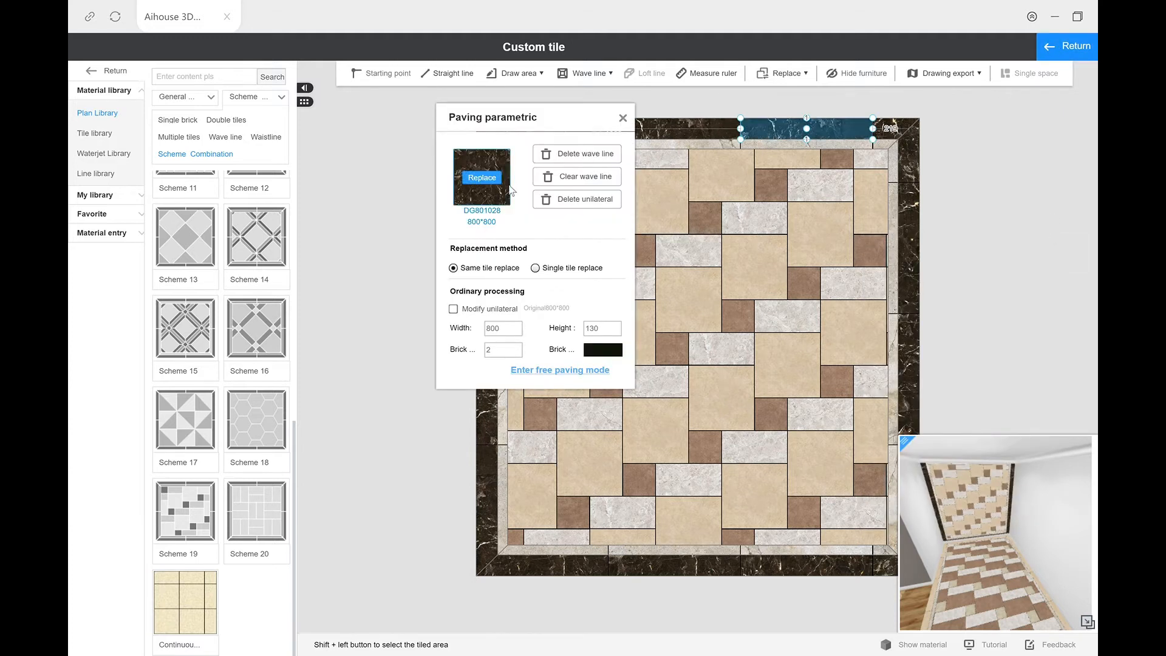
click(481, 178)
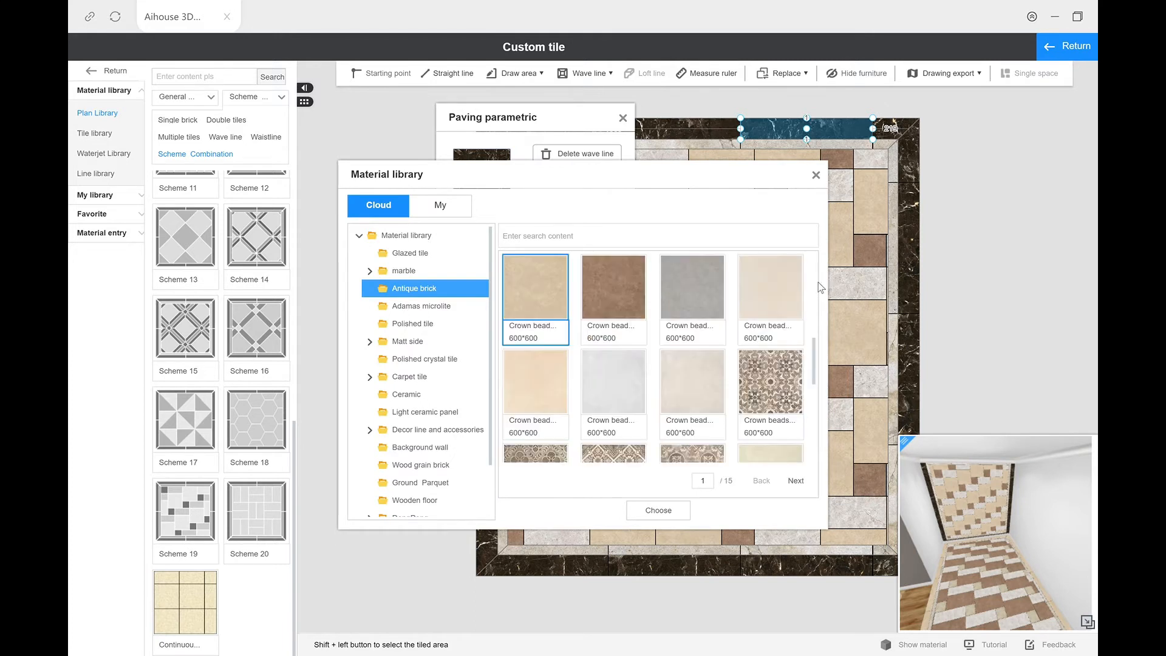
mouse_move(816, 348)
mouse_down()
mouse_move(820, 332)
mouse_move(818, 355)
mouse_up()
click(680, 368)
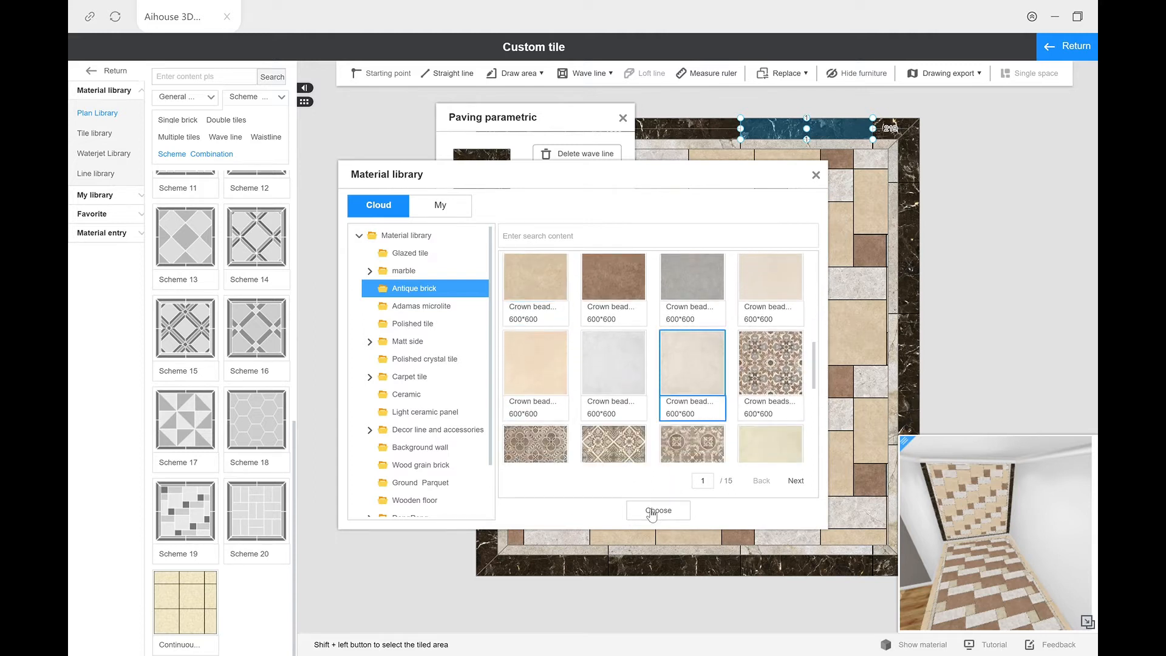
click(553, 295)
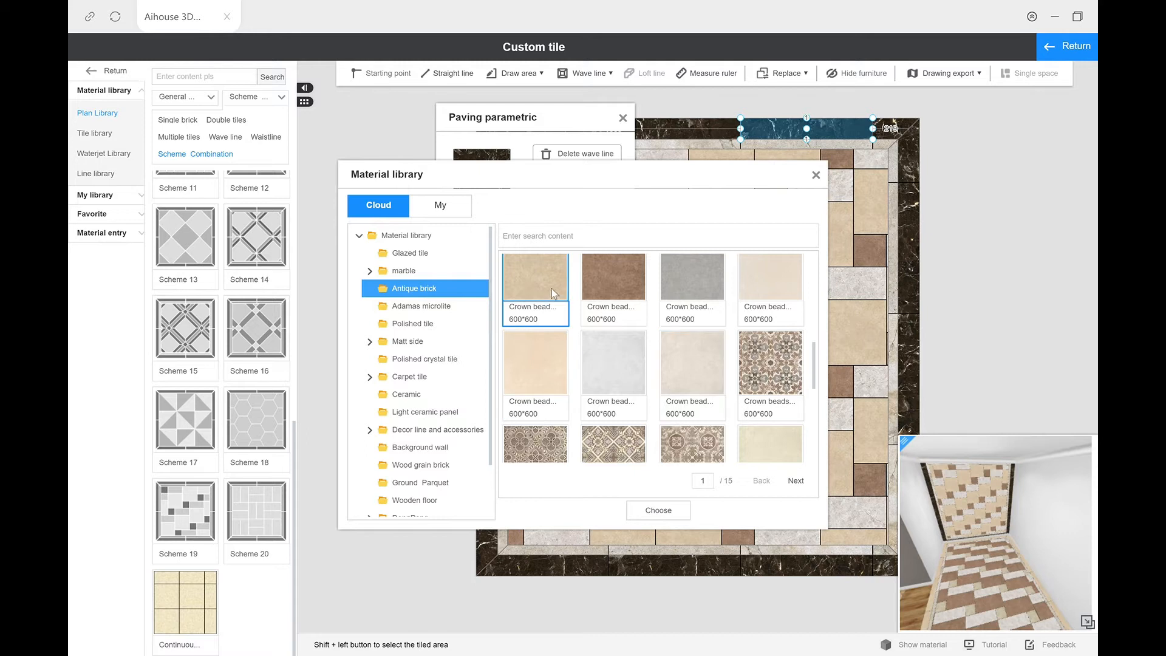
click(659, 511)
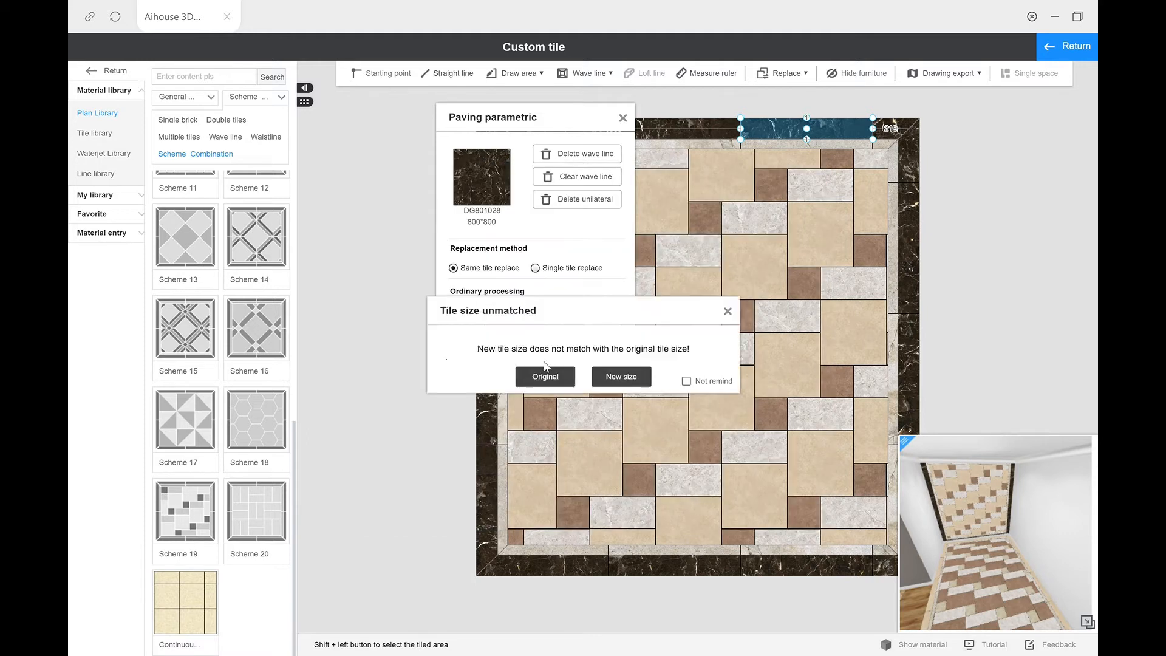
click(614, 376)
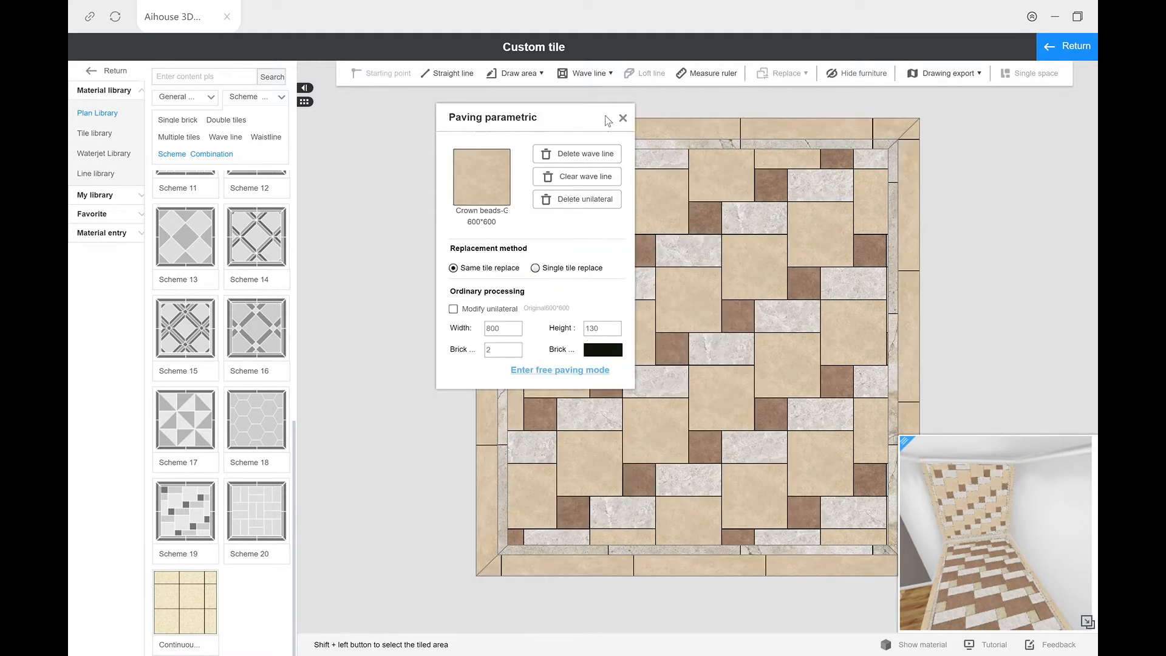
click(623, 118)
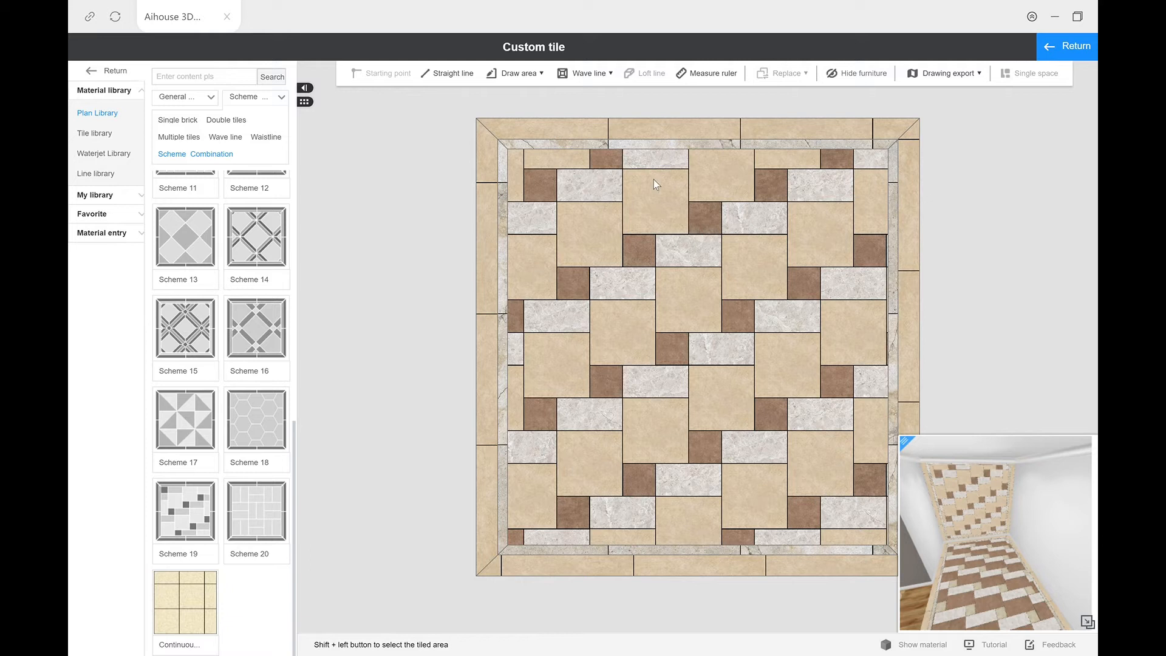
Step: Replace the wall's large beige tiles with the cream Crown beads 600*600 antique brick, keeping the original cut size
click(684, 302)
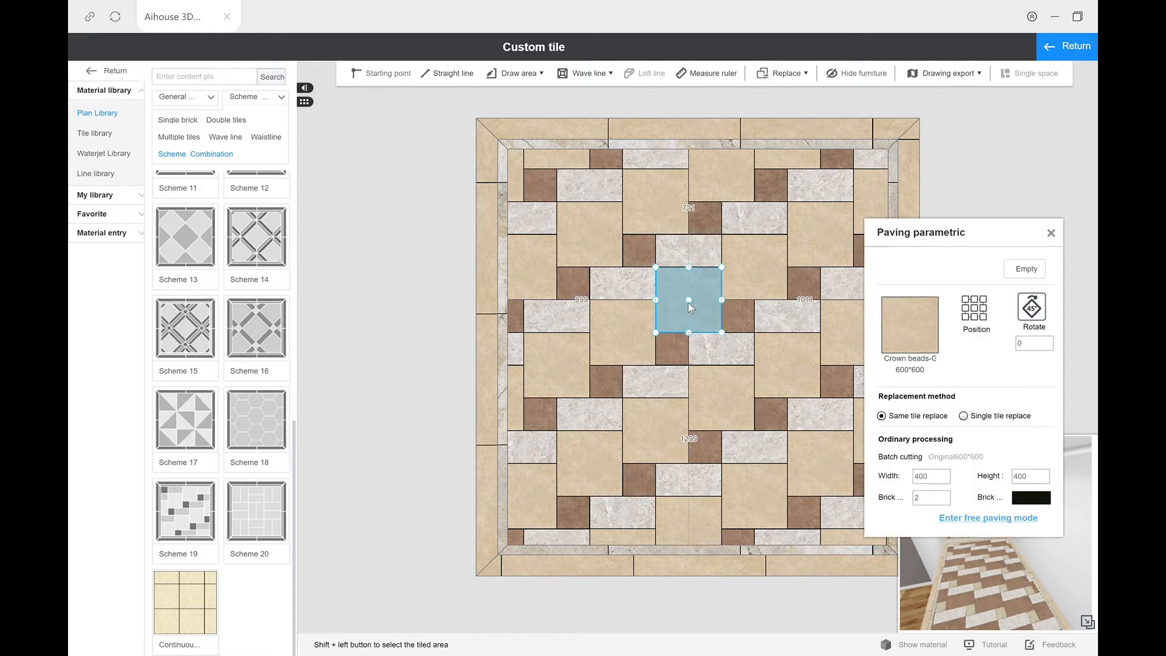
click(911, 327)
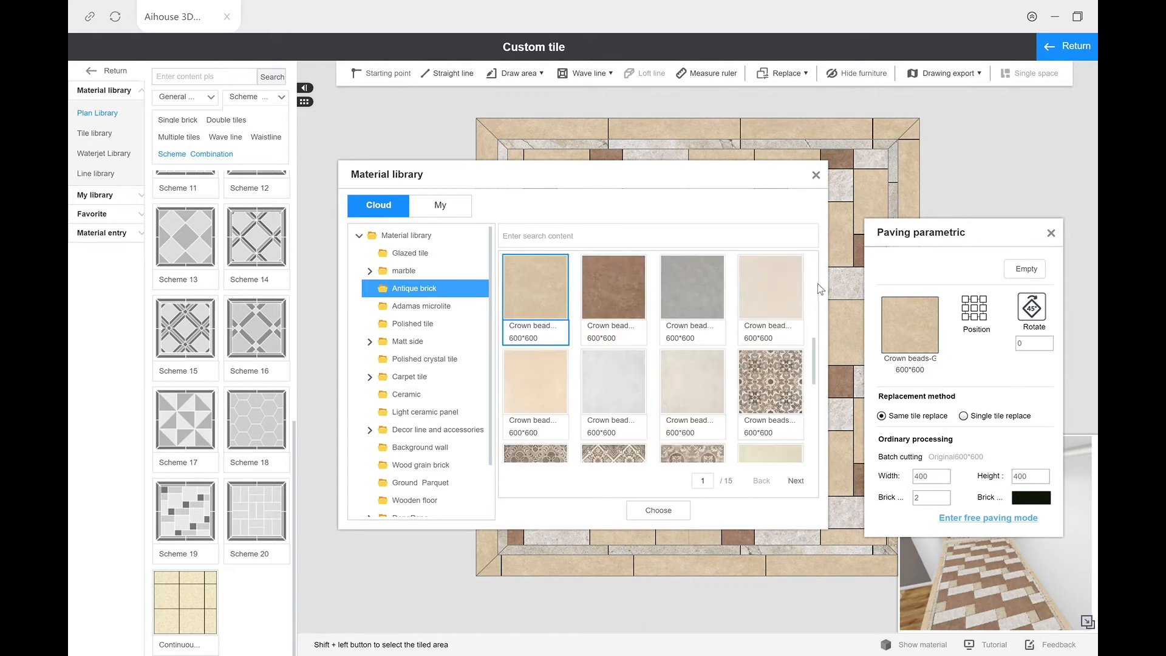
click(704, 399)
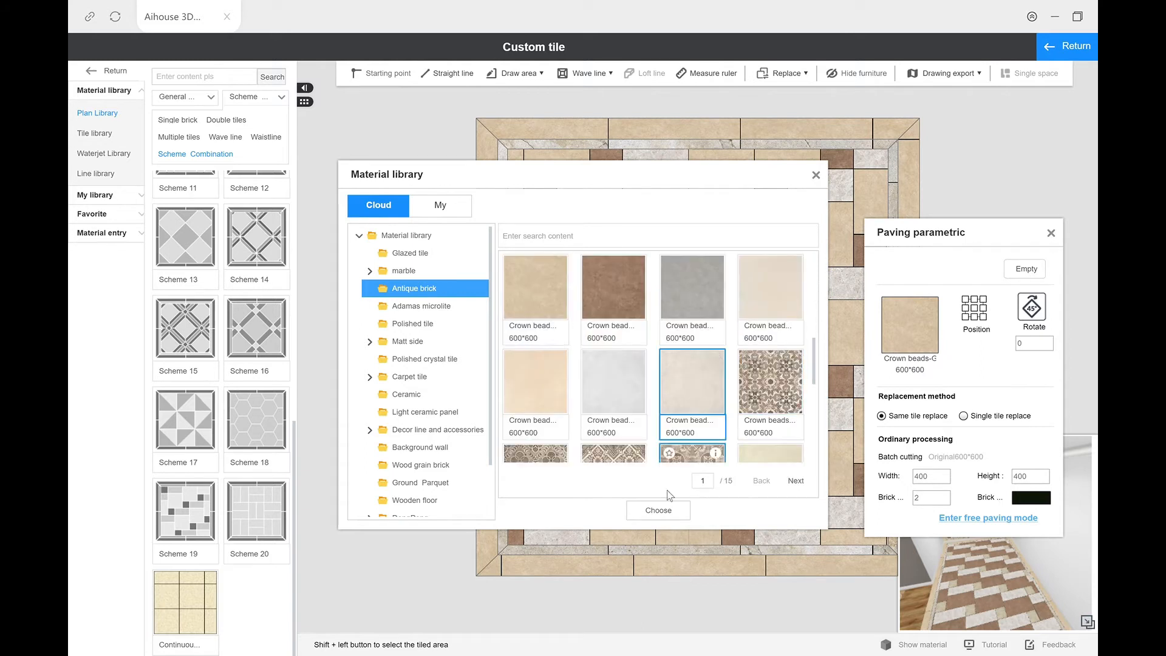
click(670, 509)
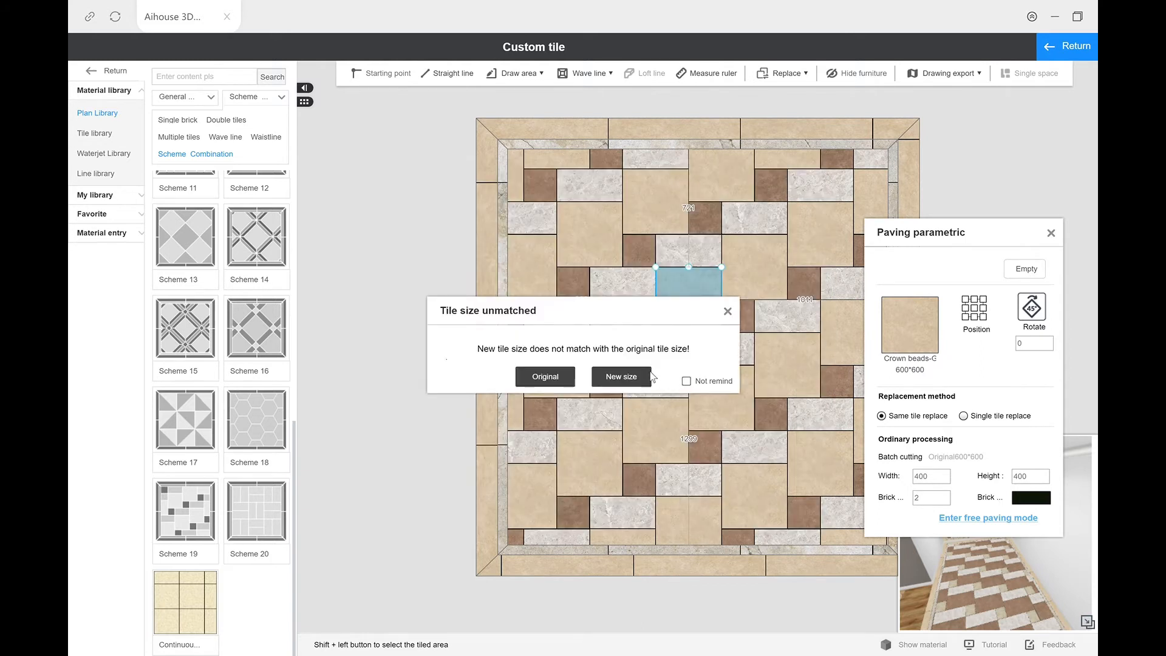
click(550, 377)
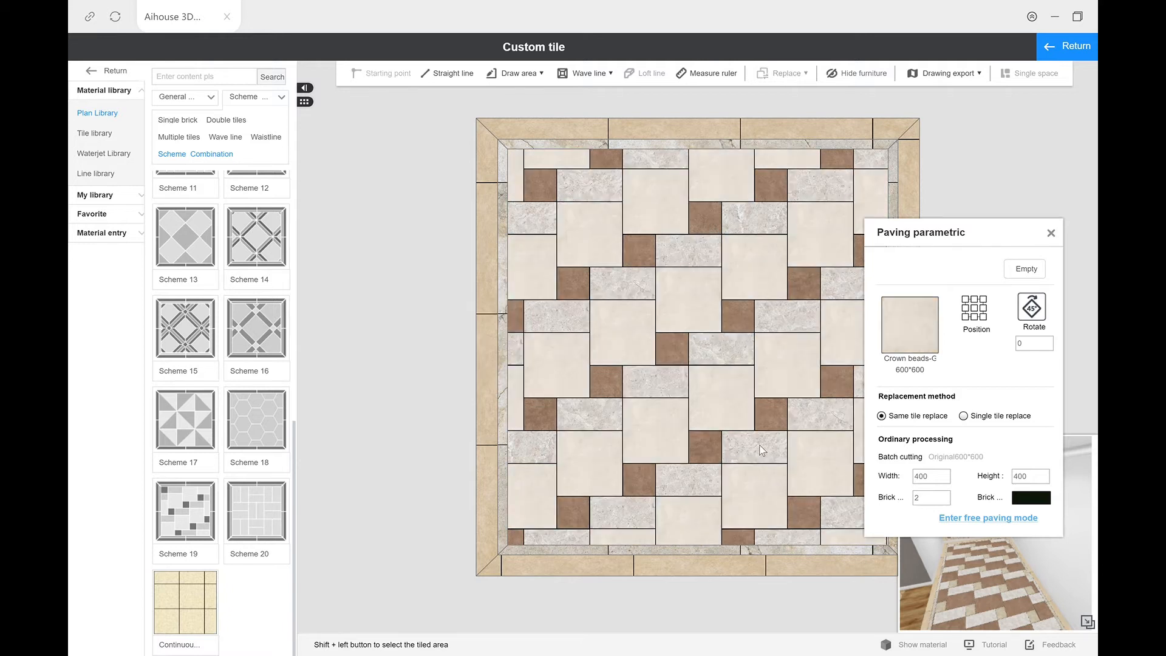
click(1056, 233)
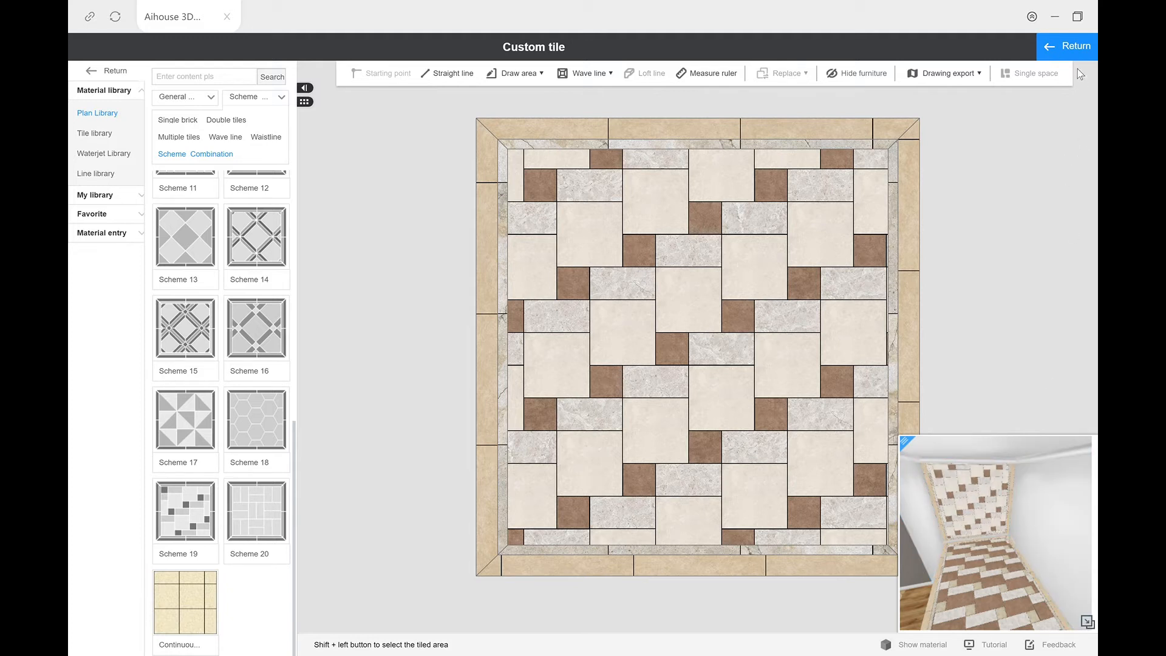
Step: Return to the 3D view, open the narrow wall adjoining the tiled end wall for custom tiling and apply Scheme 19 to it
click(1079, 49)
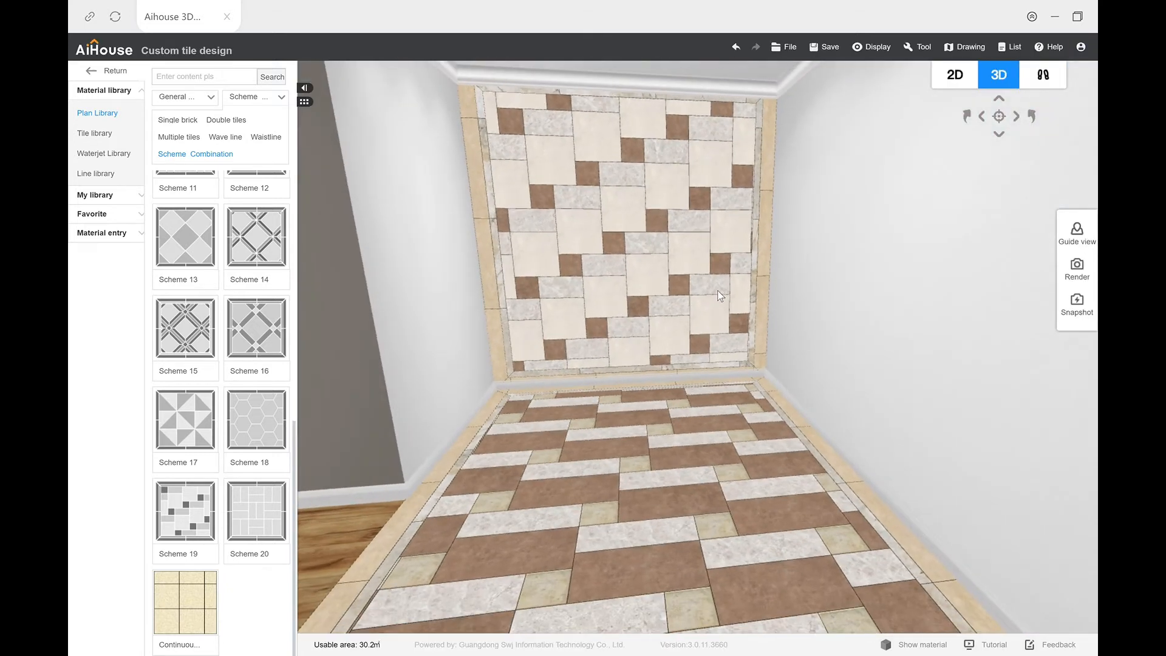
drag(720, 296, 756, 264)
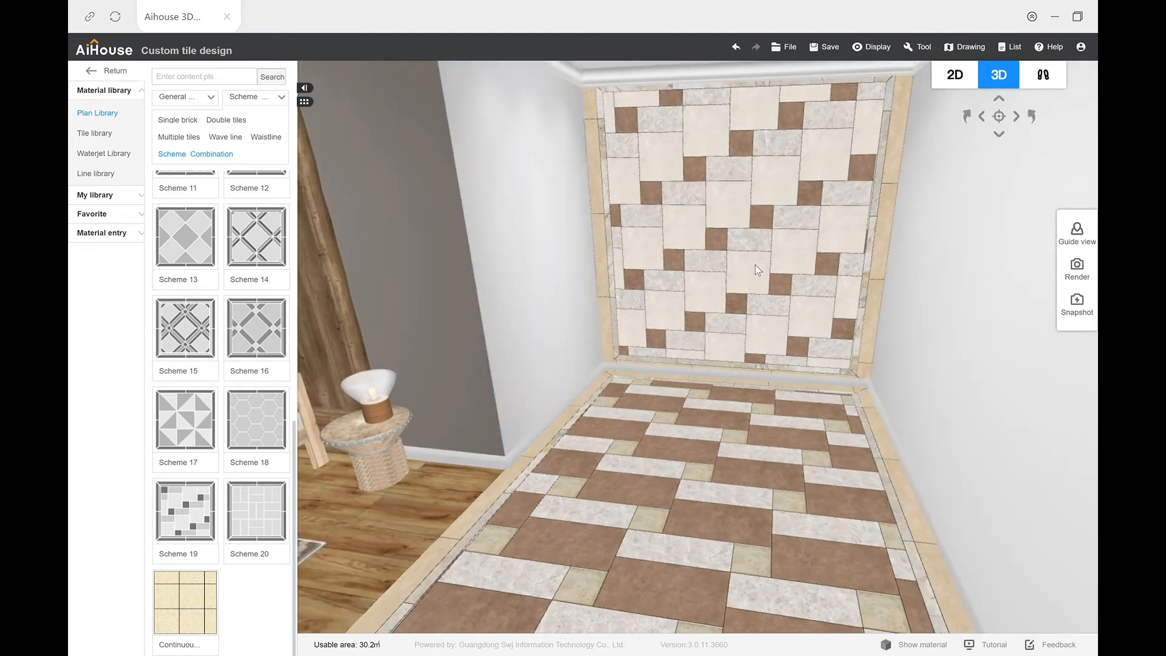
double_click(527, 280)
drag(183, 508, 730, 380)
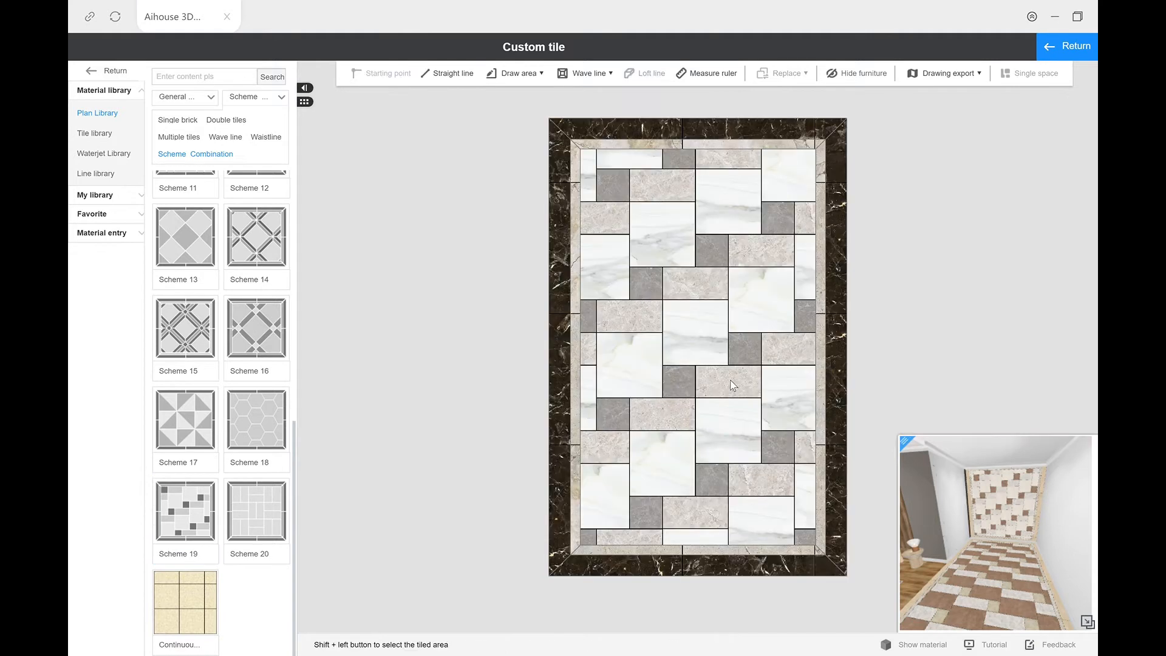
Step: Replace the narrow wall's large Jazz white stone tiles with the cream Crown beads 600*600 antique brick, keeping the original cut size
click(669, 241)
click(908, 331)
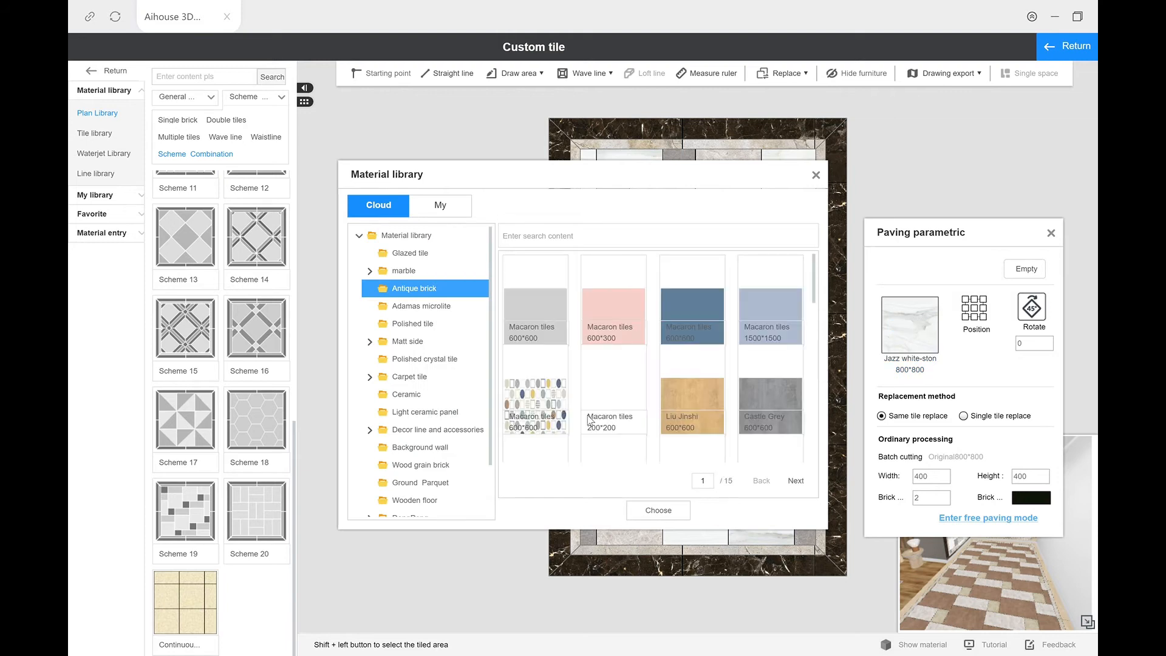
click(648, 512)
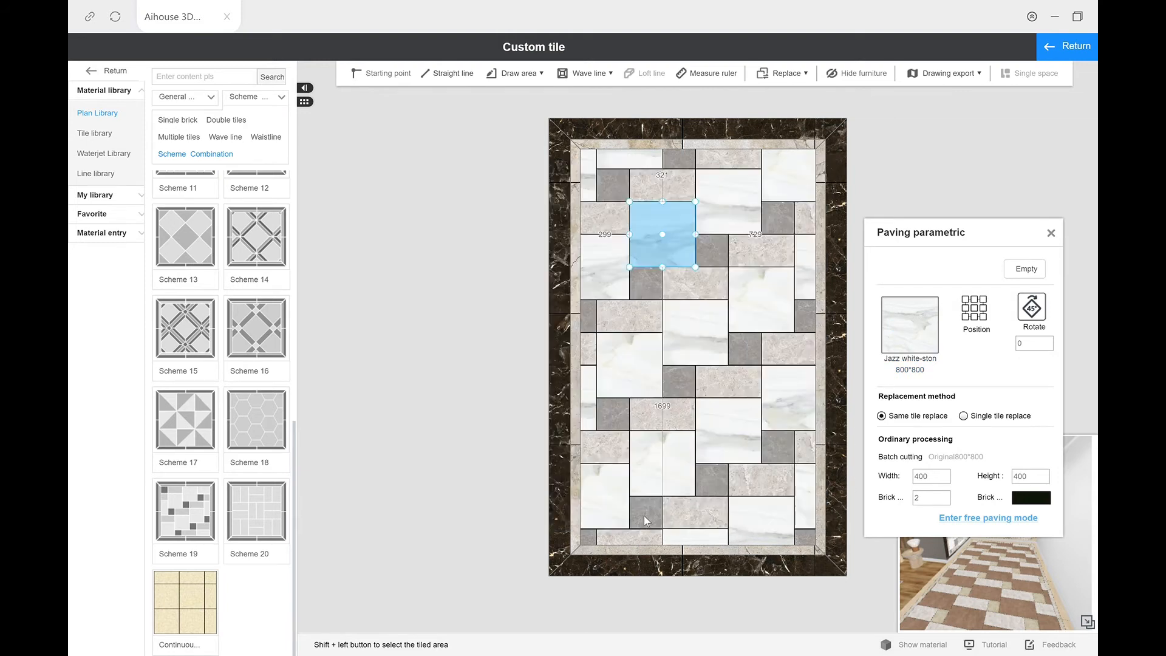
click(556, 378)
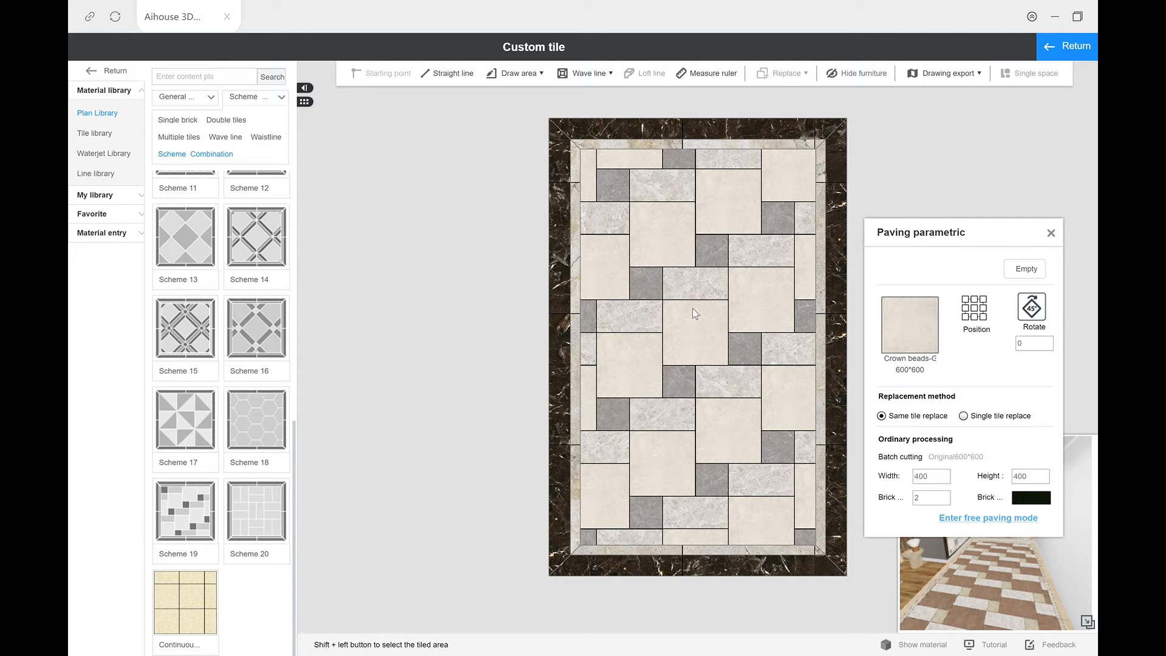
drag(952, 238, 923, 161)
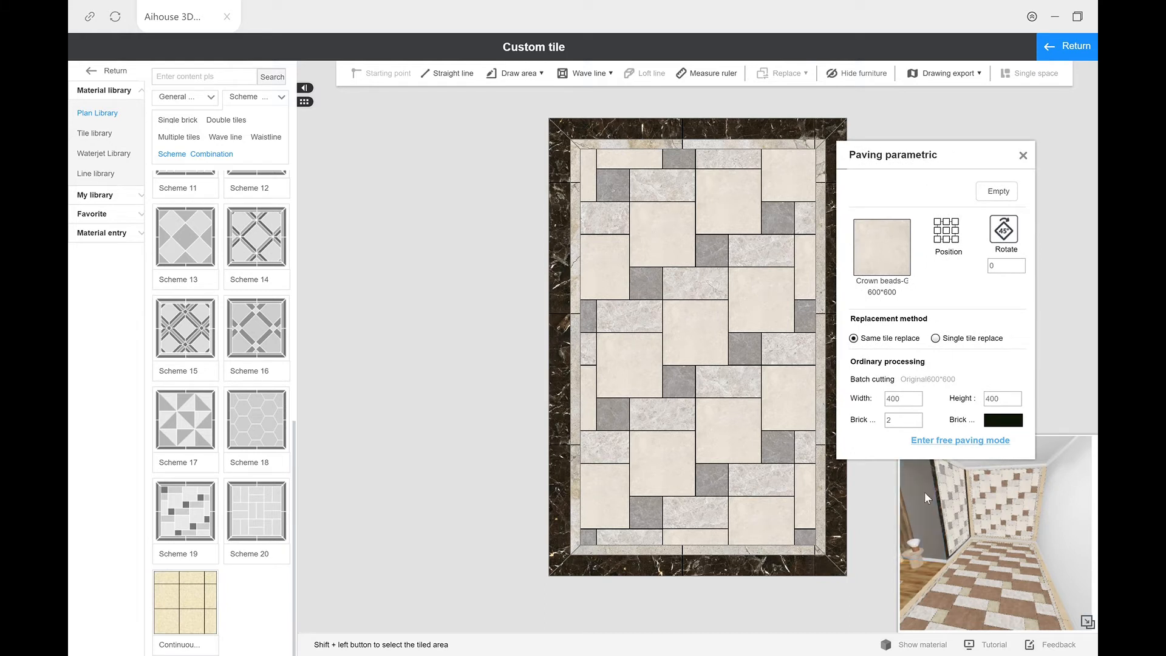
Step: Replace the narrow wall's small grey NFT080025P-1 tiles with the brown Crown beads 600*600 antique brick, keeping the original cut size
click(710, 245)
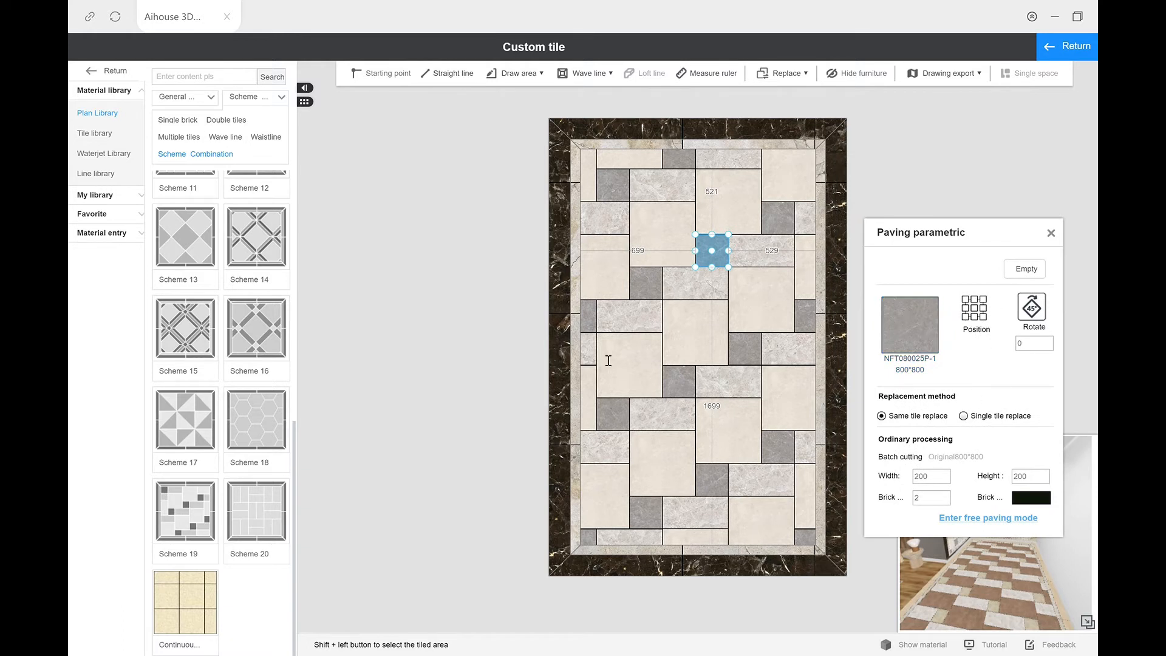
click(905, 333)
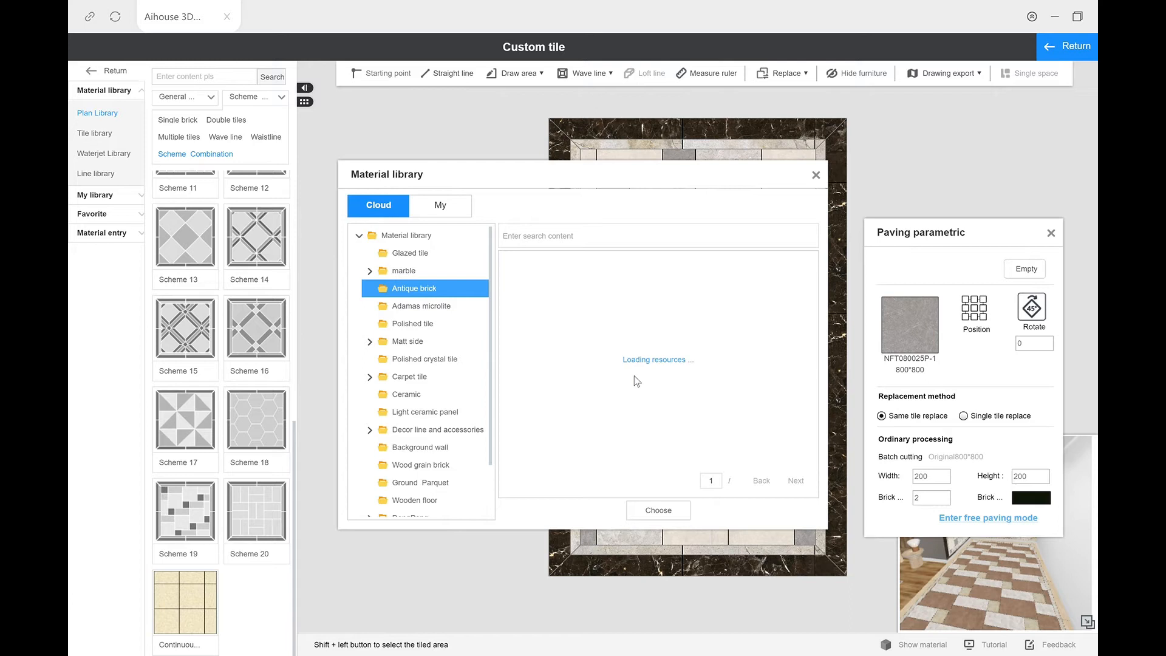
scroll(636, 381, down, 2)
scroll(636, 381, up, 3)
click(648, 387)
click(675, 513)
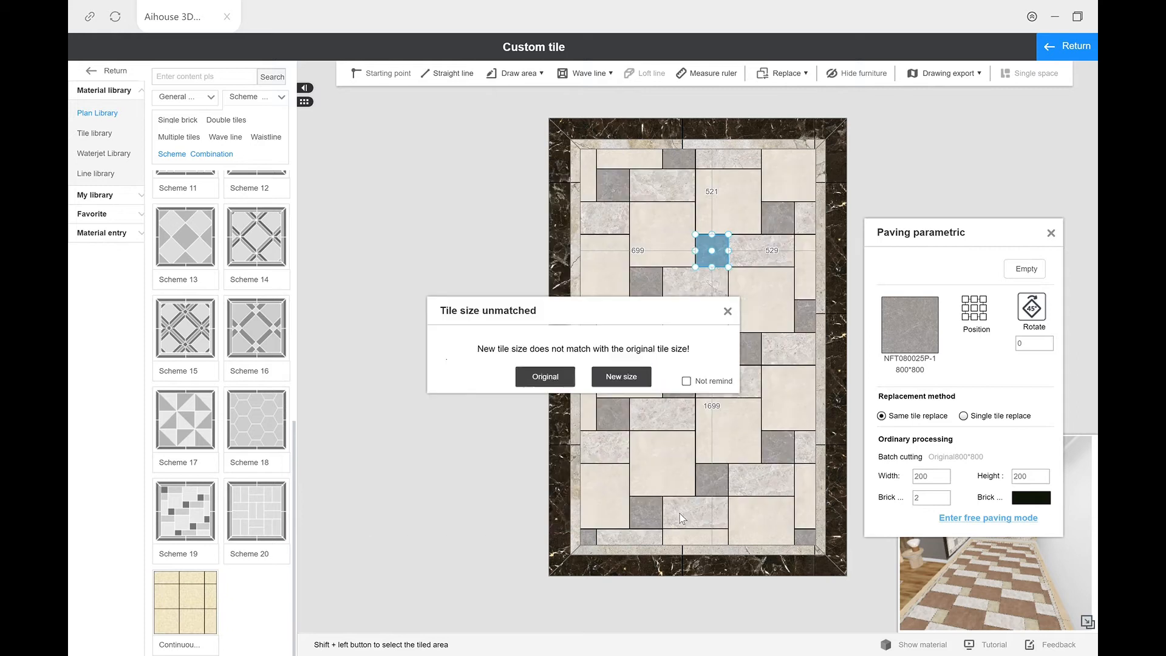
click(545, 377)
Step: Replace the narrow wall's dark DG801028 outer border with the beige Crown beads 600*600 antique brick in the original size and close its parameters
click(562, 166)
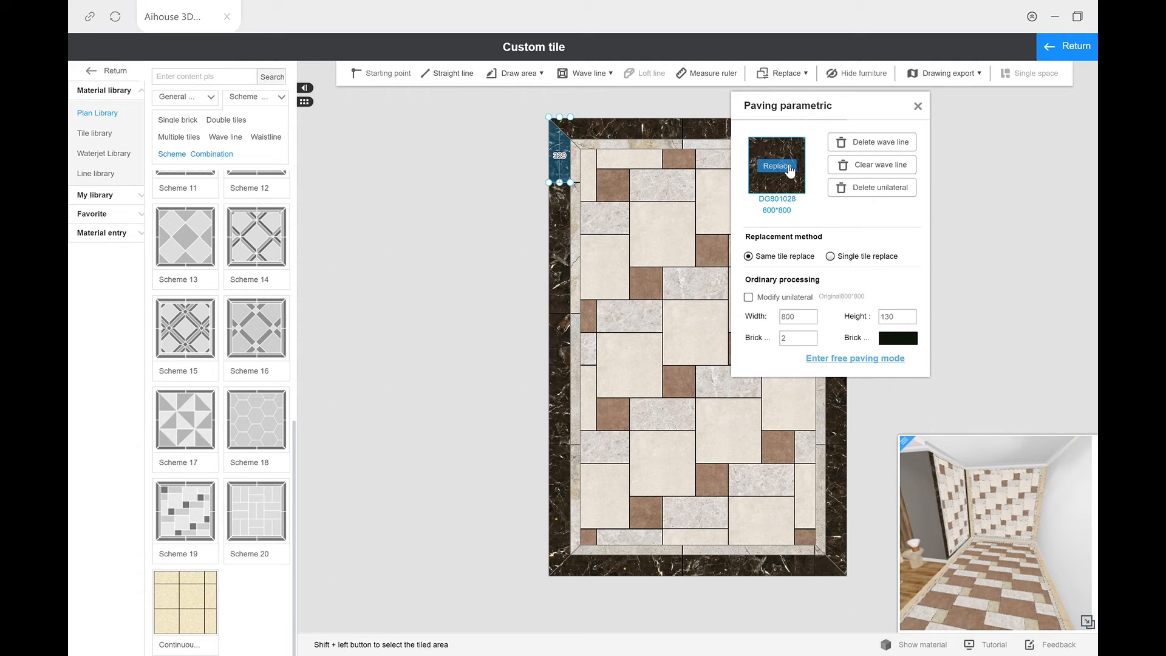
click(785, 169)
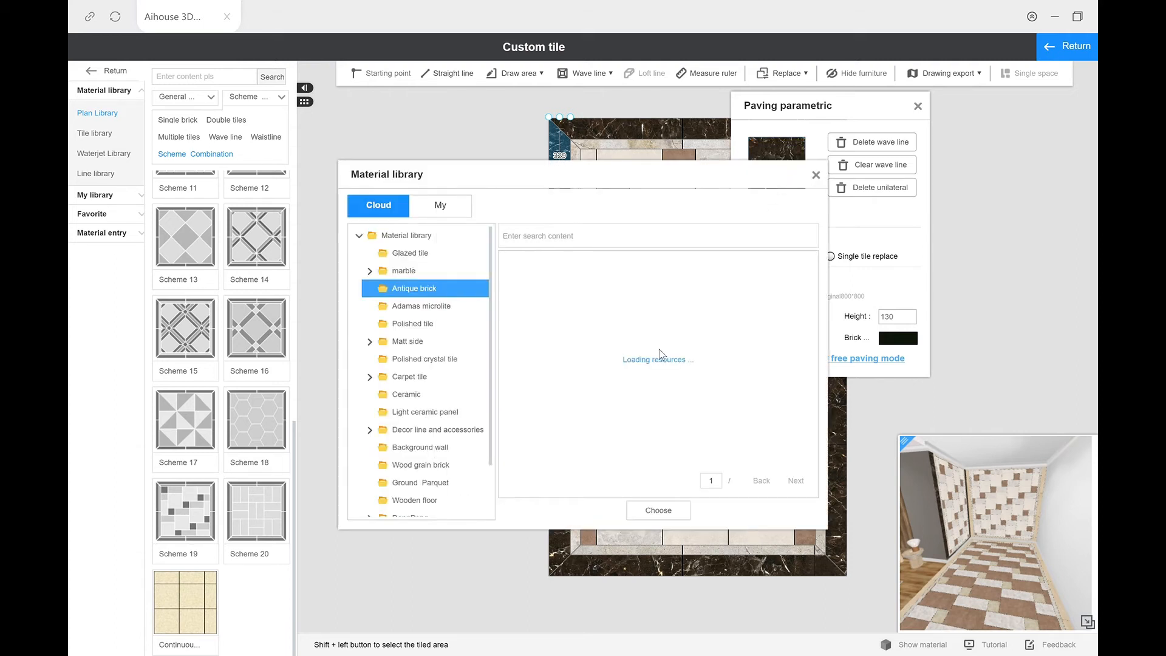
click(537, 307)
click(667, 516)
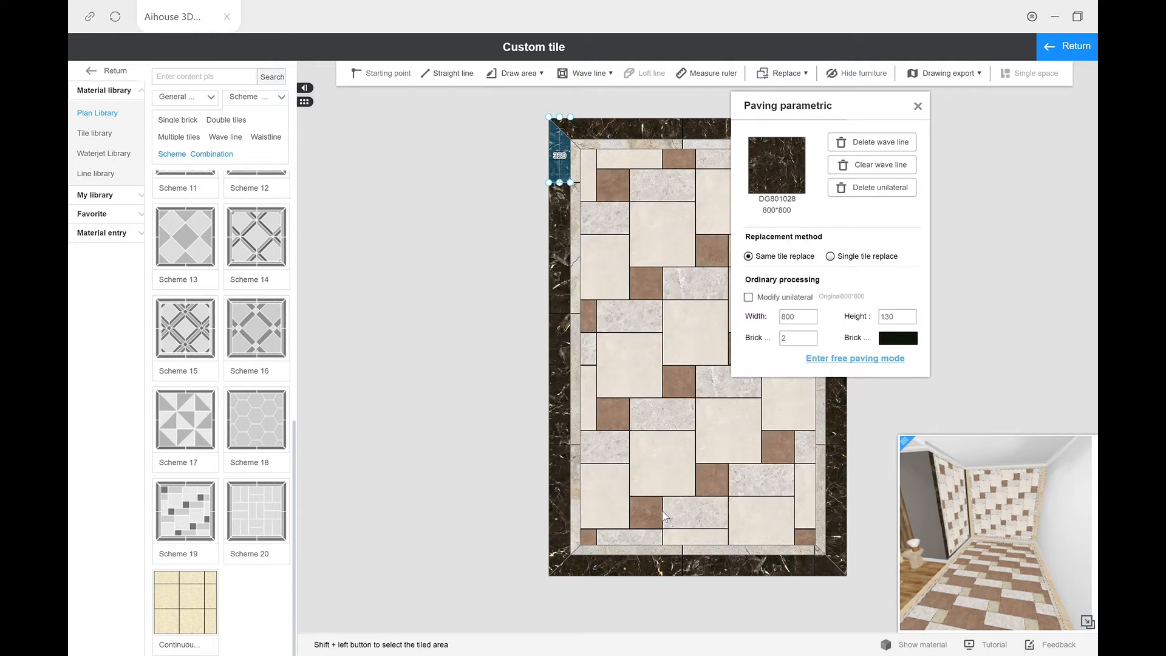
click(549, 377)
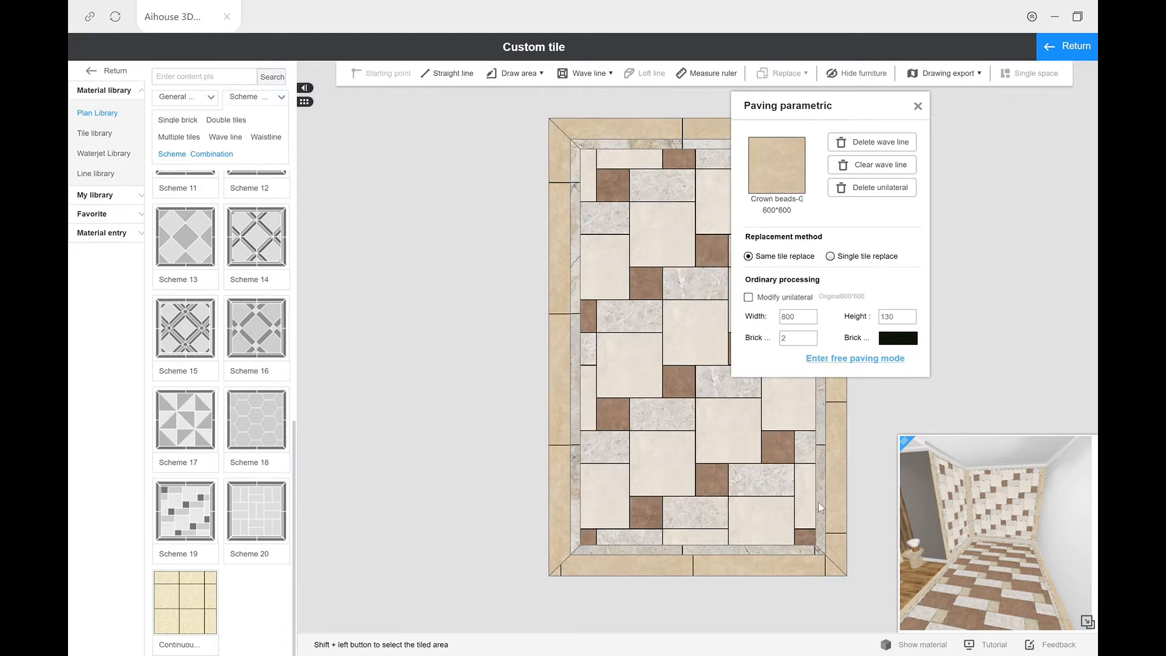
click(919, 107)
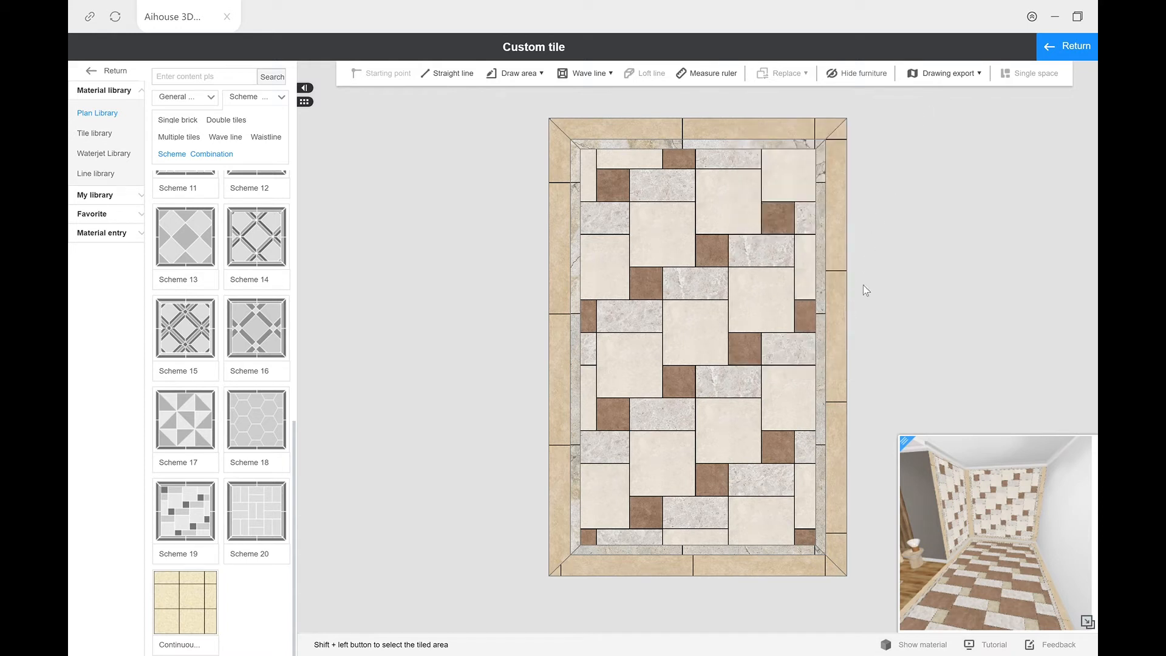
Step: Return to the 3D room, check the 2D plan, and open the long plain wall opposite the tiled narrow wall for custom tiling
click(1057, 48)
mouse_move(684, 402)
mouse_down()
mouse_move(838, 408)
mouse_move(697, 411)
mouse_up()
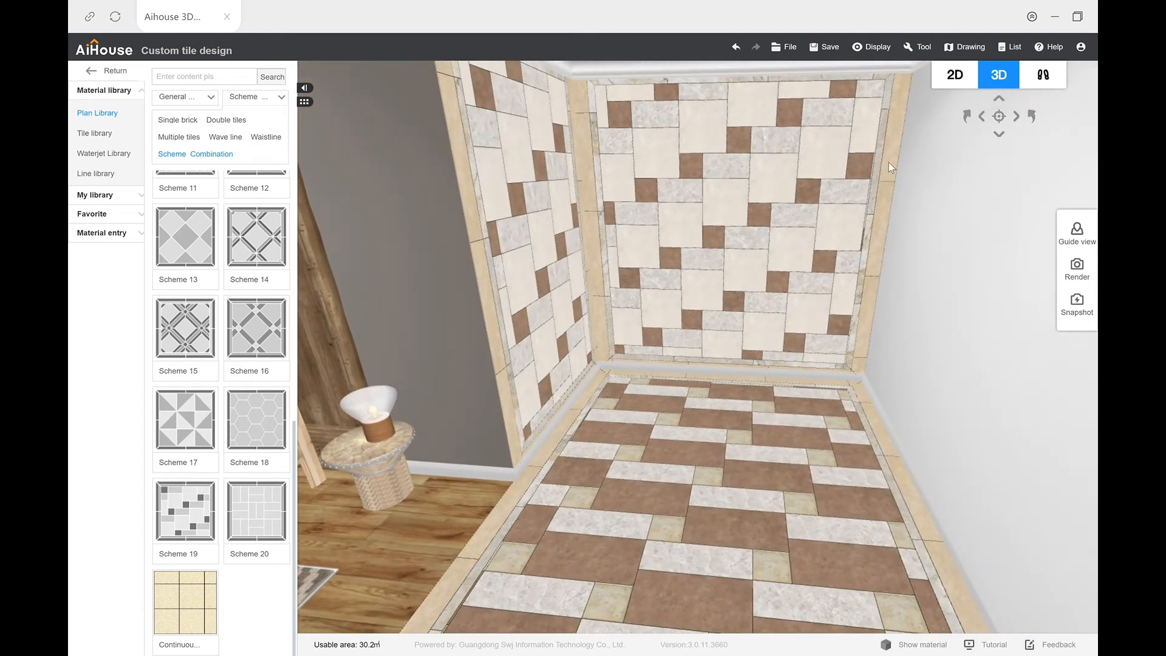
click(955, 75)
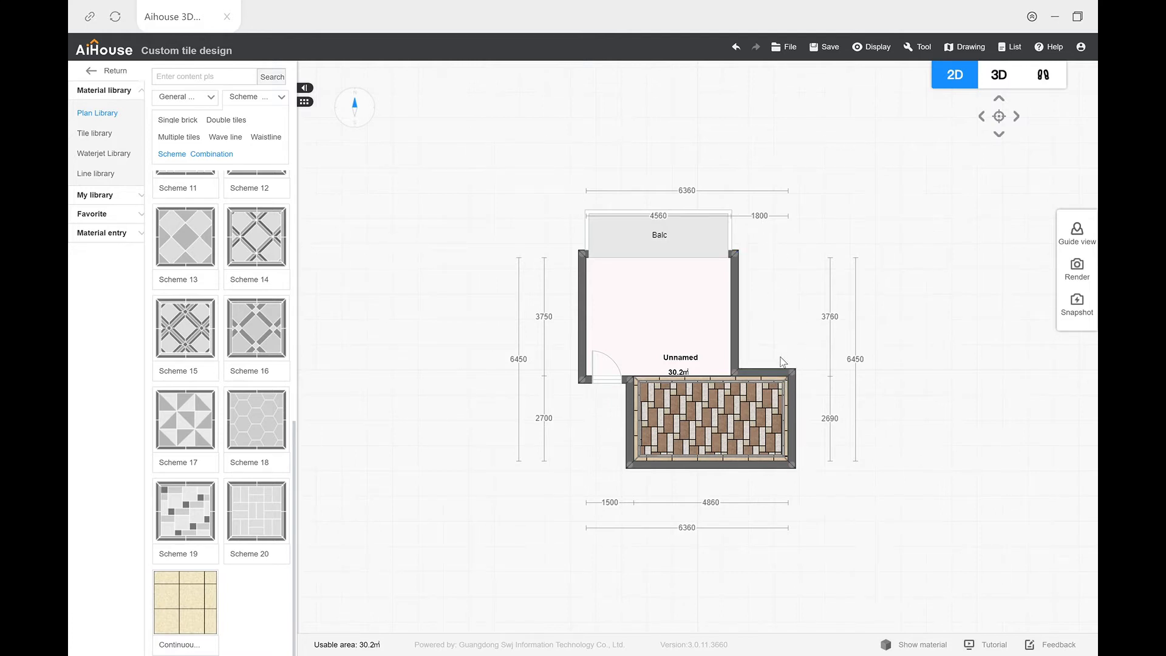
click(999, 75)
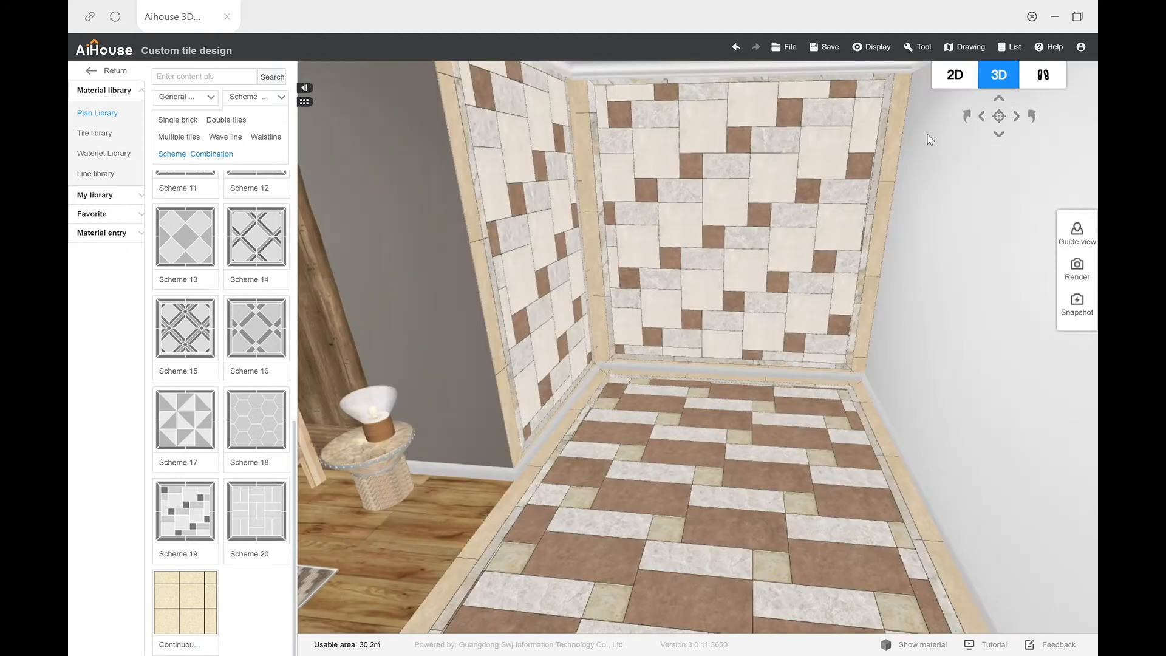
drag(629, 429, 662, 431)
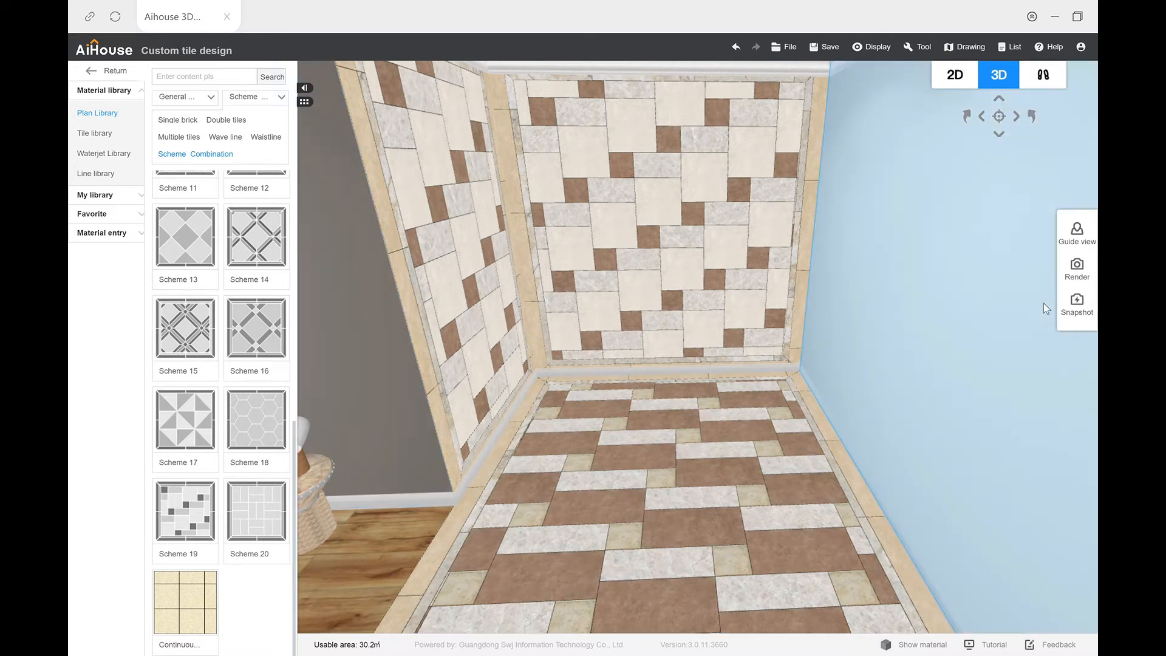
double_click(972, 322)
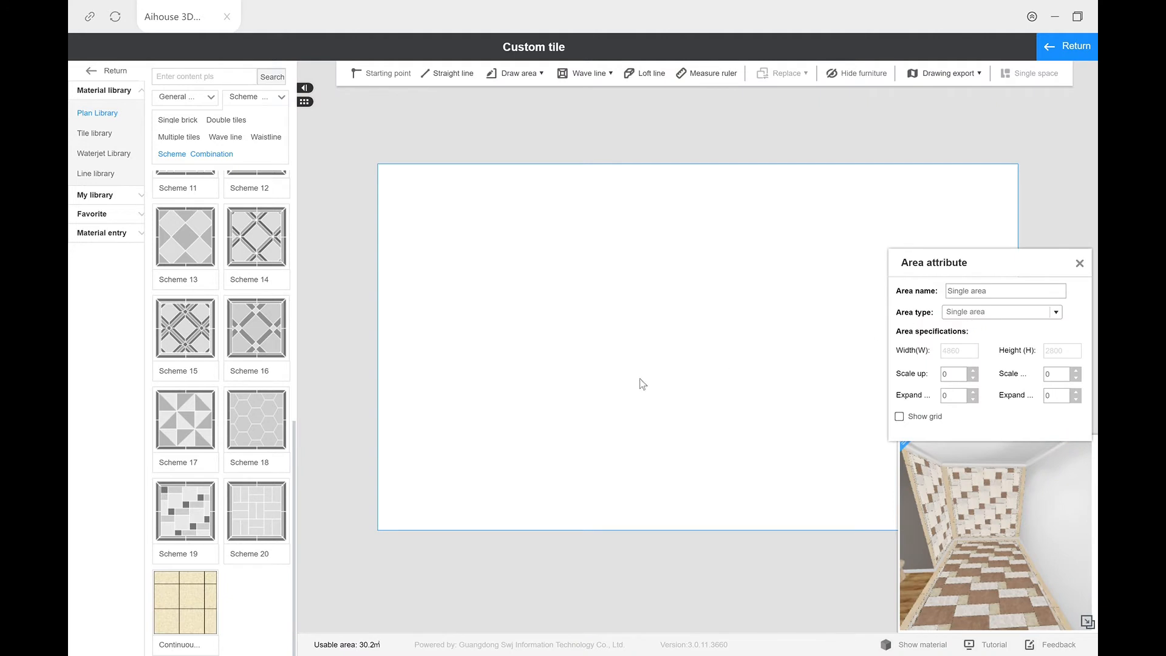
Step: Draw a full-height rectangular area from the long wall's lower-left corner and set its width to 1800 mm
click(520, 73)
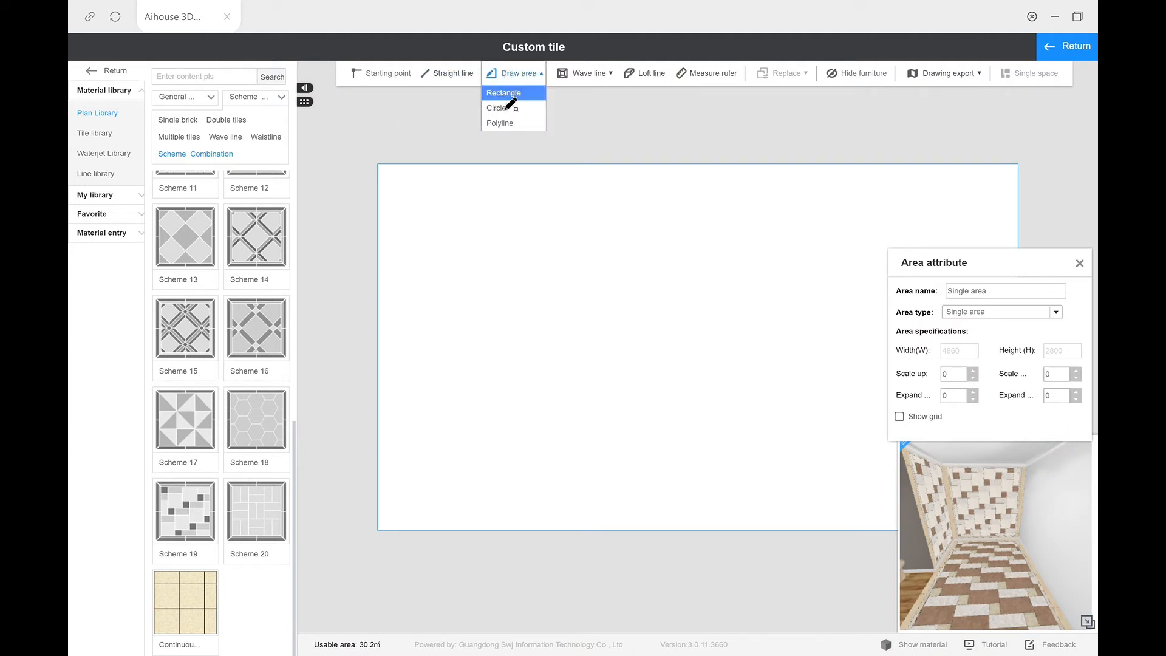
click(501, 92)
click(378, 530)
click(607, 192)
click(633, 166)
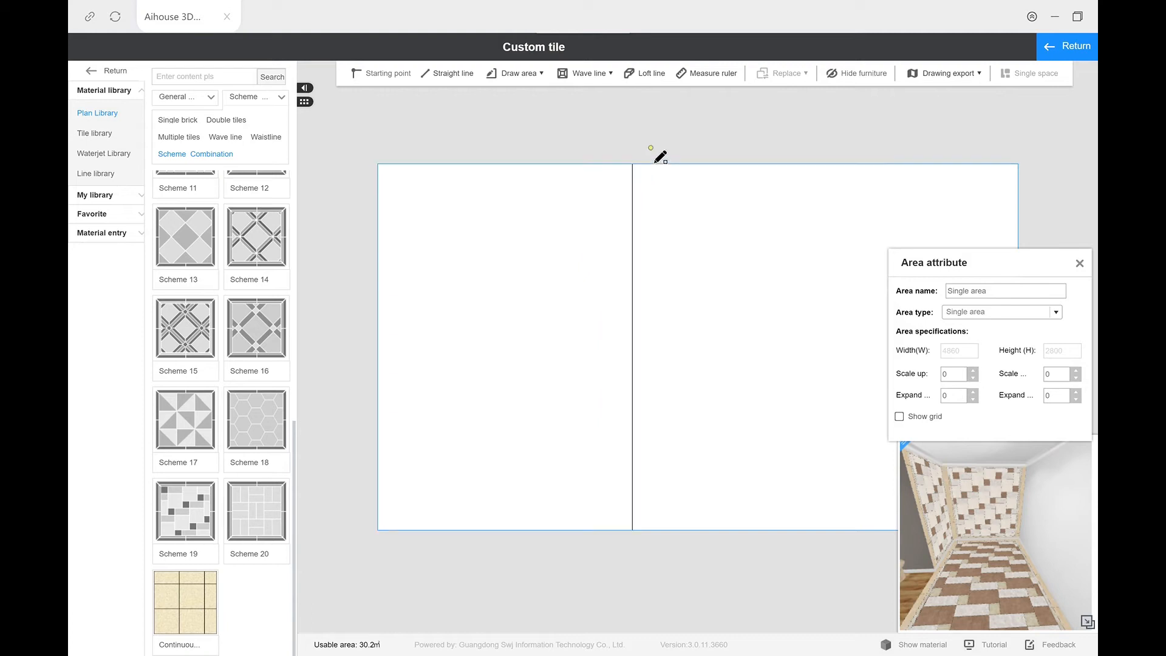
click(634, 221)
double_click(504, 177)
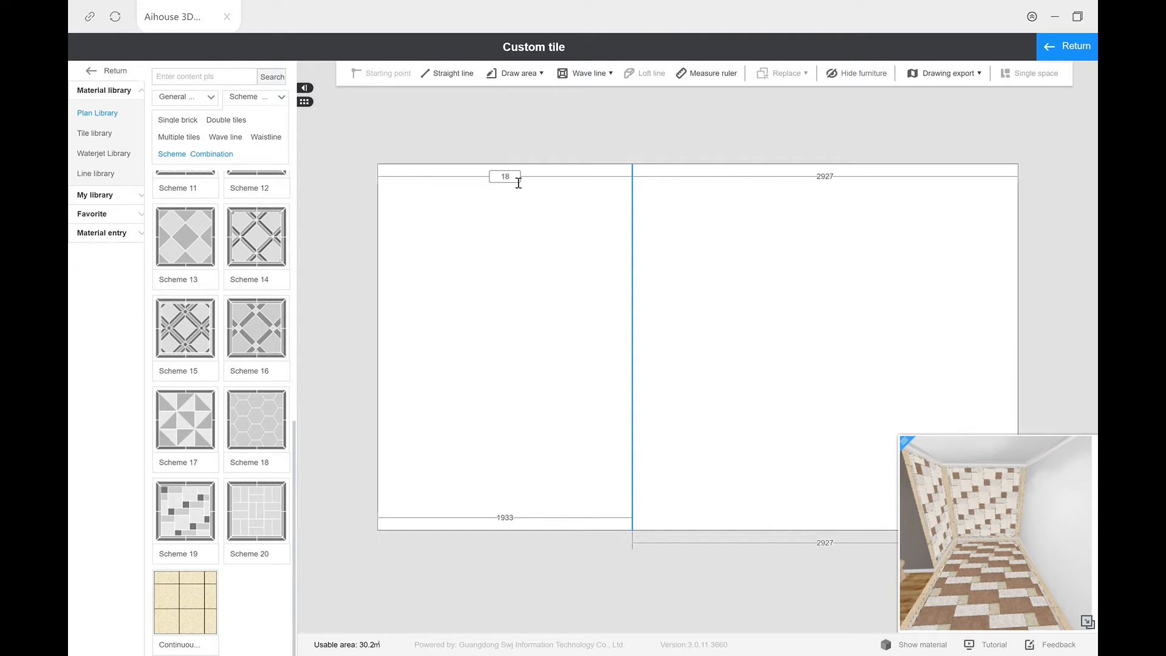
key(Return)
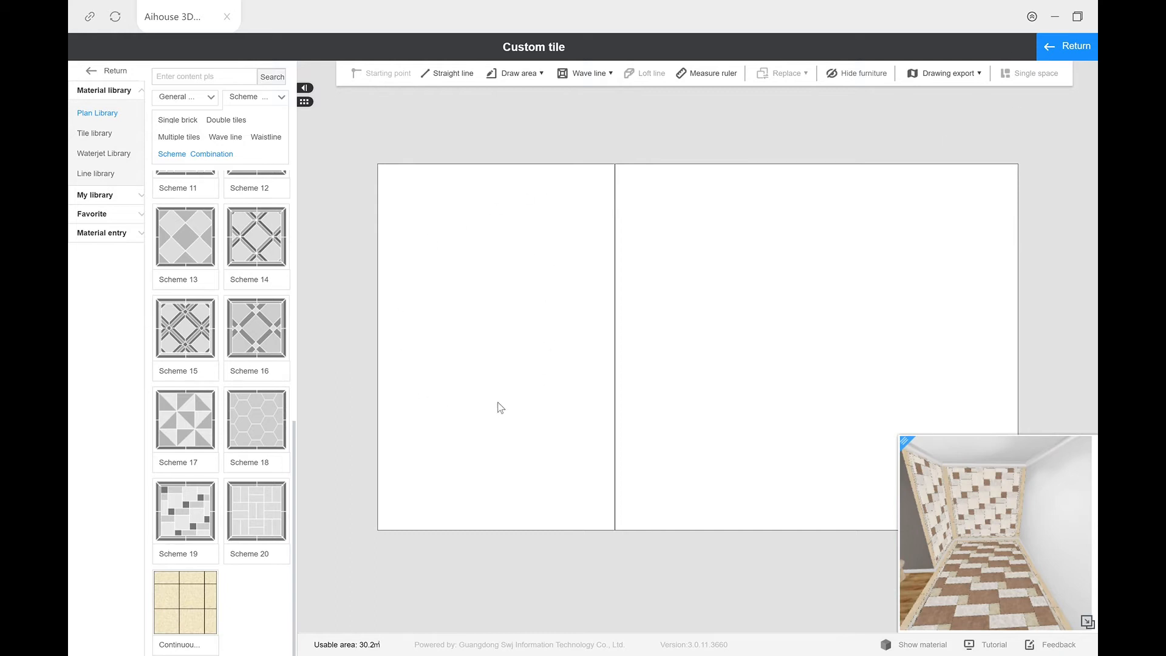
Step: Apply Scheme 19 to the drawn area and replace its dark DG801028 border with the beige Crown beads 600*600 brick, original size
click(186, 511)
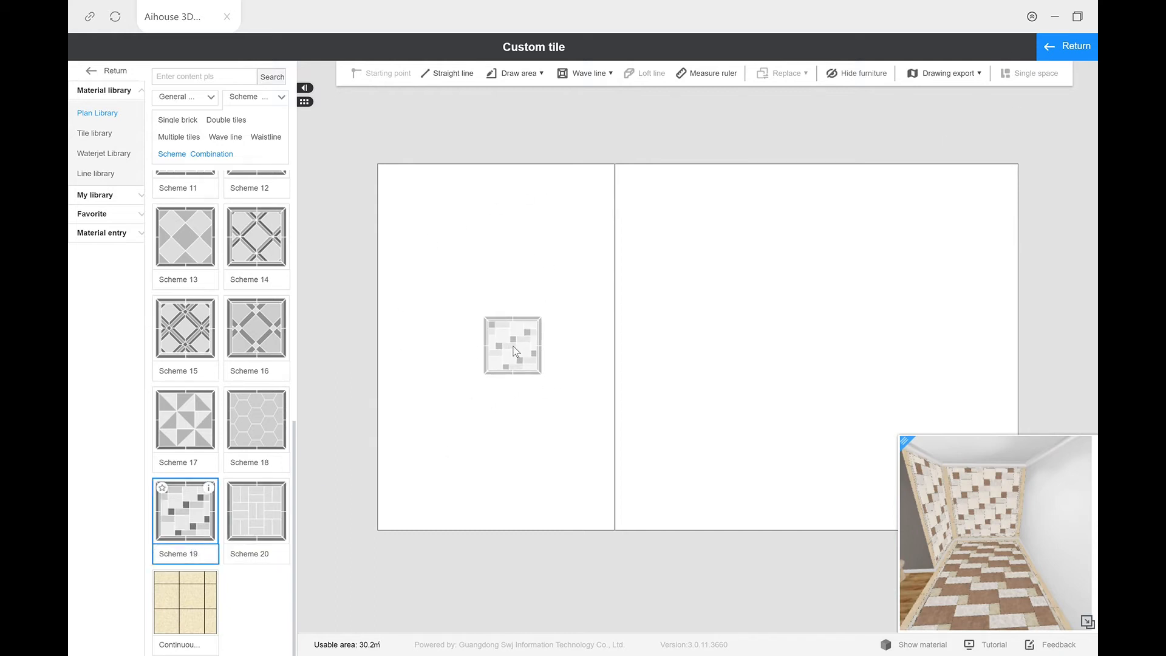
click(505, 517)
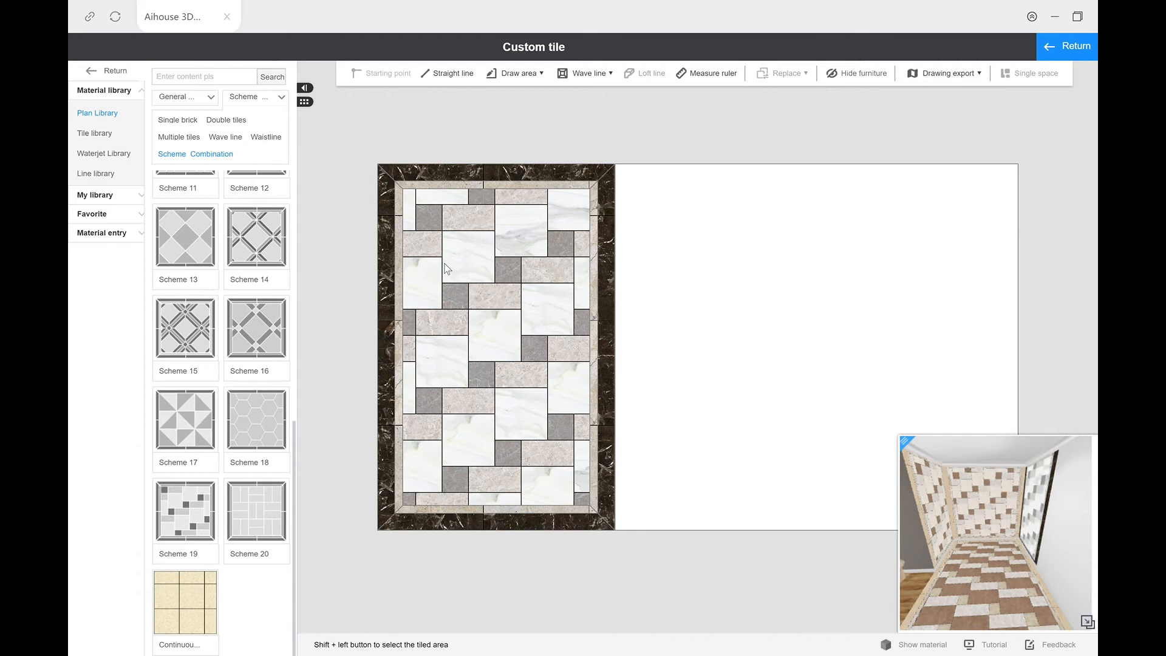
click(441, 180)
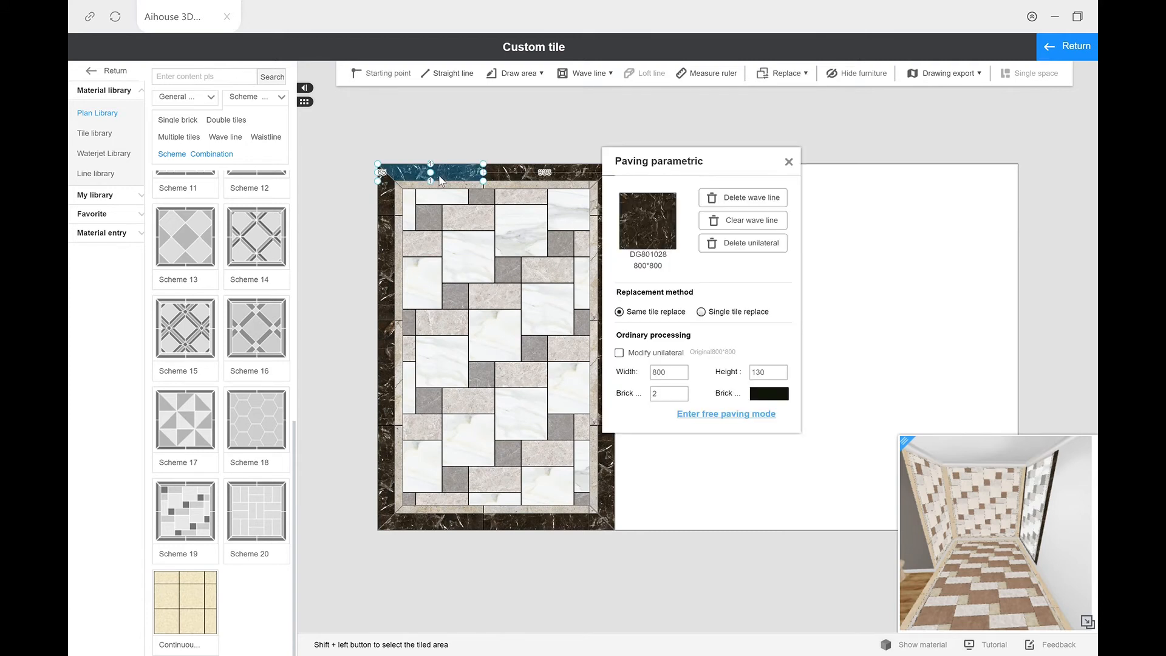
click(646, 223)
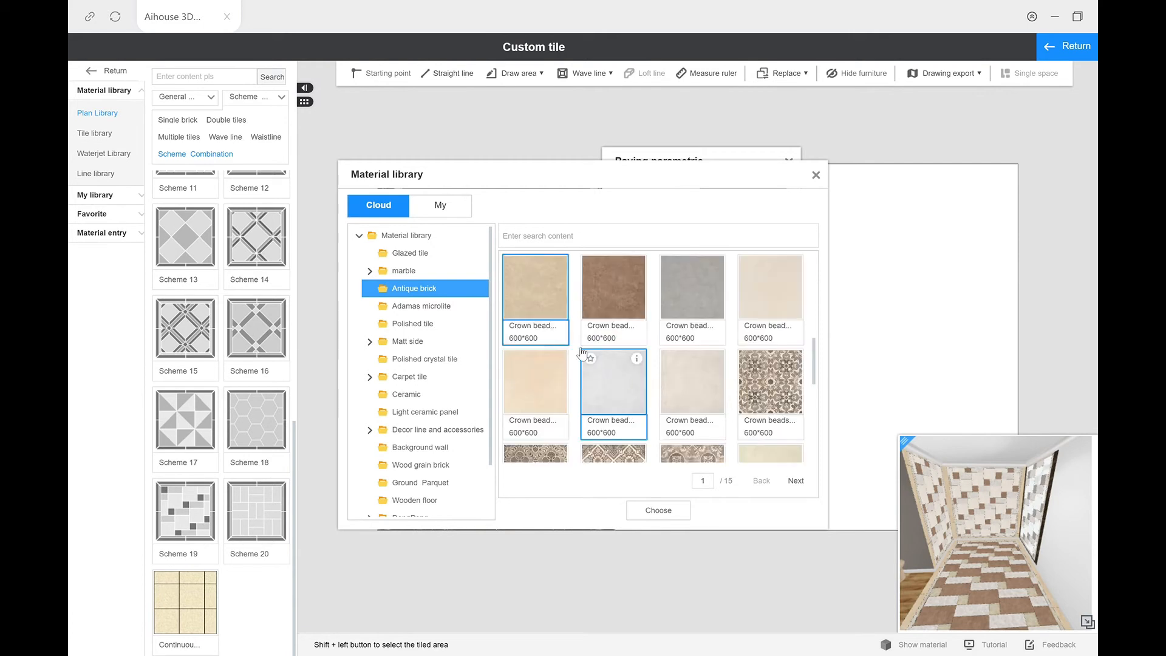
click(670, 513)
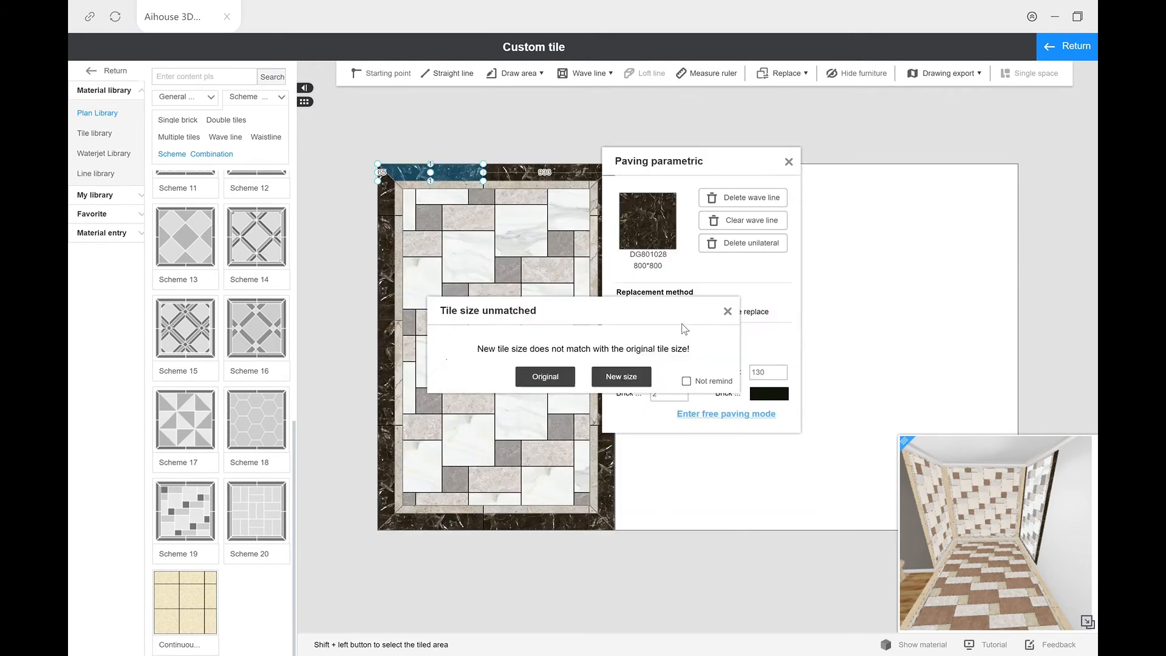
click(545, 375)
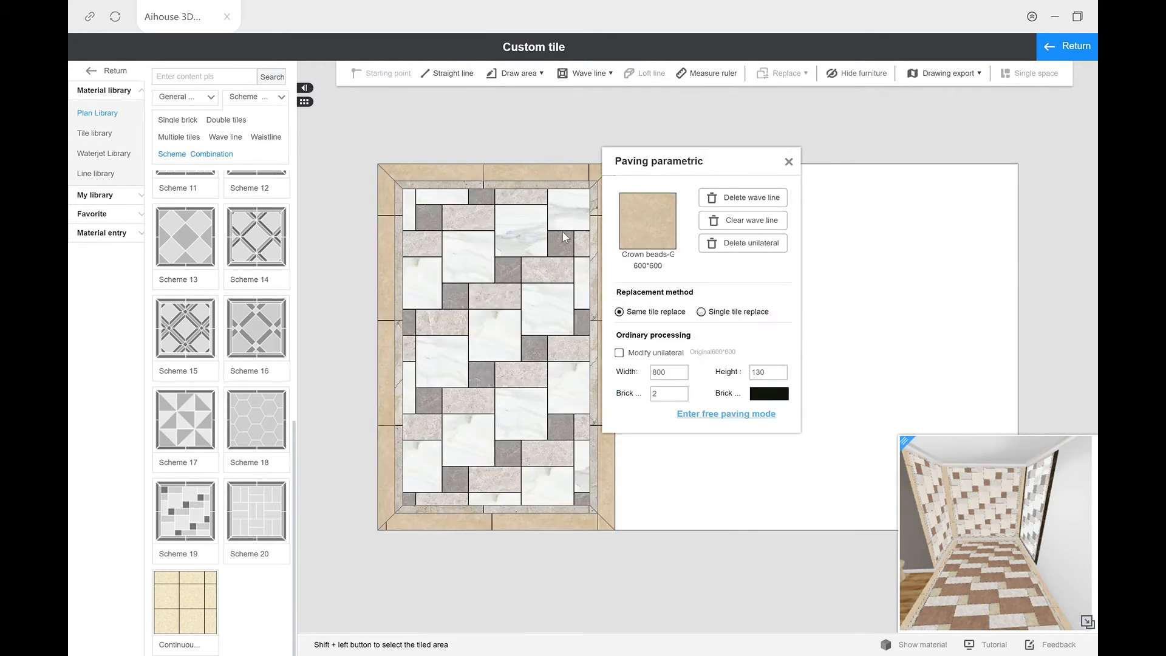
Step: Replace the area's large Jazz white stone tiles with the cream Crown beads 600*600 antique brick, keeping the original cut size
click(517, 249)
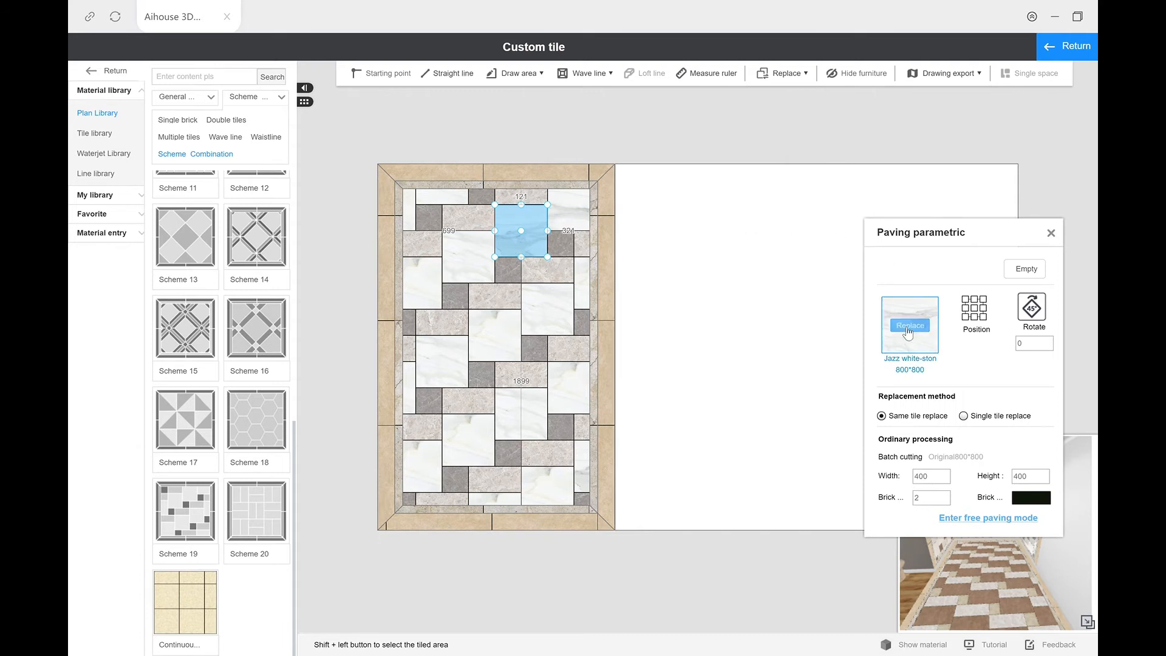
click(909, 326)
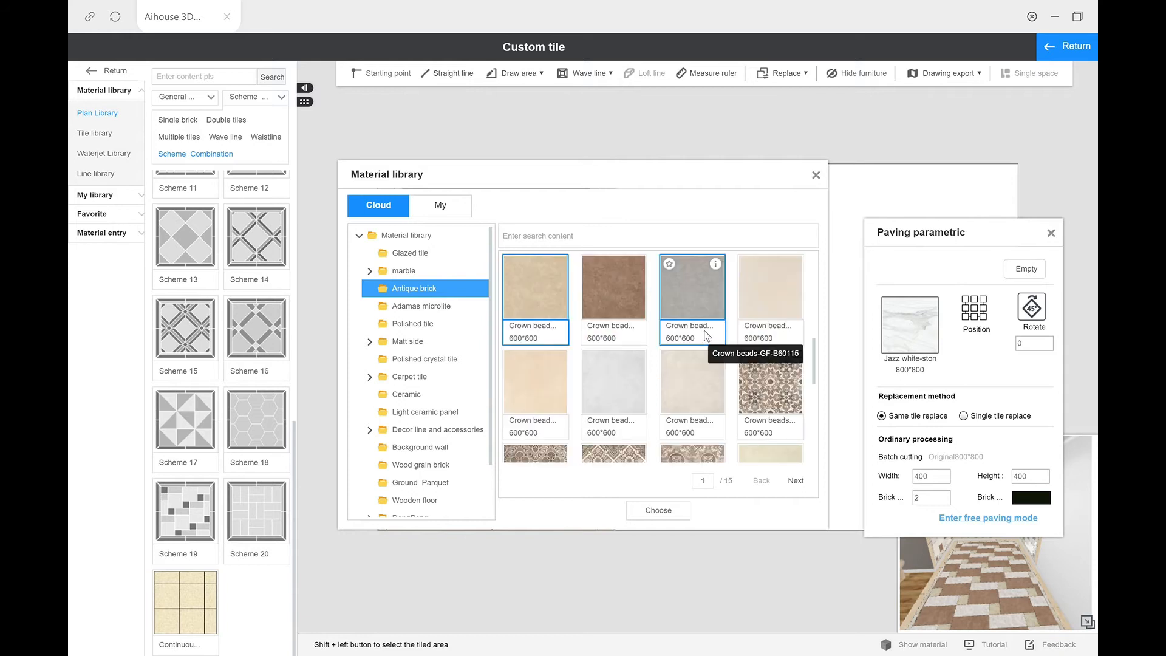
click(686, 391)
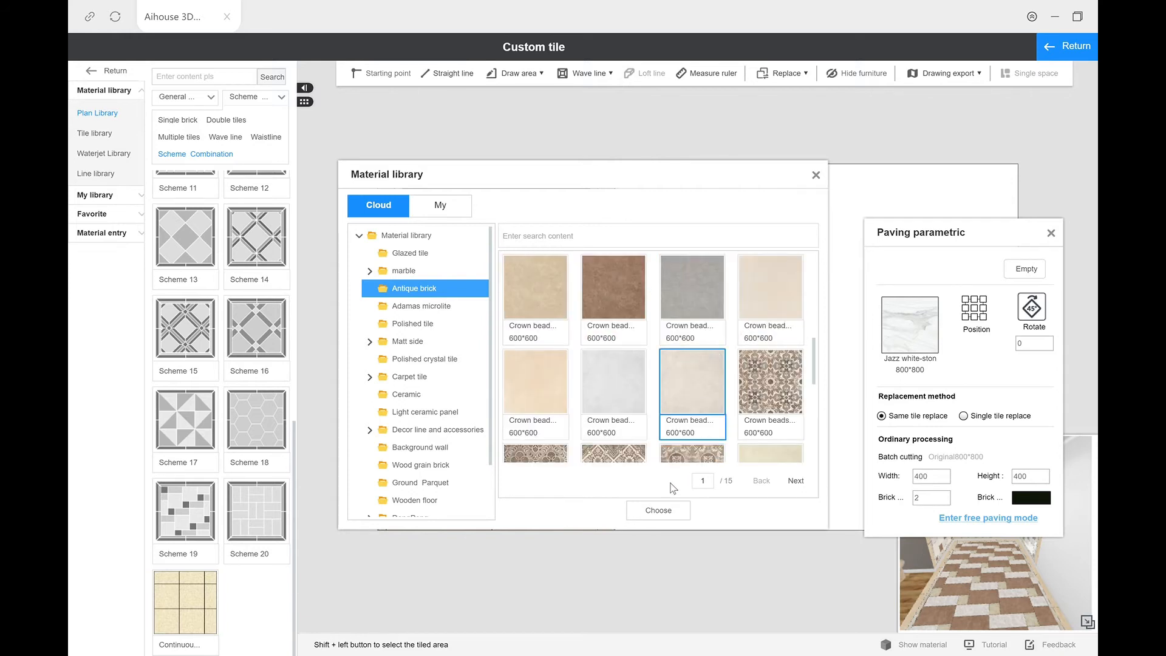
click(672, 511)
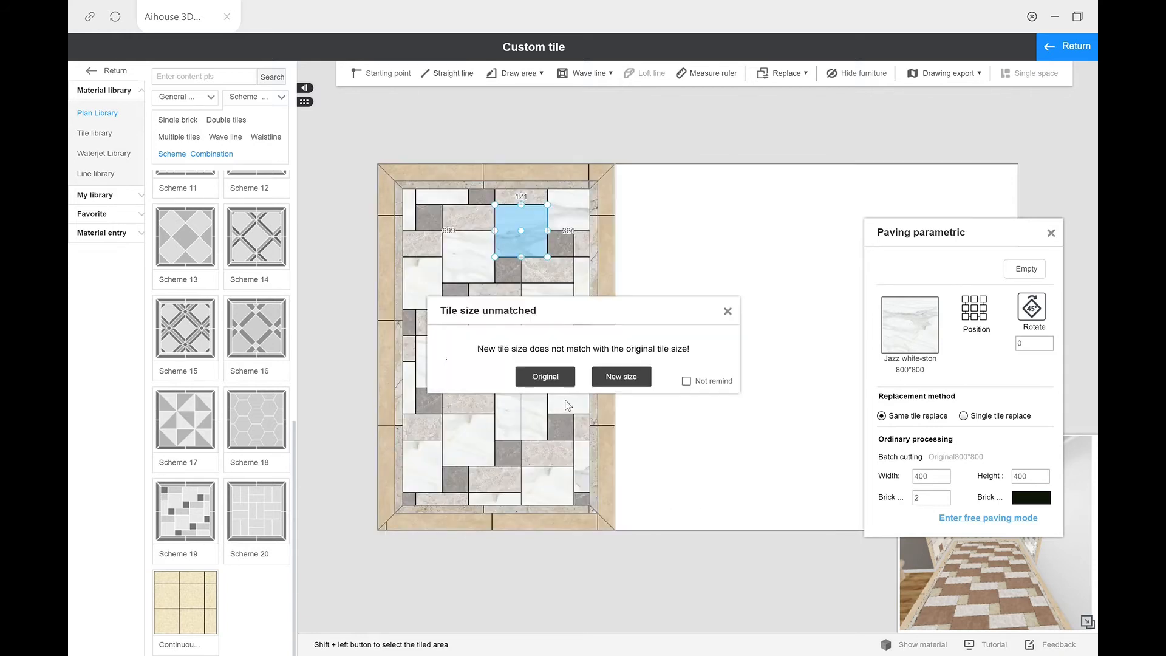
click(558, 381)
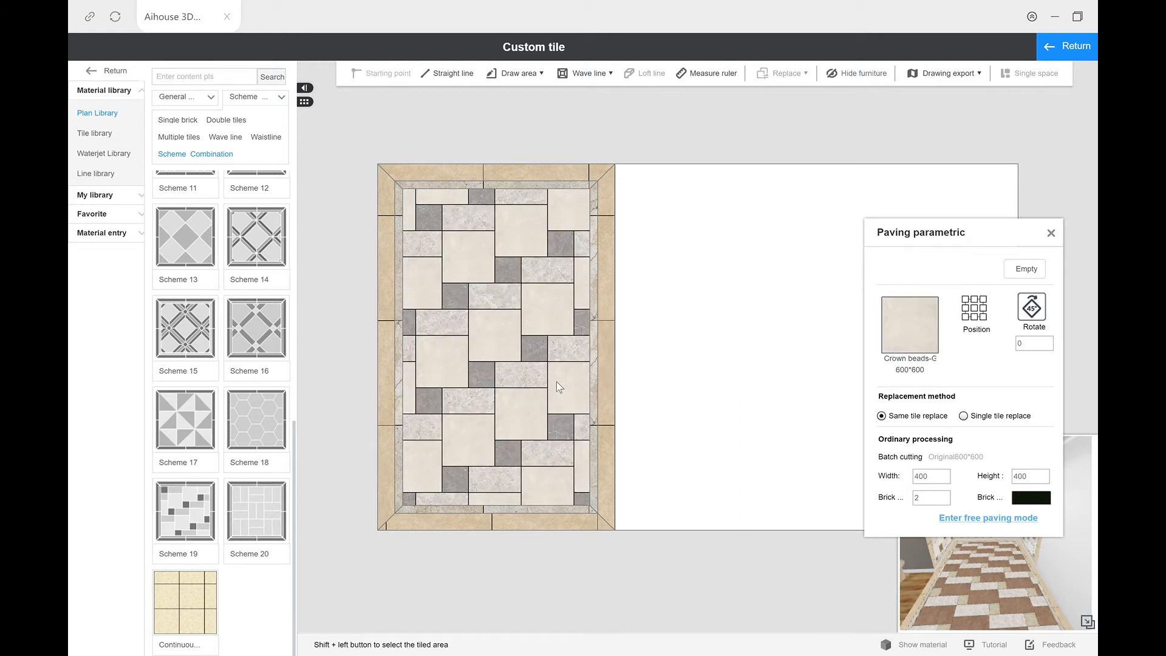
Step: Replace the area's small grey NFT080025P-1 tiles with the brown Crown beads 600*600 antique brick, keeping the original cut size
click(519, 302)
click(457, 297)
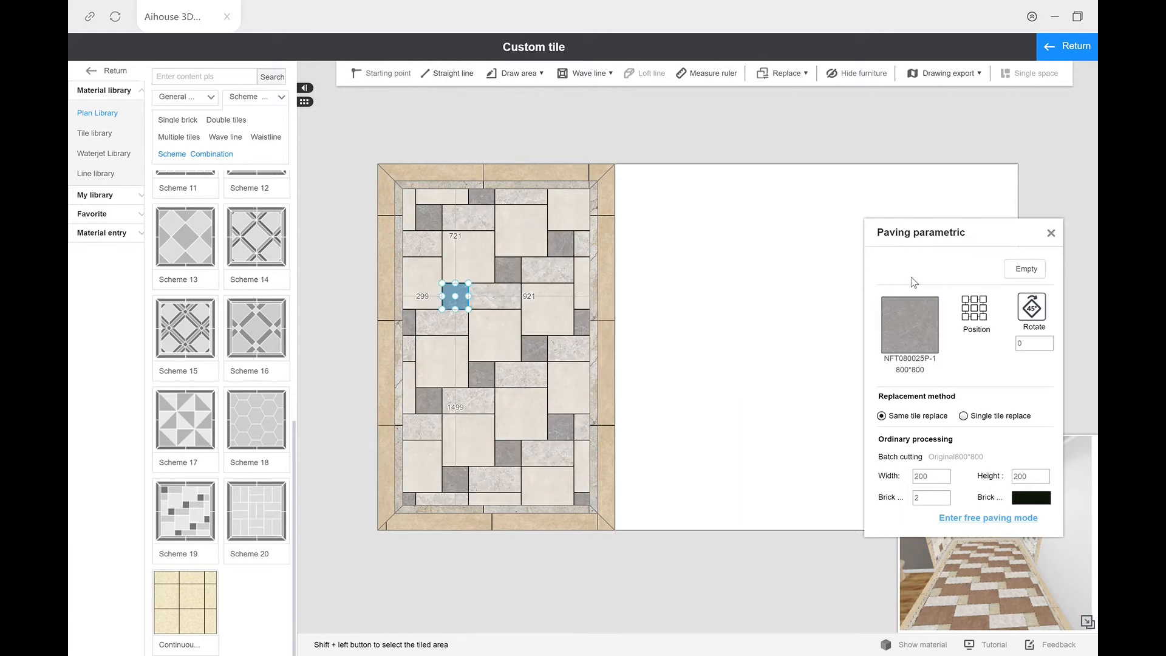
click(906, 328)
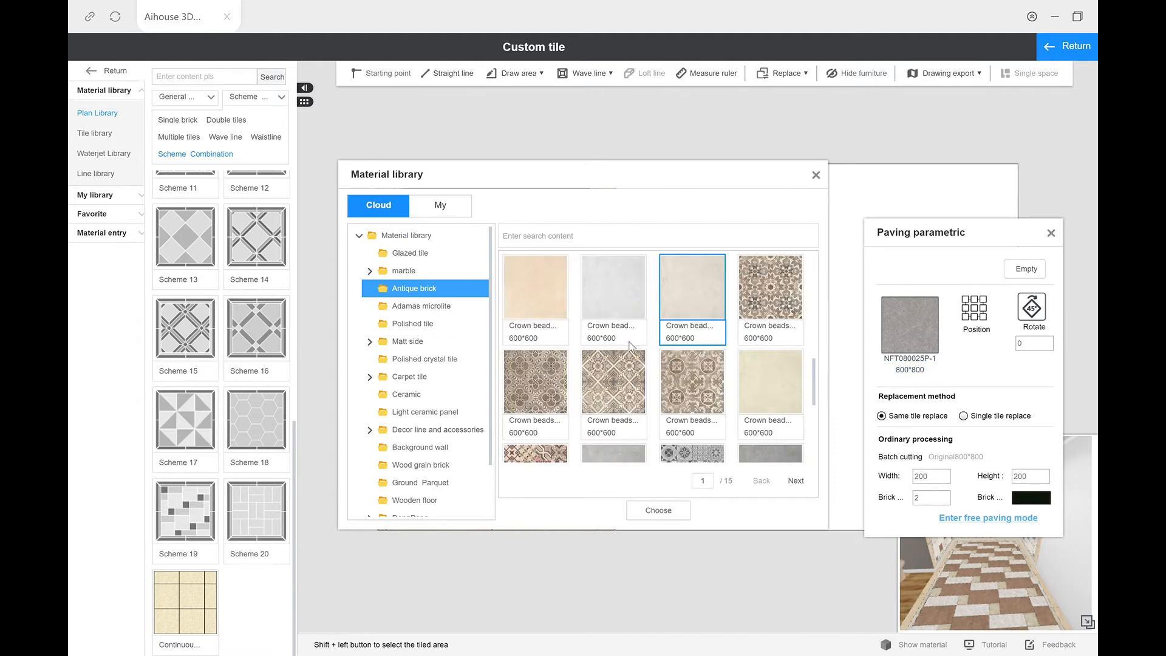
scroll(631, 345, up, 3)
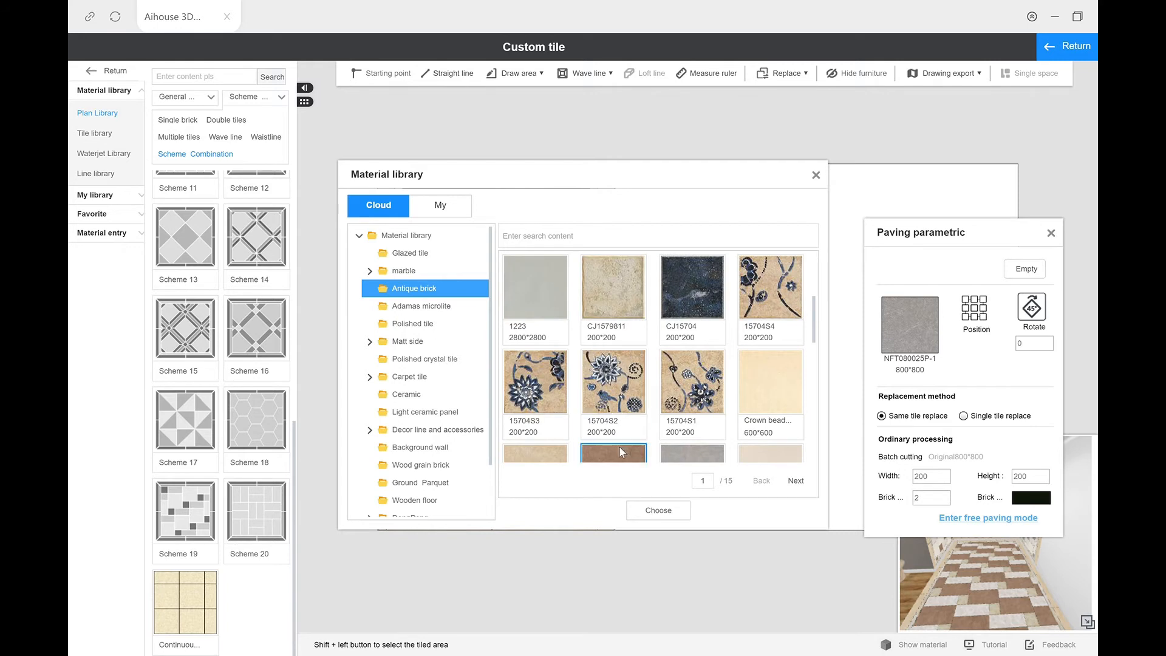
click(663, 511)
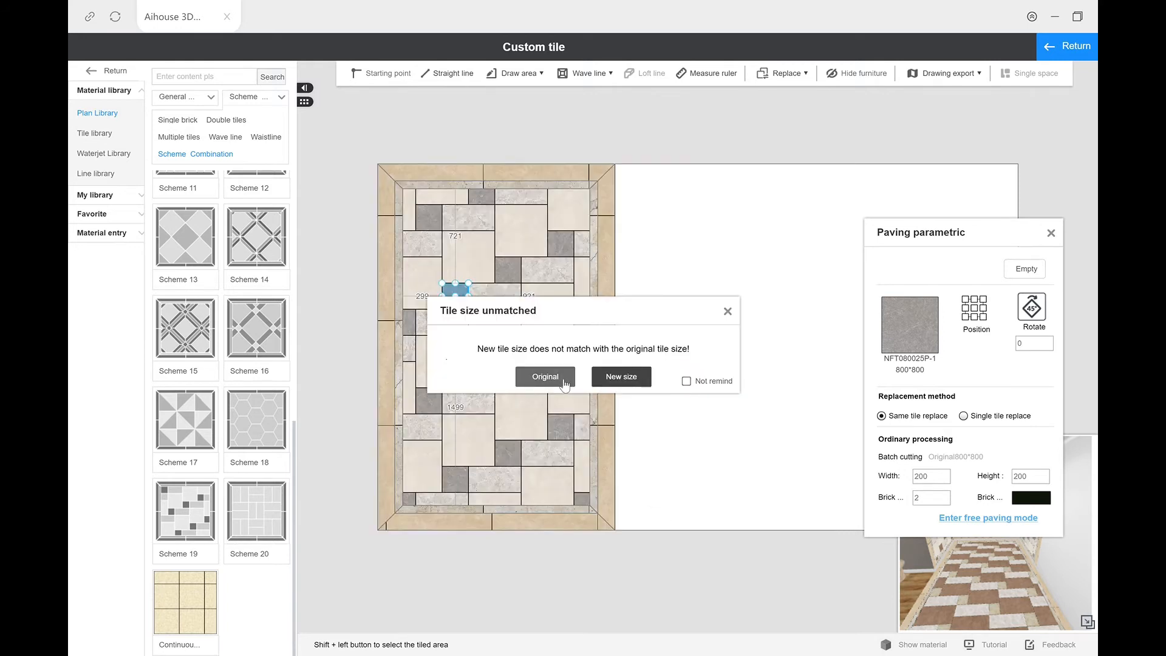
click(545, 378)
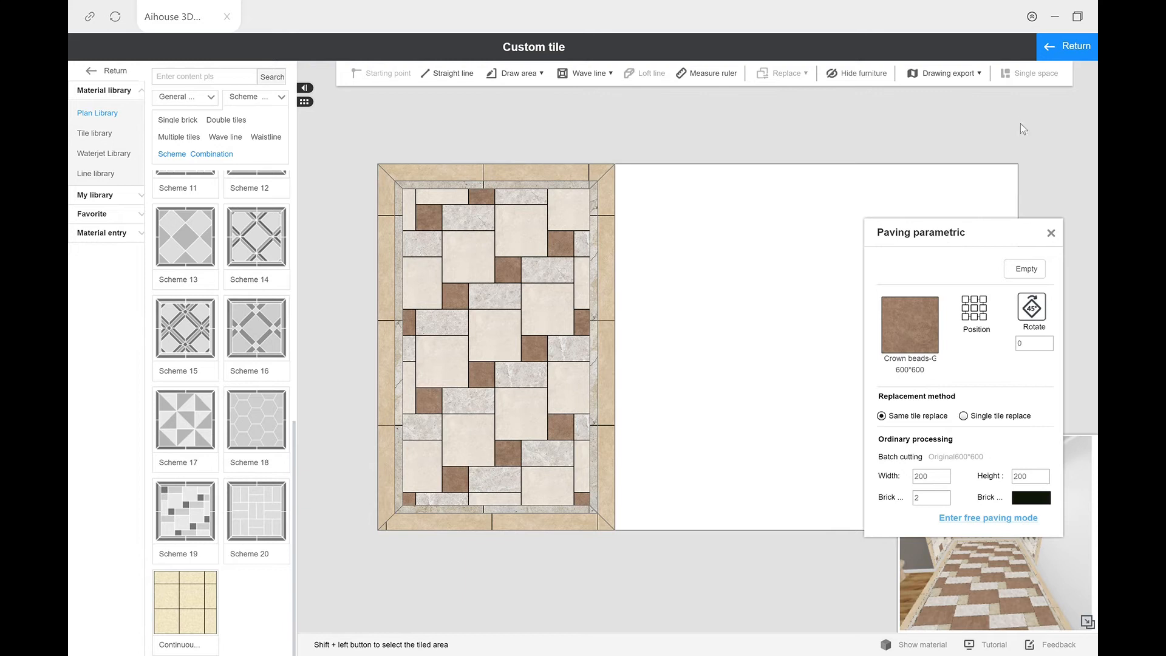
Step: Return to the 3D view and inspect the tiled alcove's floor and three walls
click(1067, 47)
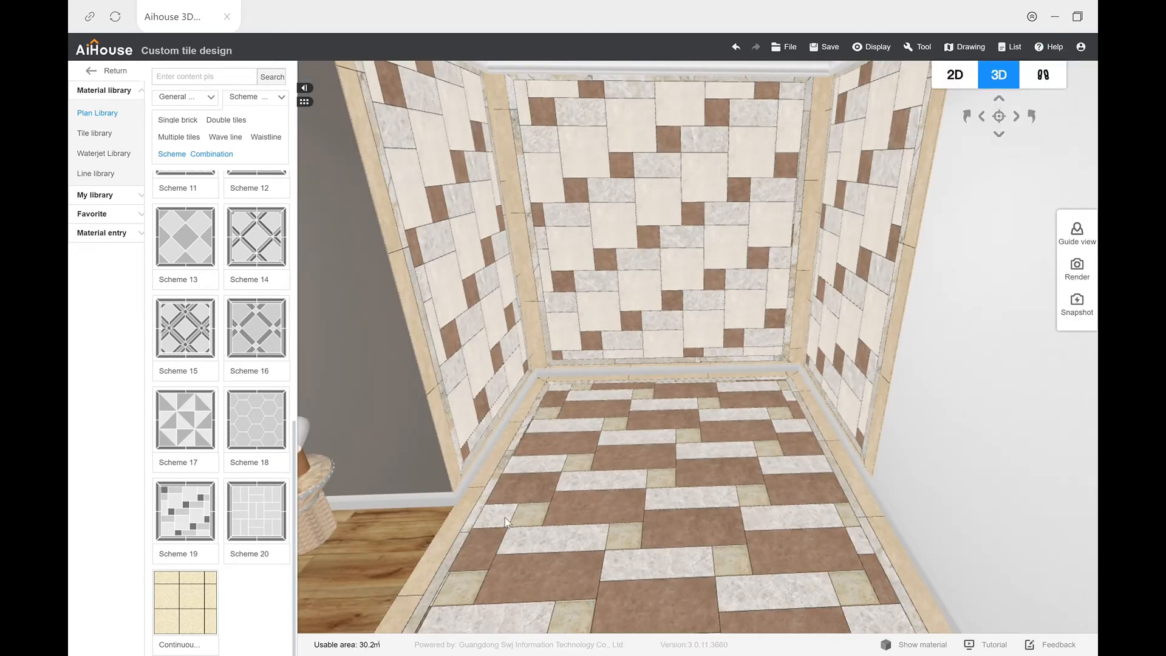
mouse_move(565, 460)
mouse_down()
mouse_move(563, 438)
mouse_move(692, 429)
mouse_move(585, 459)
mouse_move(538, 456)
mouse_move(583, 460)
mouse_up()
drag(758, 411, 728, 425)
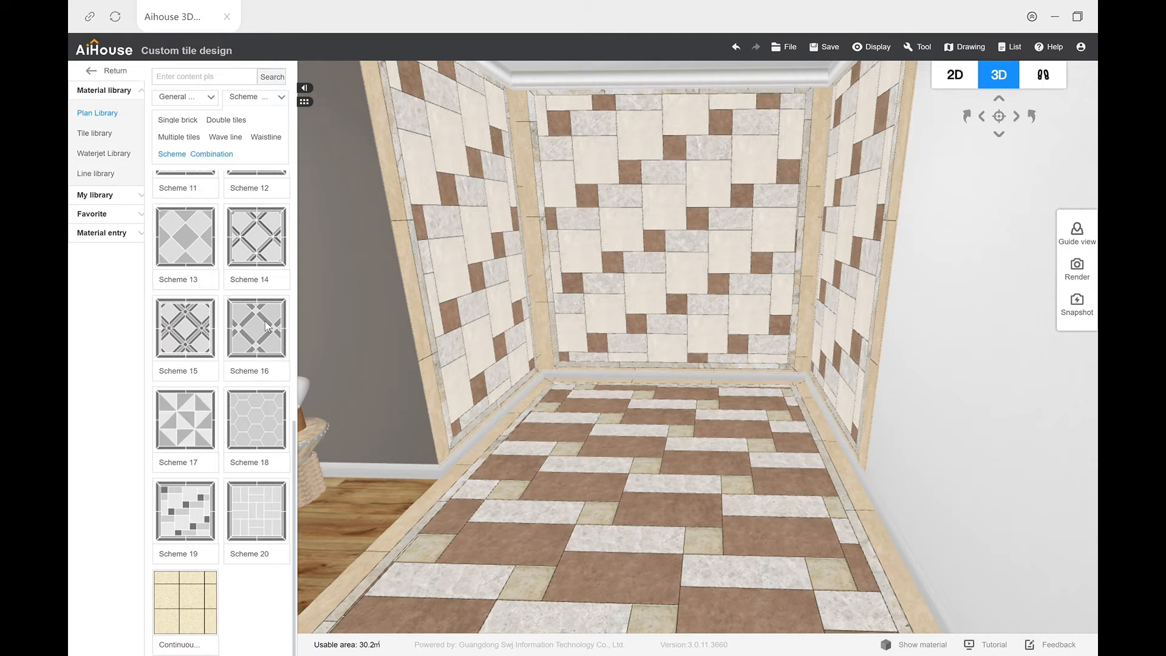
Step: Leave the custom tile design and list the shower rooms in the public library's bathroom furniture
click(112, 71)
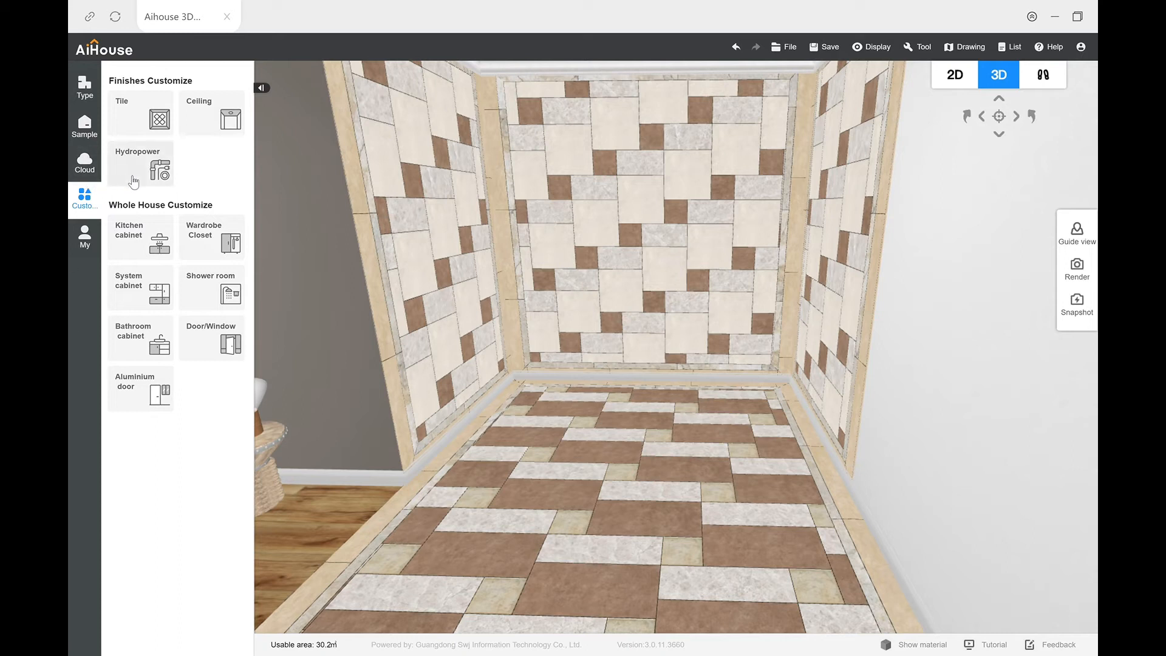
click(94, 172)
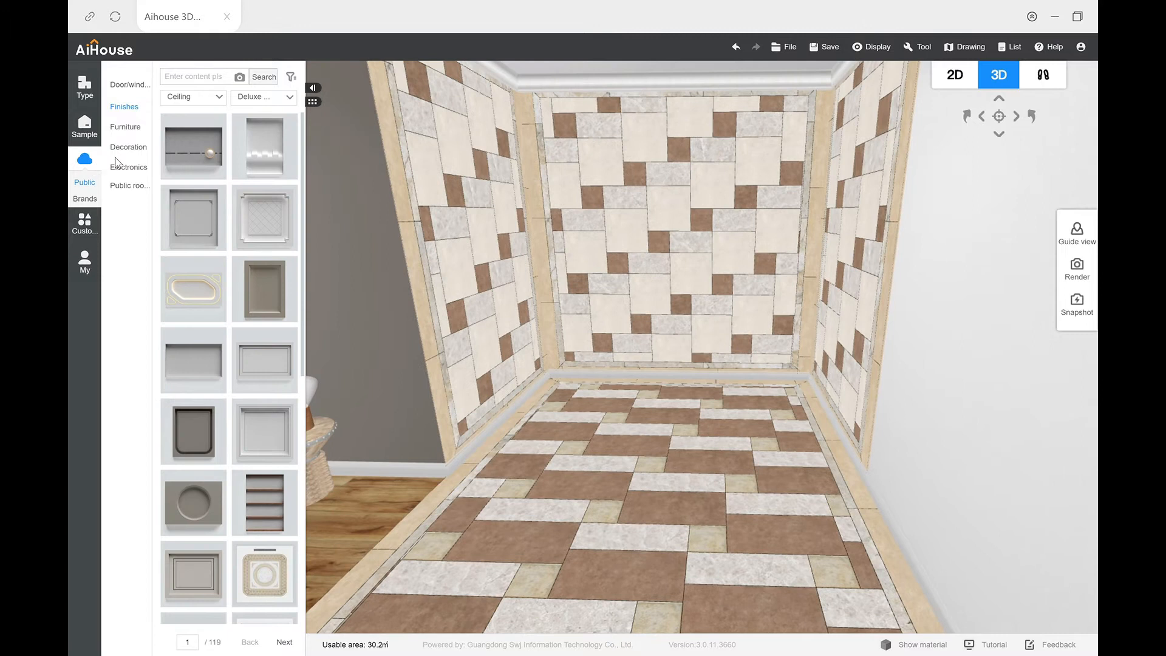
mouse_move(141, 156)
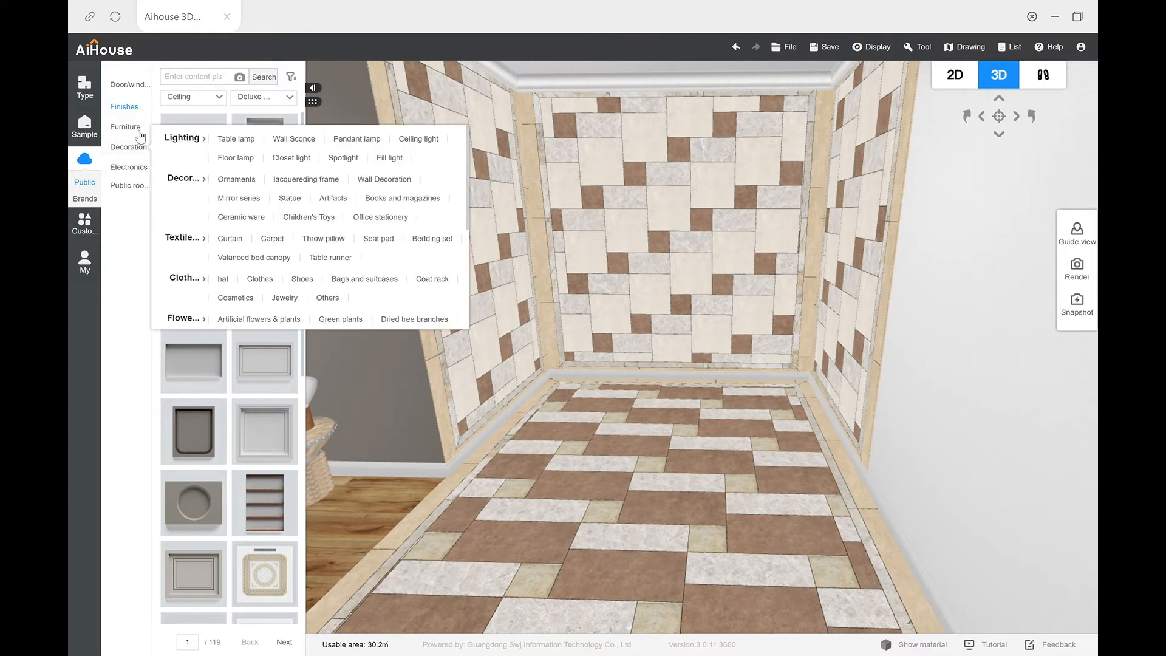
mouse_move(140, 136)
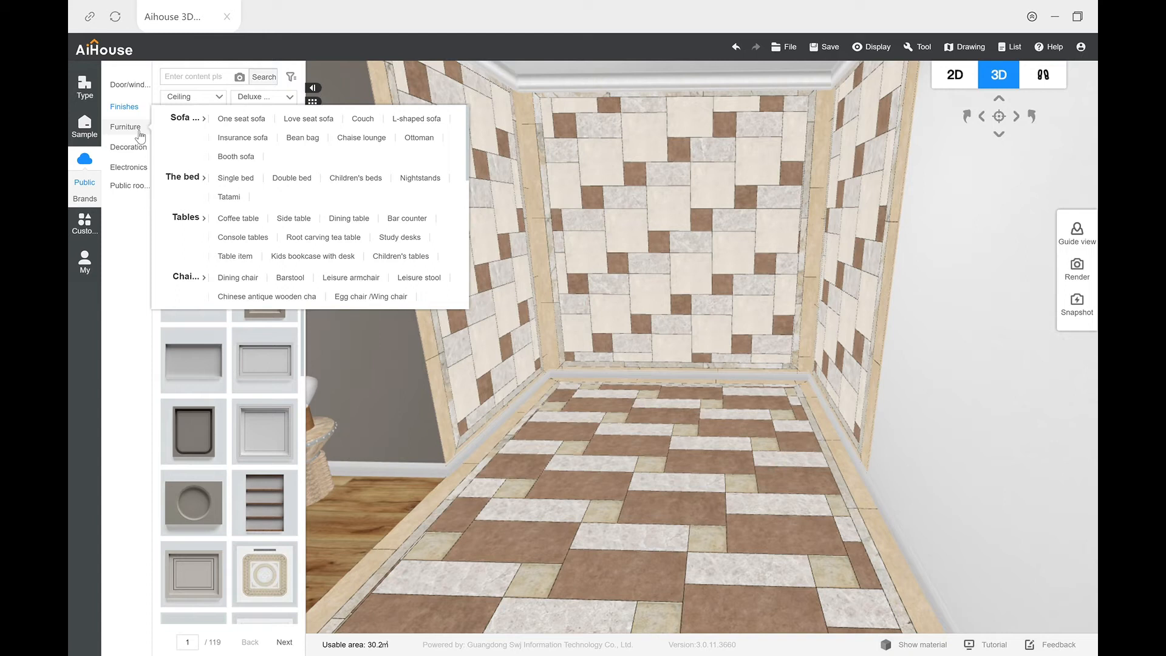
click(141, 135)
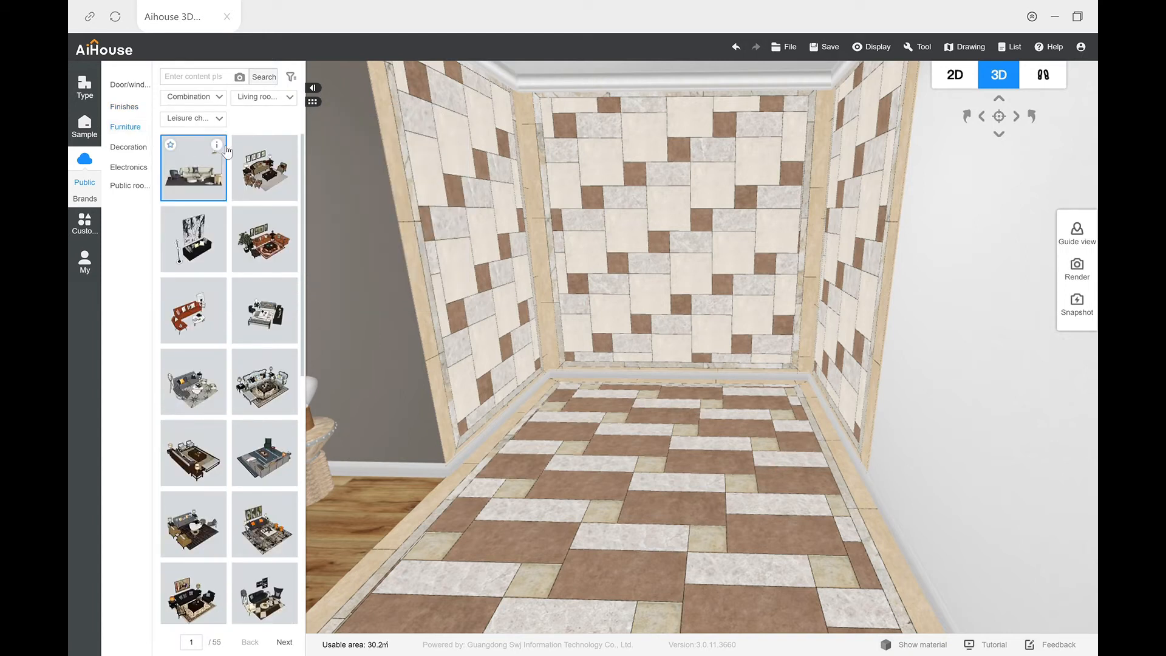
click(220, 97)
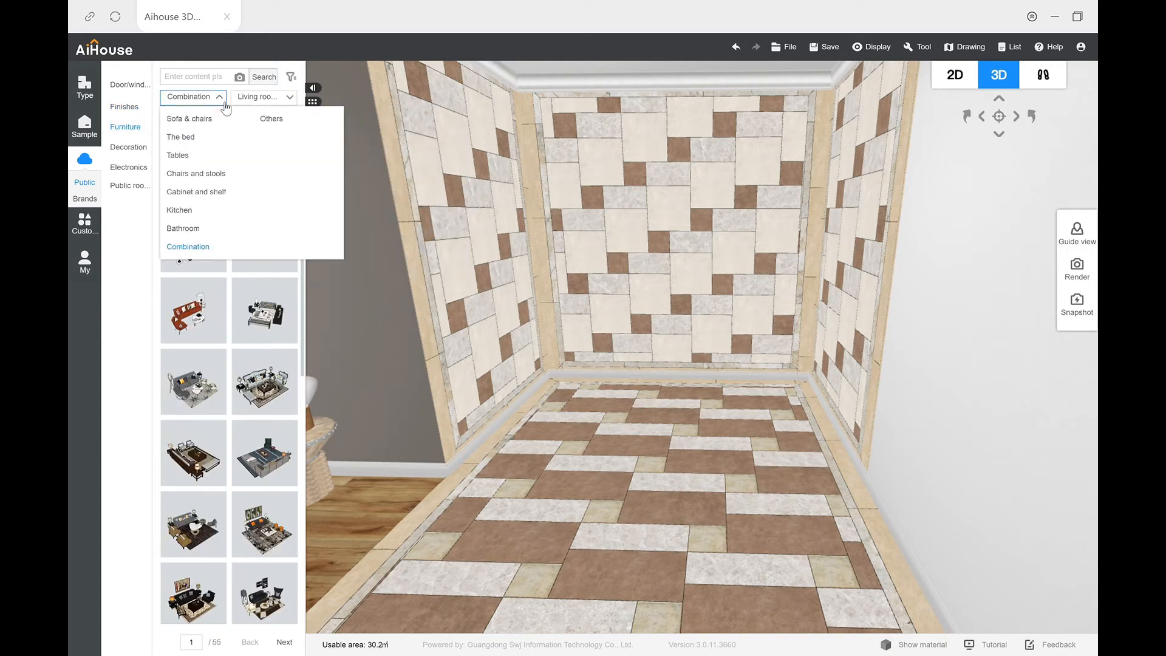
click(193, 229)
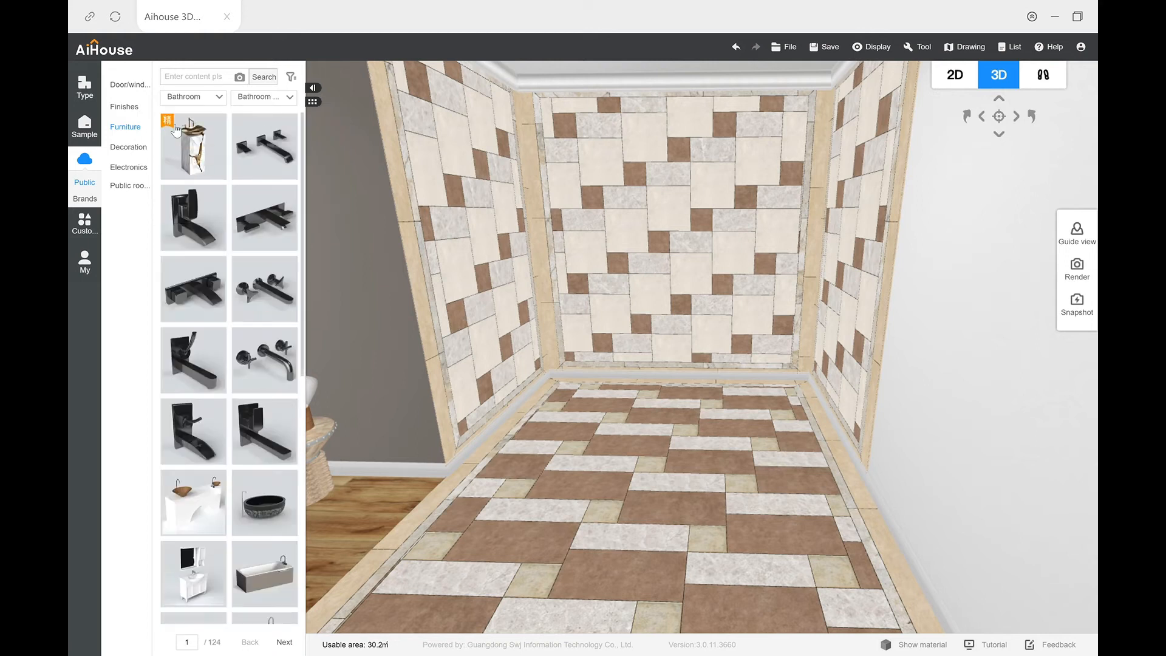
click(260, 100)
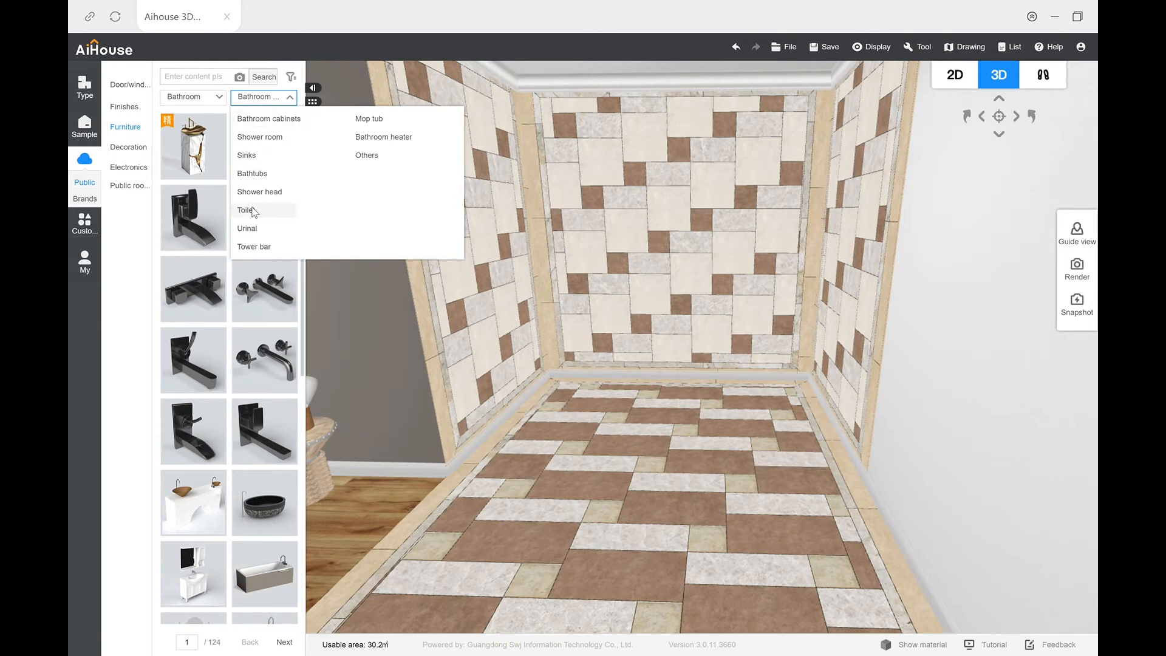
click(273, 139)
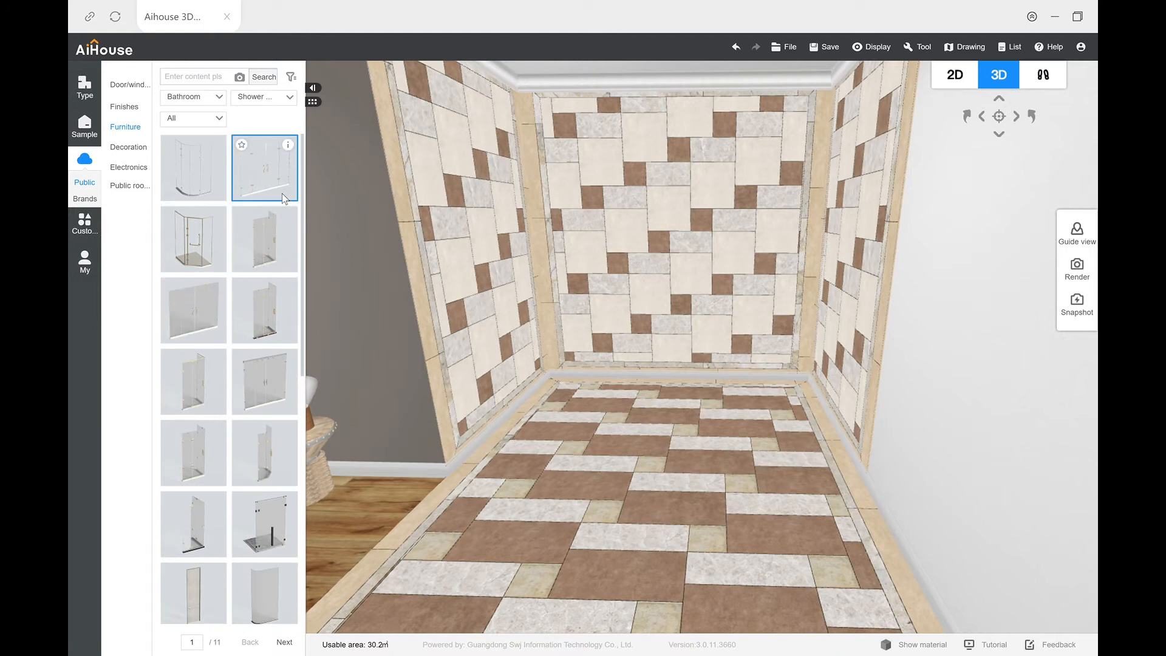
Step: Place the clear glass double-door shower screen in the tiled alcove, turn it parallel to the back wall and move it towards the opening
drag(294, 197, 564, 362)
drag(606, 414, 607, 414)
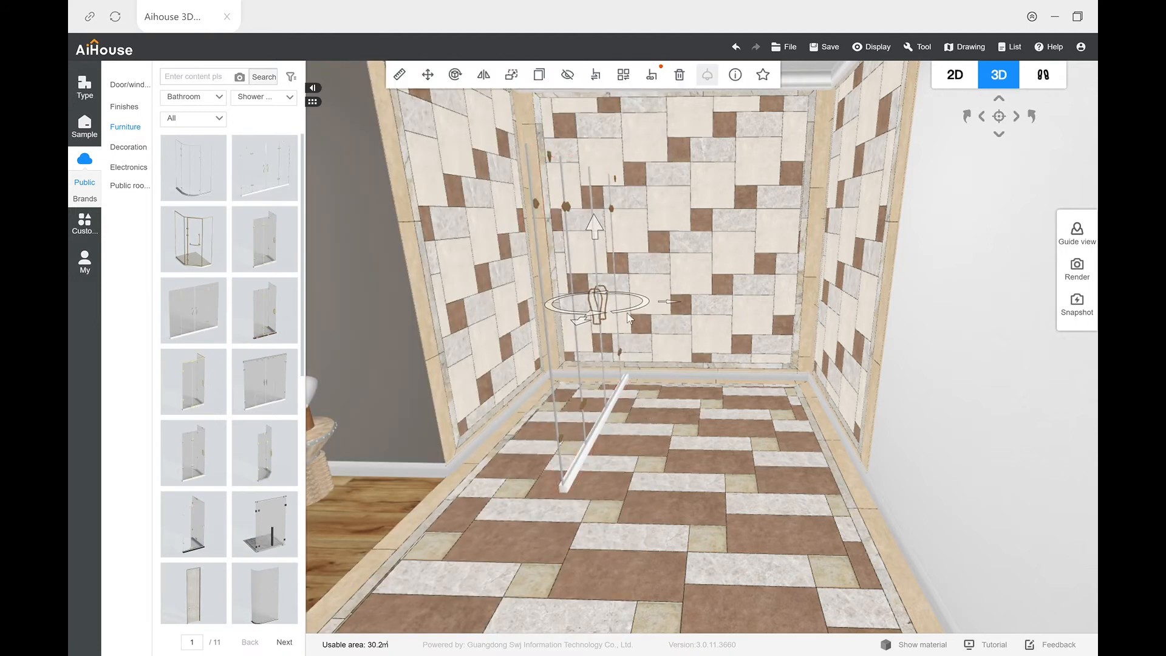
drag(649, 303, 654, 339)
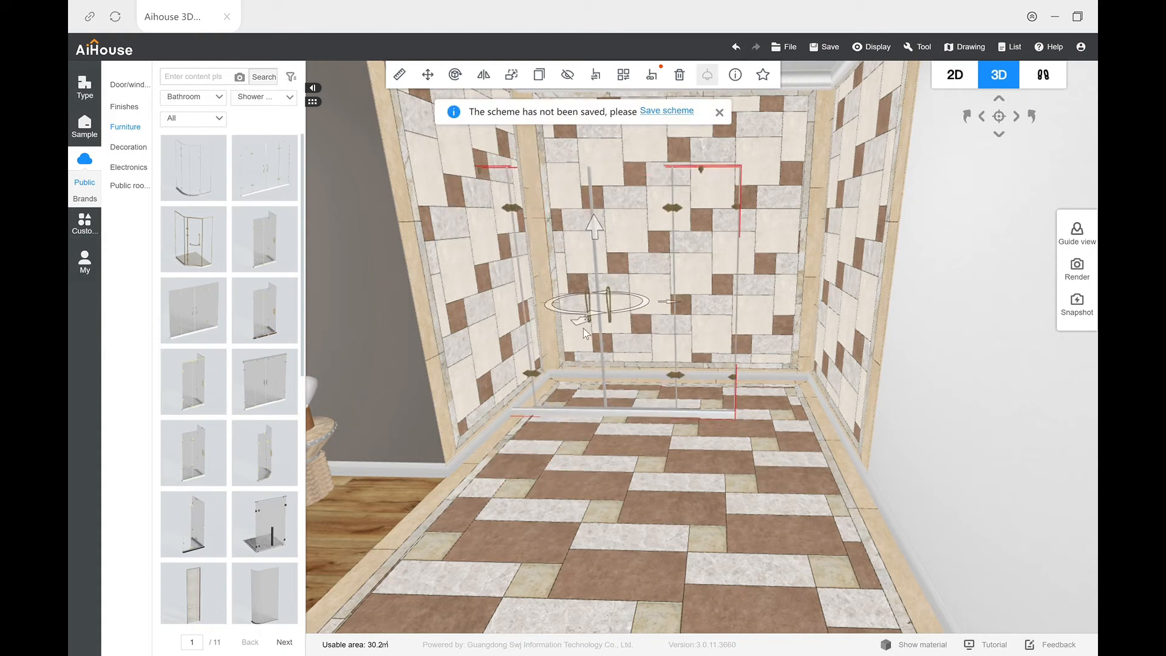
drag(582, 328, 548, 456)
drag(631, 333, 764, 354)
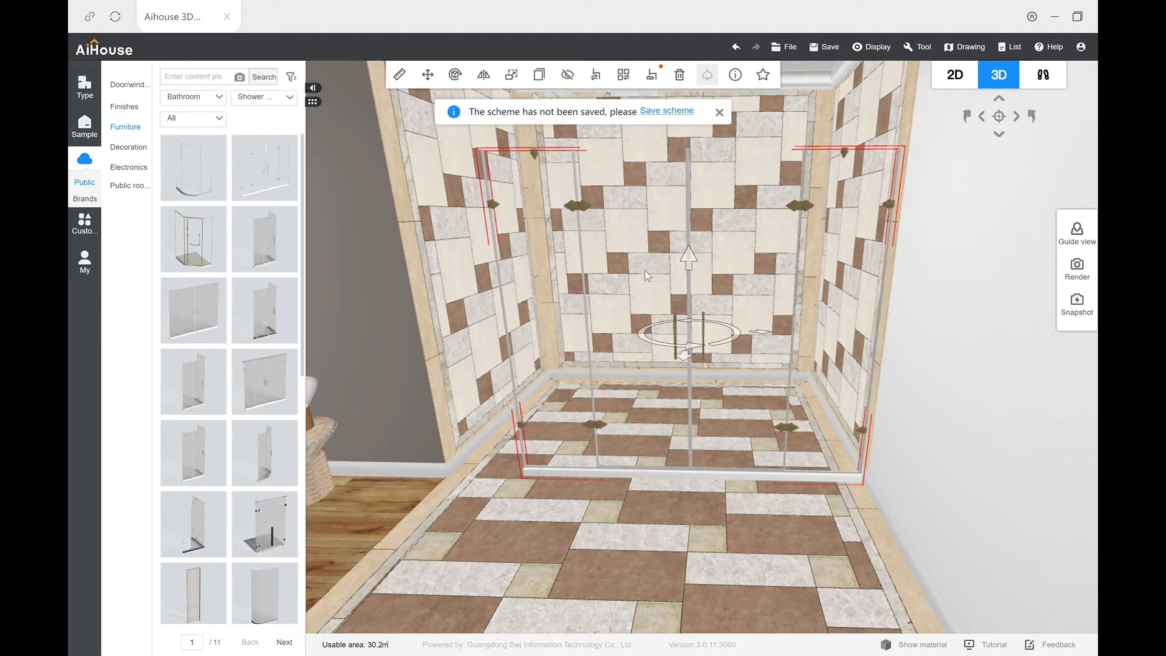
Step: Widen the shower screen so it spans the alcove opening from wall to wall
click(511, 74)
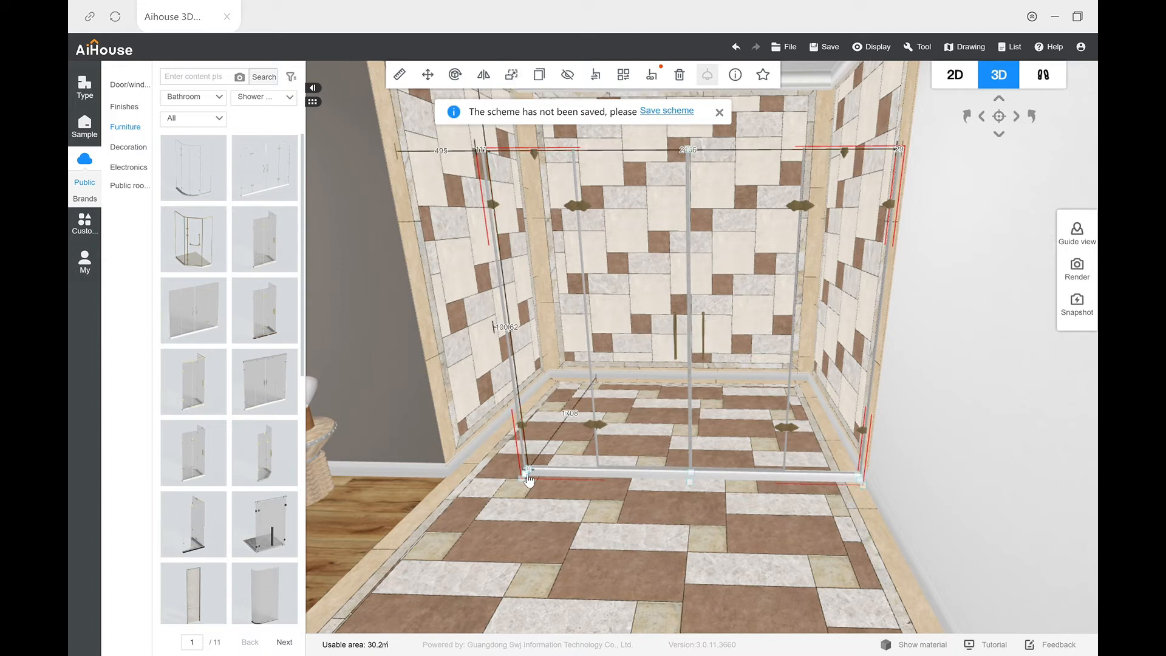
drag(527, 485, 437, 497)
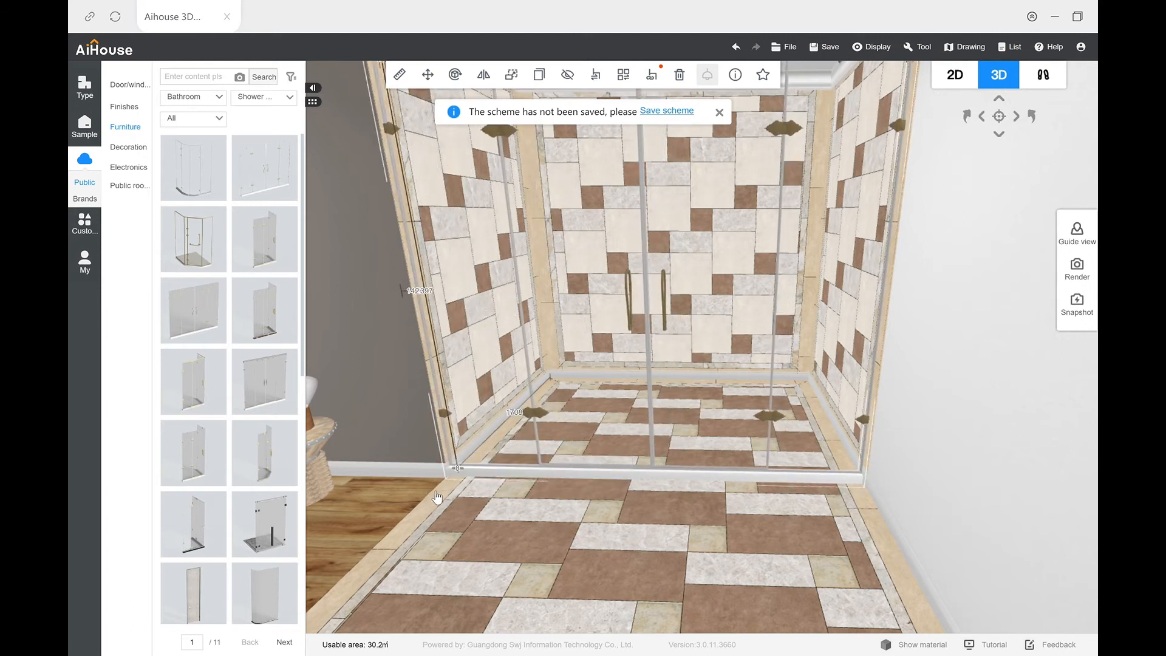
click(580, 523)
Step: Examine the fitted shower screen and the tiled corner, walls and floor inside the shower alcove
mouse_move(623, 533)
mouse_down()
mouse_move(661, 509)
mouse_move(556, 509)
mouse_move(561, 534)
mouse_move(616, 528)
mouse_up()
scroll(748, 447, down, 5)
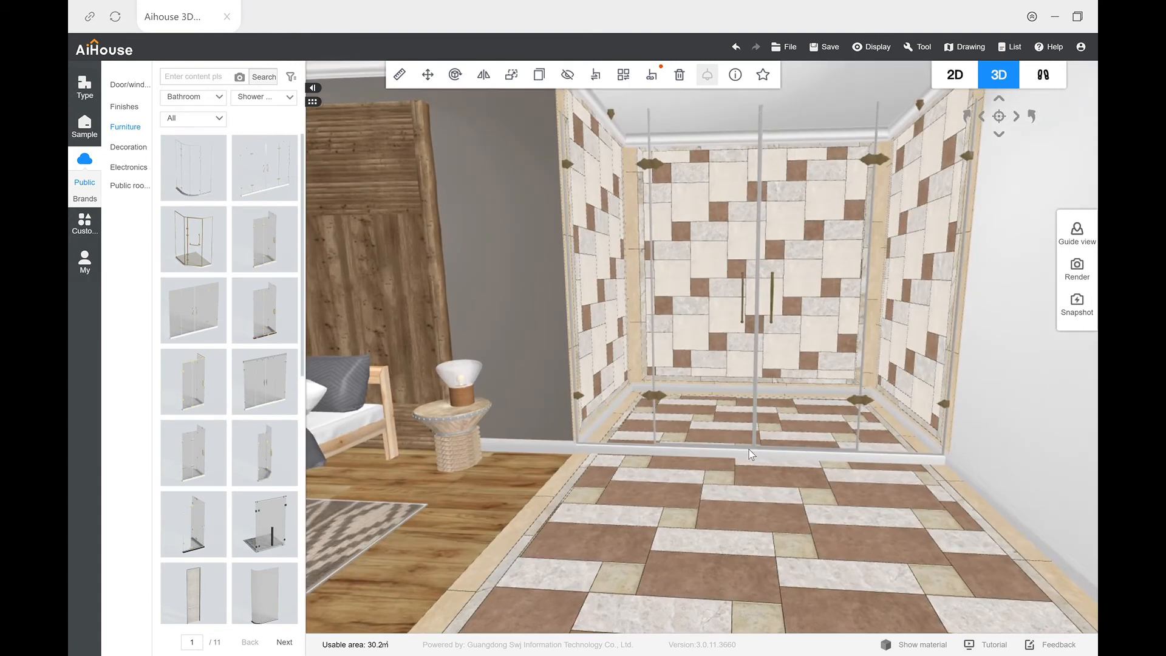
mouse_move(757, 451)
mouse_down()
mouse_move(726, 464)
mouse_move(748, 466)
mouse_up()
scroll(781, 317, up, 3)
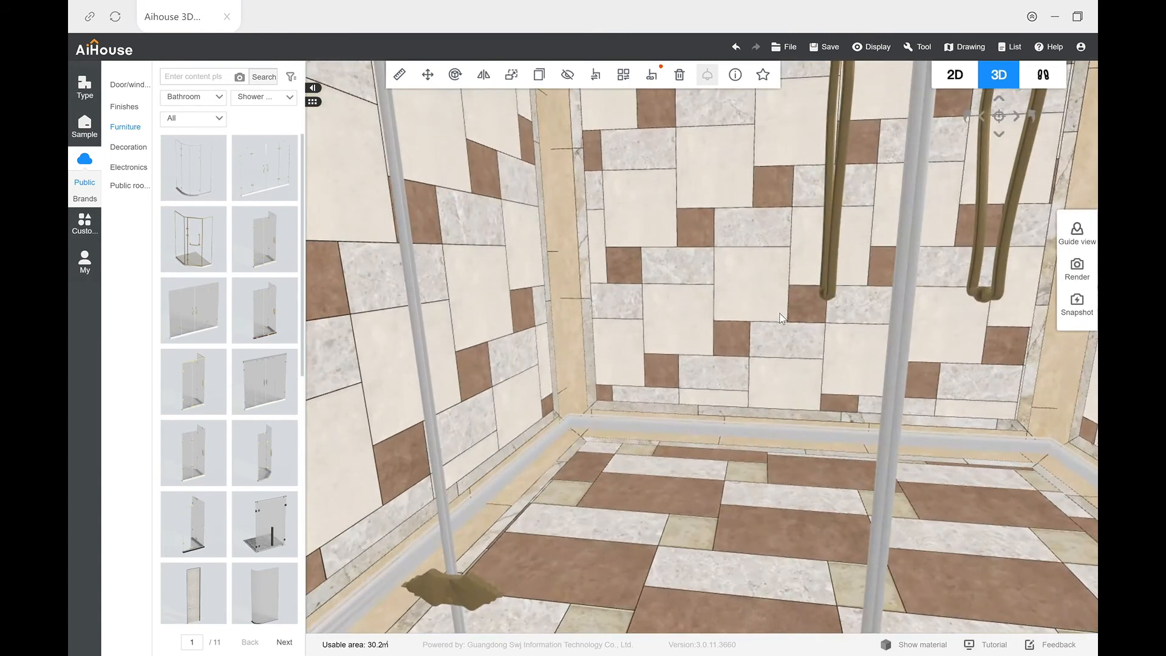
scroll(778, 315, up, 5)
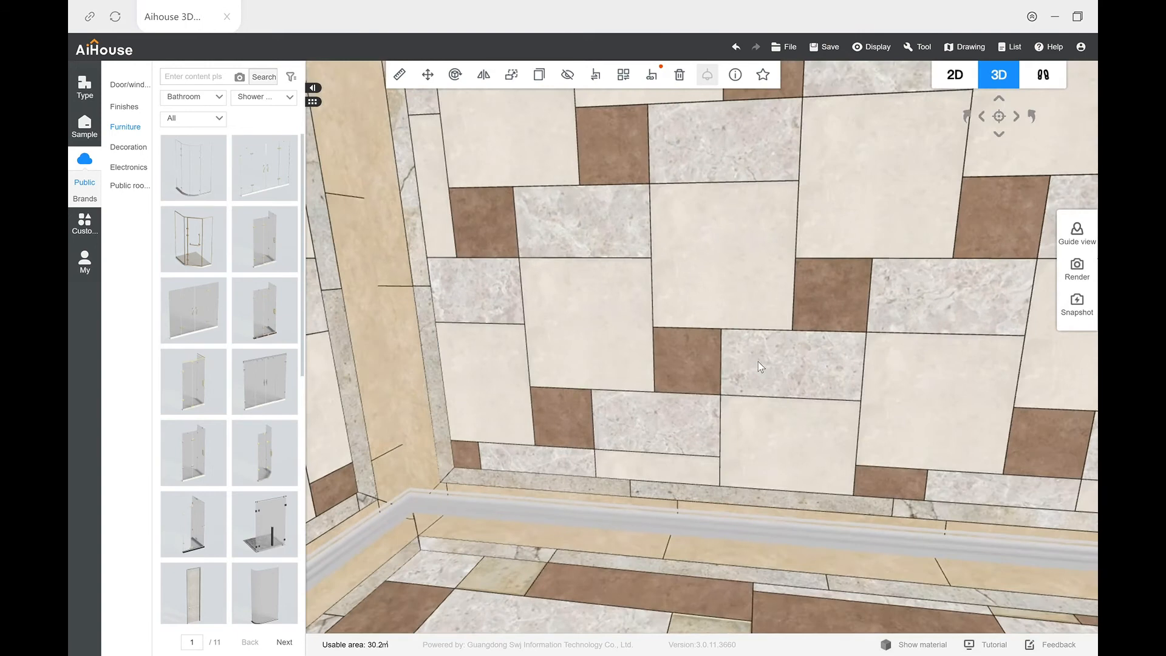
scroll(696, 384, down, 3)
drag(655, 363, 724, 381)
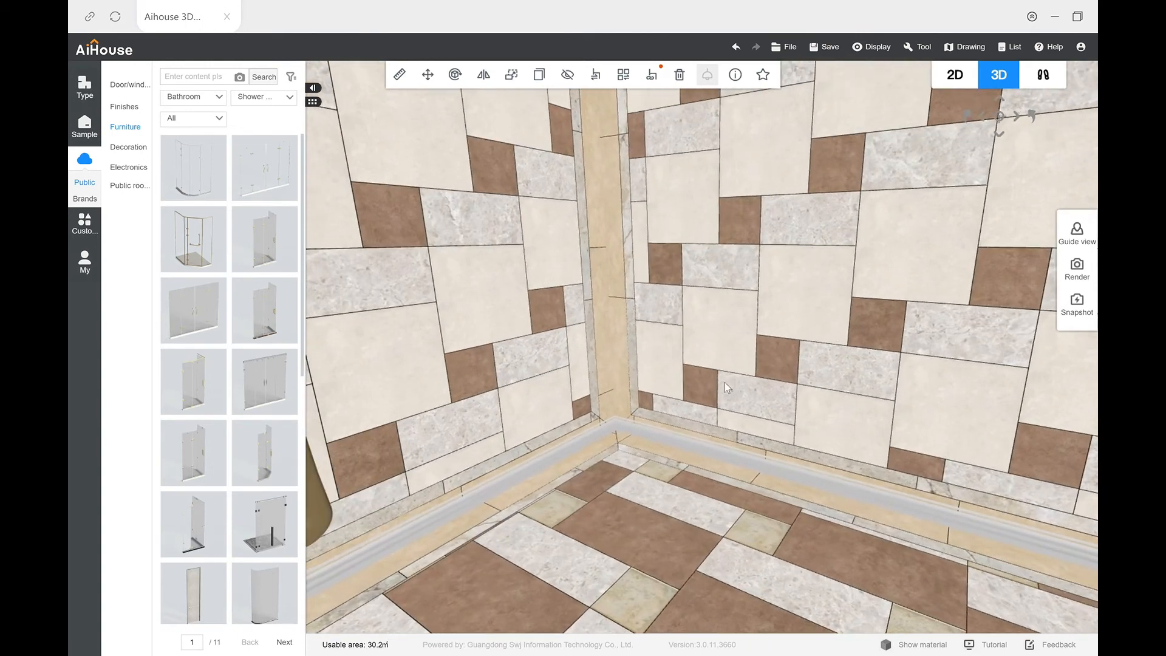
scroll(651, 392, down, 4)
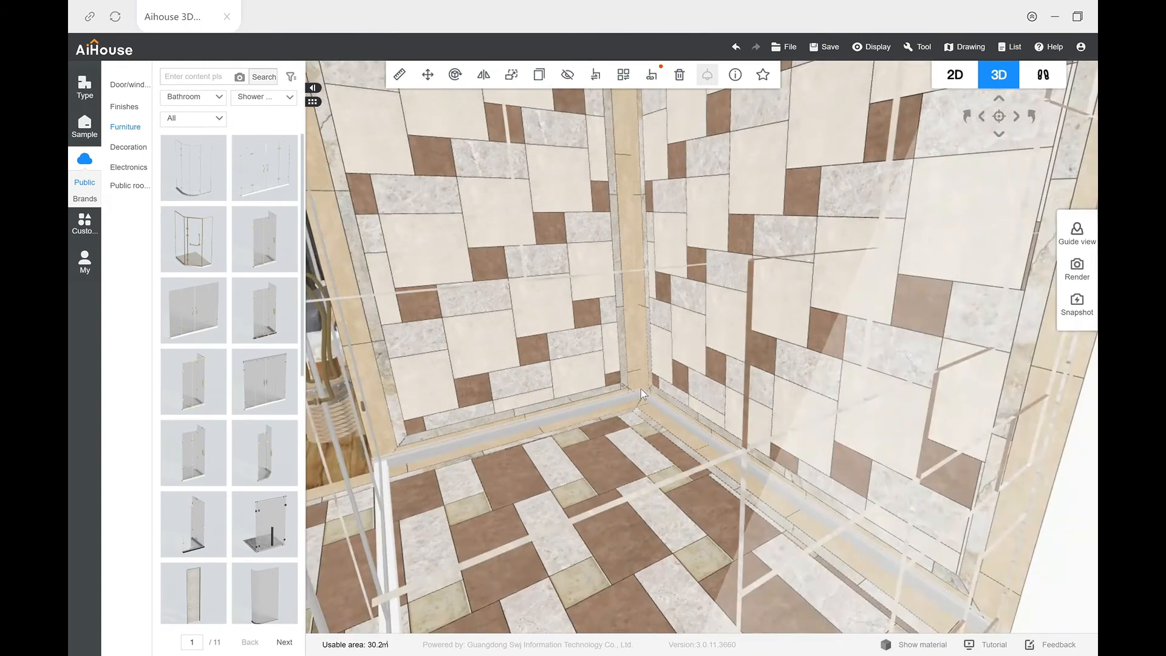
scroll(641, 389, up, 4)
scroll(662, 414, down, 4)
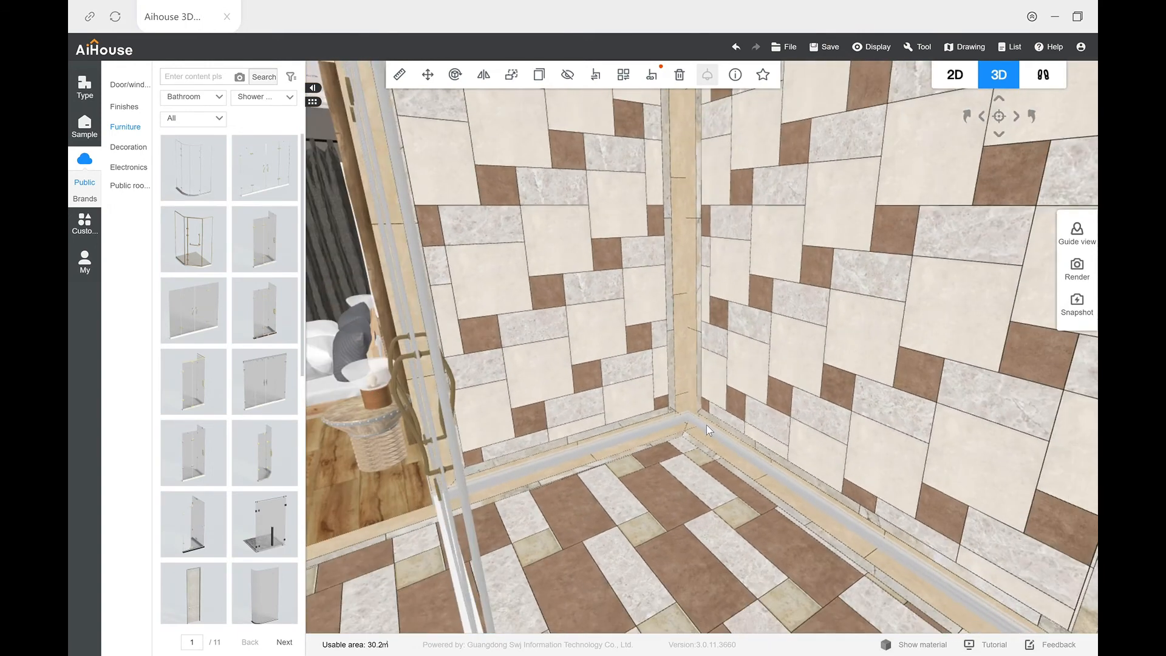
scroll(706, 425, up, 4)
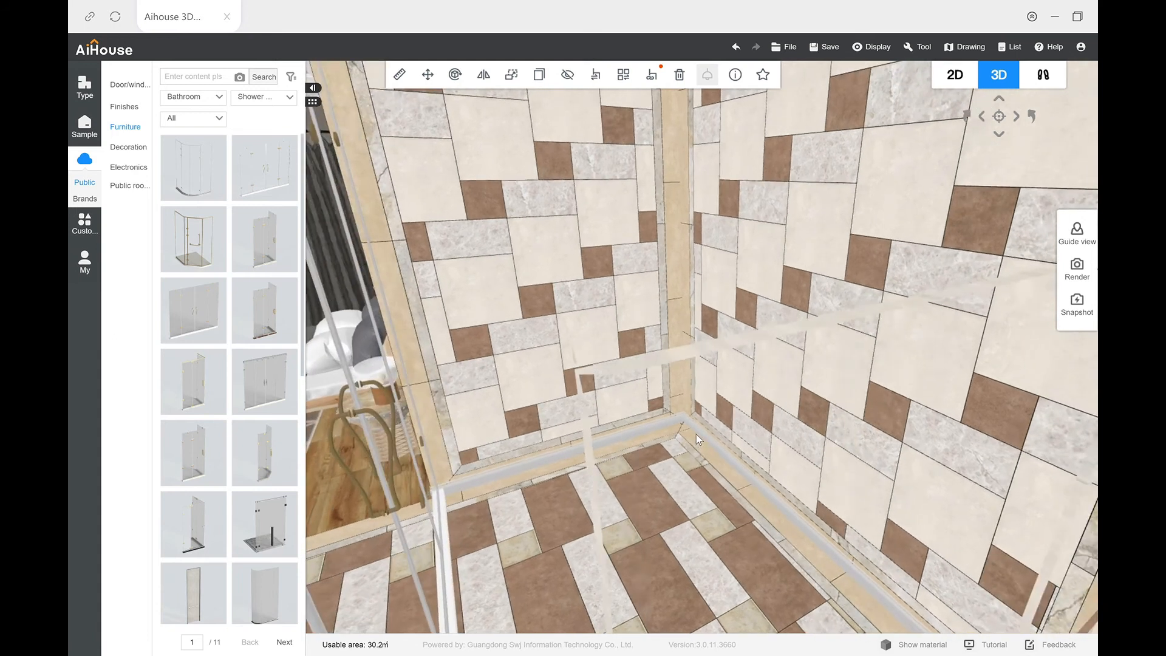
scroll(696, 434, up, 2)
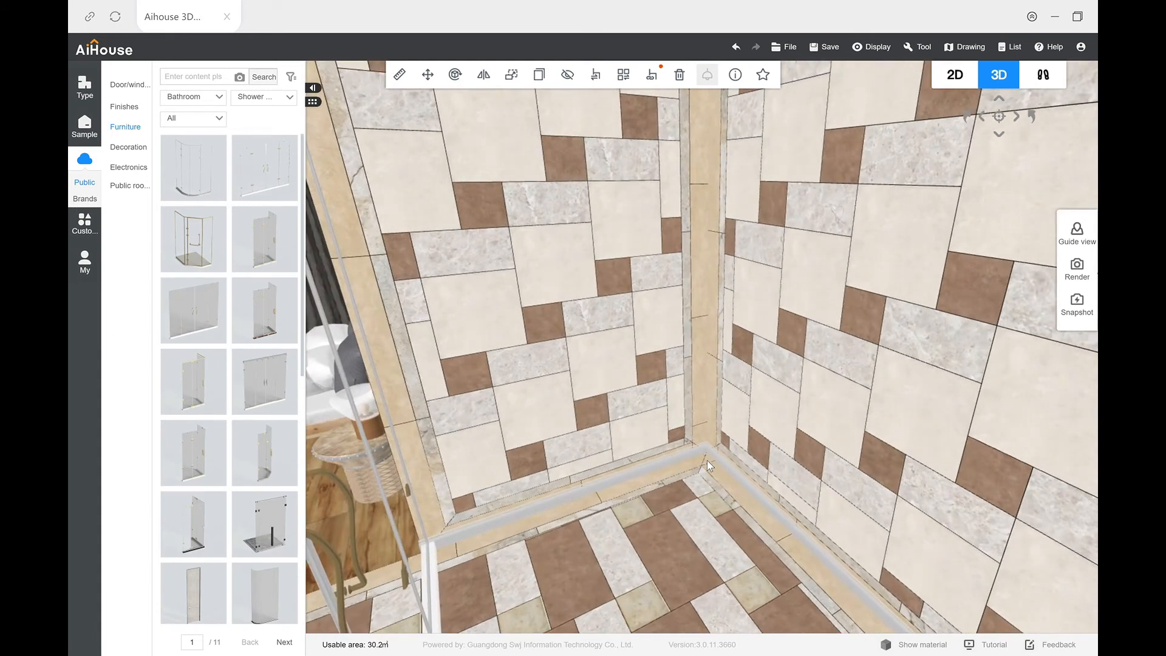
scroll(707, 461, up, 1)
scroll(624, 461, down, 1)
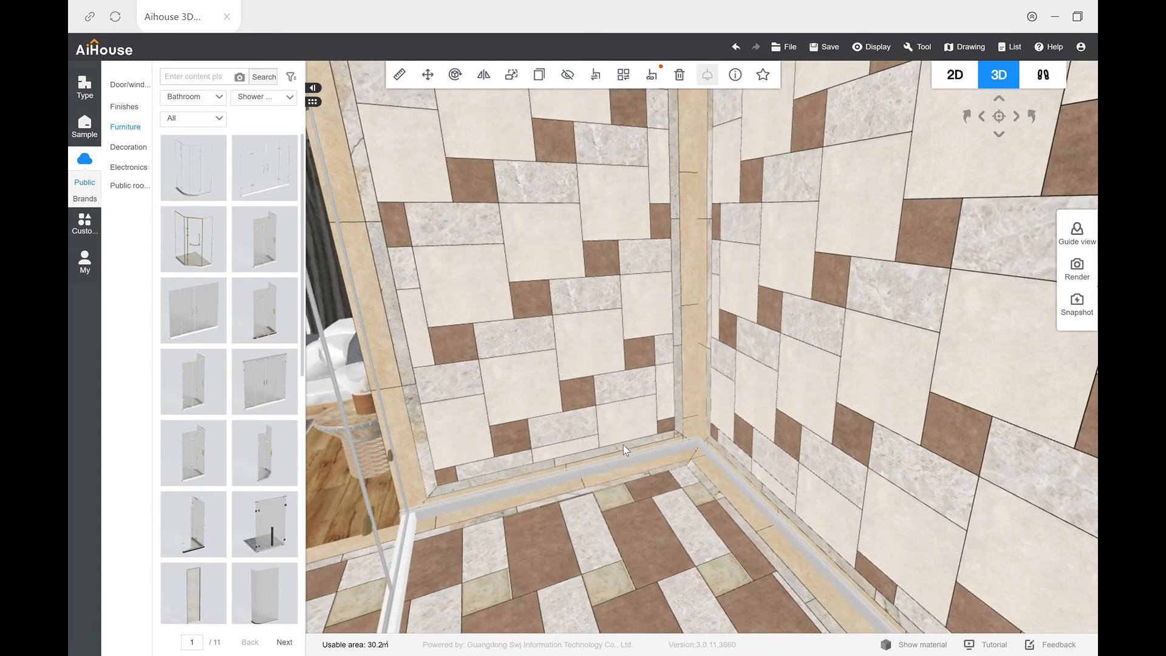
scroll(613, 448, down, 2)
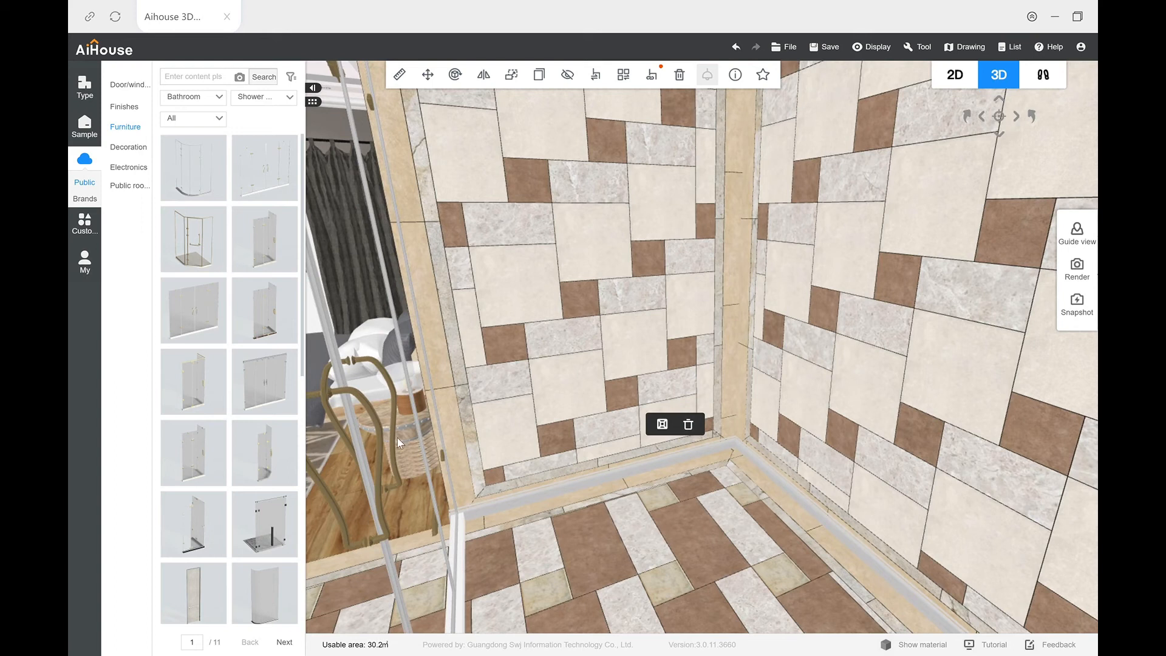
mouse_move(526, 487)
mouse_down()
mouse_move(542, 488)
mouse_move(512, 491)
mouse_up()
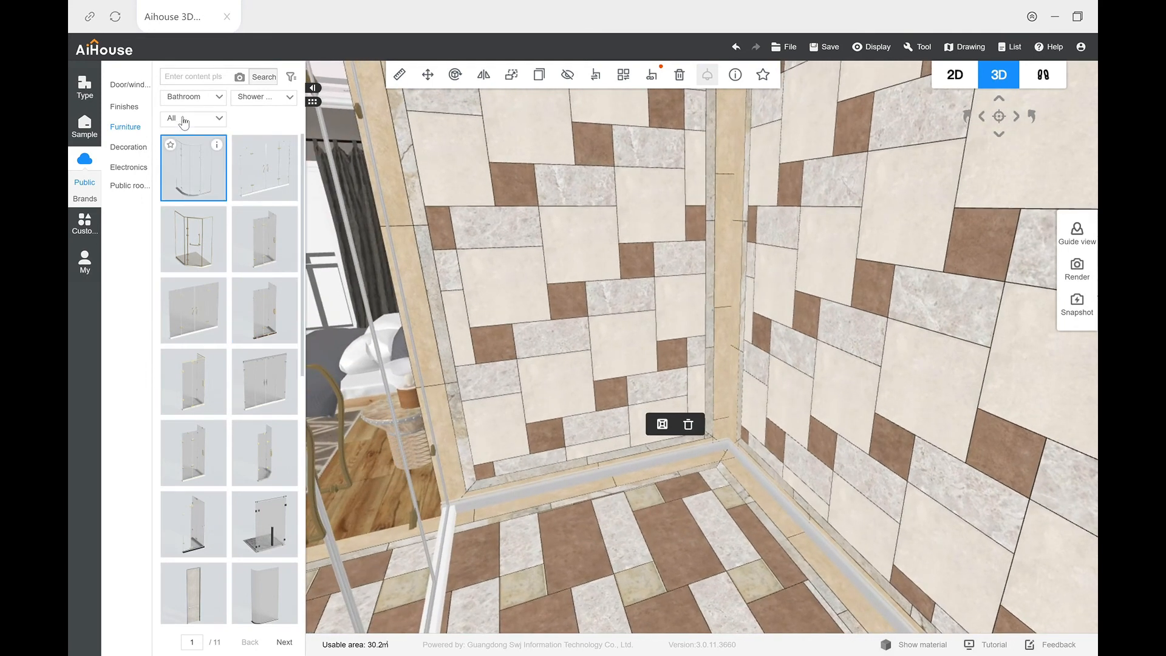
Step: Mount a wall shower set with round overhead and hand shower from the shower head category on the alcove's side wall nearest the bed
click(246, 100)
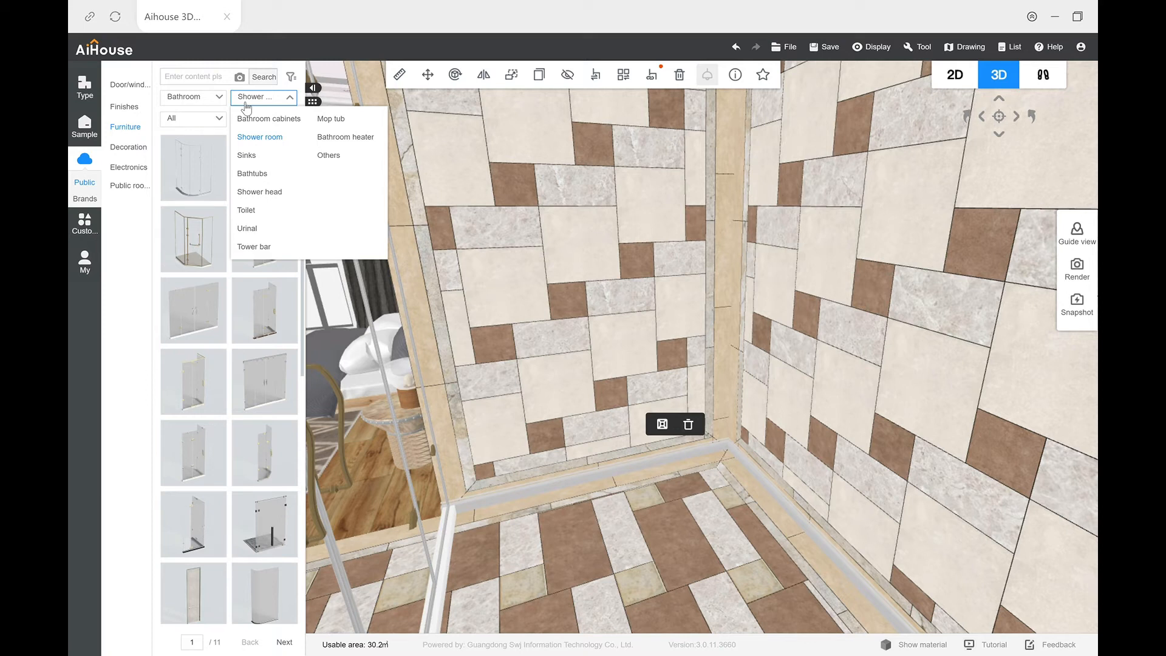
click(260, 191)
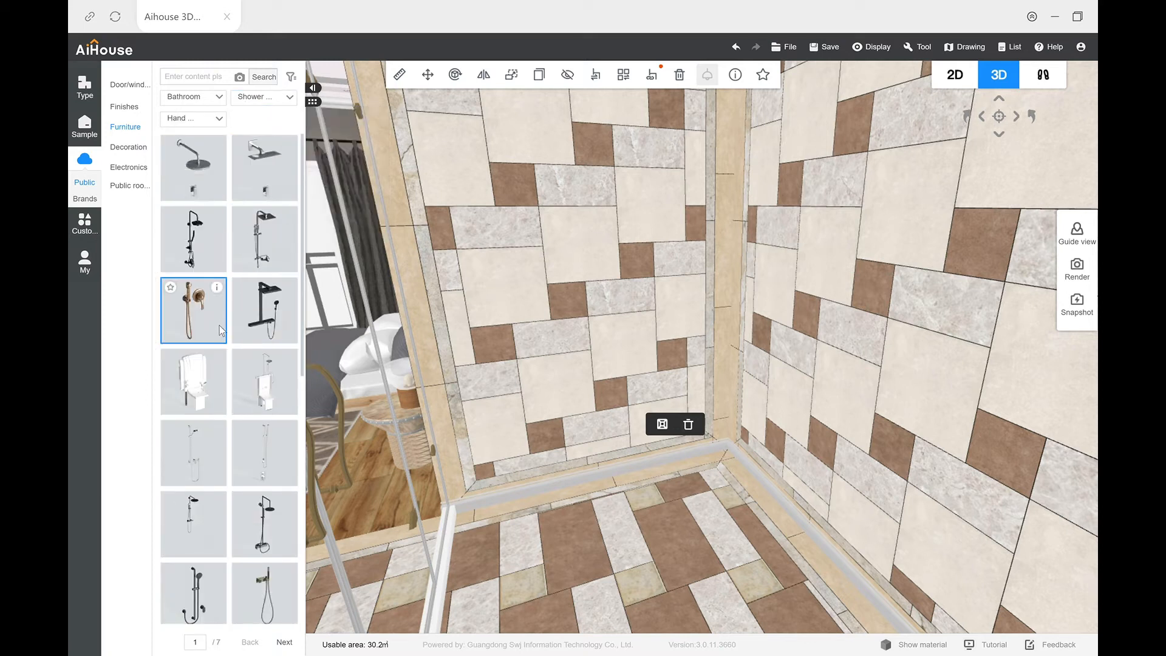
scroll(220, 329, down, 8)
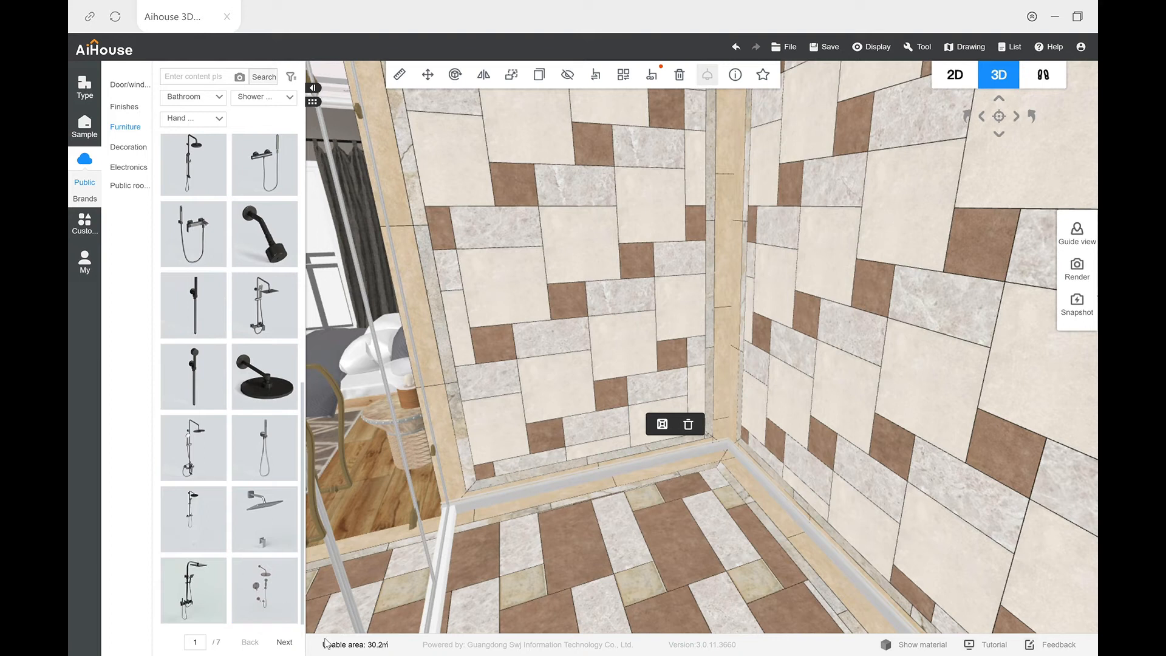
click(271, 623)
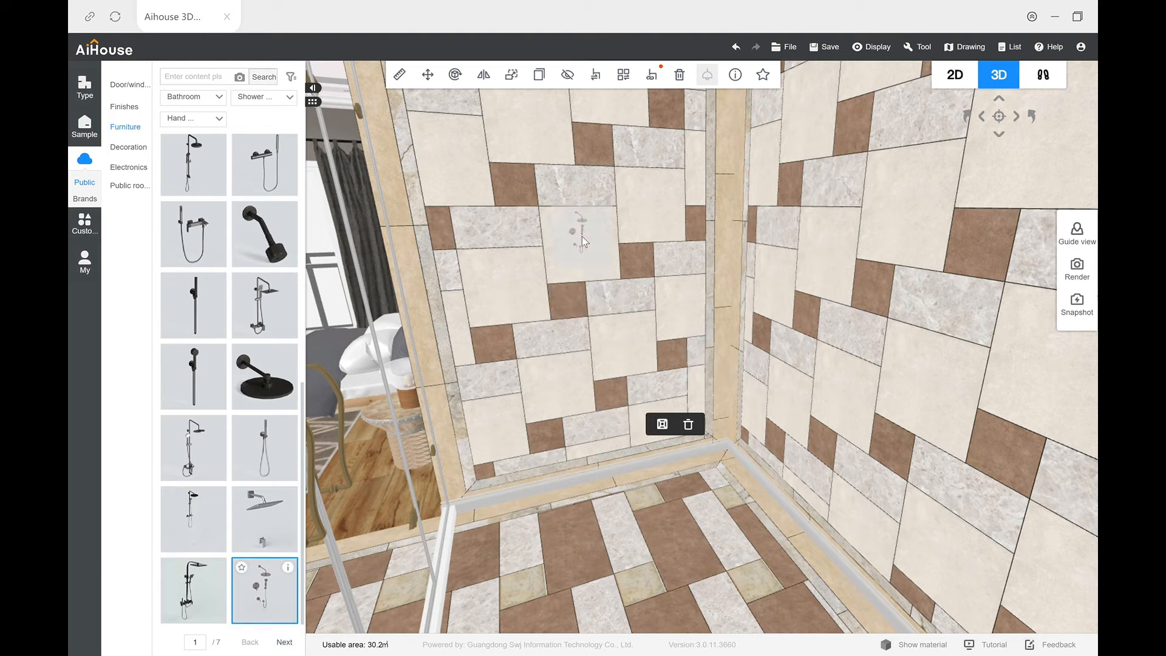
click(582, 242)
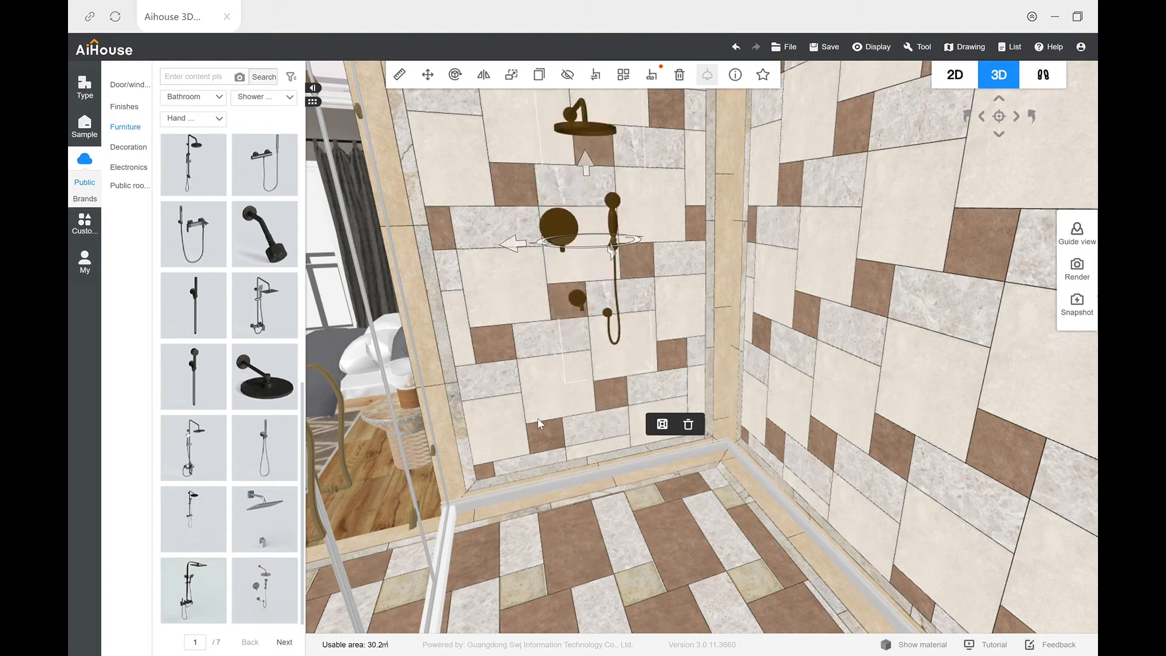
Step: Copy the wall shower set and move the copy onto the opposite side wall of the alcove
drag(559, 457, 819, 465)
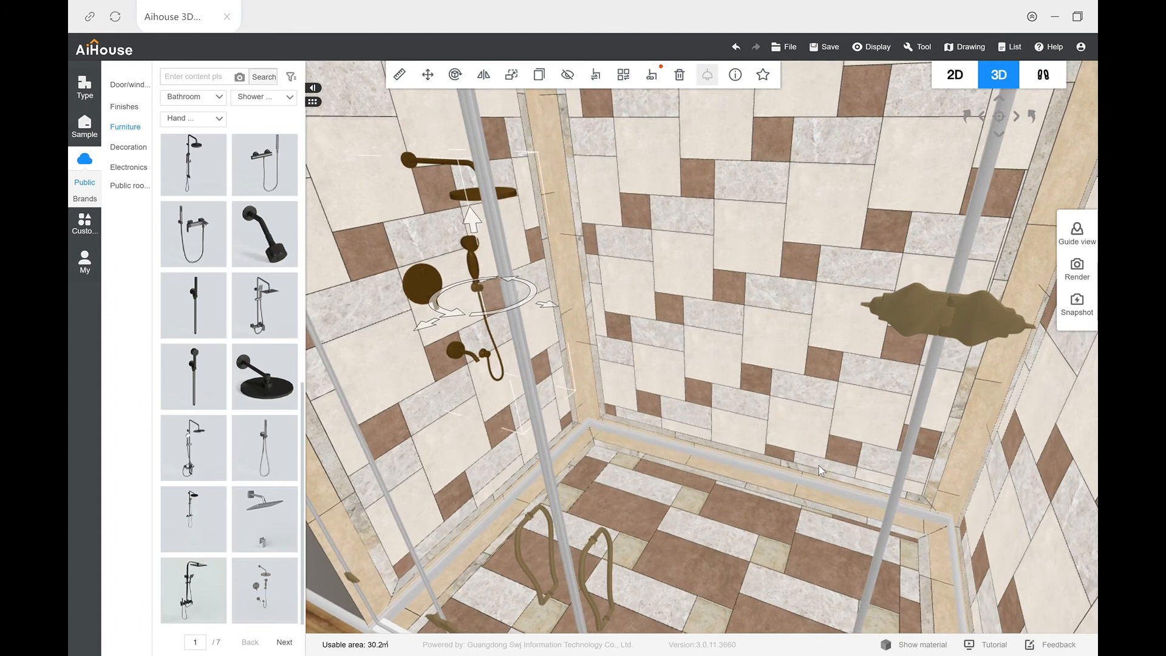
click(548, 80)
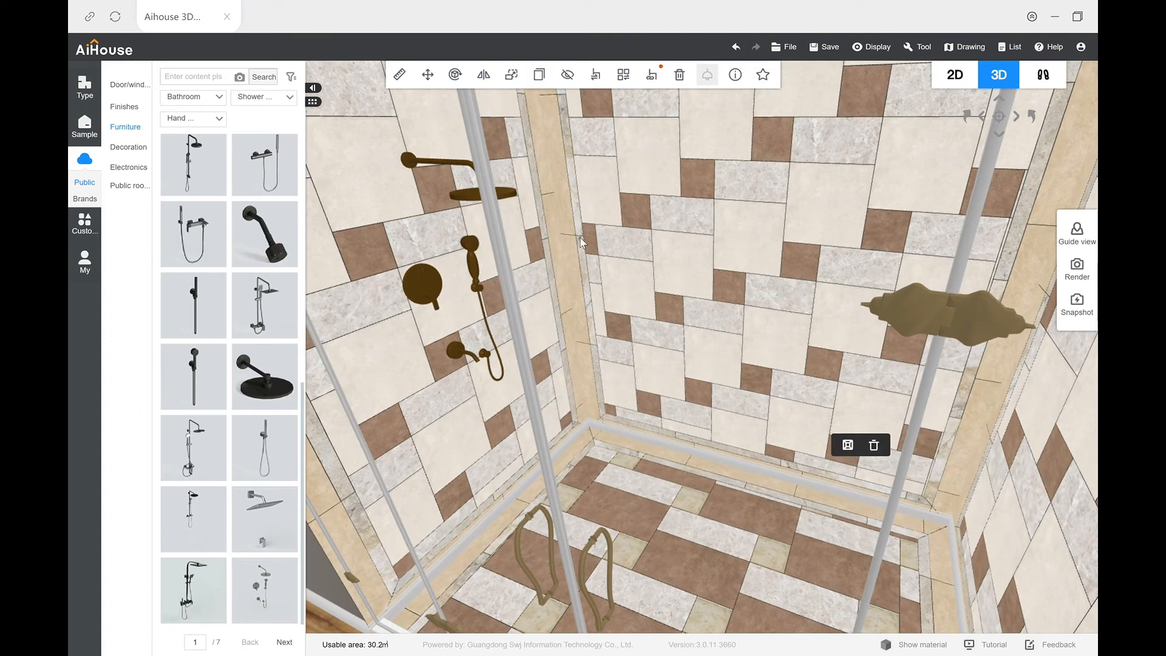
click(539, 76)
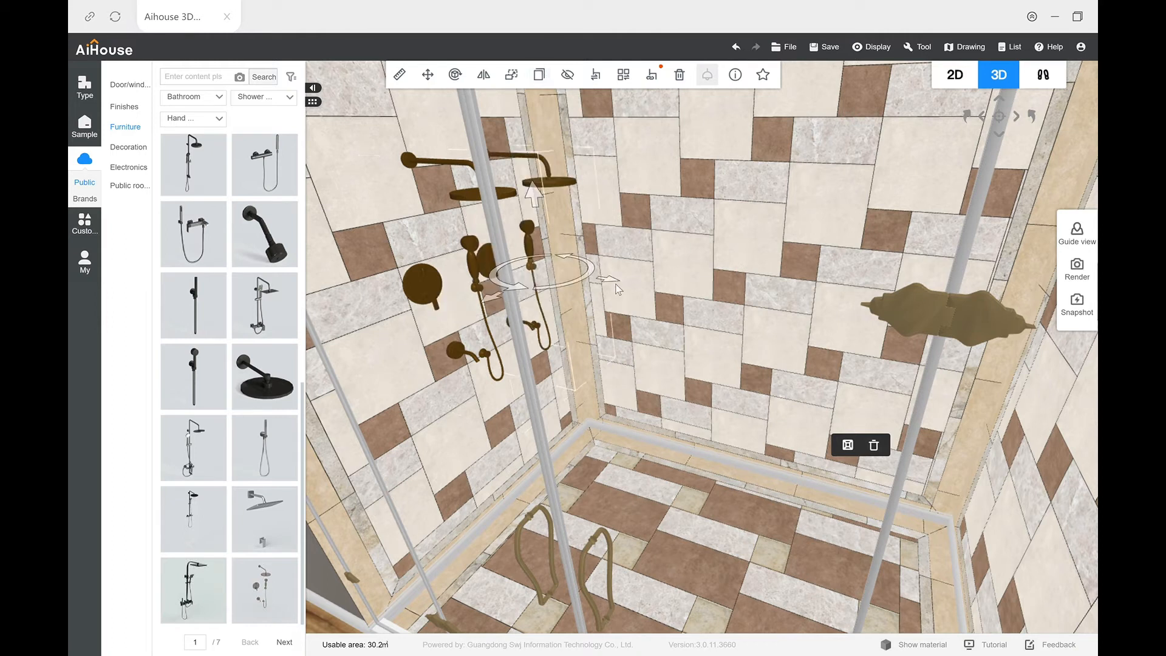
drag(609, 282, 865, 358)
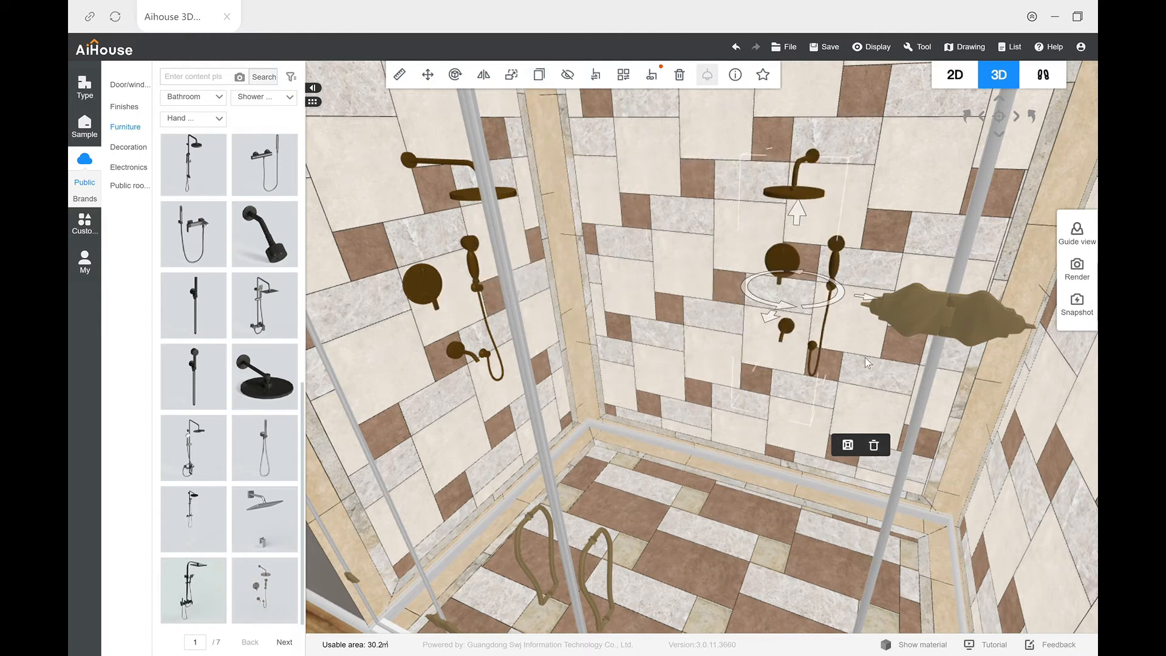
mouse_move(753, 376)
mouse_down()
mouse_move(833, 367)
mouse_move(763, 361)
mouse_up()
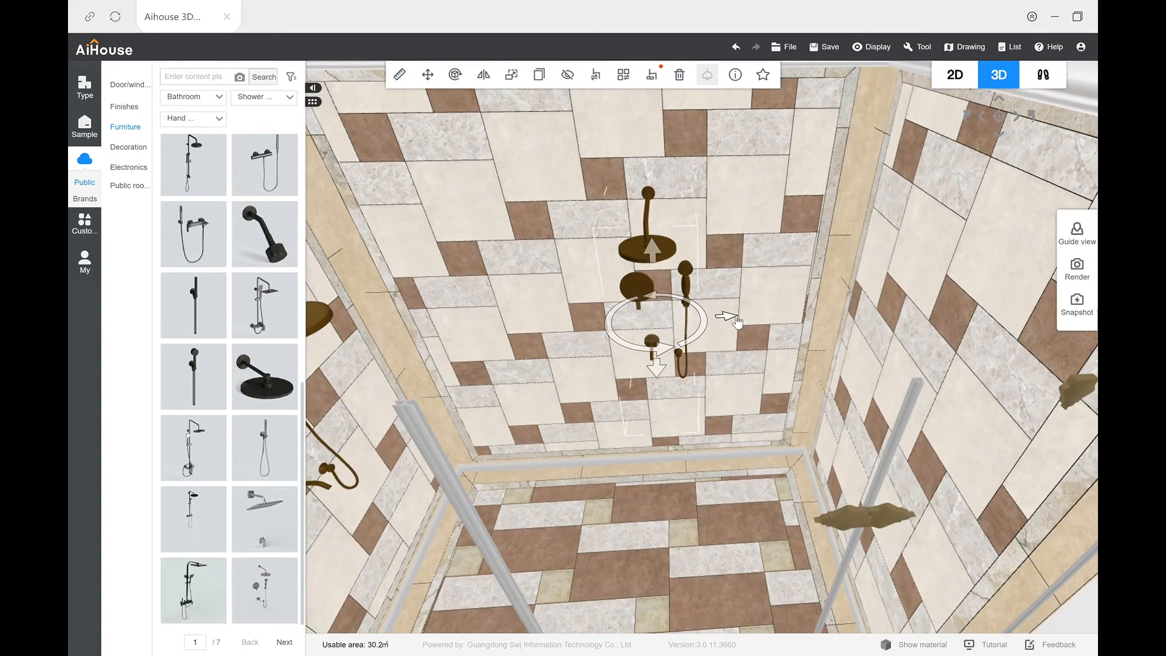
key(ctrl+z)
click(839, 375)
drag(839, 374, 816, 460)
drag(662, 450, 612, 431)
Step: Inspect the finished shower enclosure and the bare white walls around the remaining tiled floor
scroll(647, 453, down, 5)
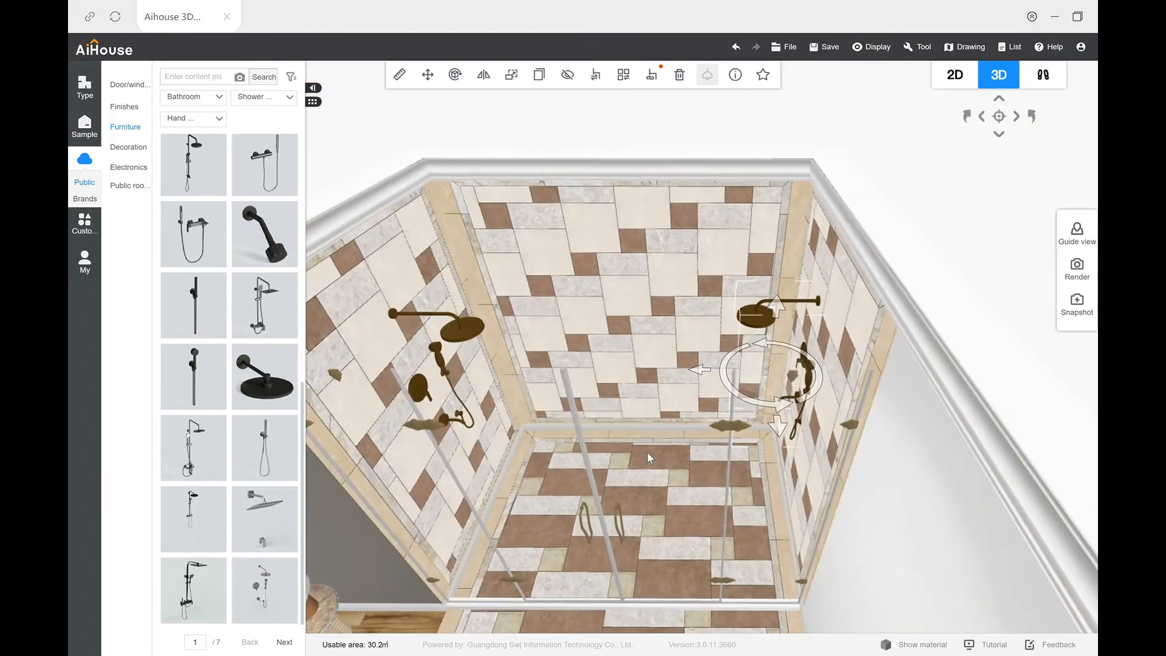
scroll(648, 453, up, 4)
drag(808, 434, 812, 440)
drag(587, 495, 594, 413)
scroll(594, 414, down, 4)
scroll(595, 418, down, 3)
scroll(601, 425, up, 7)
scroll(607, 435, down, 5)
drag(735, 450, 822, 455)
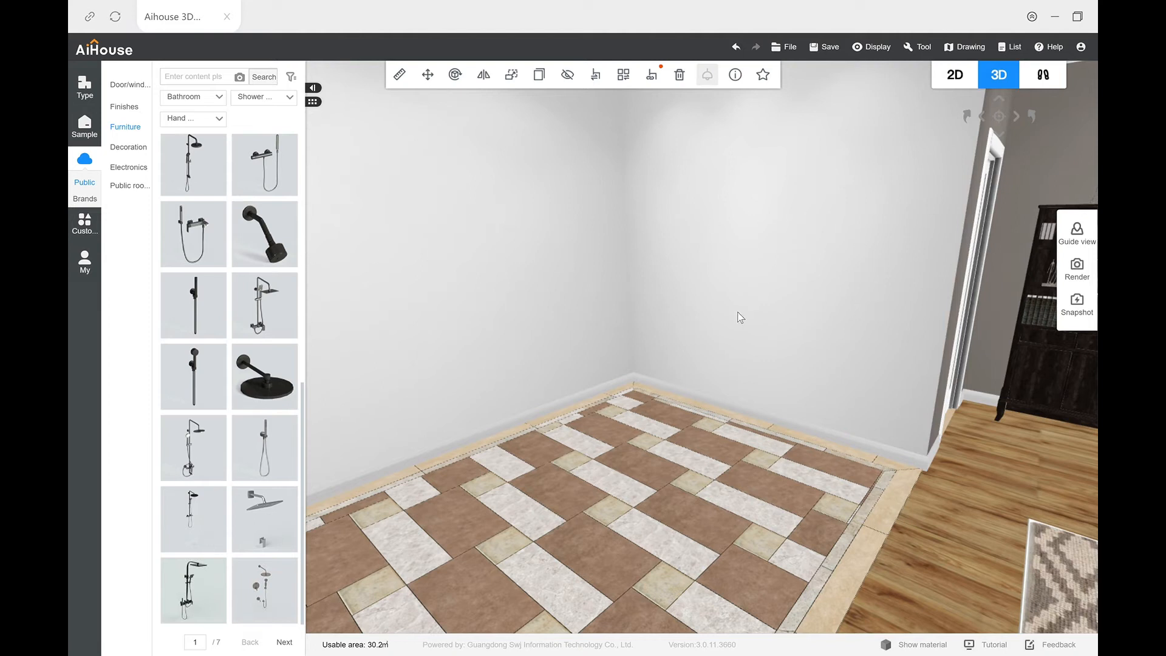
drag(750, 309, 808, 359)
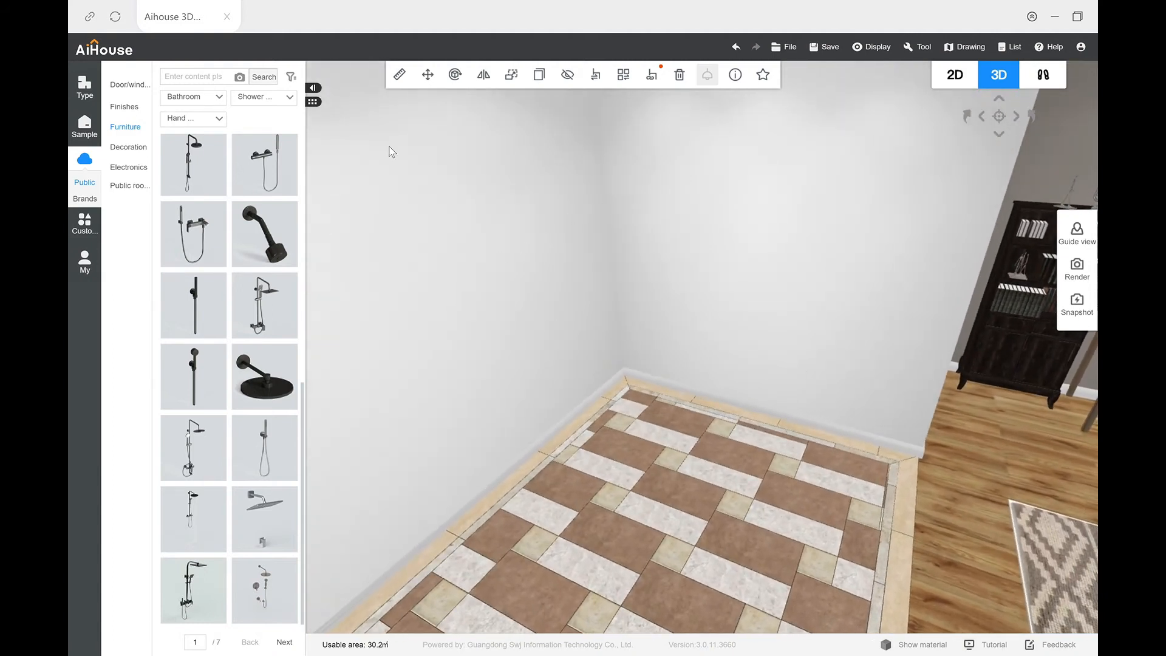
Step: Look through the neutral-colour lacquer finishes for a paint for the bare white alcove walls
mouse_move(134, 107)
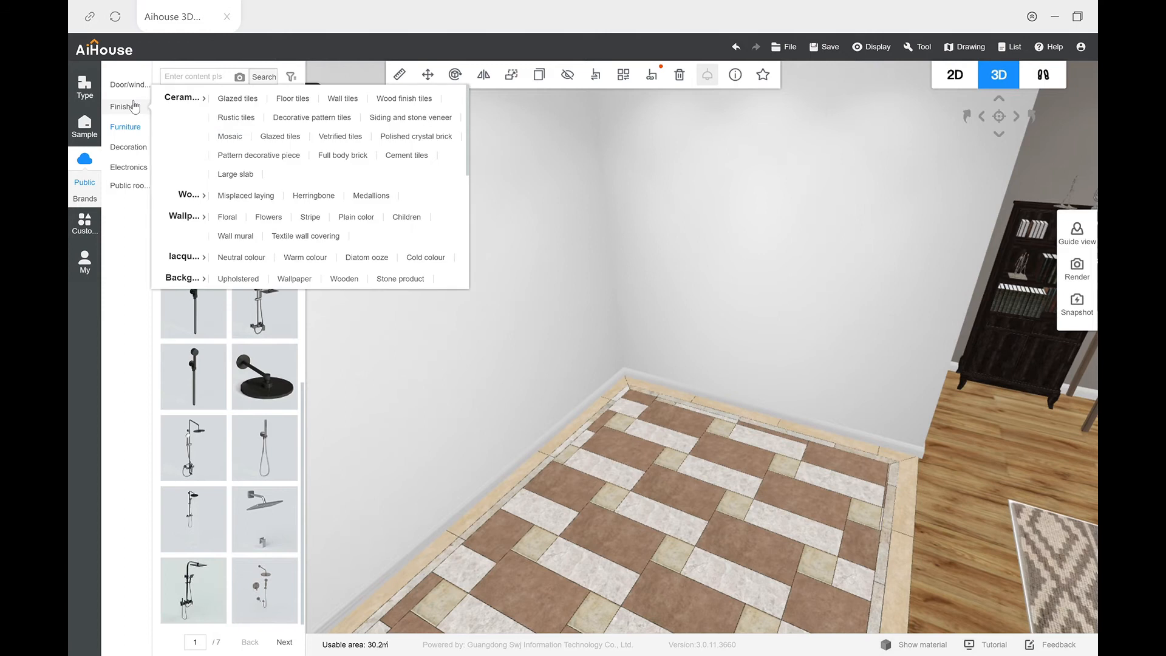
click(238, 99)
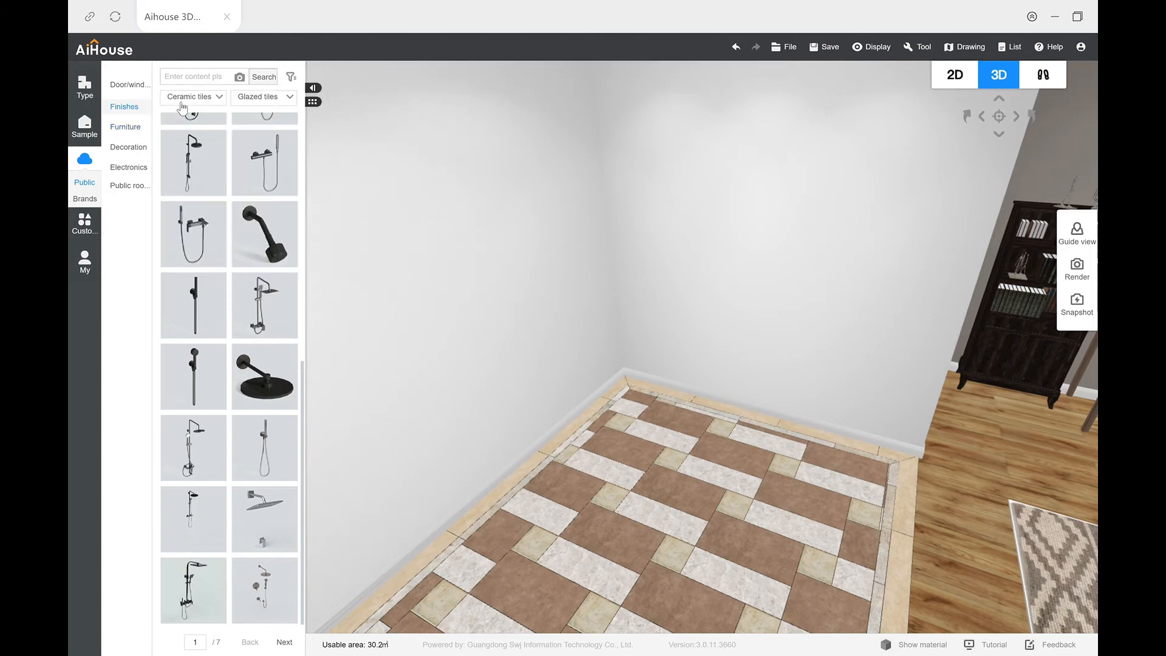
click(245, 100)
click(200, 97)
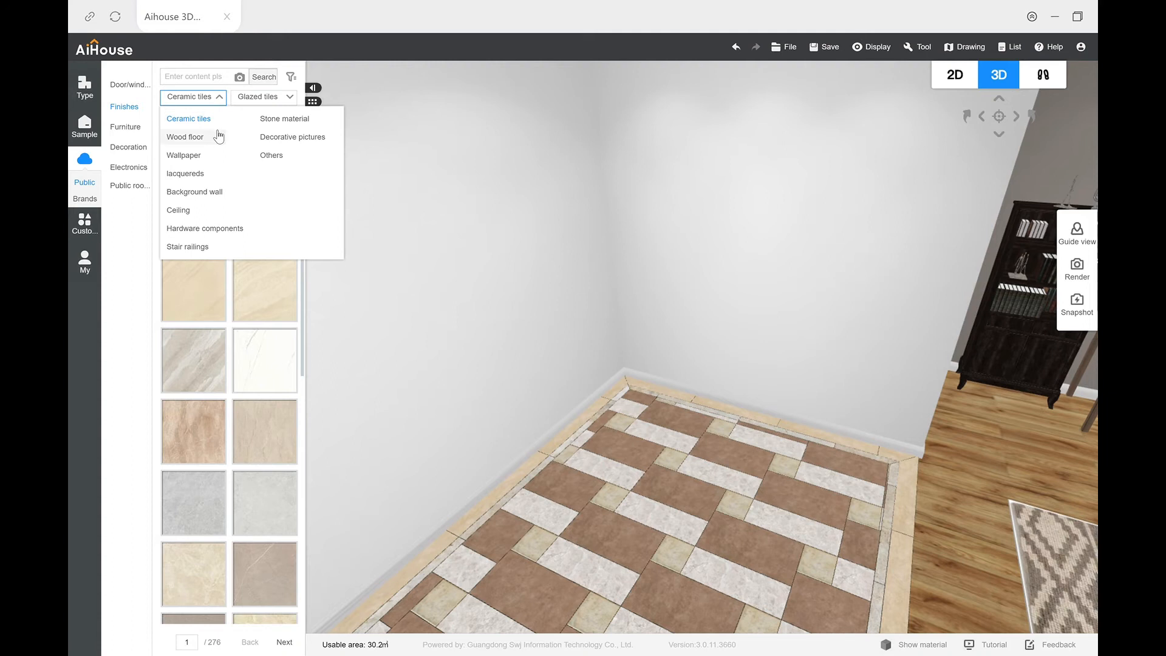
click(200, 174)
click(272, 100)
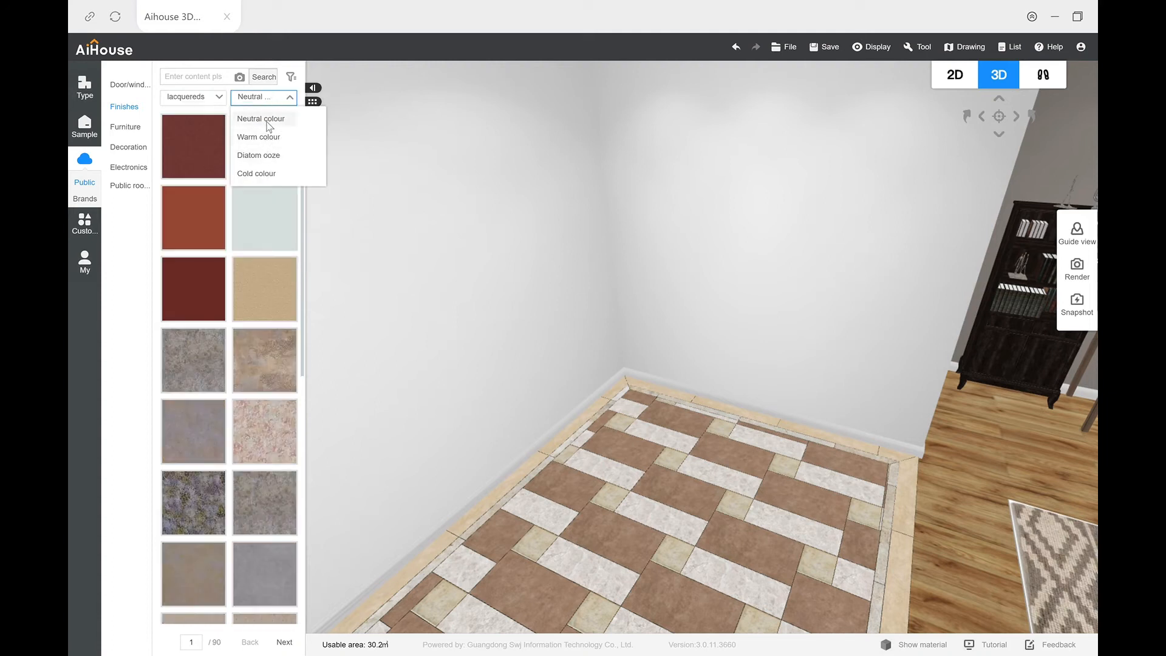
click(267, 122)
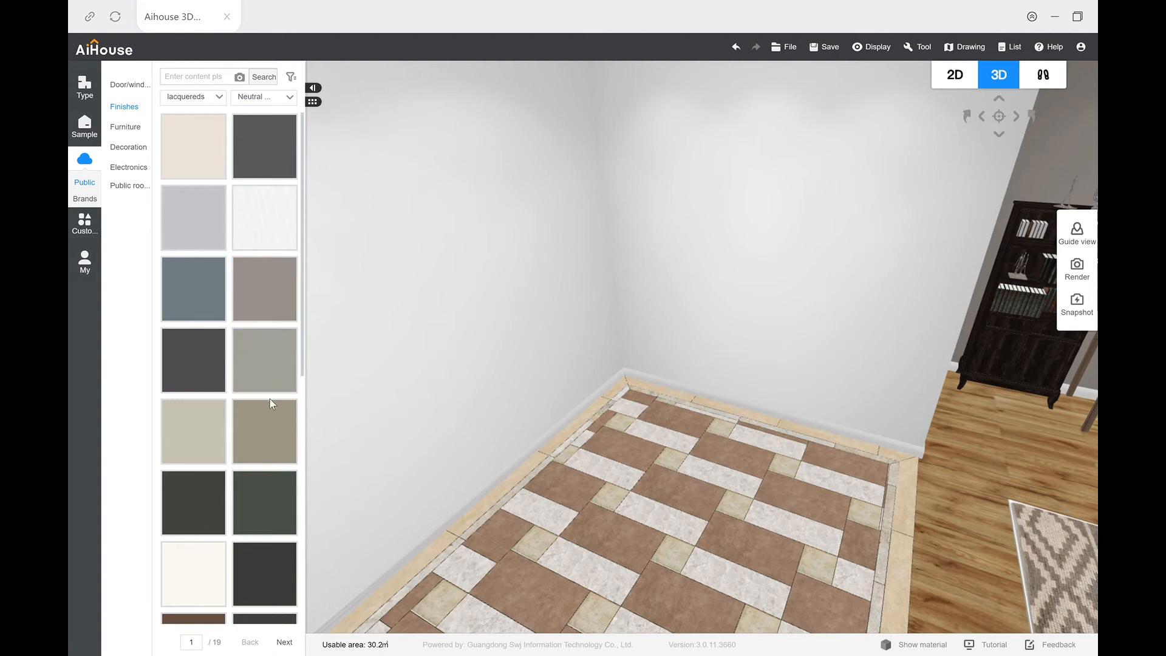
scroll(271, 404, down, 3)
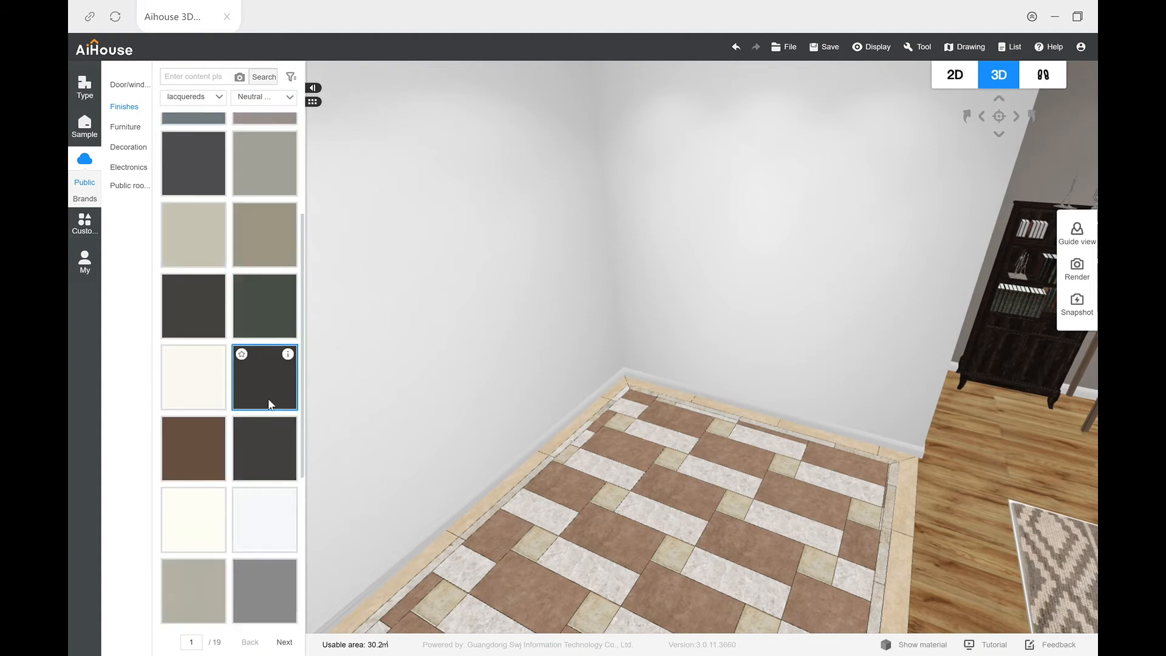
scroll(270, 404, down, 4)
scroll(270, 404, up, 4)
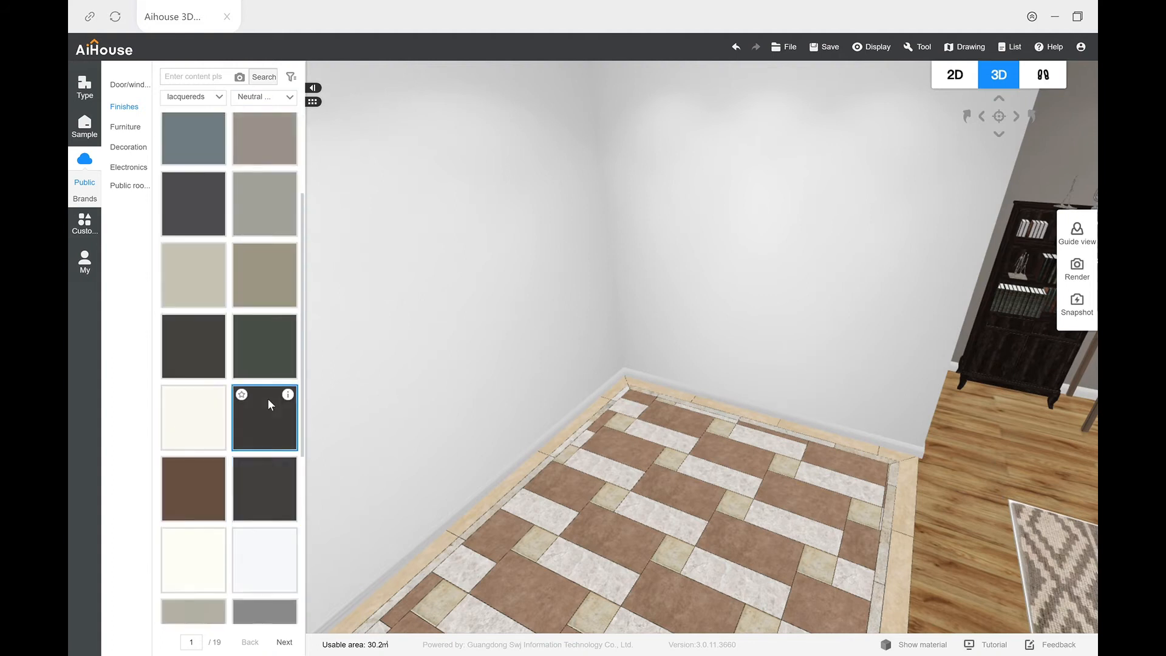
scroll(271, 404, up, 1)
scroll(270, 403, down, 3)
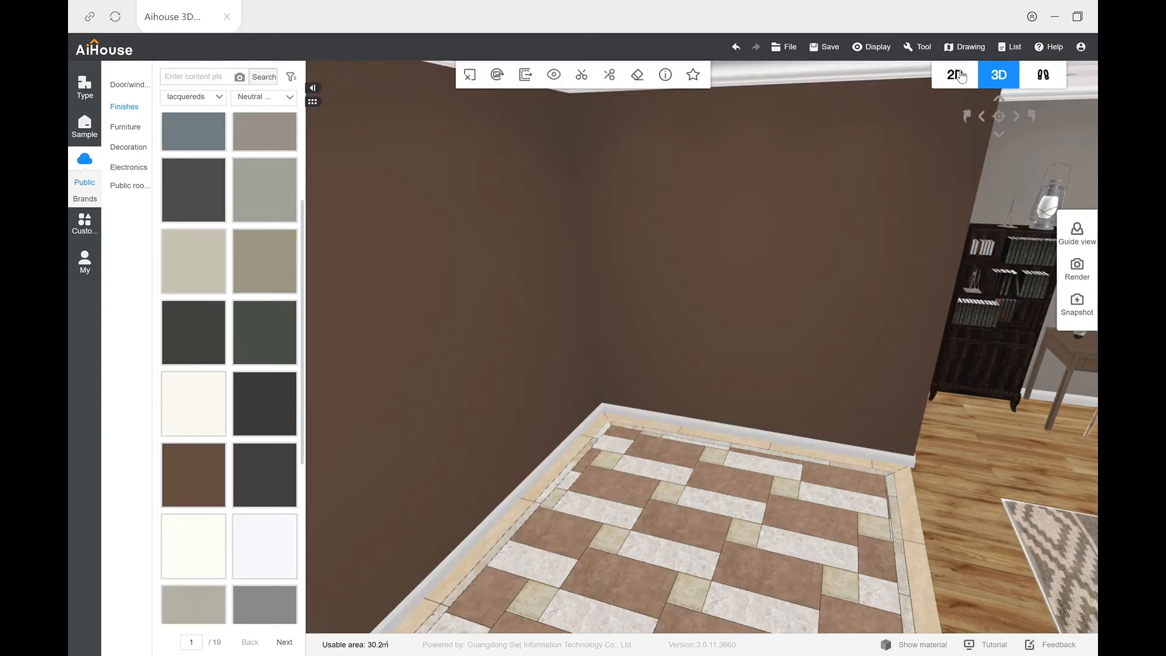
Step: In the 2D plan, draw a short partition wall from the alcove's side wall, spaced 1650 mm and 930 mm from its neighbours
click(958, 75)
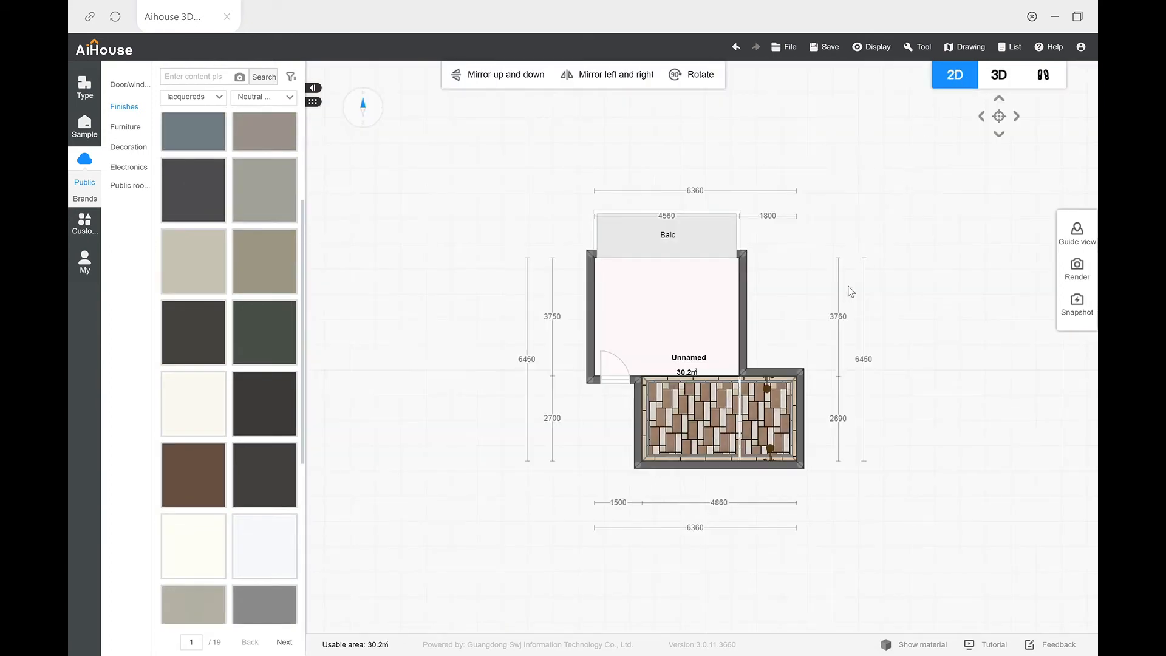
click(648, 438)
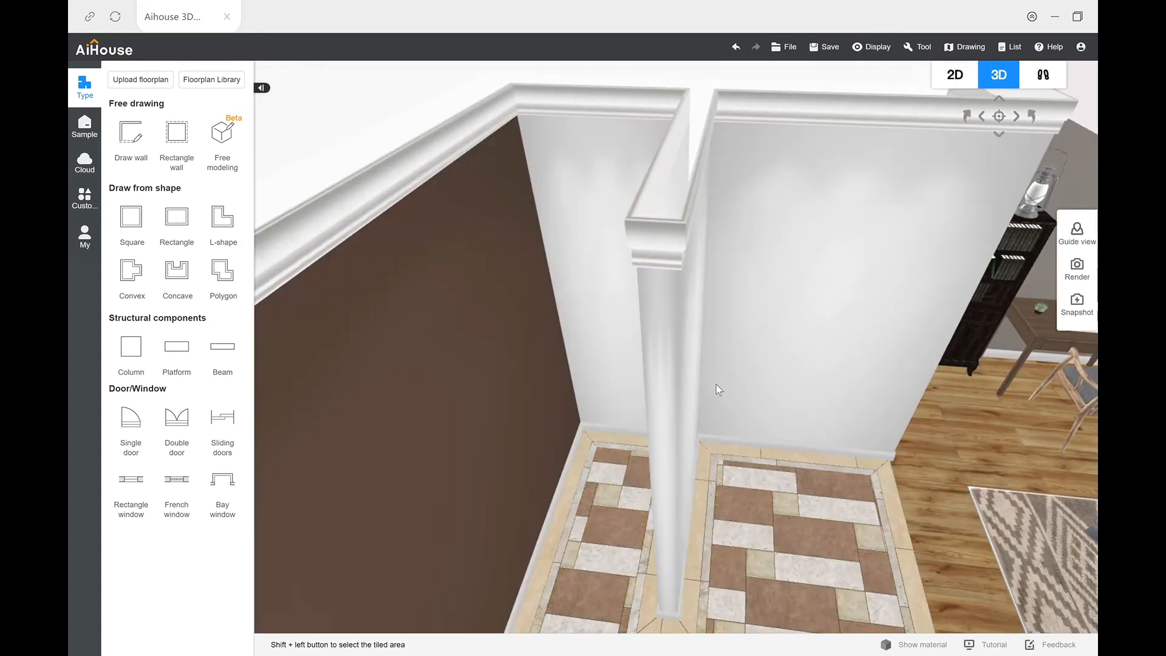
drag(716, 384, 796, 369)
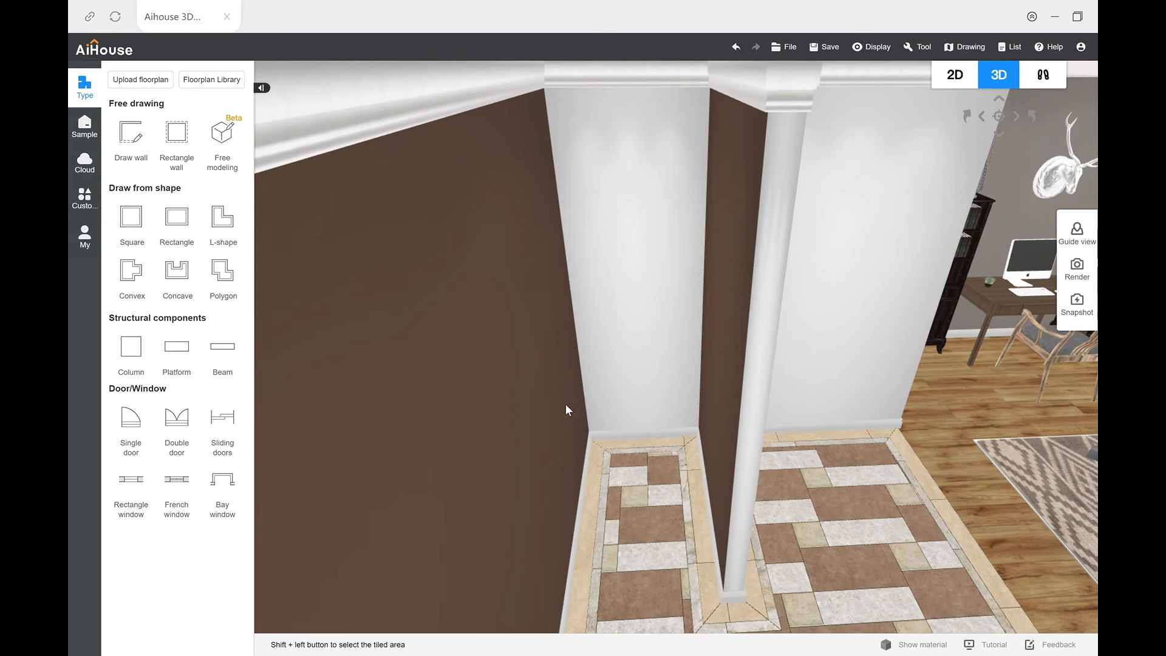
Step: Apply the brown coating of the long painted wall to the remaining white alcove walls and the partition's faces
click(505, 337)
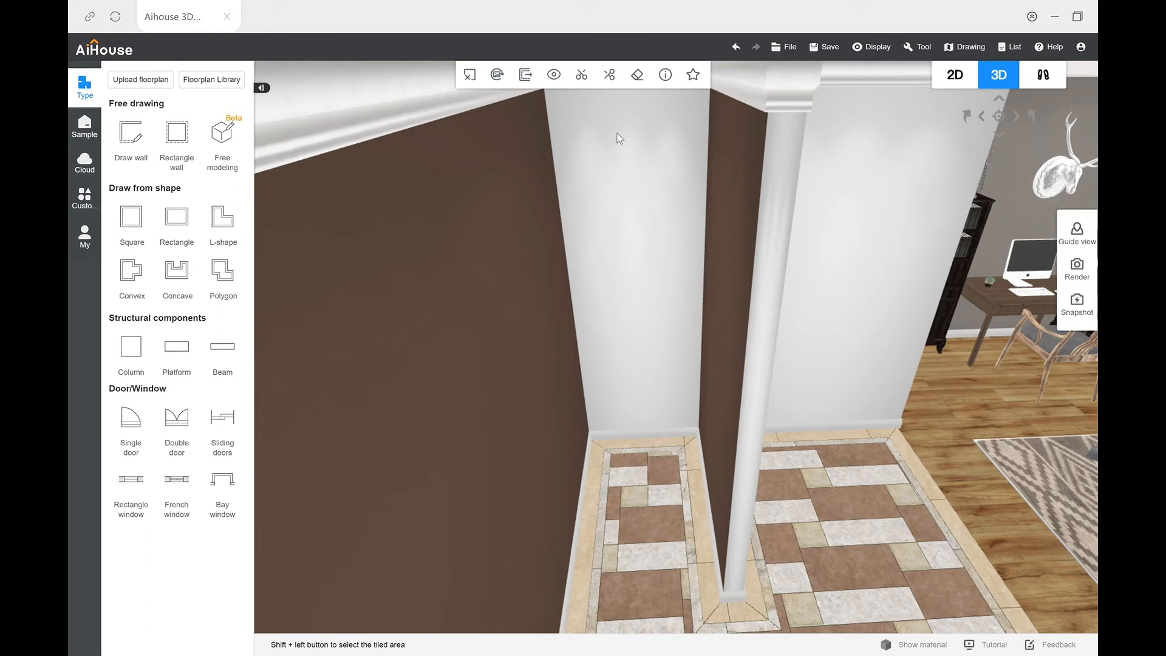
click(665, 75)
drag(911, 154, 675, 200)
drag(909, 184, 778, 266)
right_drag(780, 316, 695, 316)
drag(904, 254, 695, 271)
drag(919, 237, 670, 342)
right_drag(687, 343, 638, 428)
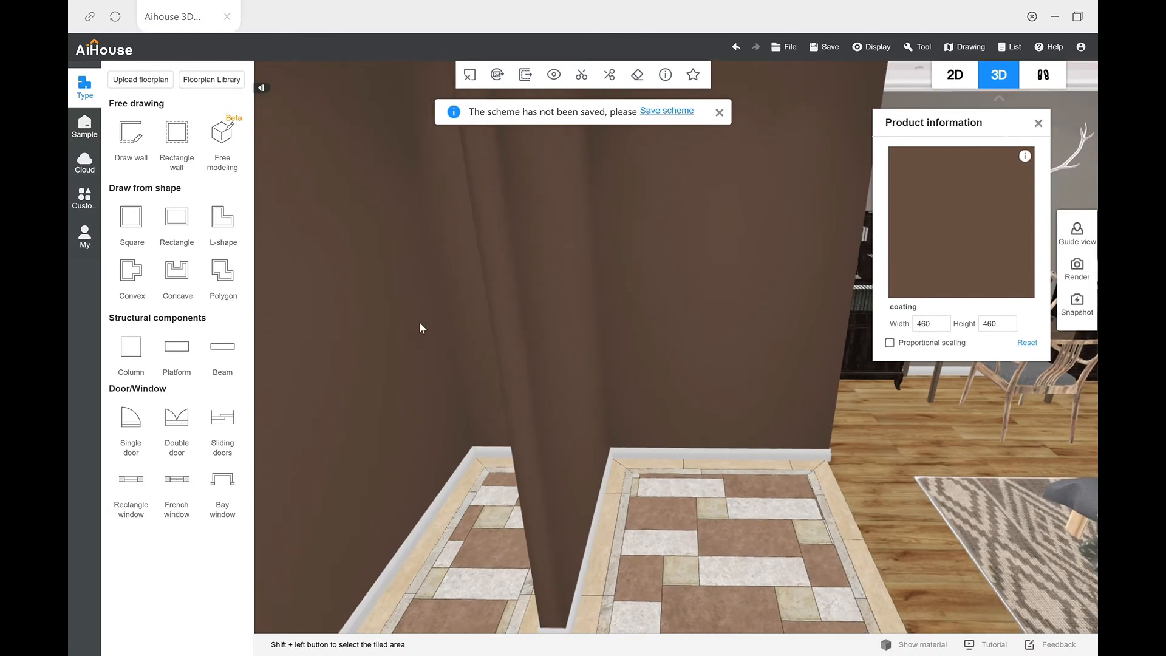
Step: Place a sanitary combination with double-basin countertop and two round mirrors against the partition wall and ungroup it
click(75, 164)
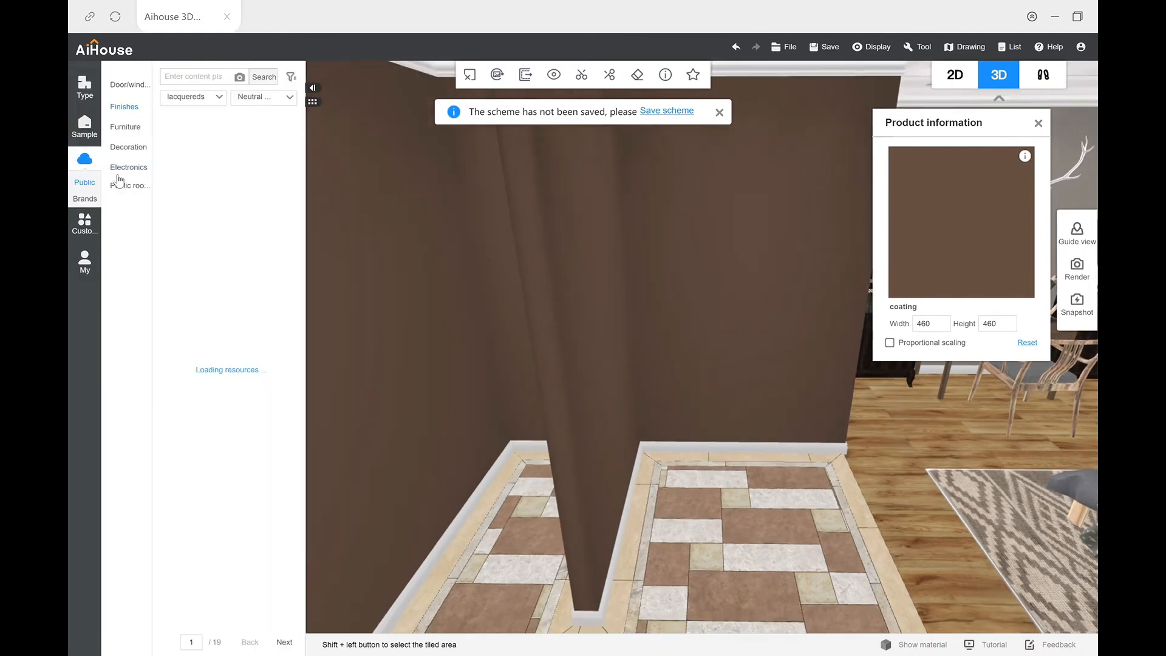
mouse_move(141, 150)
mouse_move(135, 130)
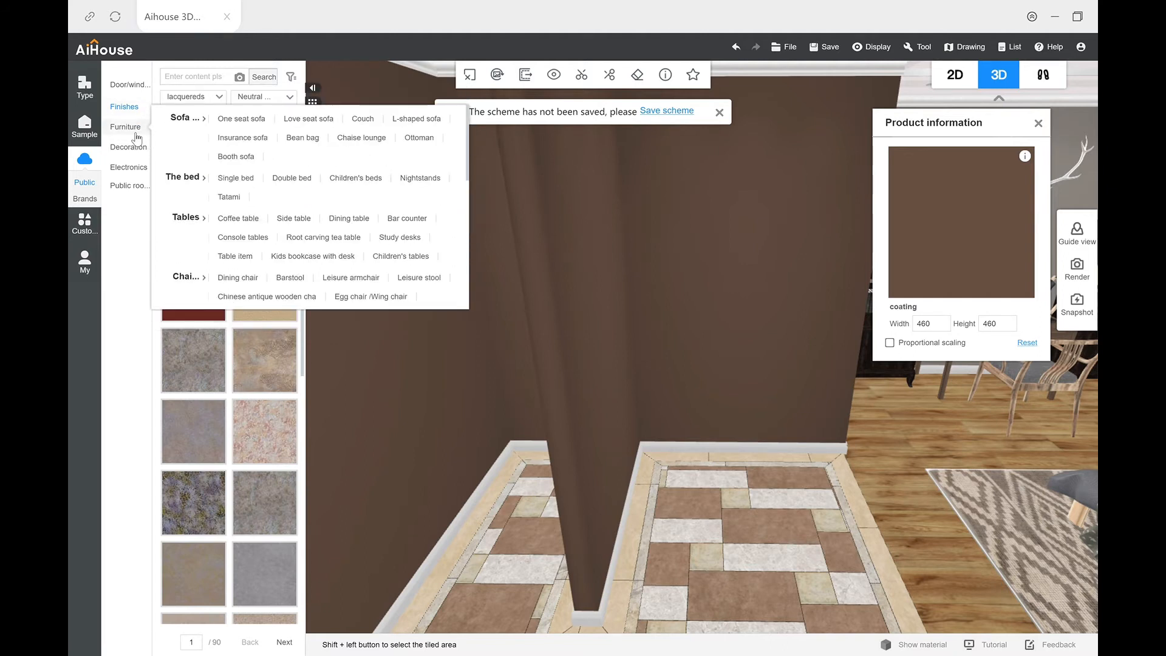
click(135, 129)
click(274, 98)
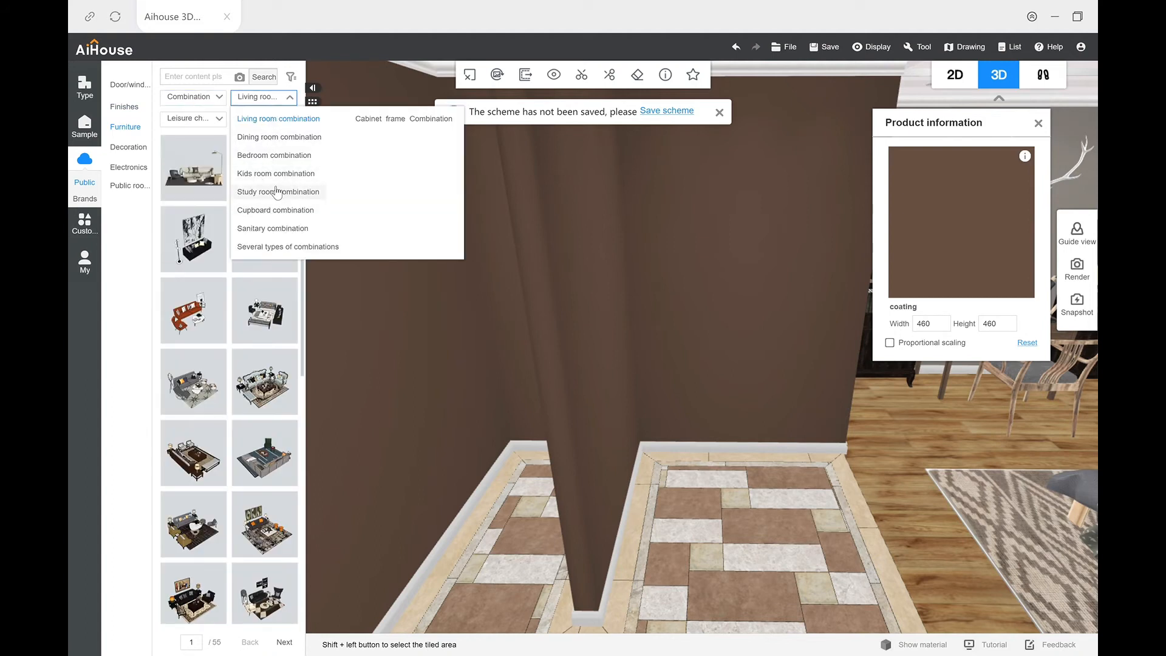
click(271, 228)
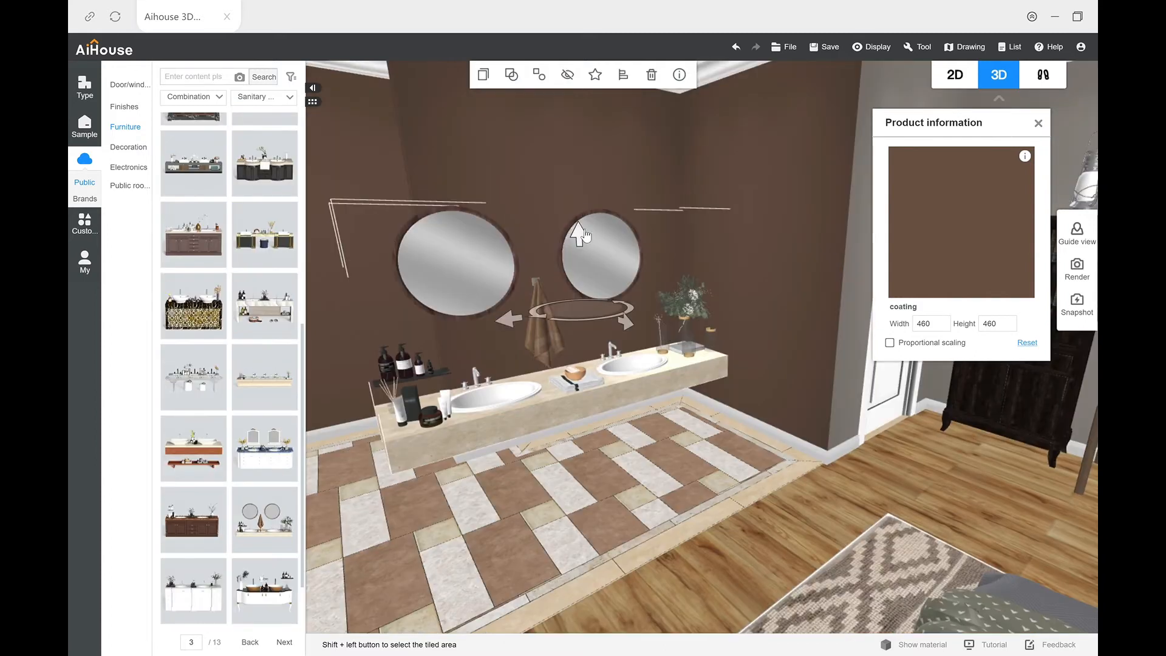
drag(579, 237, 578, 204)
drag(598, 388, 625, 401)
drag(549, 294, 535, 292)
click(540, 74)
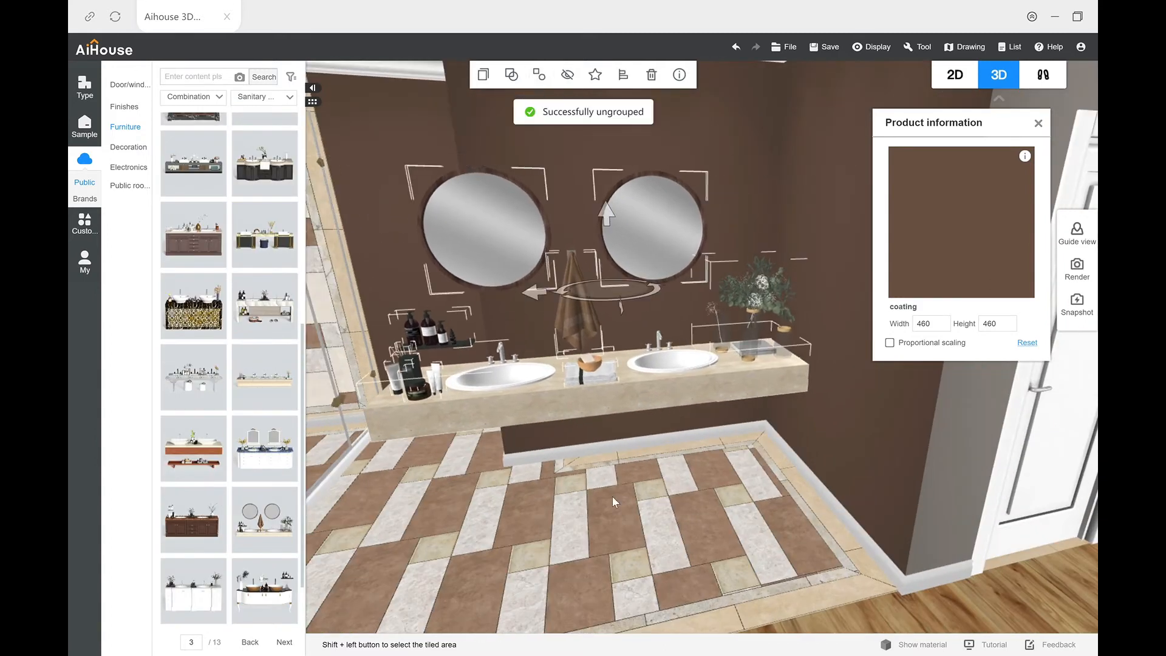
Step: Shorten the vanity countertop at its free end and shift the bottle shelf and the basin at that end inward
drag(640, 295, 644, 295)
click(592, 365)
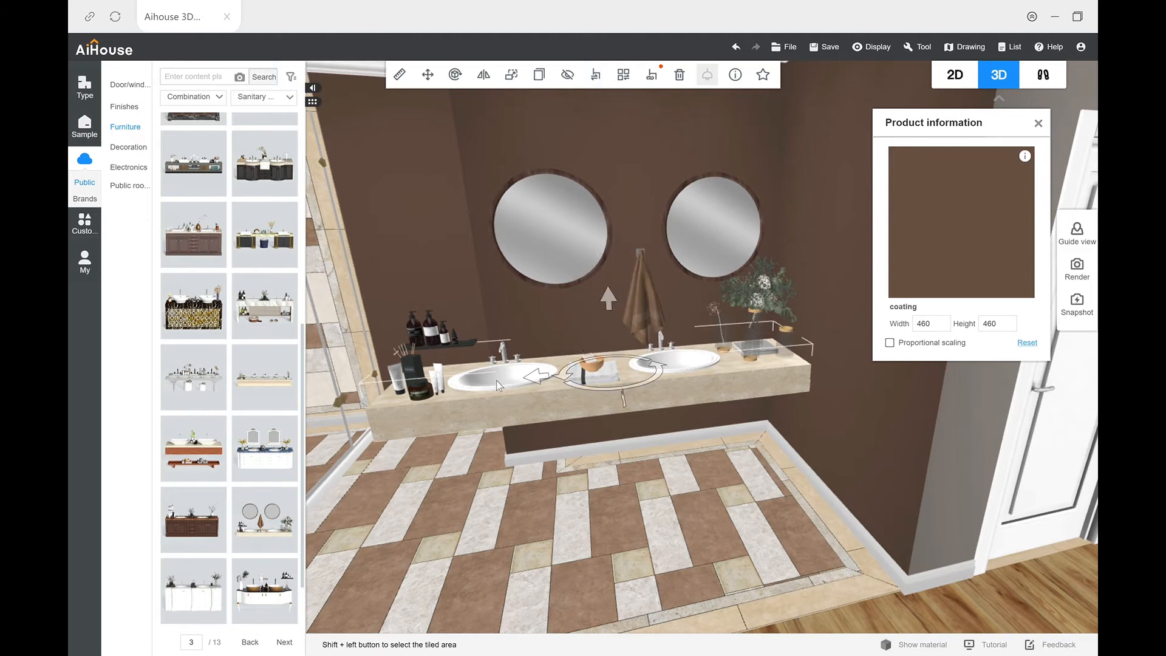
drag(439, 335, 529, 329)
drag(409, 424, 480, 413)
drag(589, 508, 593, 473)
click(589, 338)
drag(523, 347, 559, 347)
drag(614, 438, 592, 431)
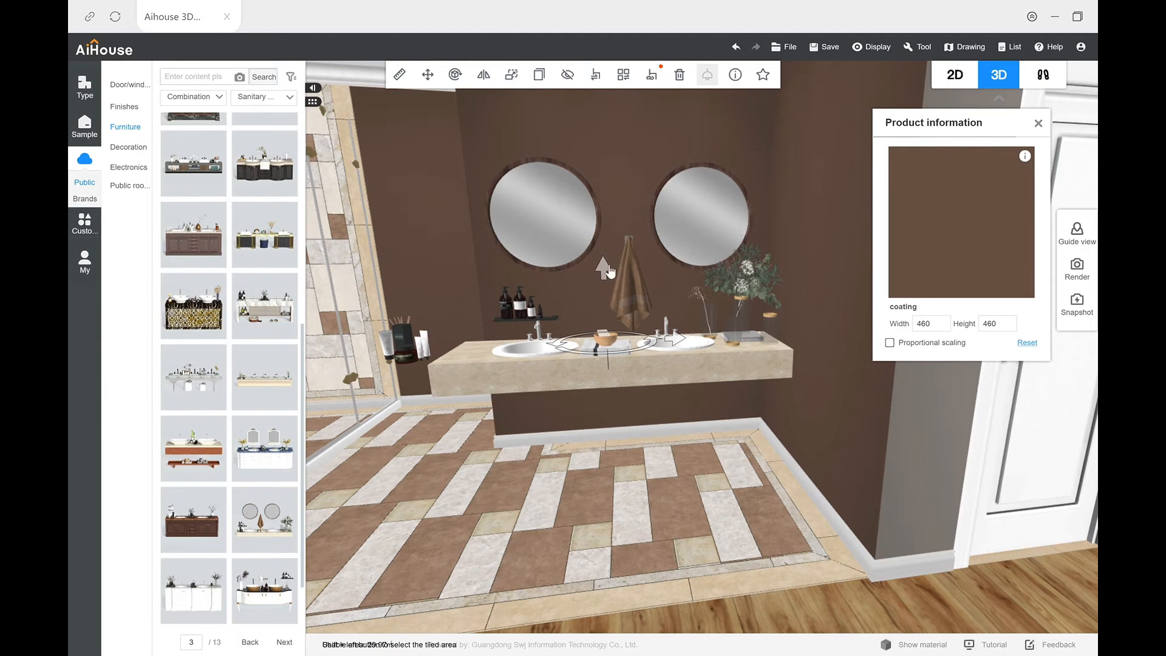
Step: Move the two round mirrors closer together and hang the brown towel on the adjoining side wall
click(689, 221)
drag(638, 223, 618, 224)
drag(630, 292, 842, 304)
click(675, 223)
click(580, 224)
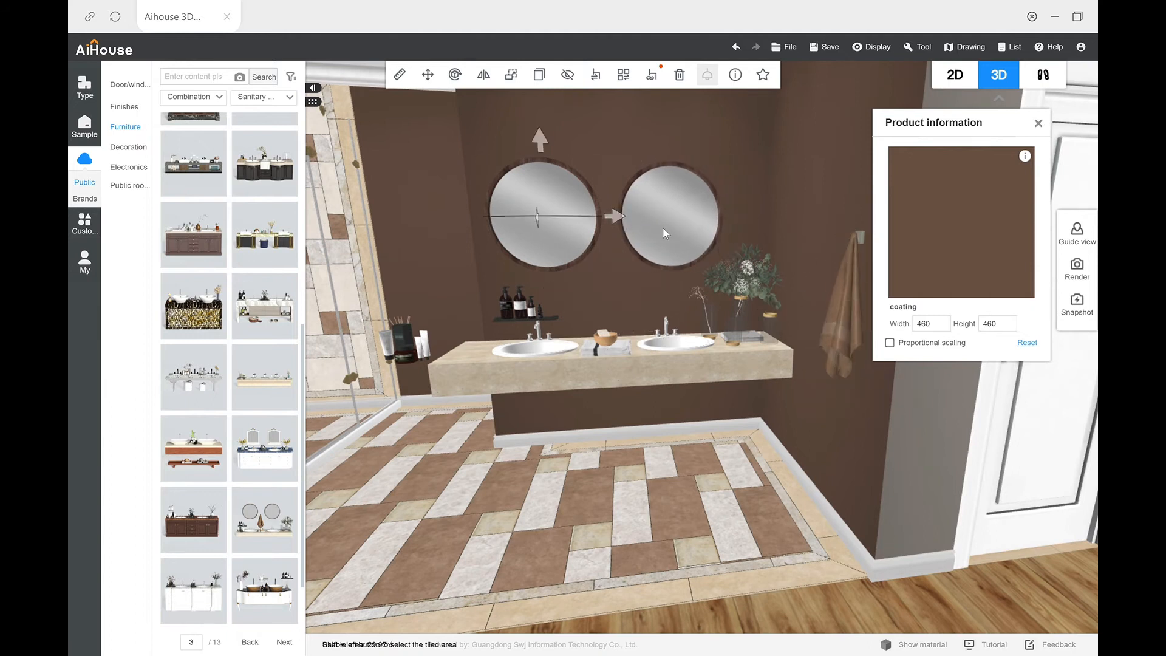
drag(663, 229, 674, 230)
Step: Rearrange the countertop, moving the plant arrangement between the basins and the folded towels with bowl to the side-wall end
click(692, 358)
mouse_move(692, 357)
mouse_down()
mouse_move(709, 352)
mouse_move(699, 364)
mouse_up()
click(680, 358)
click(694, 367)
click(737, 298)
drag(688, 302, 563, 304)
click(604, 344)
drag(671, 341, 824, 334)
click(622, 298)
drag(565, 304, 569, 304)
Step: Move the toiletries floating beyond the countertop's free end onto it and delete the leftover item
click(403, 346)
drag(451, 348, 540, 345)
click(404, 351)
key(Delete)
Step: Place a wall-hung toilet with dark flush plate from the toilet category in the narrow space behind the partition wall
drag(590, 394, 942, 516)
click(705, 405)
scroll(705, 406, down, 2)
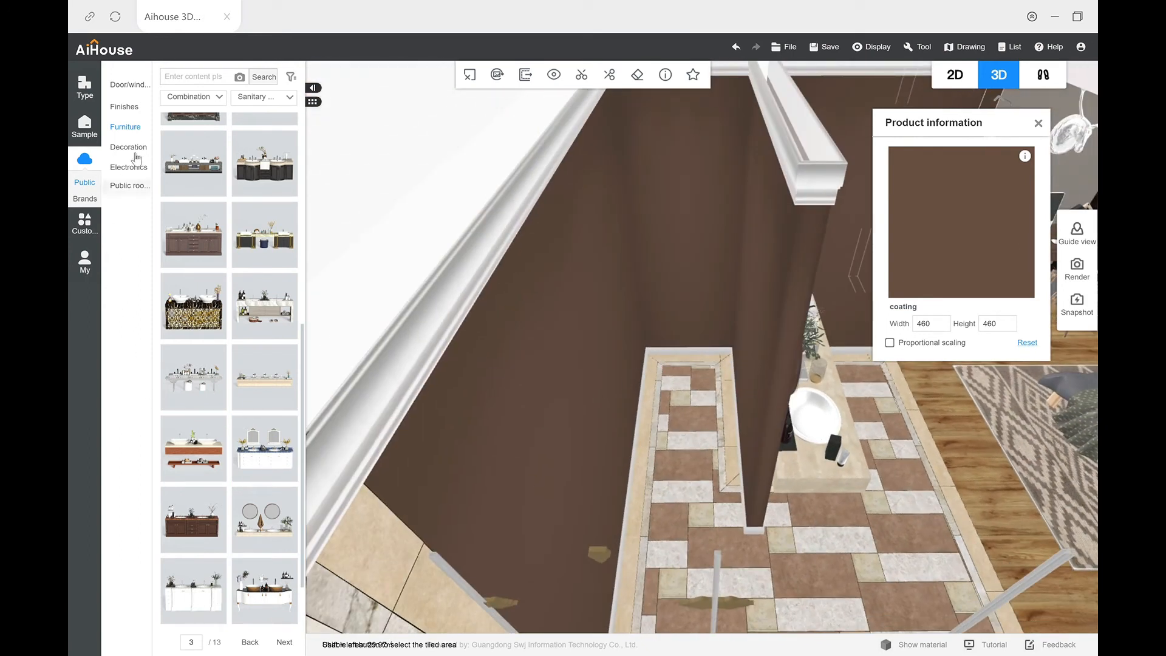
mouse_move(144, 134)
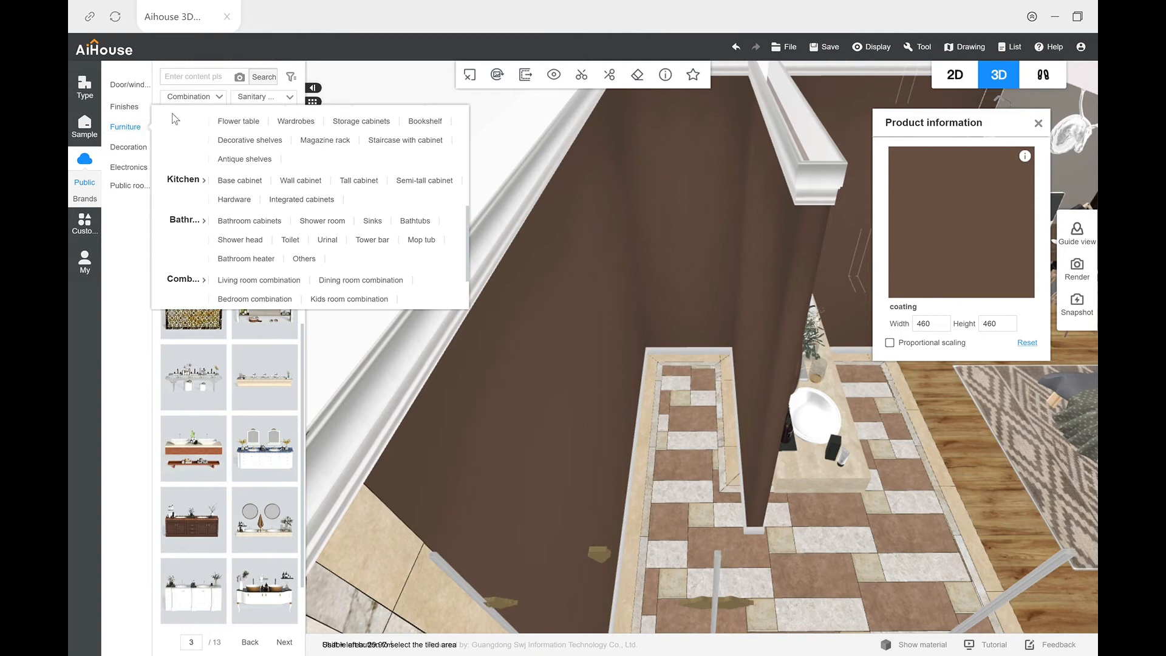
click(225, 102)
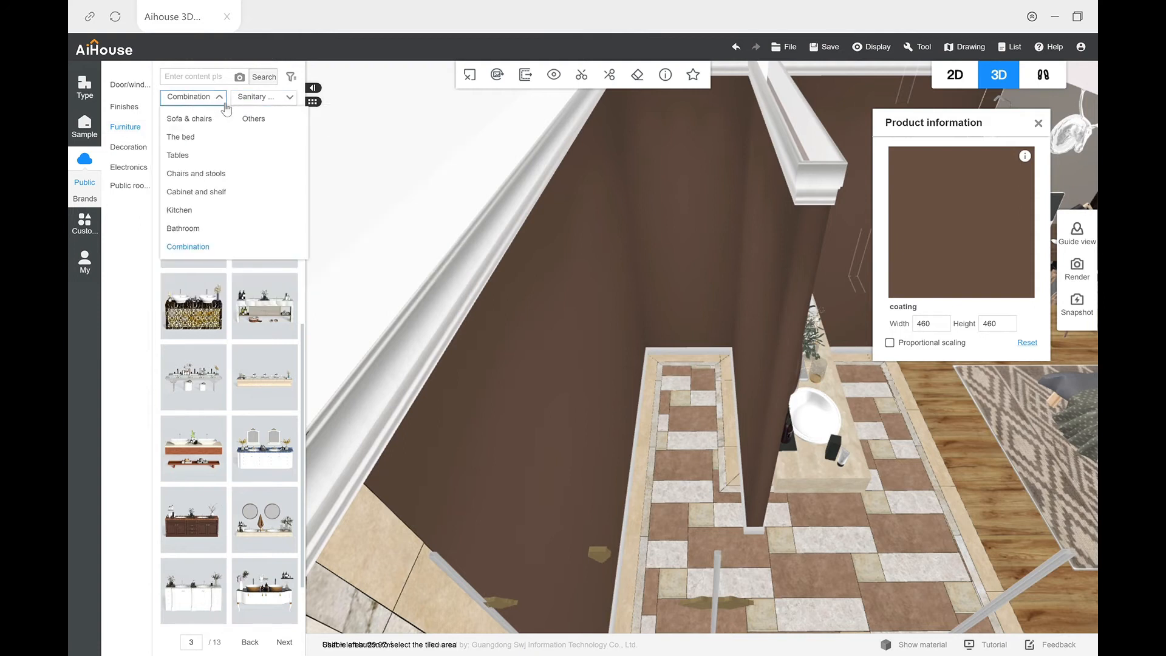
click(185, 228)
click(289, 99)
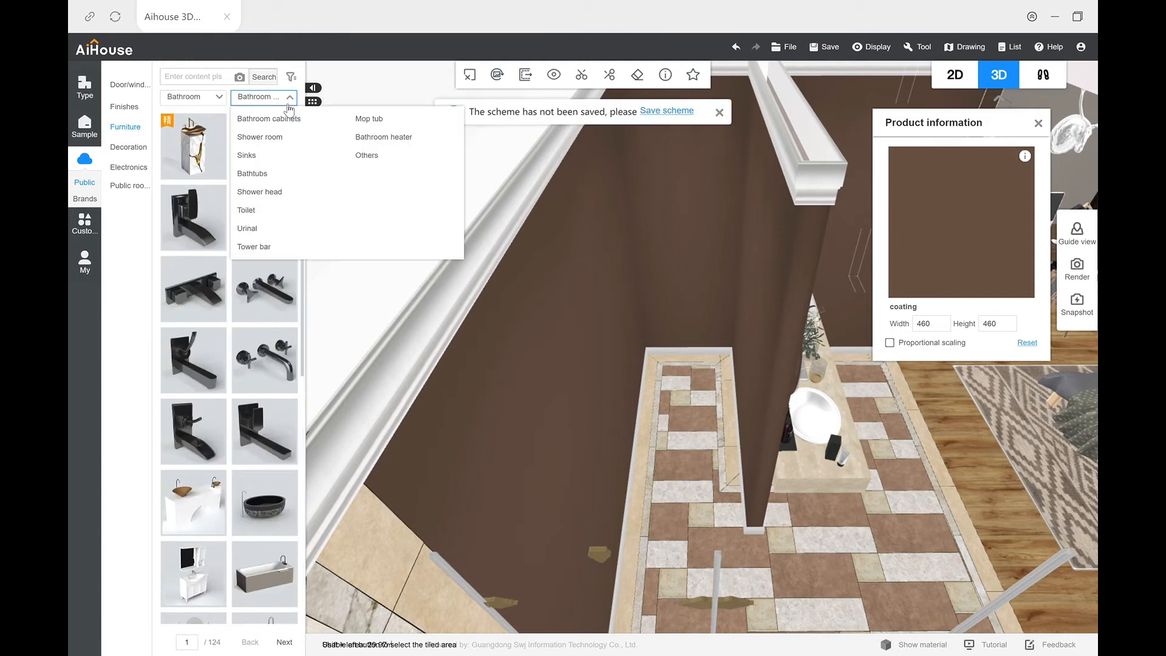
click(265, 218)
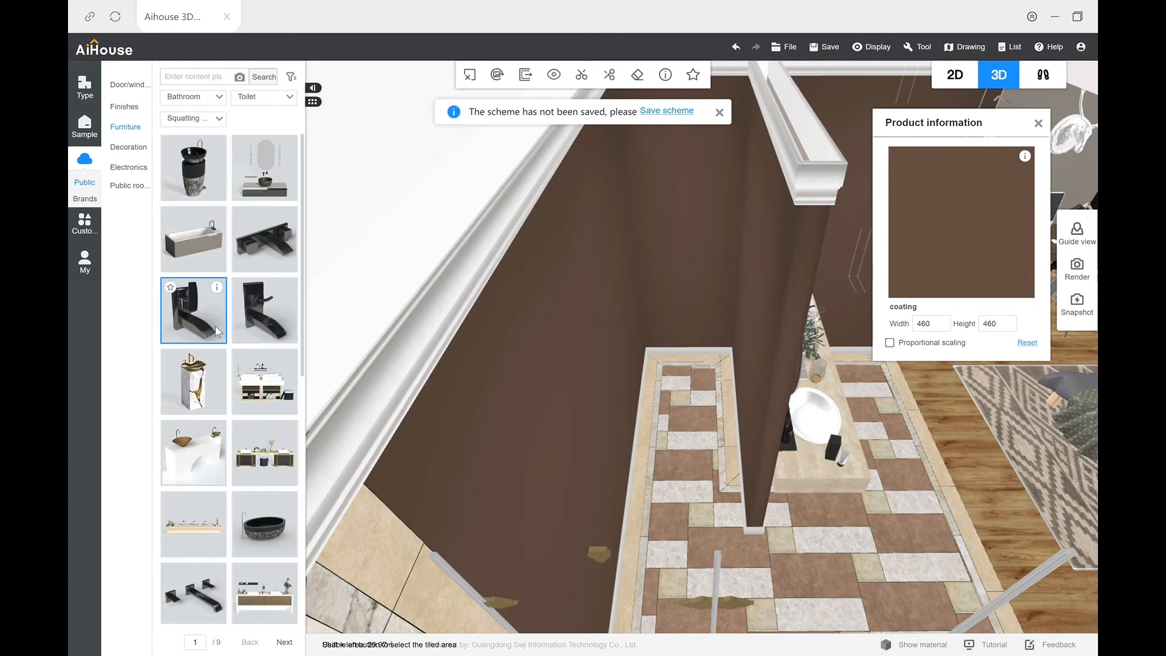
scroll(264, 421, down, 5)
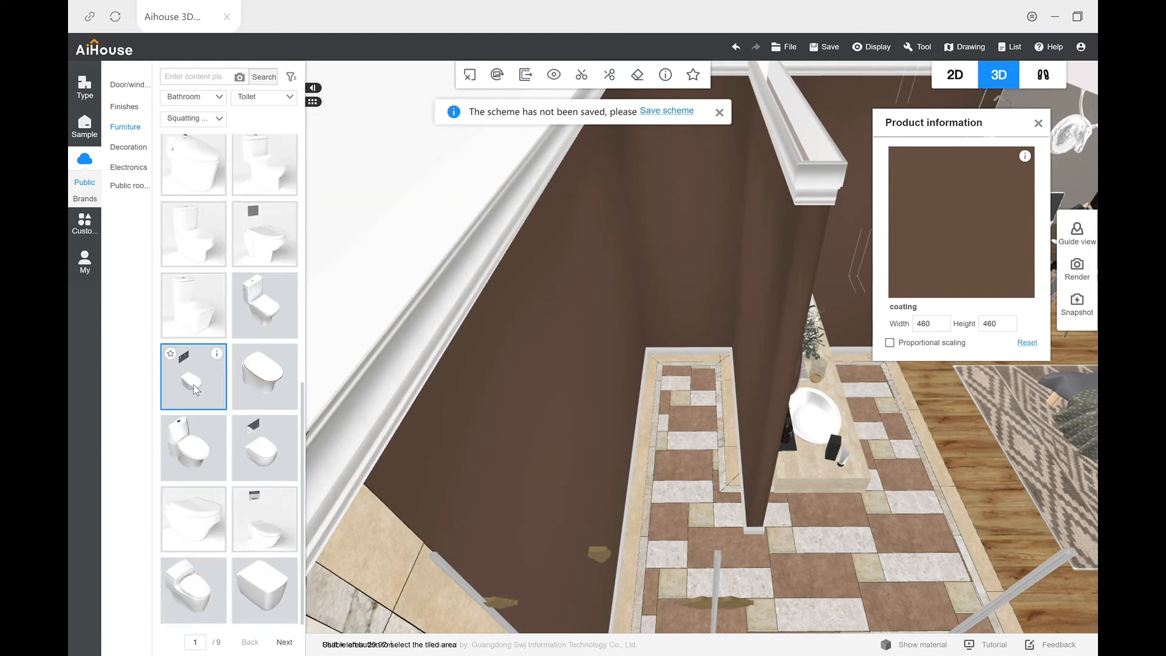
drag(194, 374, 683, 346)
drag(740, 389, 712, 406)
drag(719, 461, 705, 560)
scroll(558, 501, down, 4)
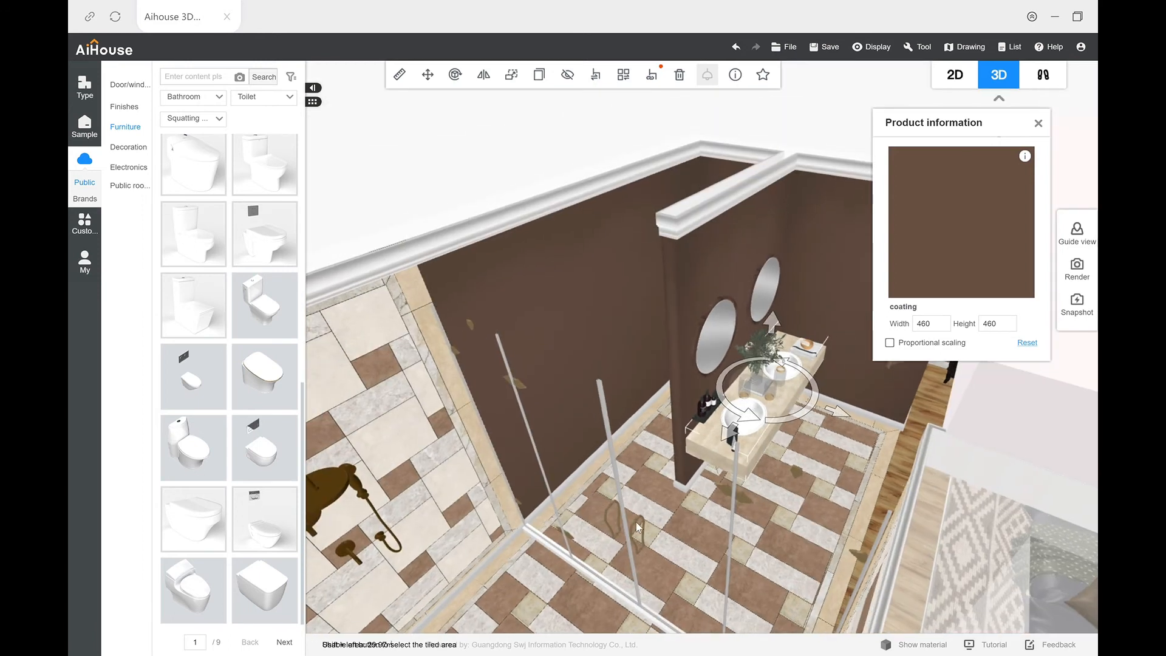
drag(636, 523, 652, 518)
Step: Copy the bedroom's modern ceiling over the tiled area in the 2D plan, resize it to fit, and review the rooms in 3D
click(946, 81)
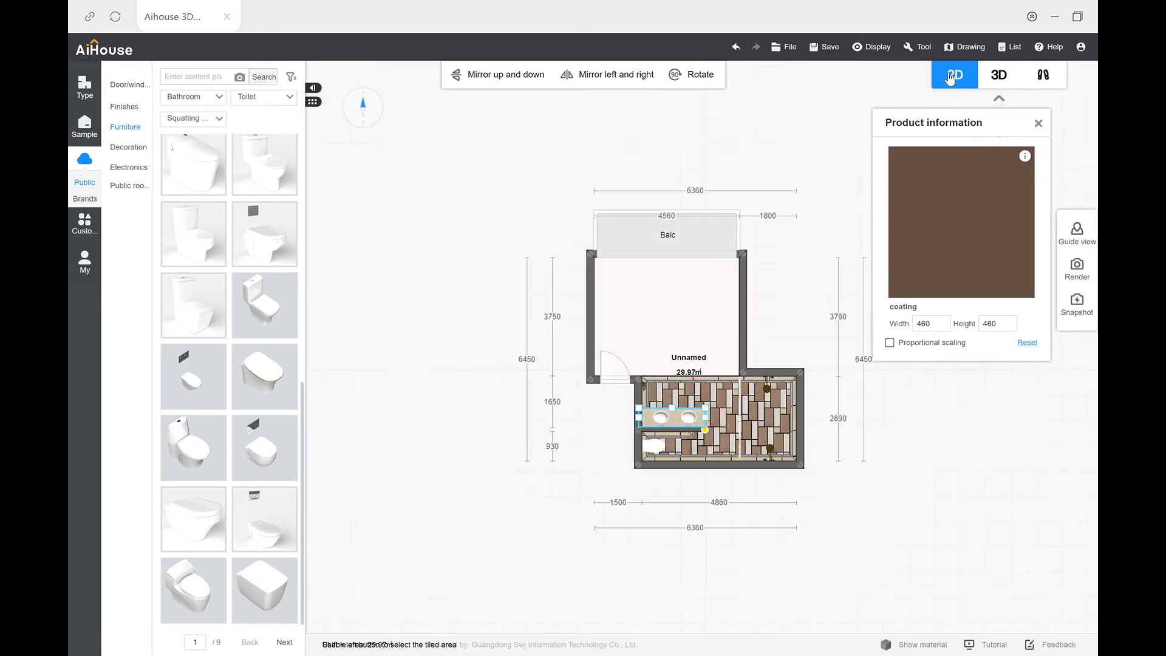
click(698, 341)
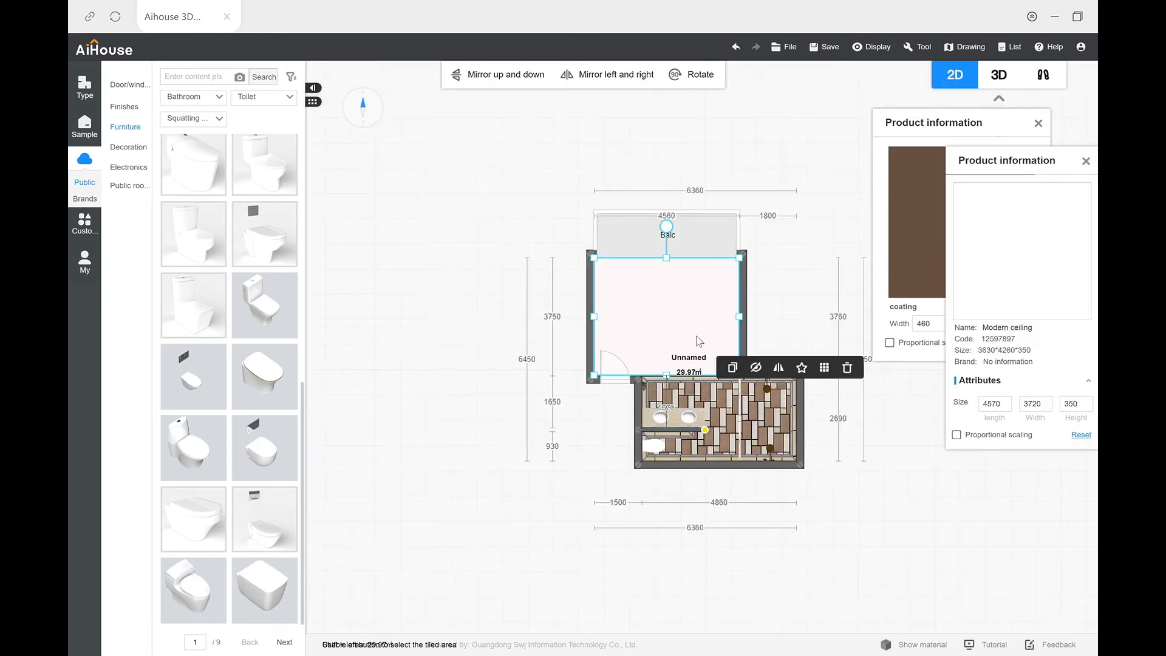
click(733, 368)
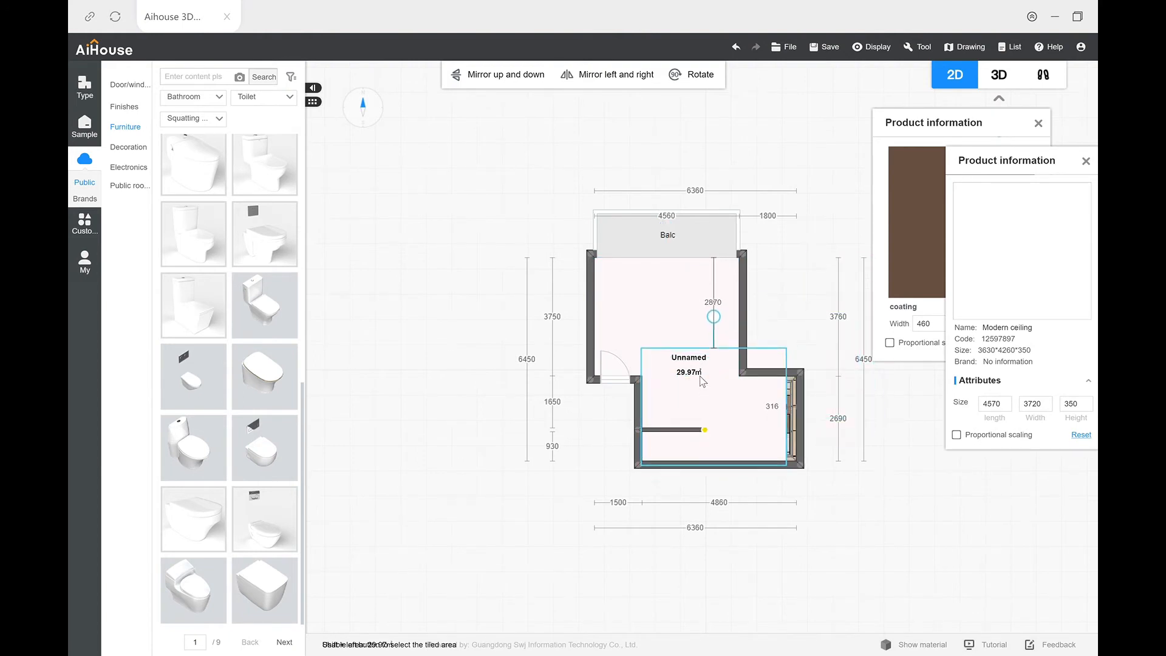
click(705, 377)
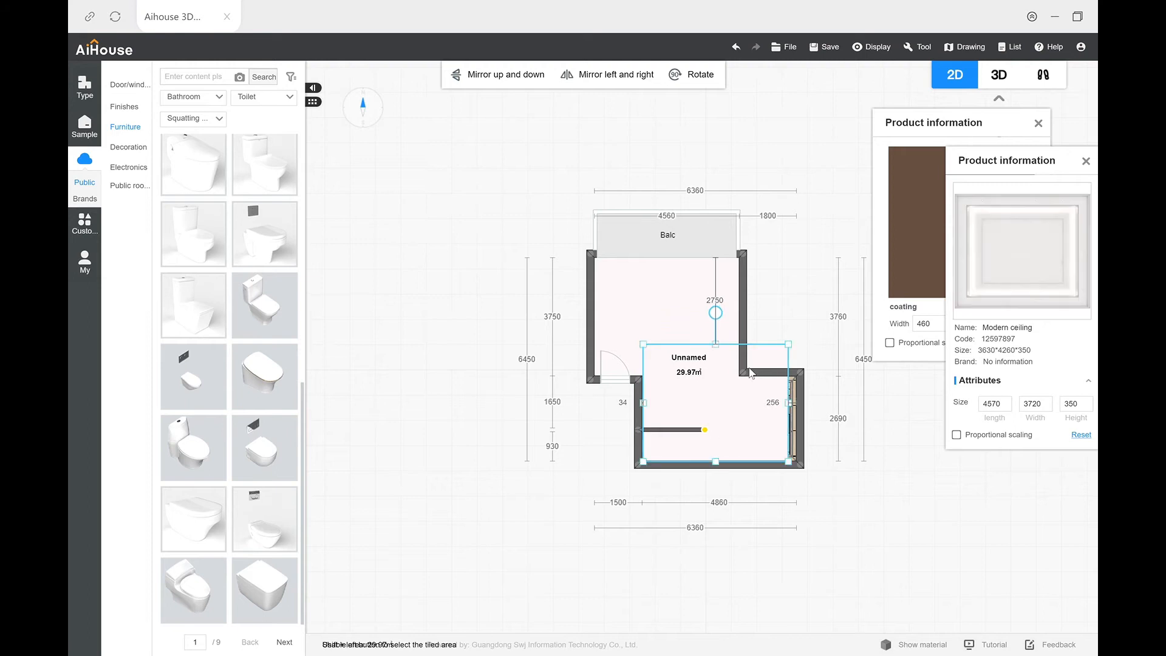
drag(796, 411, 801, 407)
drag(721, 346, 724, 380)
click(803, 323)
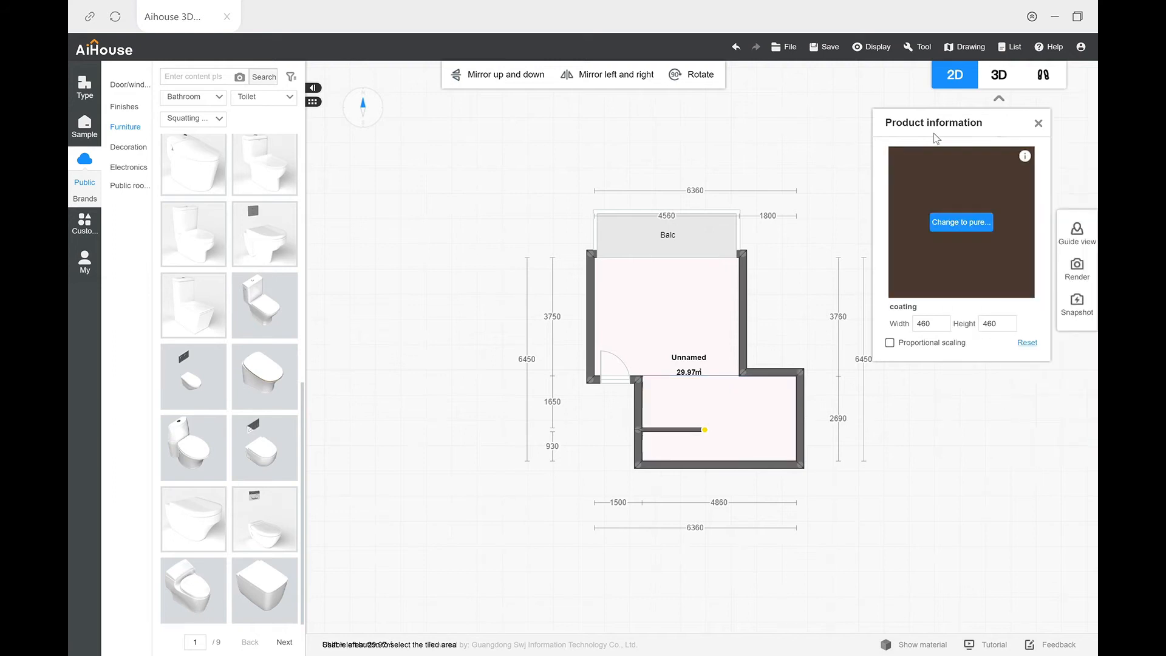
click(996, 81)
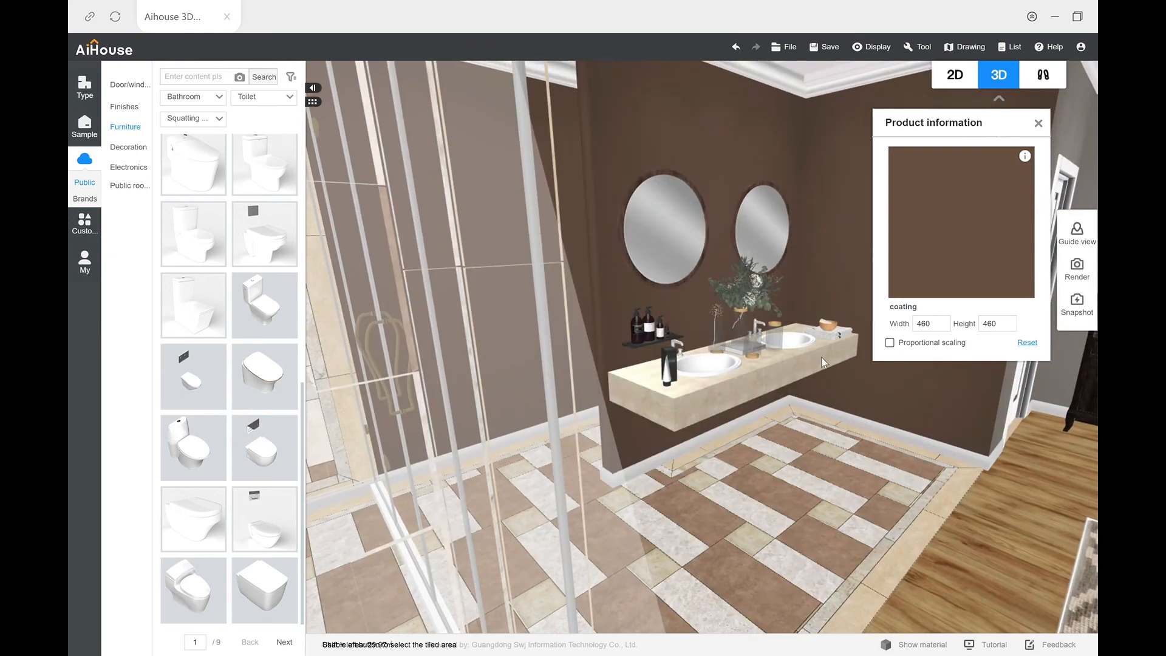
drag(821, 357, 746, 341)
drag(594, 453, 611, 424)
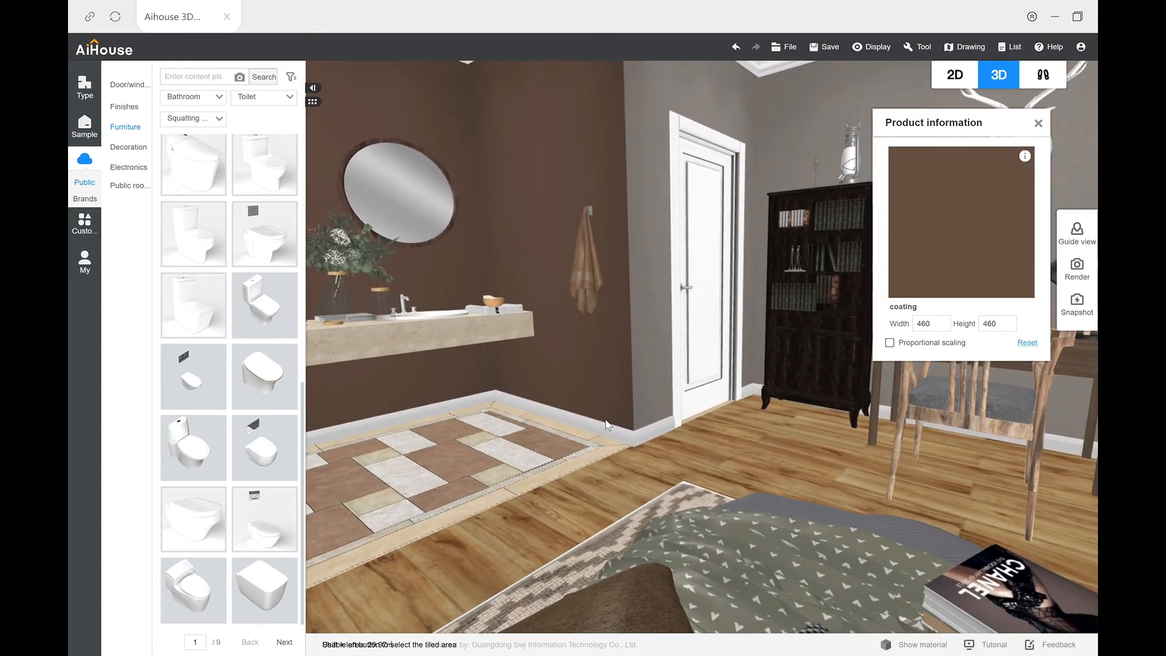
Step: Open the rendering settings and switch to the top view render type
click(85, 87)
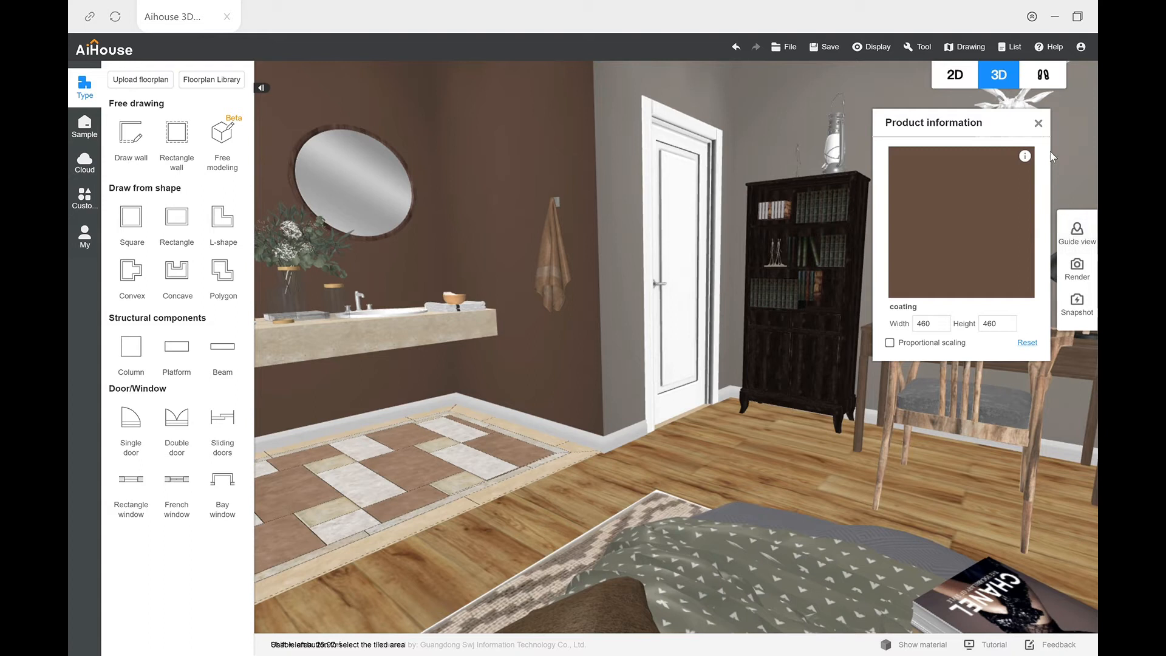
click(1077, 268)
click(998, 249)
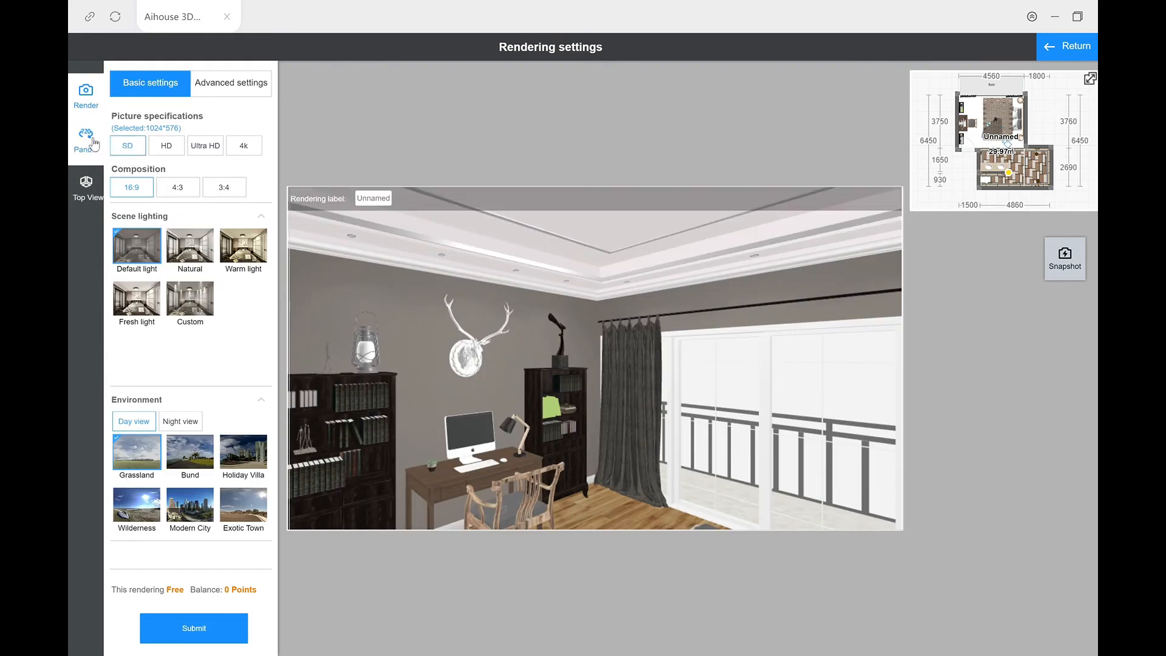
click(86, 140)
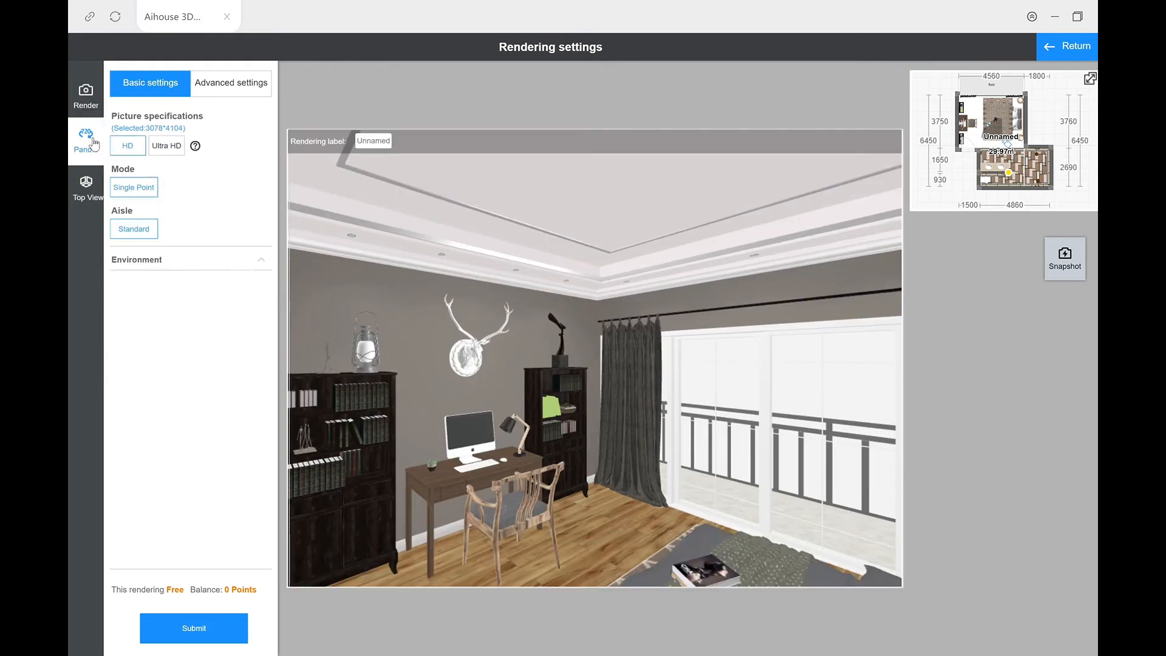
click(87, 184)
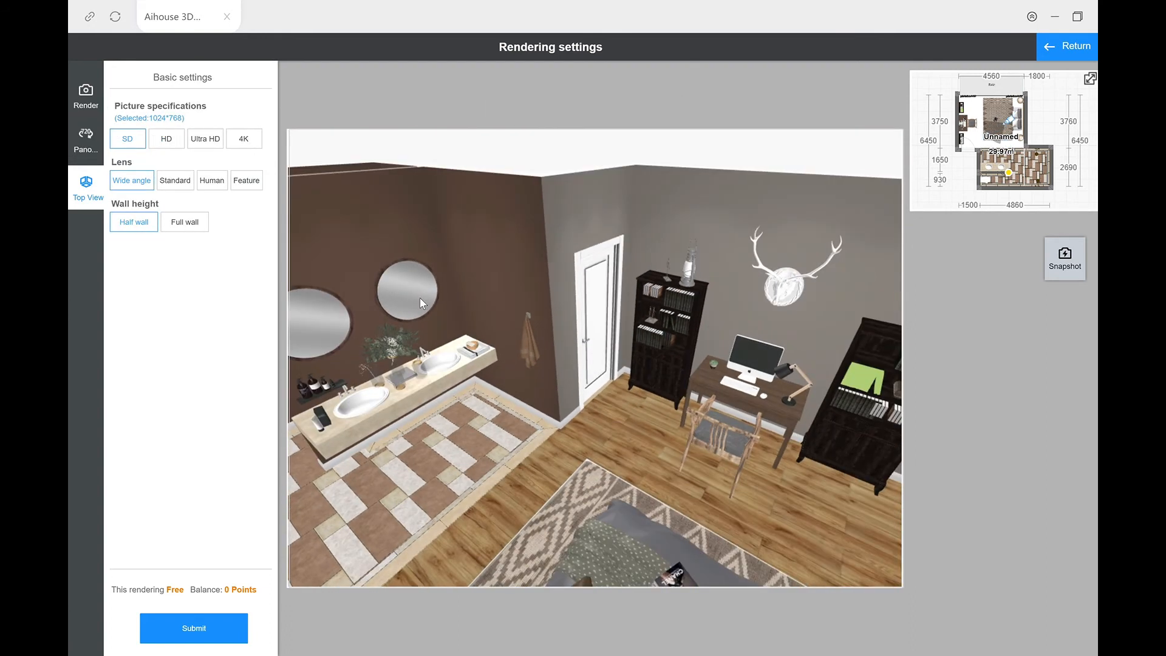
Step: Frame the whole apartment from above and submit a 4K top view render with full wall height
drag(429, 323, 443, 294)
scroll(427, 336, down, 5)
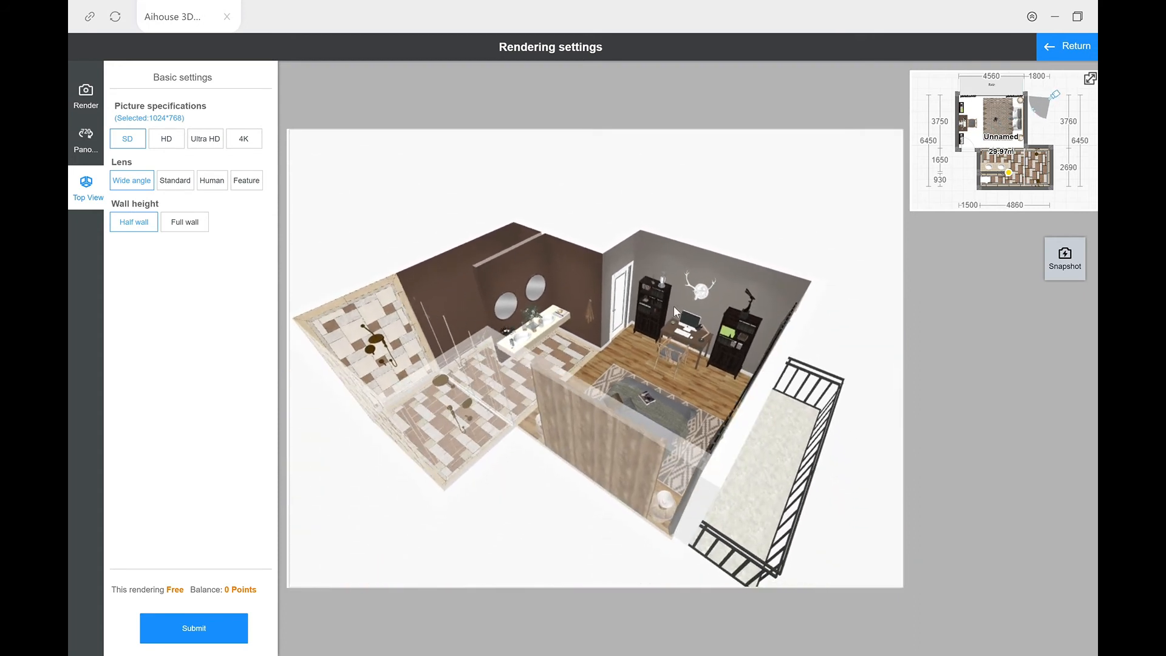
drag(649, 385, 648, 435)
click(643, 389)
drag(685, 376, 701, 376)
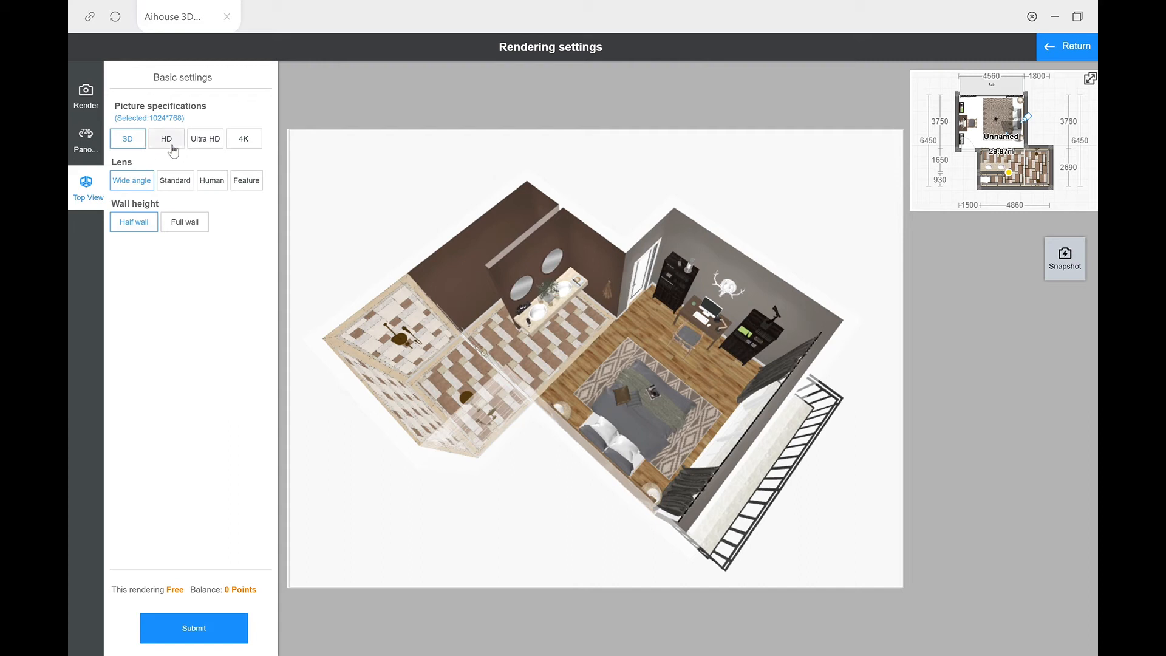
click(255, 144)
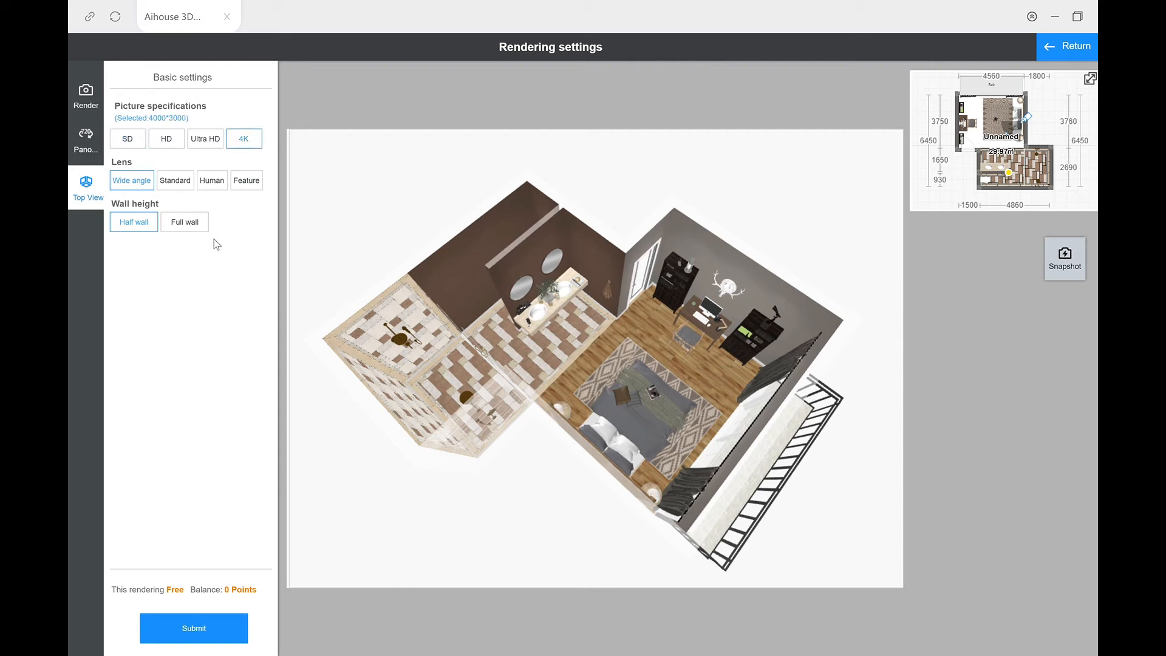
click(194, 228)
click(200, 638)
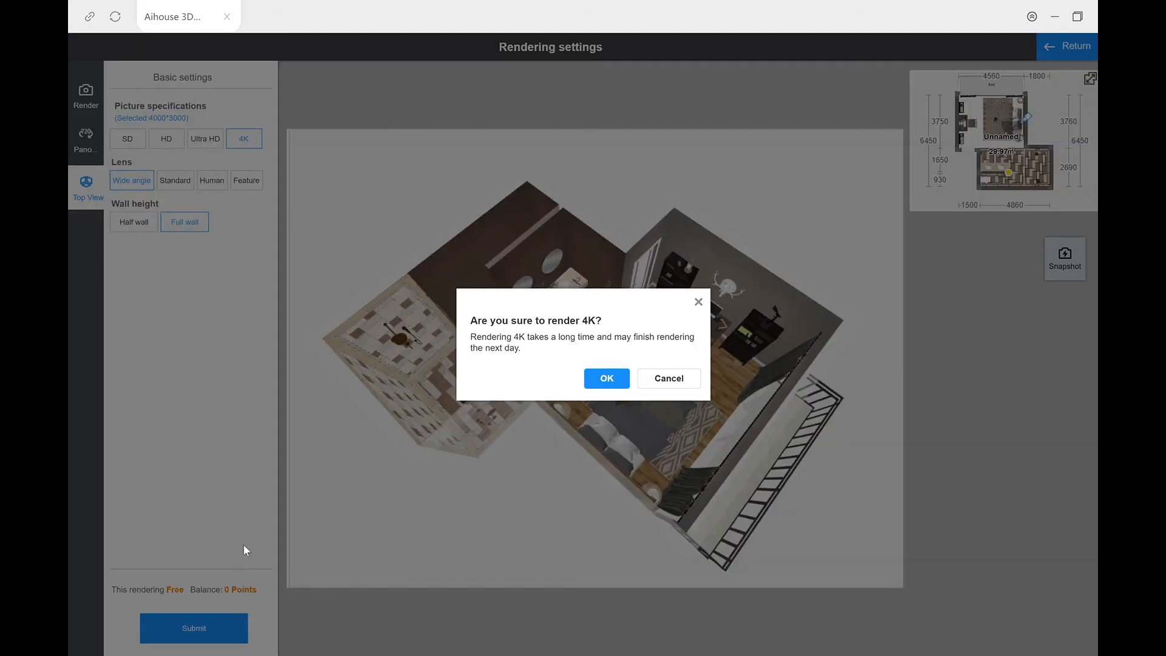
click(613, 375)
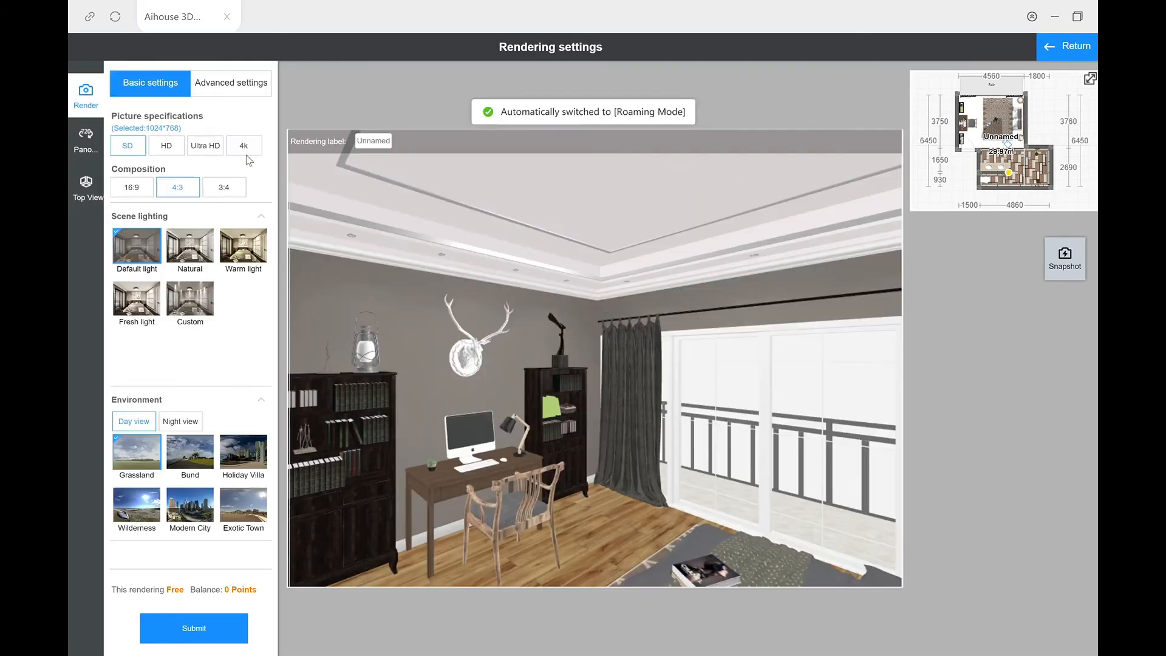
Step: Face the camera toward the desk wall and set the perspective render to 4K with a 16:9 composition
scroll(600, 300, down, 3)
drag(600, 300, 734, 334)
right_drag(733, 333, 585, 315)
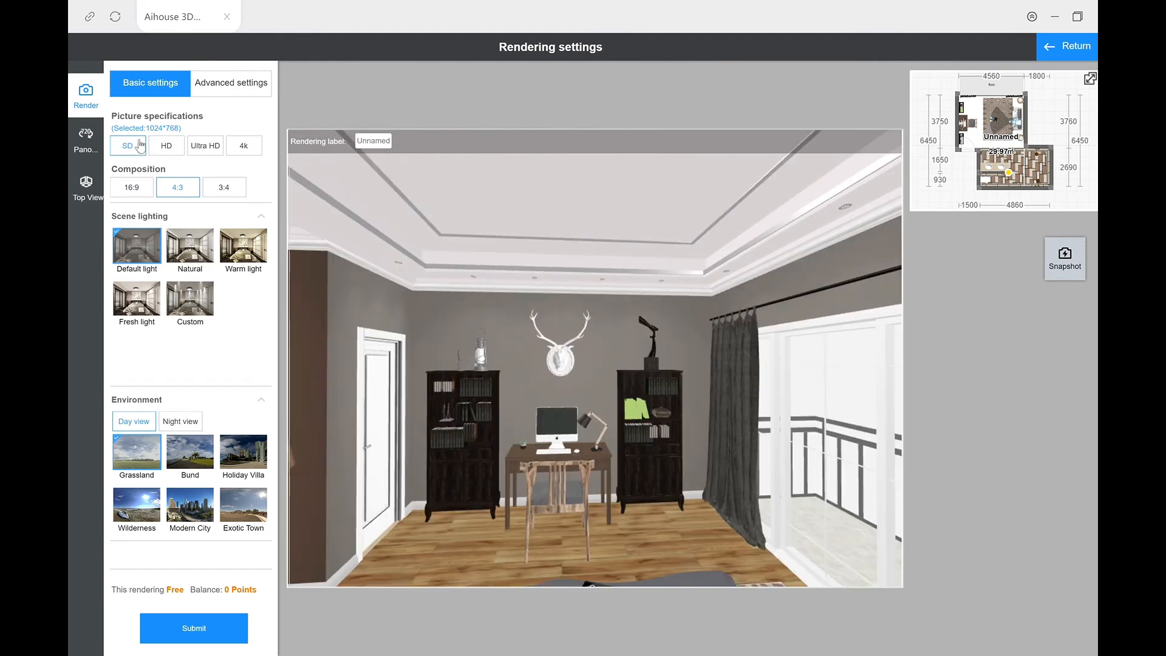
click(252, 147)
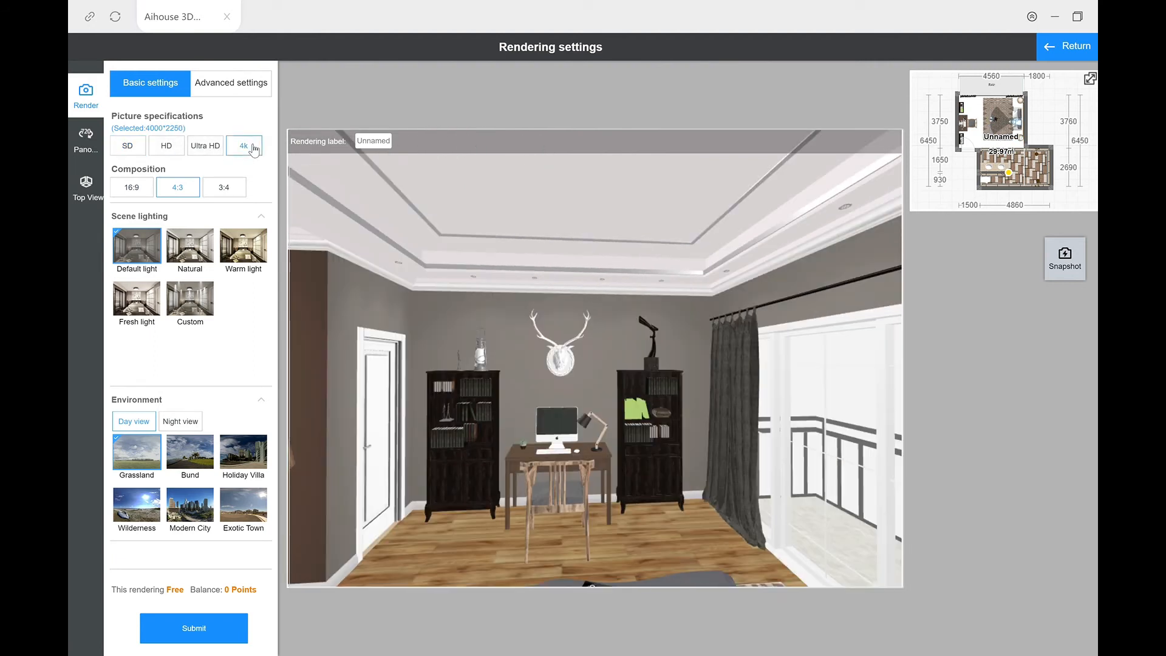
click(130, 193)
drag(436, 351, 538, 375)
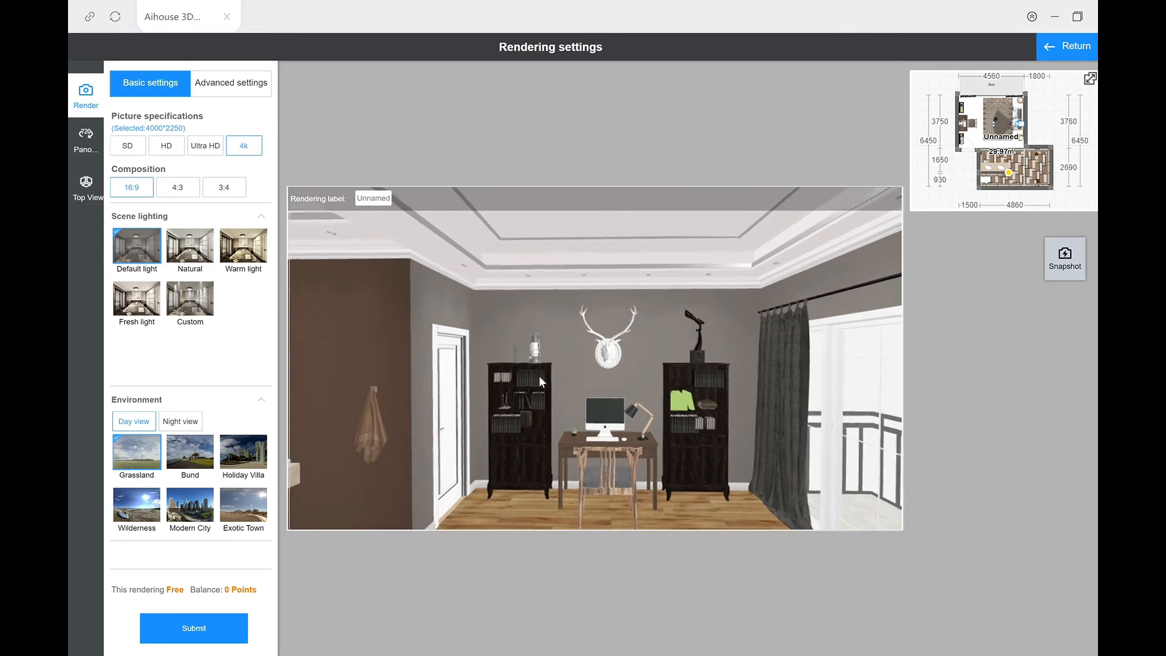
Step: Try the 4:3 and 3:4 compositions while aiming the camera from the desk wall to the balcony doors
click(183, 192)
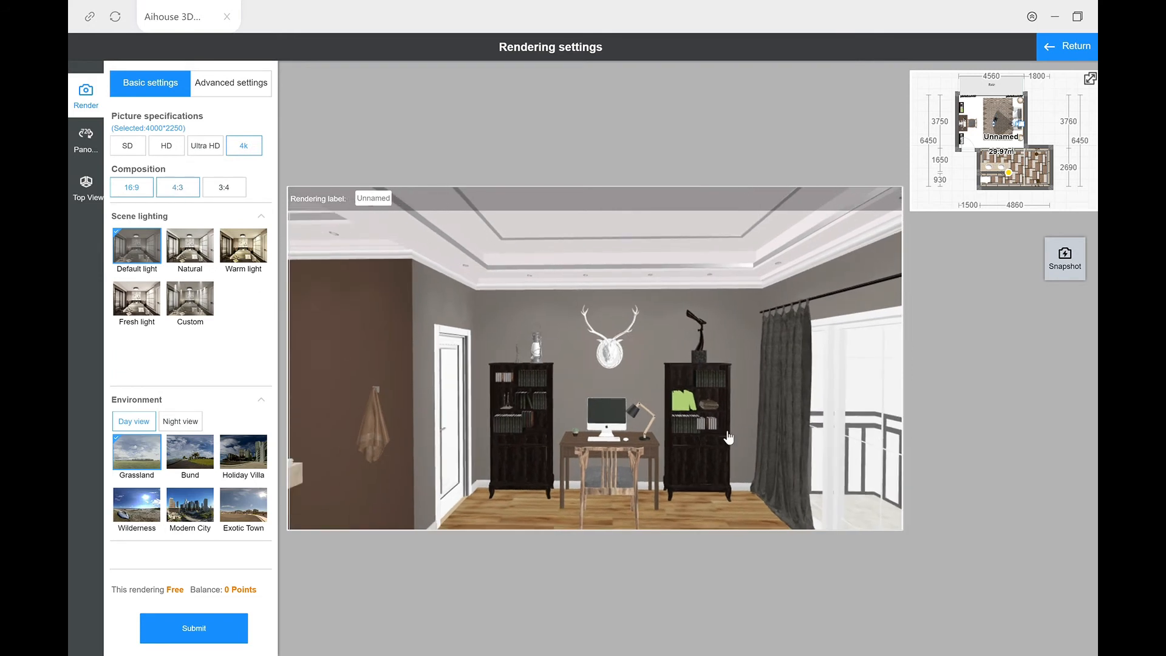
drag(716, 428, 679, 424)
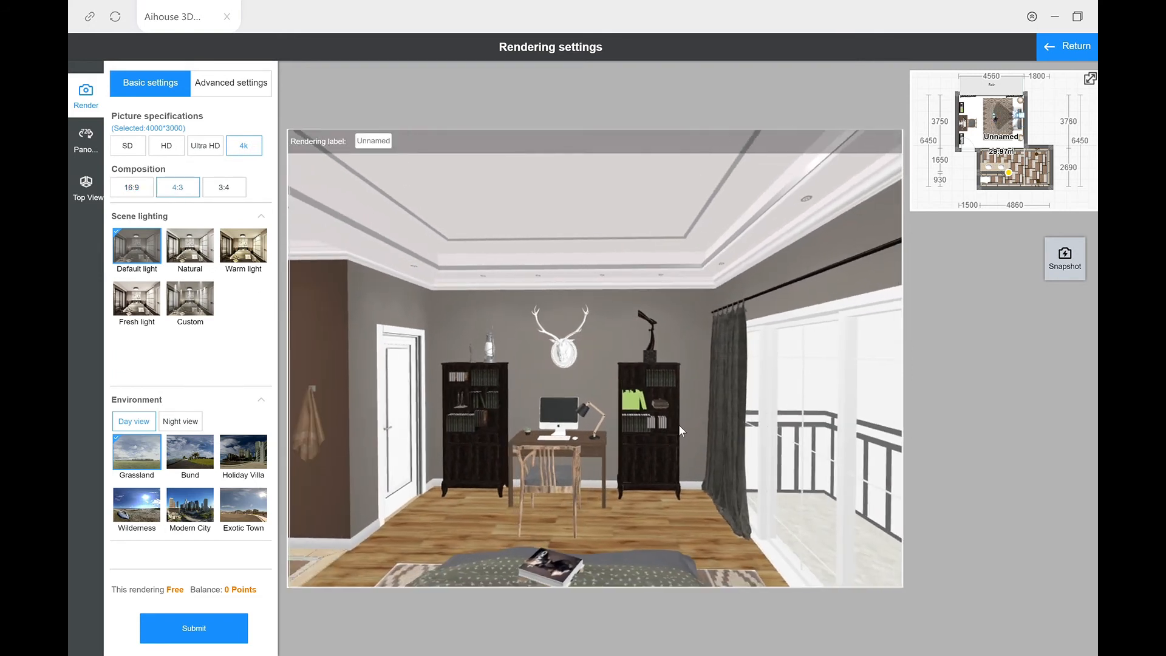
click(226, 194)
drag(585, 462, 567, 517)
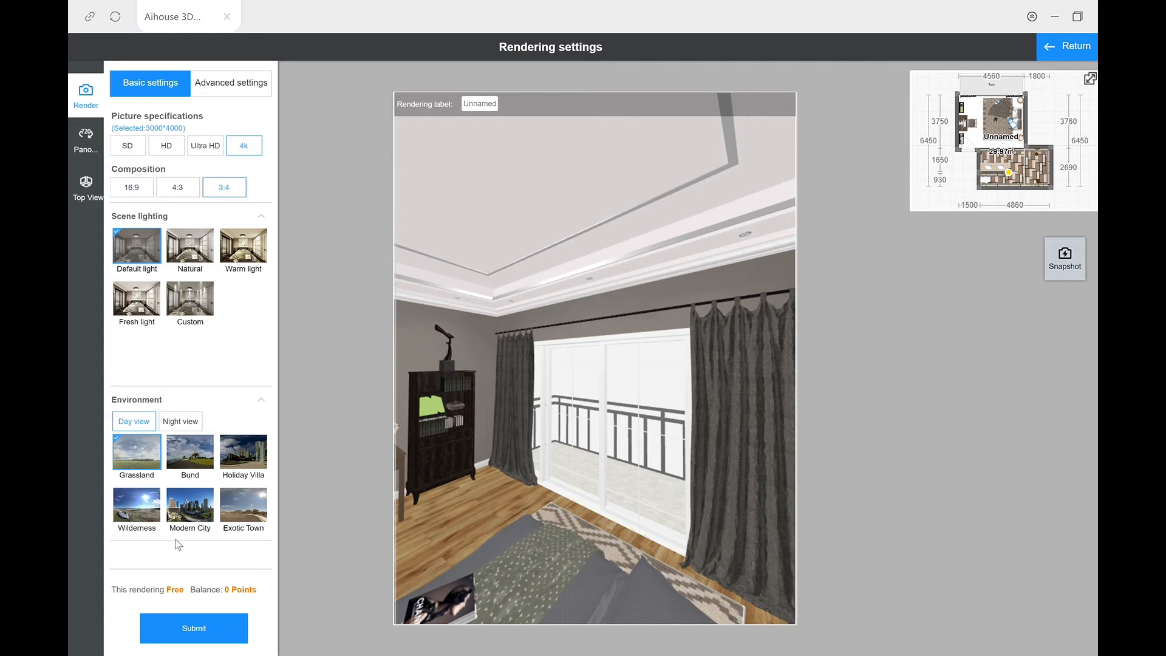
drag(452, 530, 597, 550)
drag(519, 564, 447, 555)
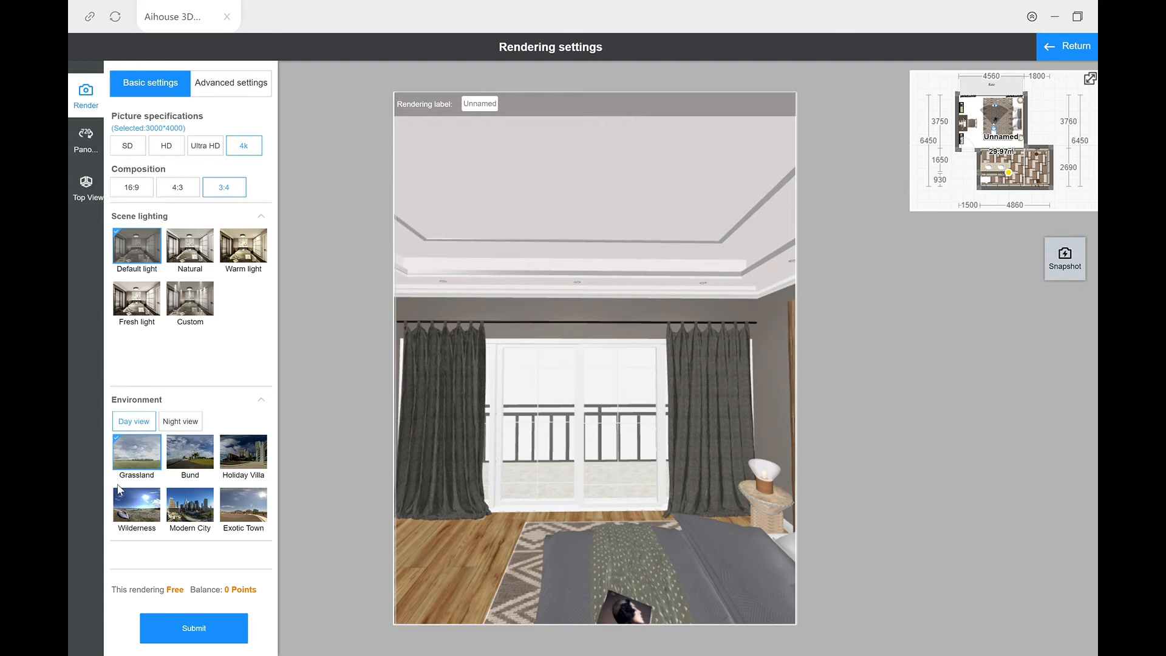
Step: Switch the environment to night view, move the camera back and aim it at the bed and wooden headboard wall
click(180, 422)
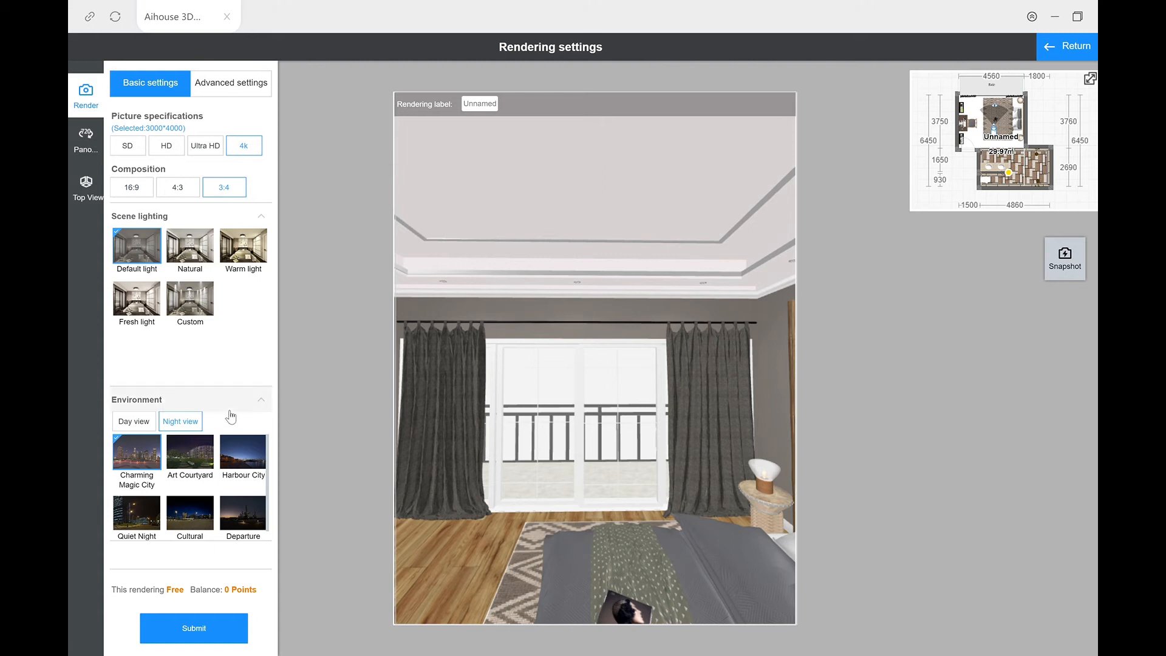
scroll(553, 443, down, 3)
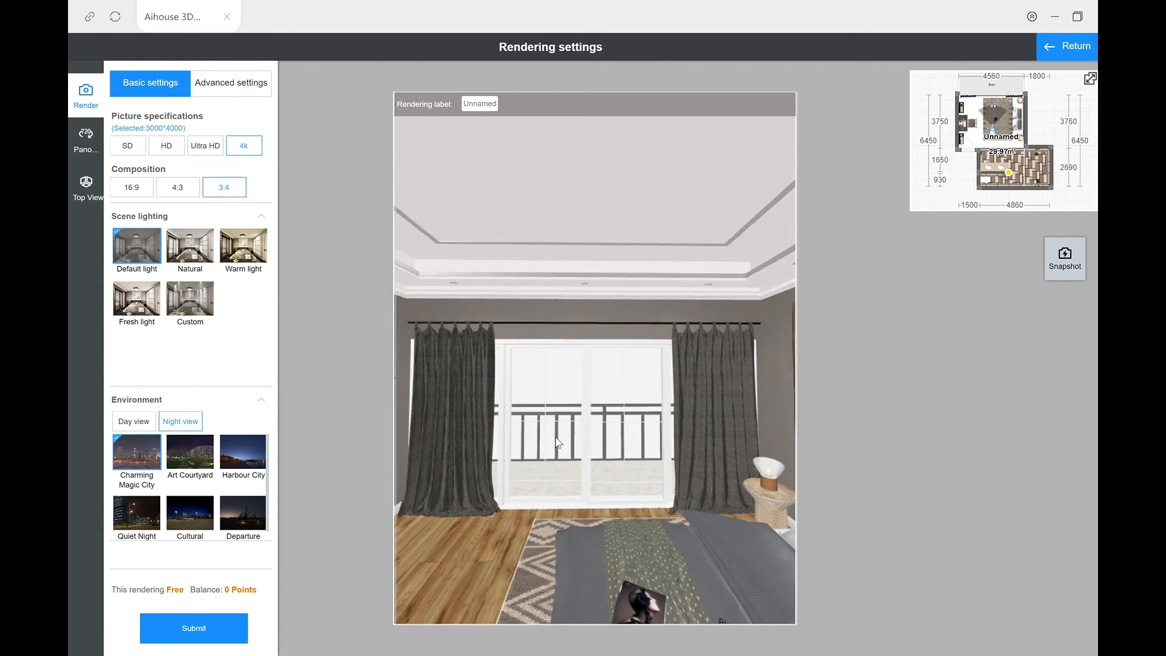
scroll(565, 423, down, 2)
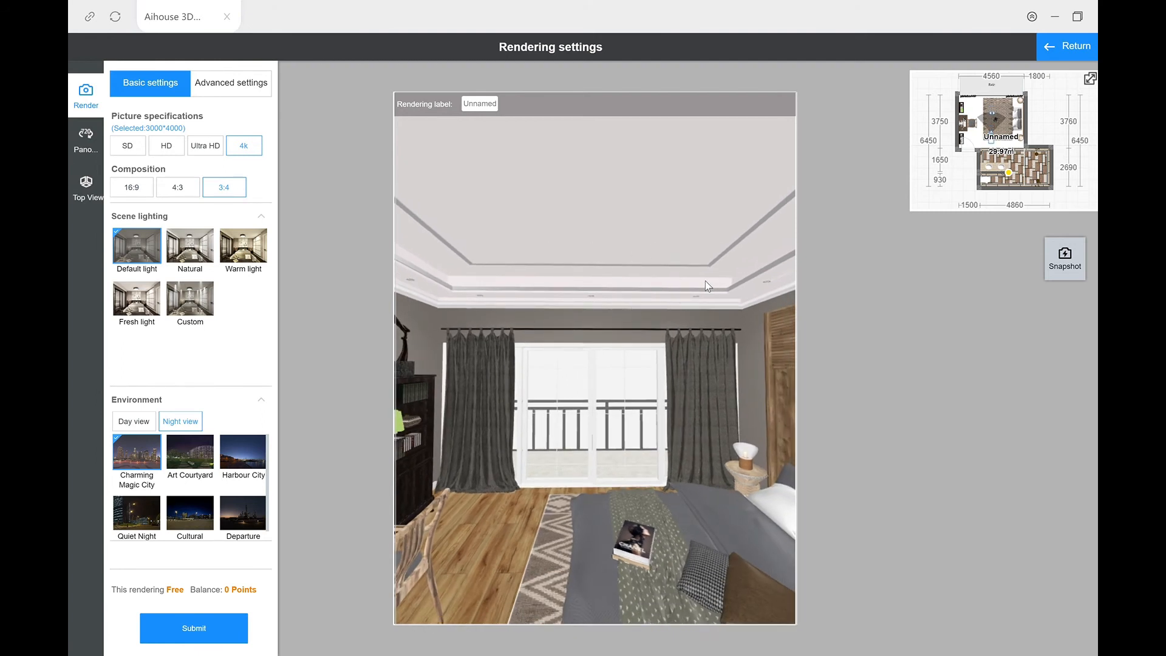
scroll(641, 449, down, 3)
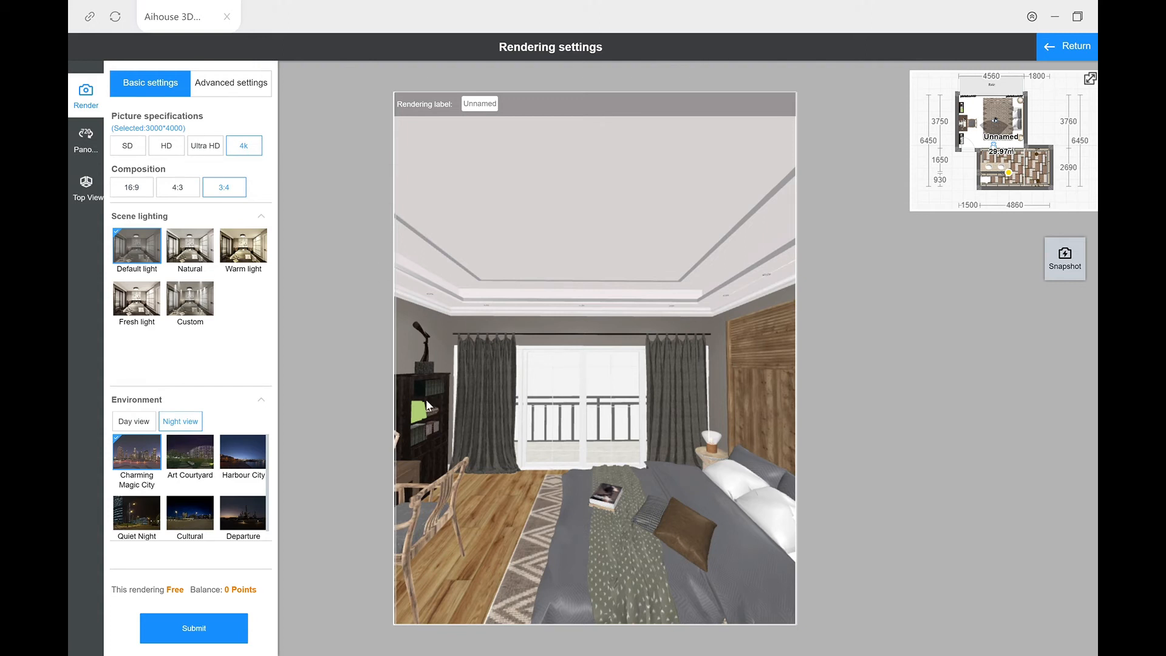
drag(471, 528, 549, 531)
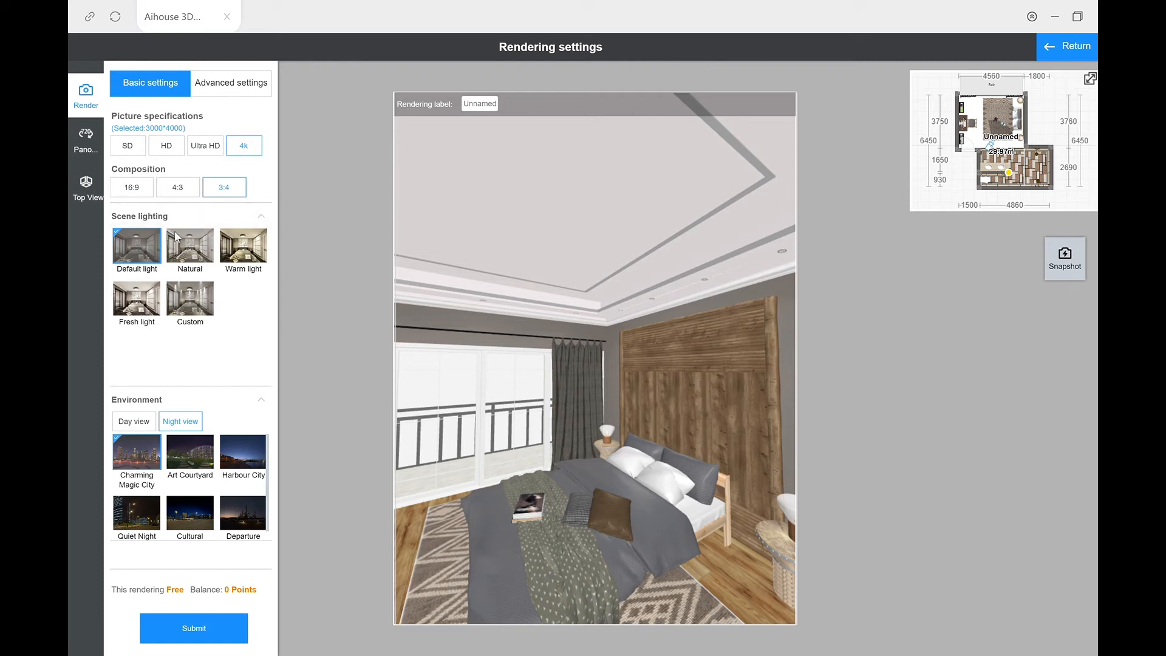
Step: Set the composition to 4:3 and frame the bed with the wooden wall panel and both bedside tables
click(188, 200)
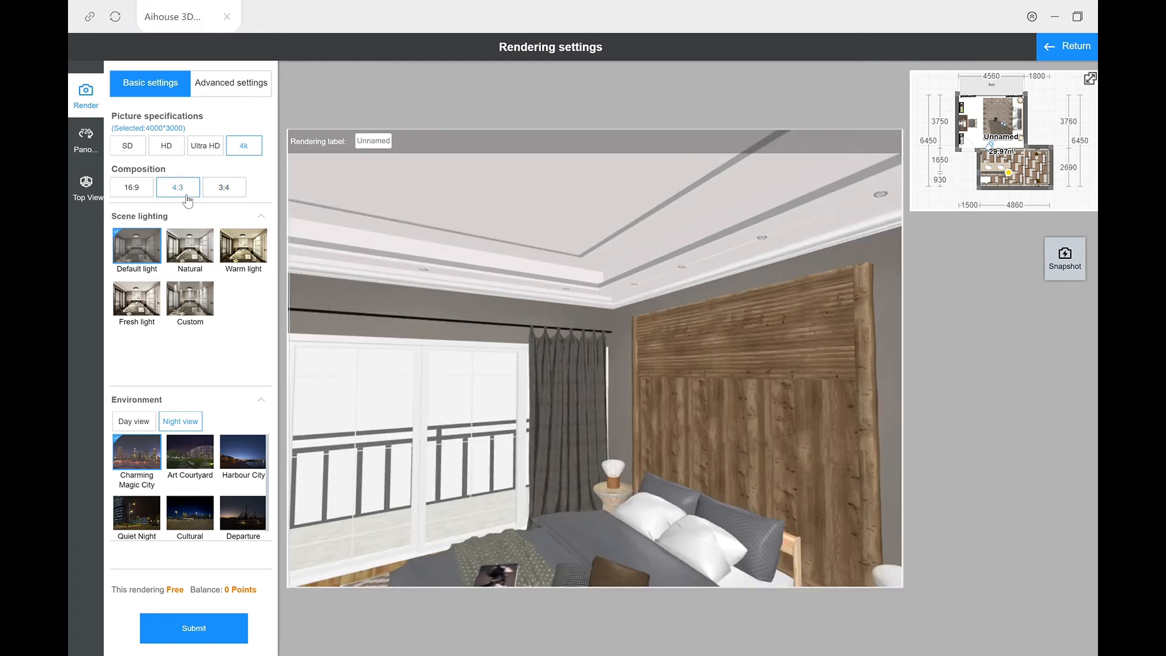
scroll(725, 456, down, 5)
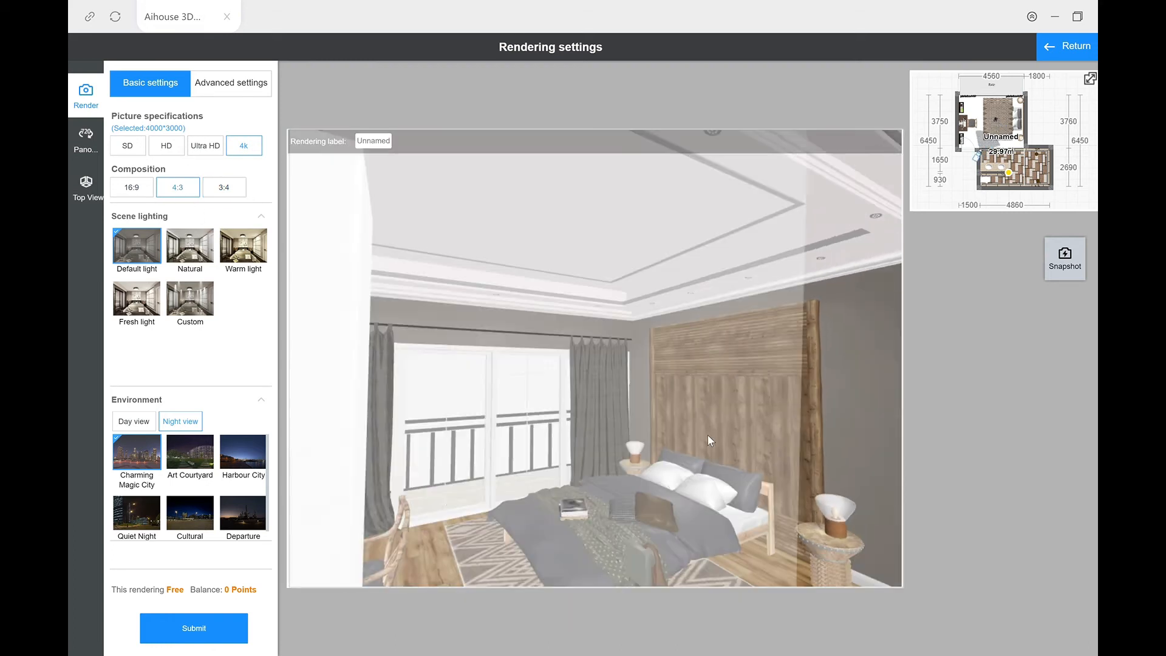
scroll(722, 453, up, 3)
drag(676, 503, 727, 498)
scroll(722, 497, down, 4)
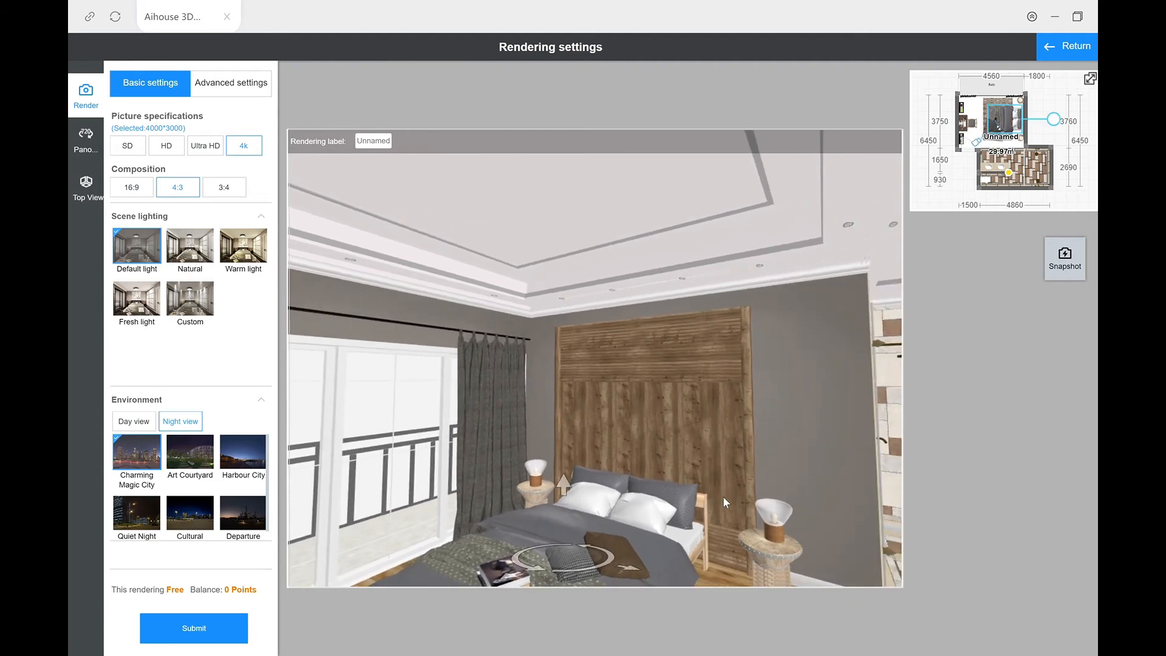
Step: Lower the camera elevation to 937 mm and set the camera angle to 90 in the advanced settings
click(218, 94)
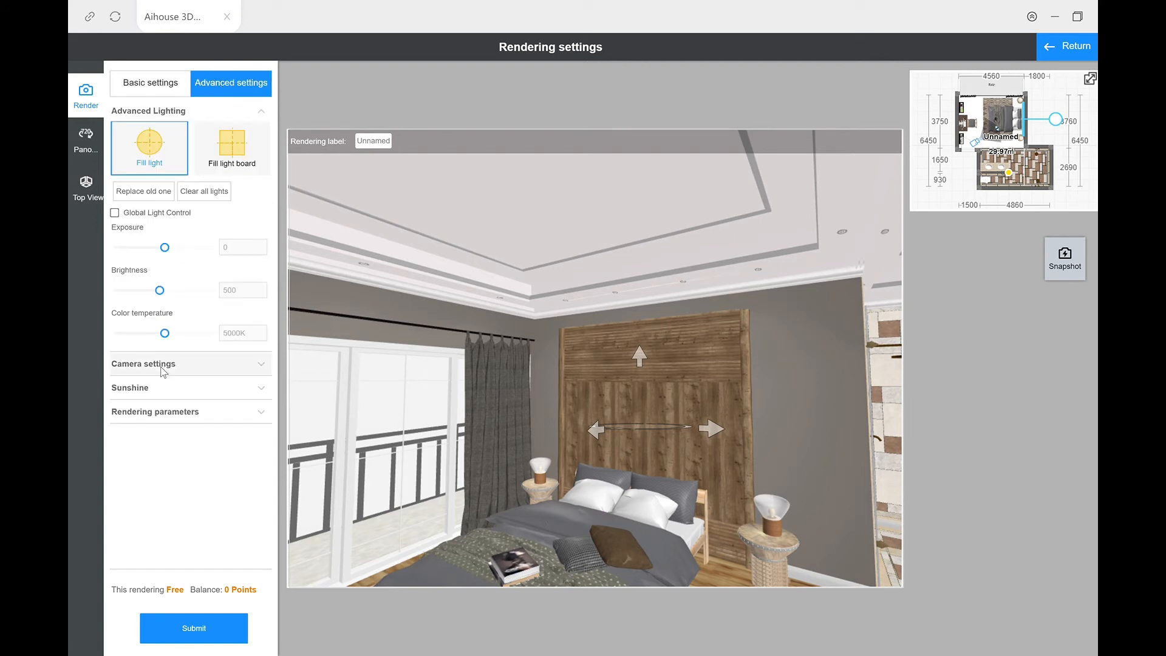
click(161, 367)
drag(161, 466, 166, 503)
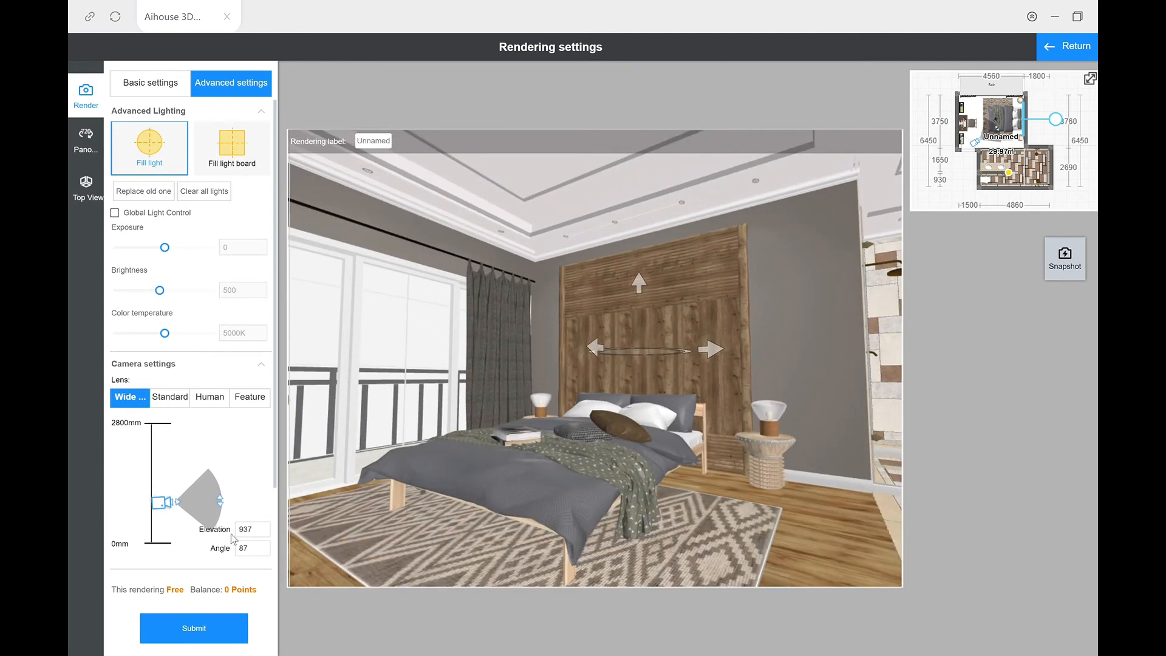
double_click(259, 550)
text(90)
key(Return)
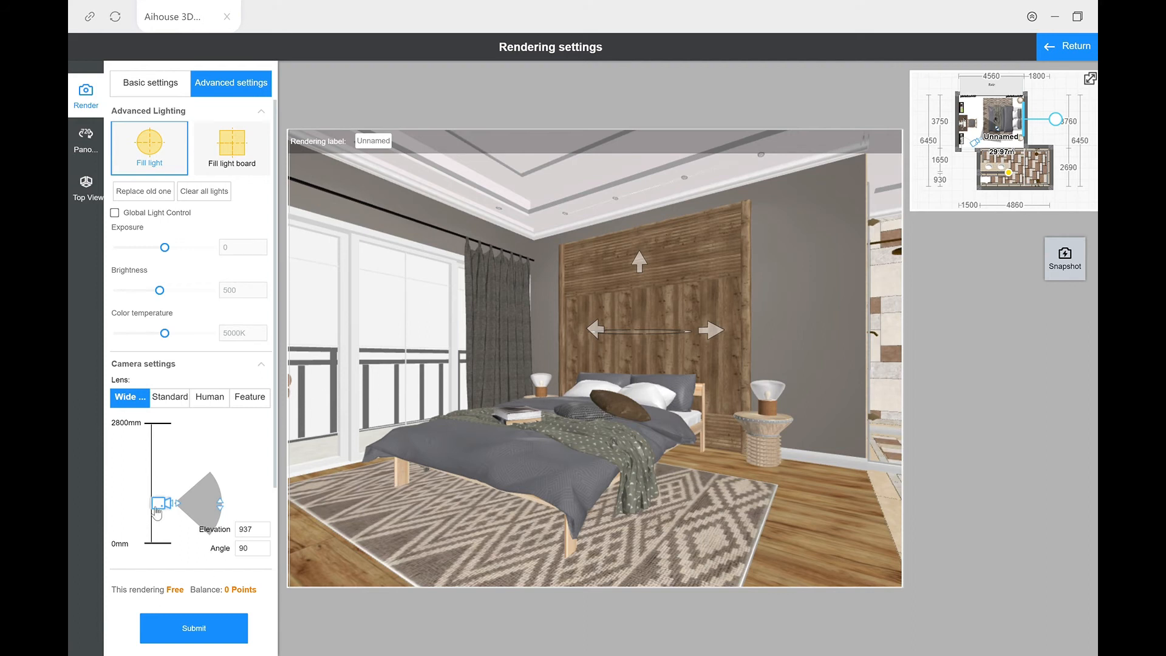
Step: Compare the Standard, Human, Feature and Wide angle lenses on the bed view, returning to the Standard lens
click(164, 398)
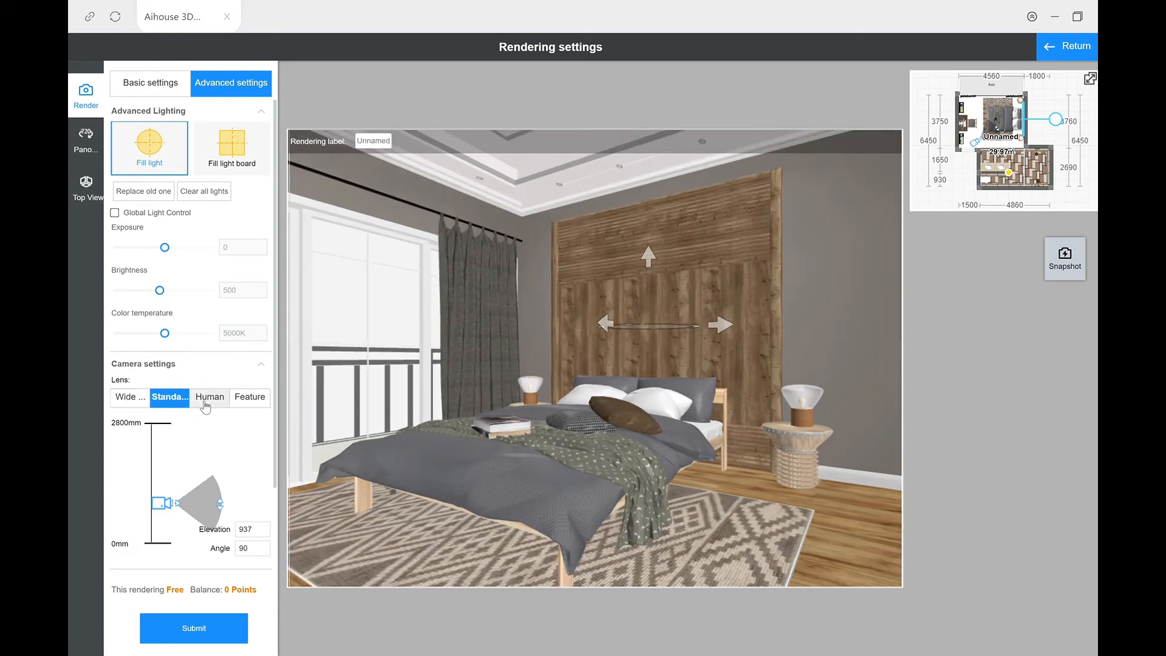
click(206, 399)
click(250, 401)
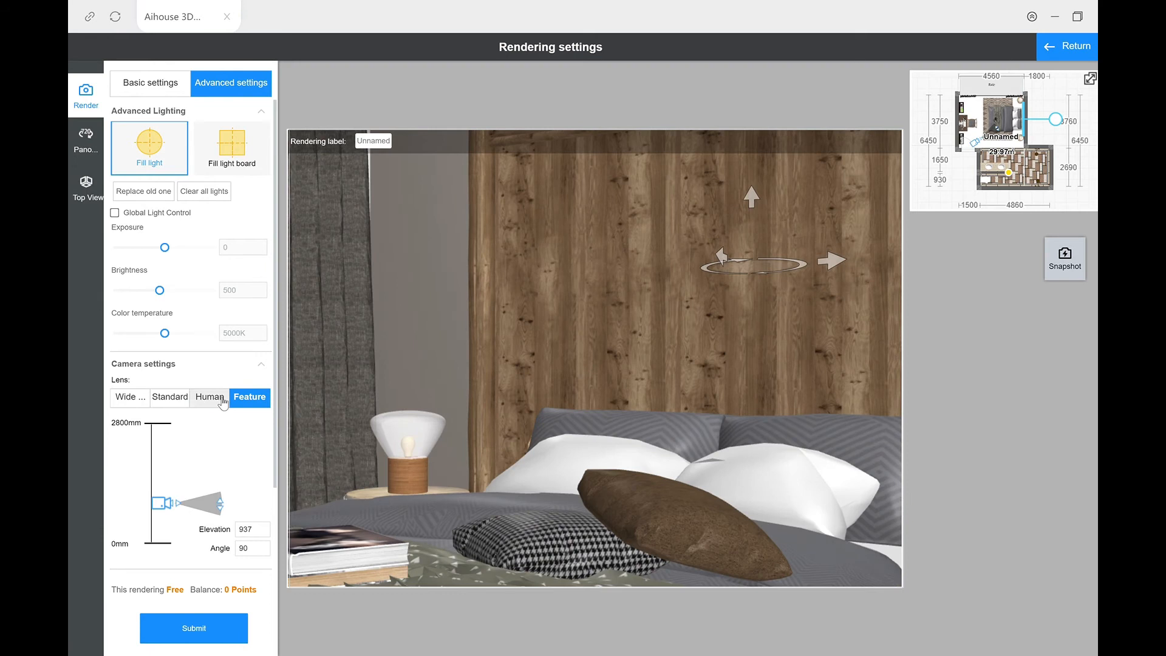
click(221, 400)
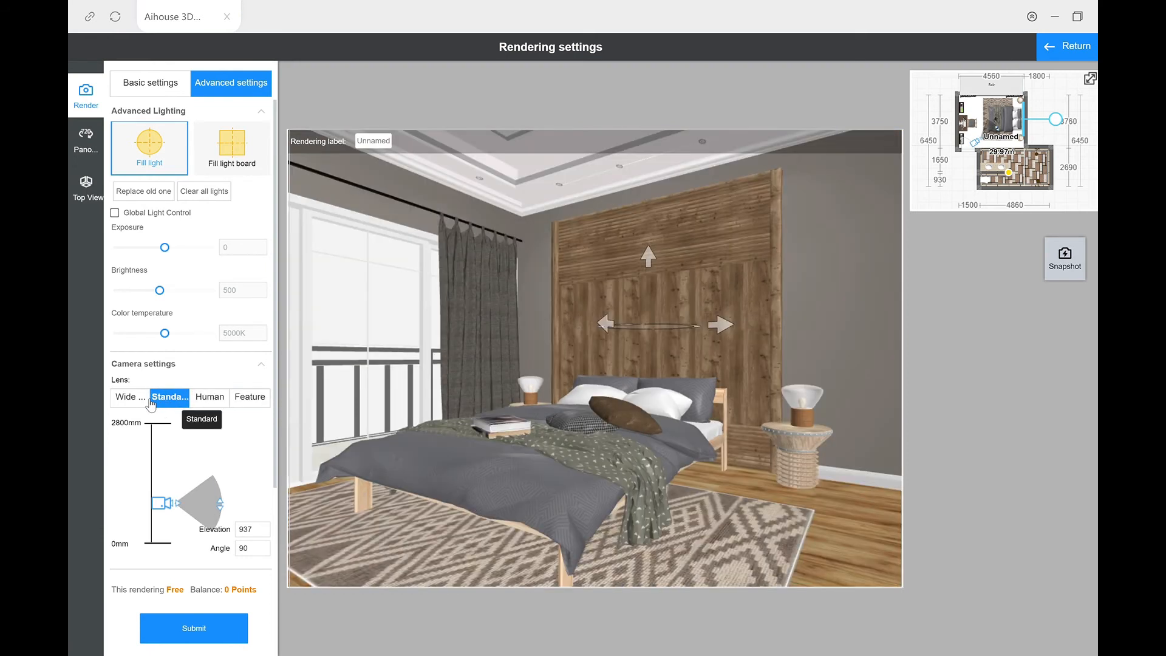
click(135, 400)
click(174, 399)
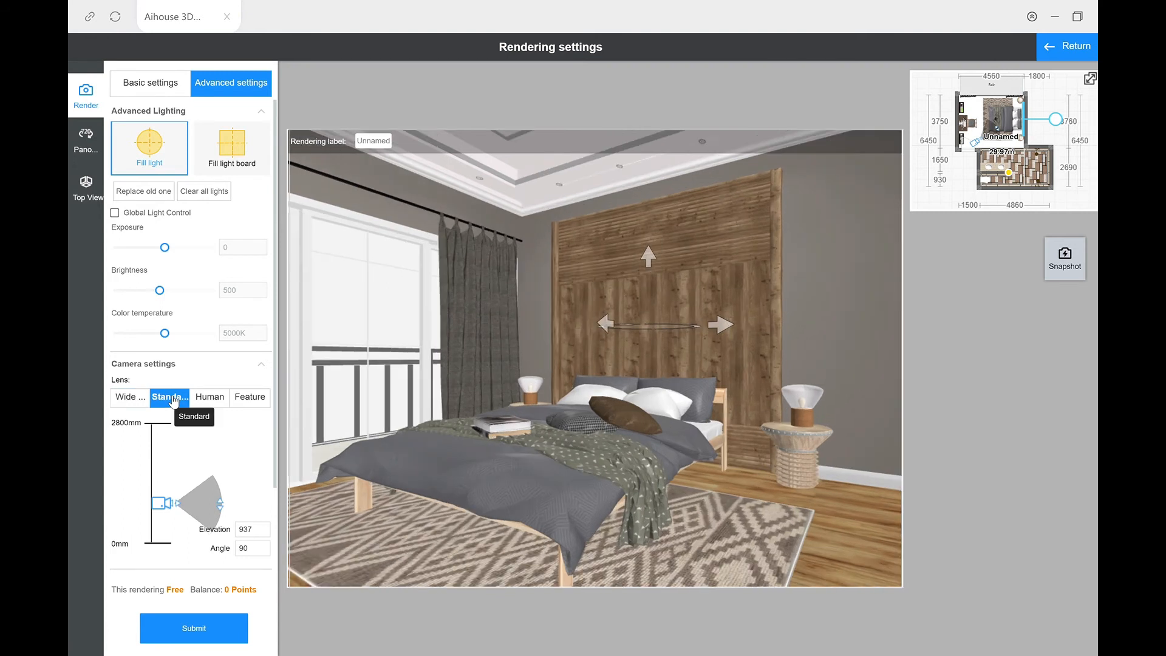
Step: Move the camera behind the desk chair facing the headboard wall and try the Human and Feature lenses
drag(362, 517, 570, 489)
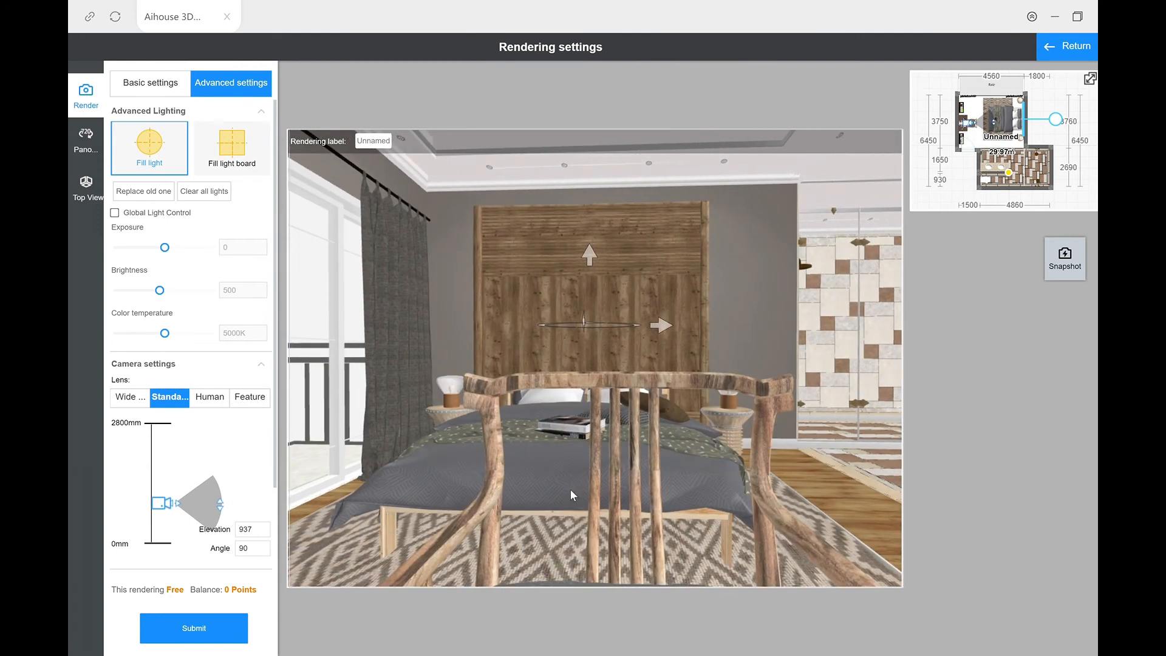
click(214, 404)
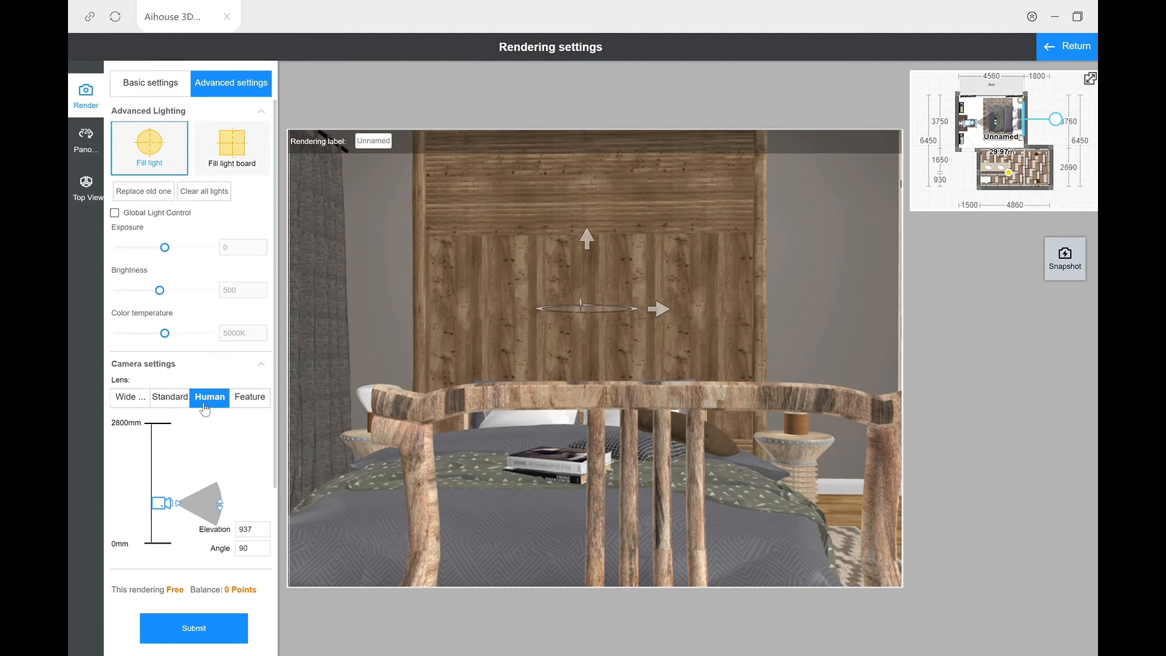
click(246, 400)
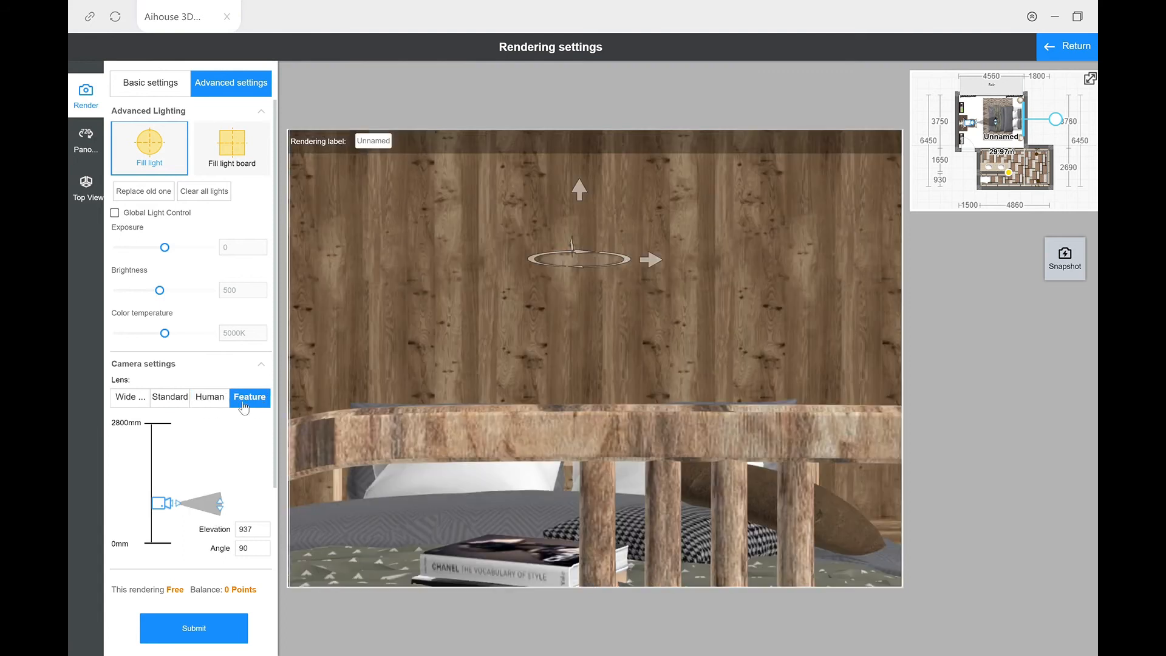
Step: Compare the Human and Standard lenses on the headboard view and settle on the Wide angle lens
click(208, 401)
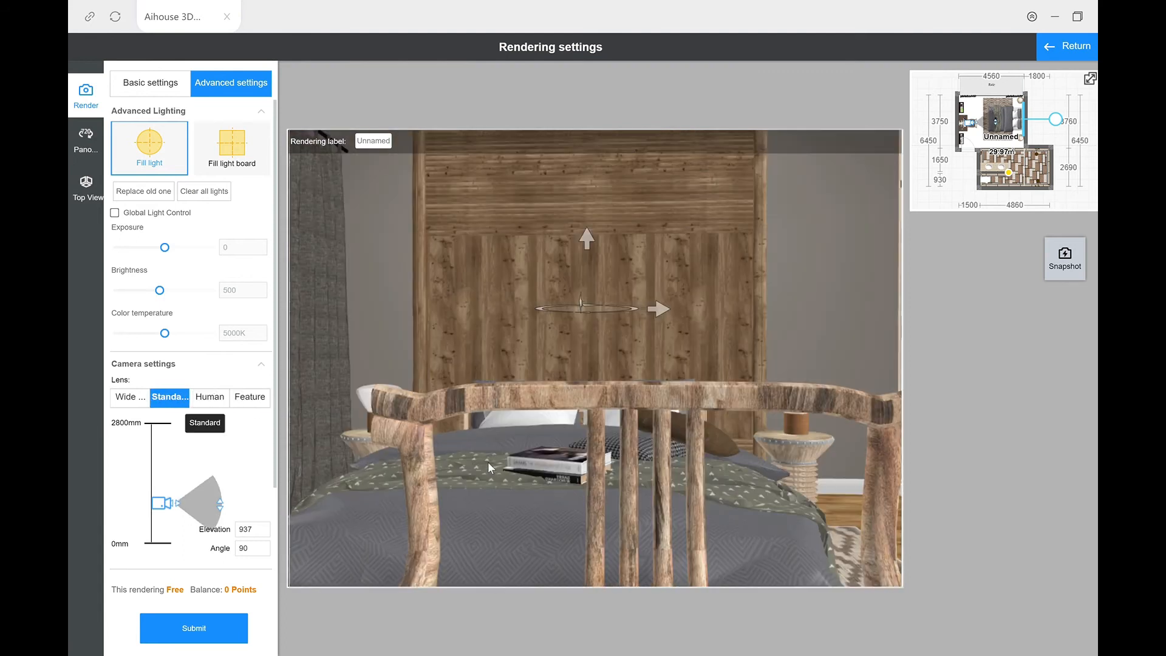
click(170, 398)
click(128, 398)
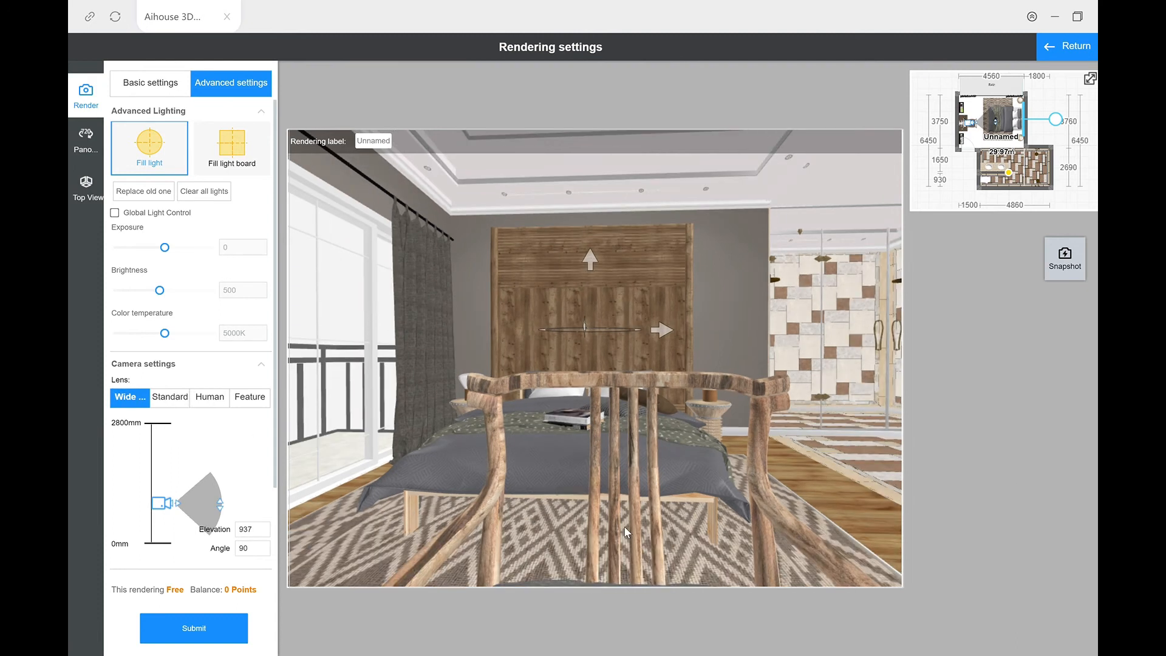
Step: Move the camera clear of the desk chair, frame the bed between the balcony doors and glass bathroom partition, and save a perspective snapshot
scroll(624, 527, up, 4)
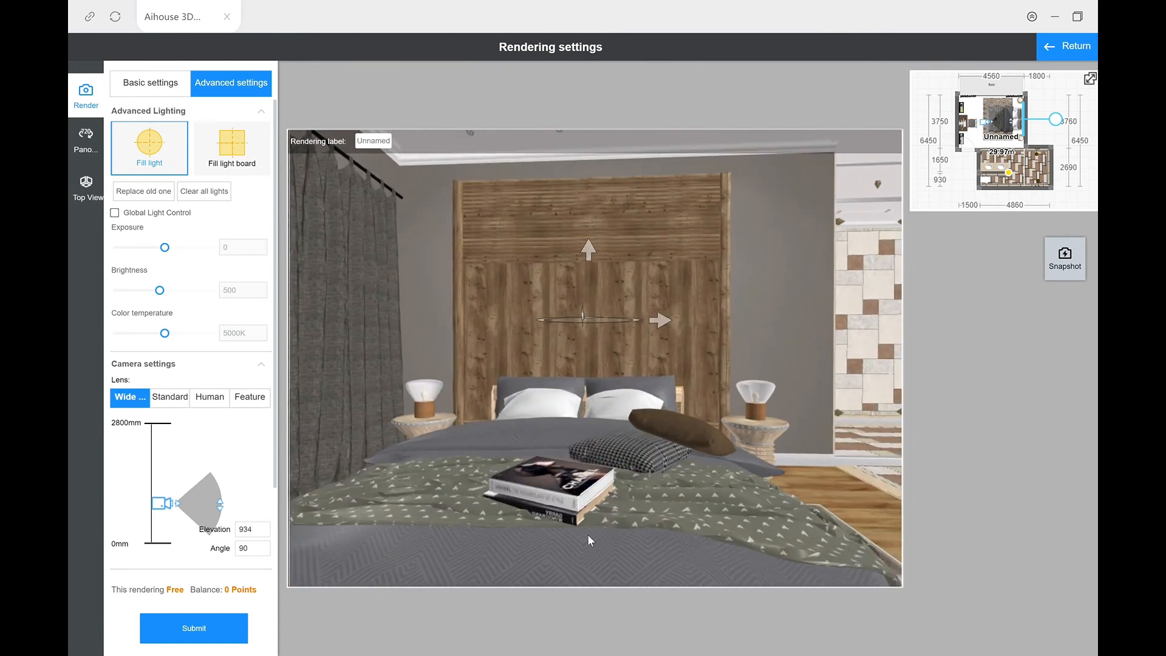
scroll(562, 539, down, 4)
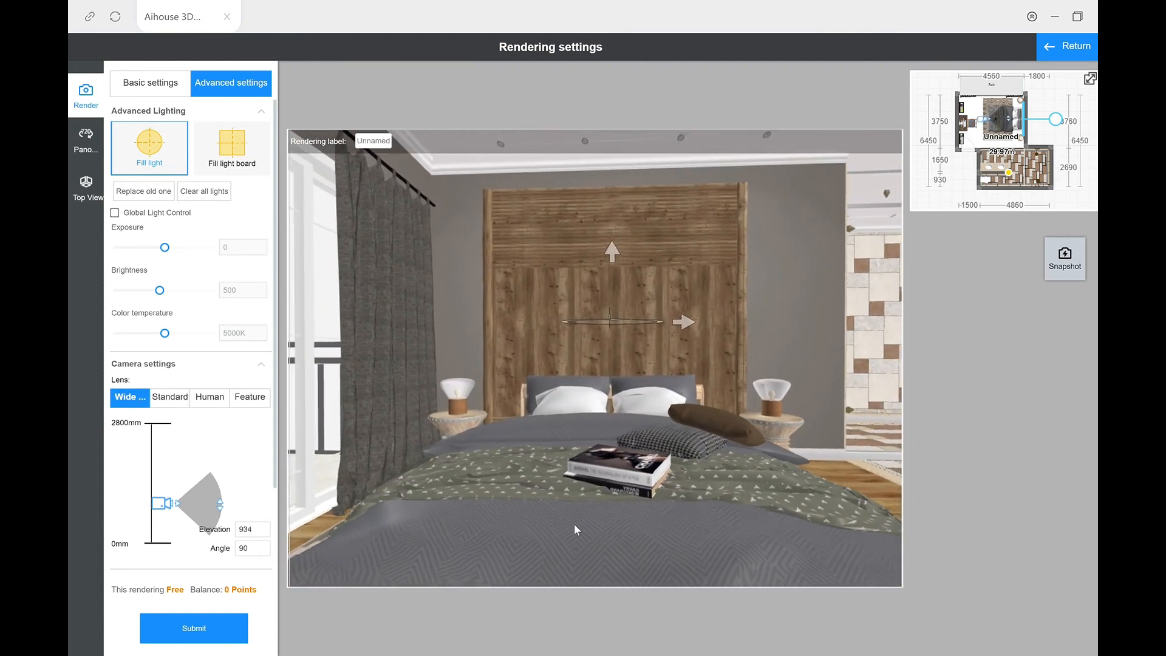
scroll(573, 519, up, 2)
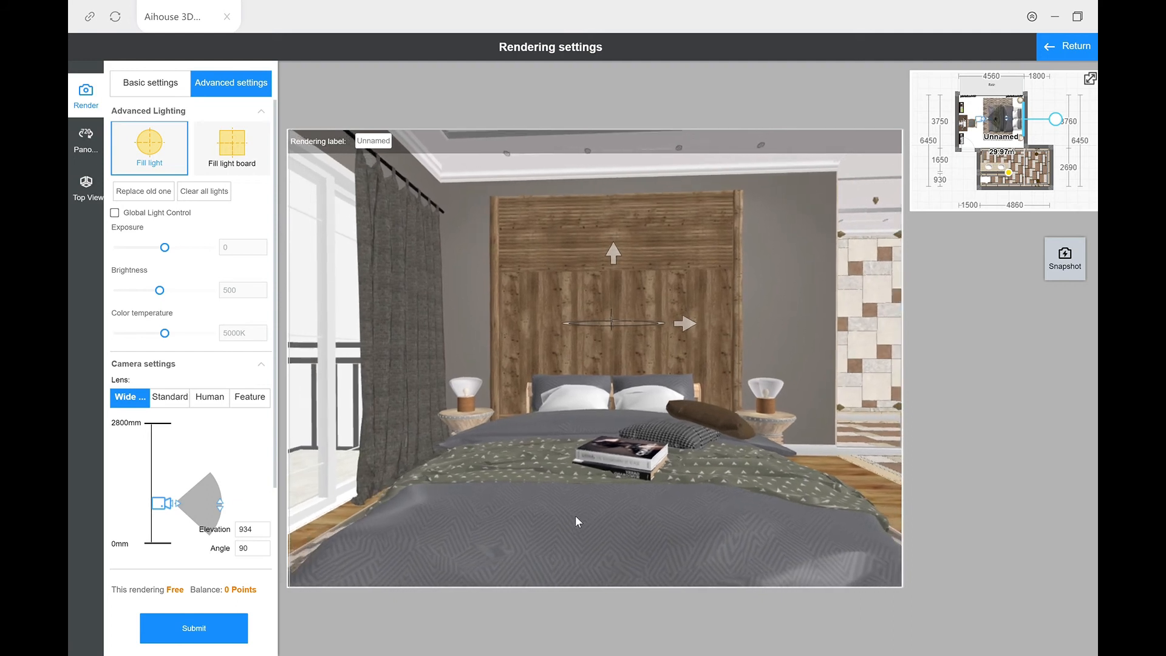
scroll(577, 517, down, 4)
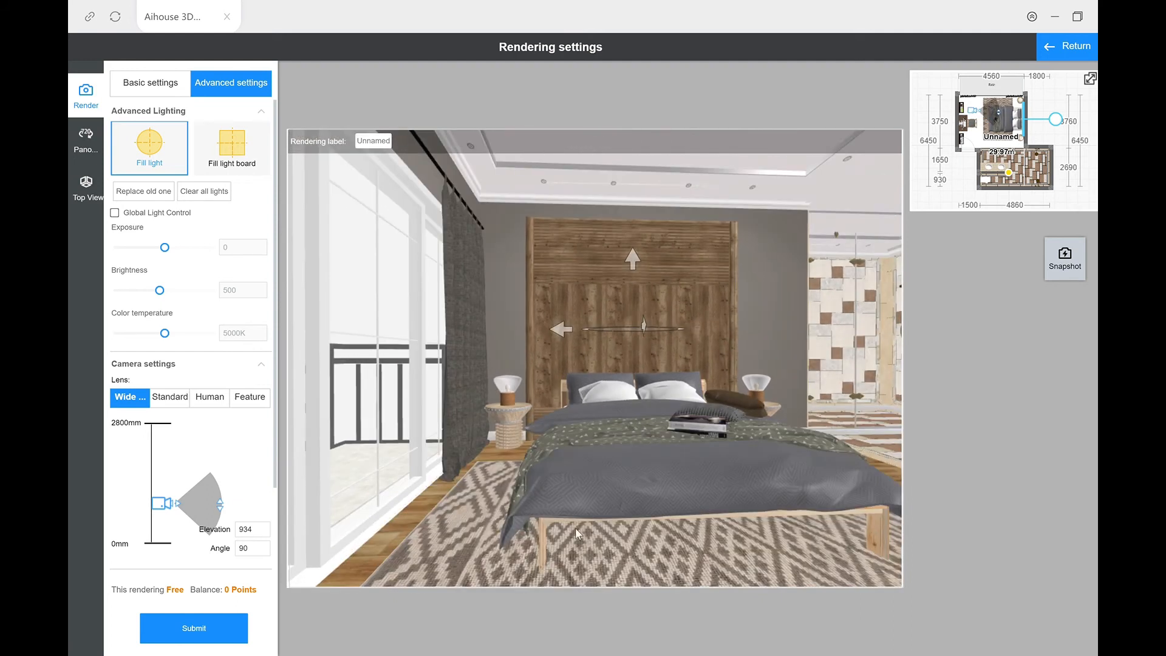
mouse_move(608, 545)
mouse_down()
mouse_move(588, 542)
mouse_move(615, 541)
mouse_up()
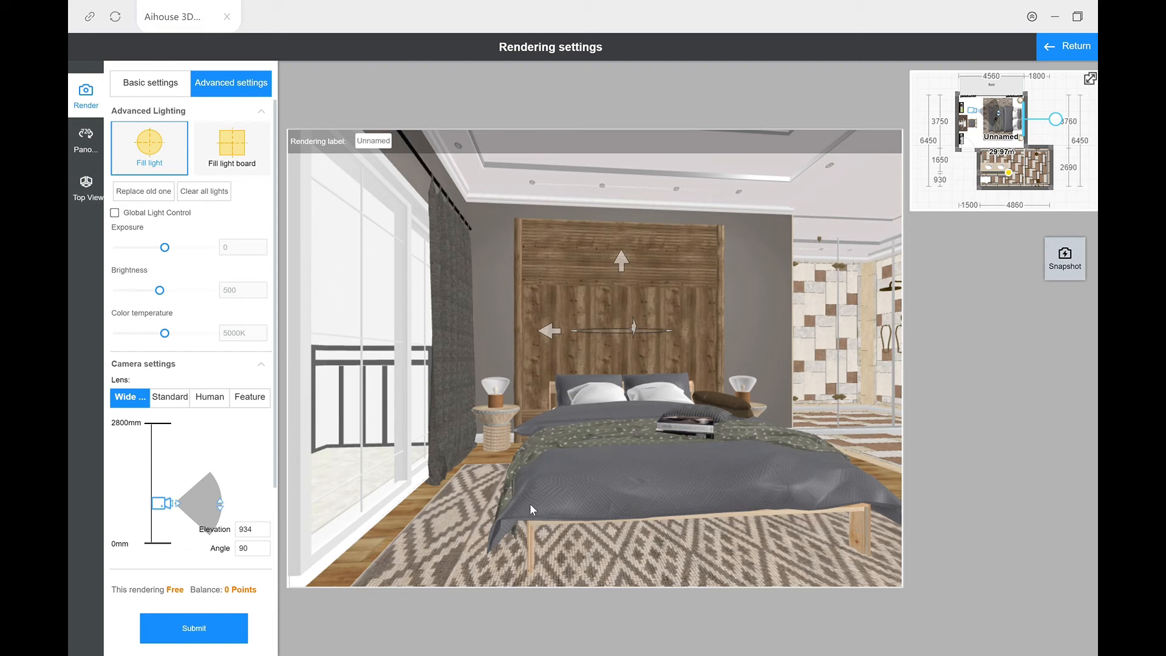
click(1084, 270)
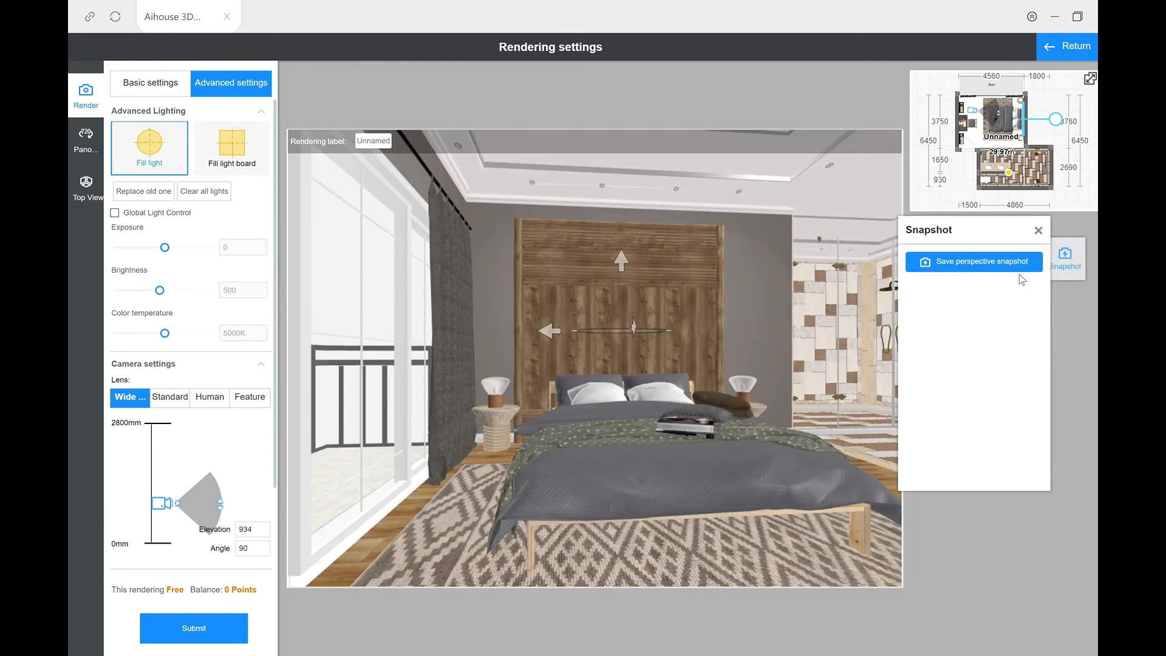
click(967, 271)
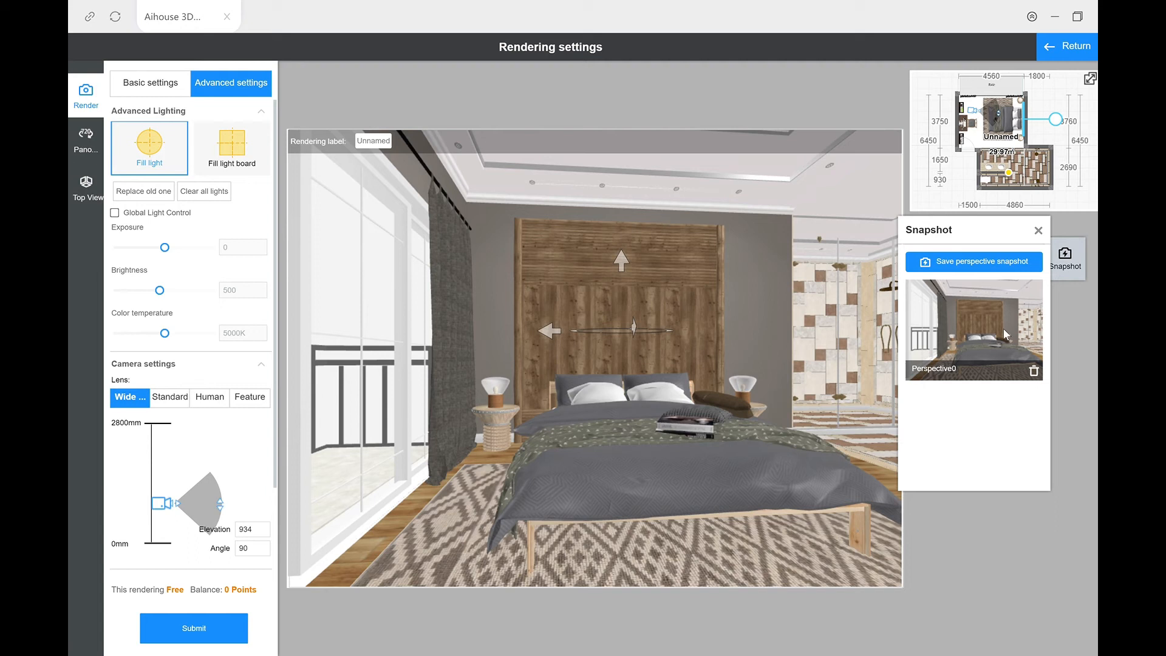
Step: Set the environment to the Modern City day view and submit the 4K bed render with Default light
click(147, 97)
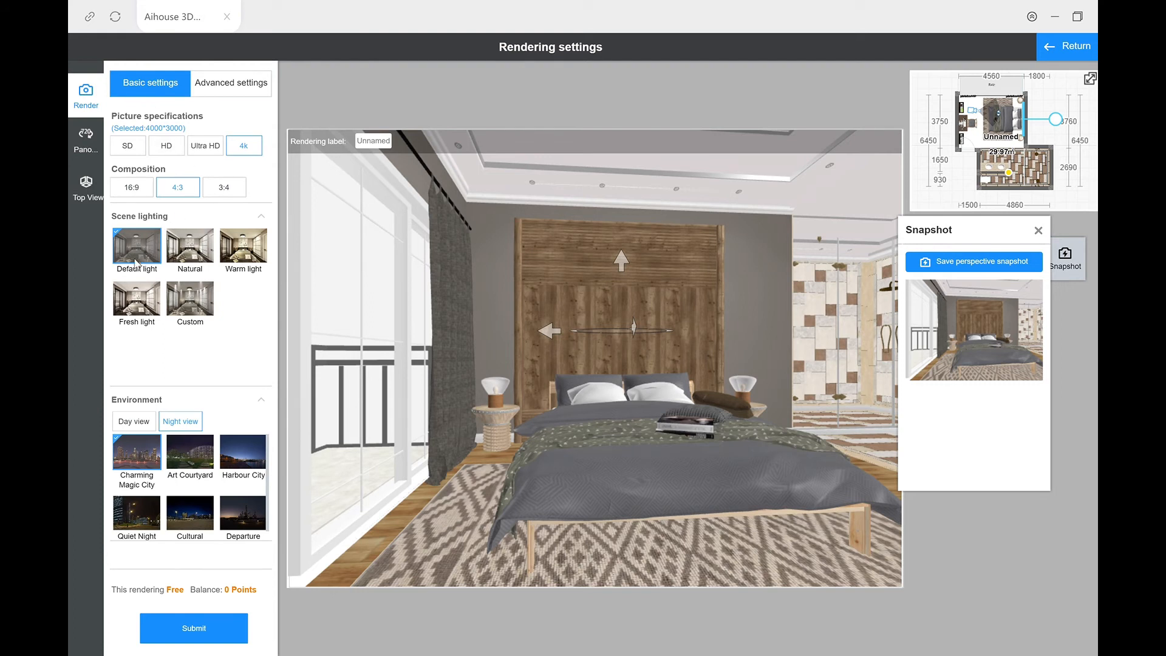
click(216, 636)
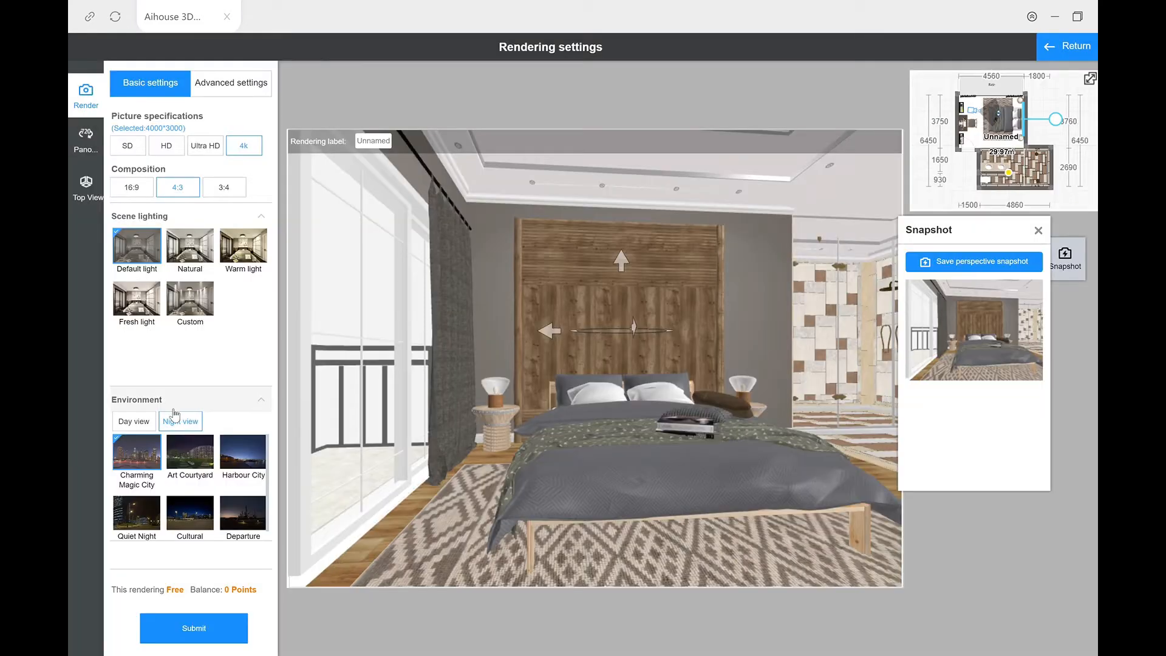
click(698, 301)
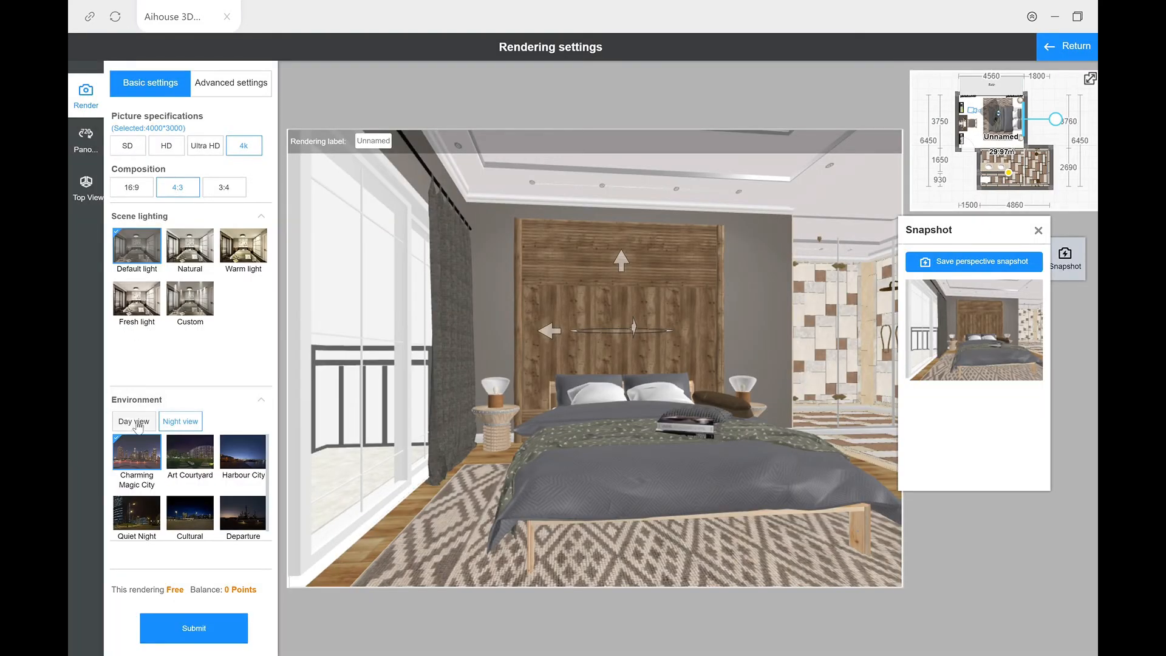
click(139, 423)
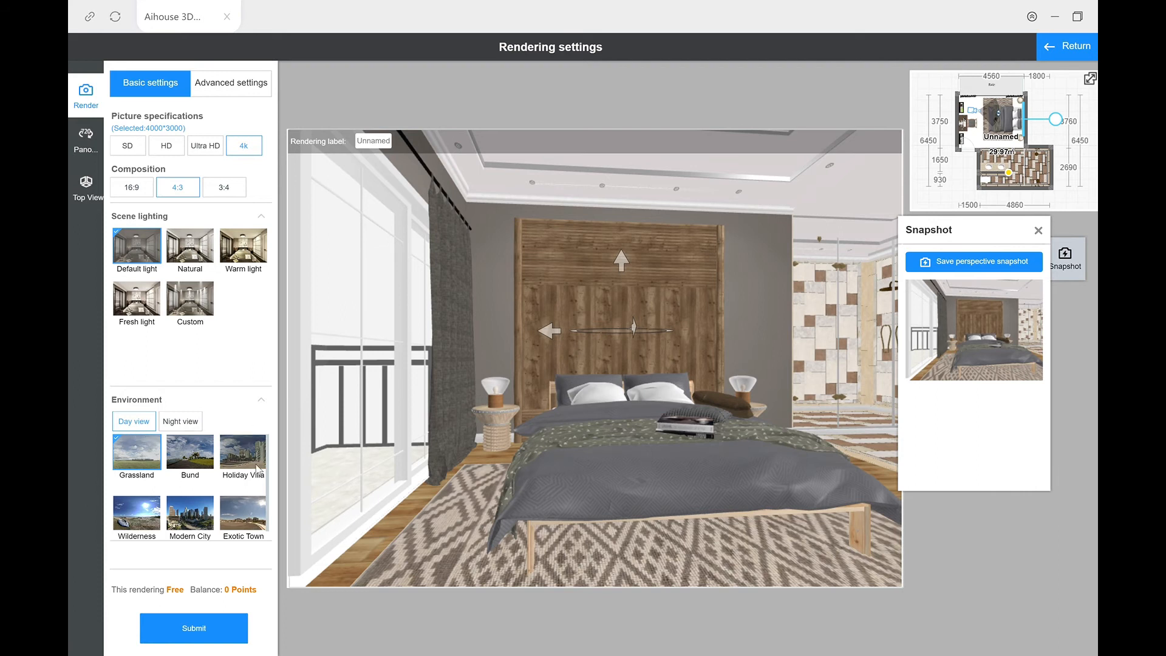
click(192, 516)
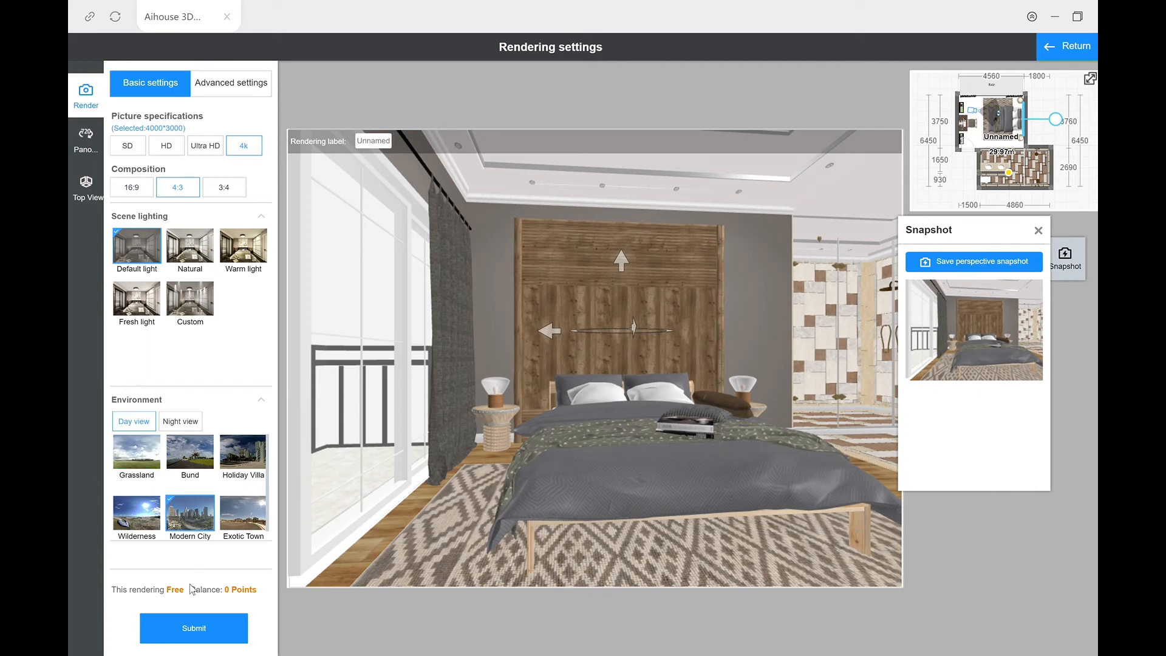
click(184, 628)
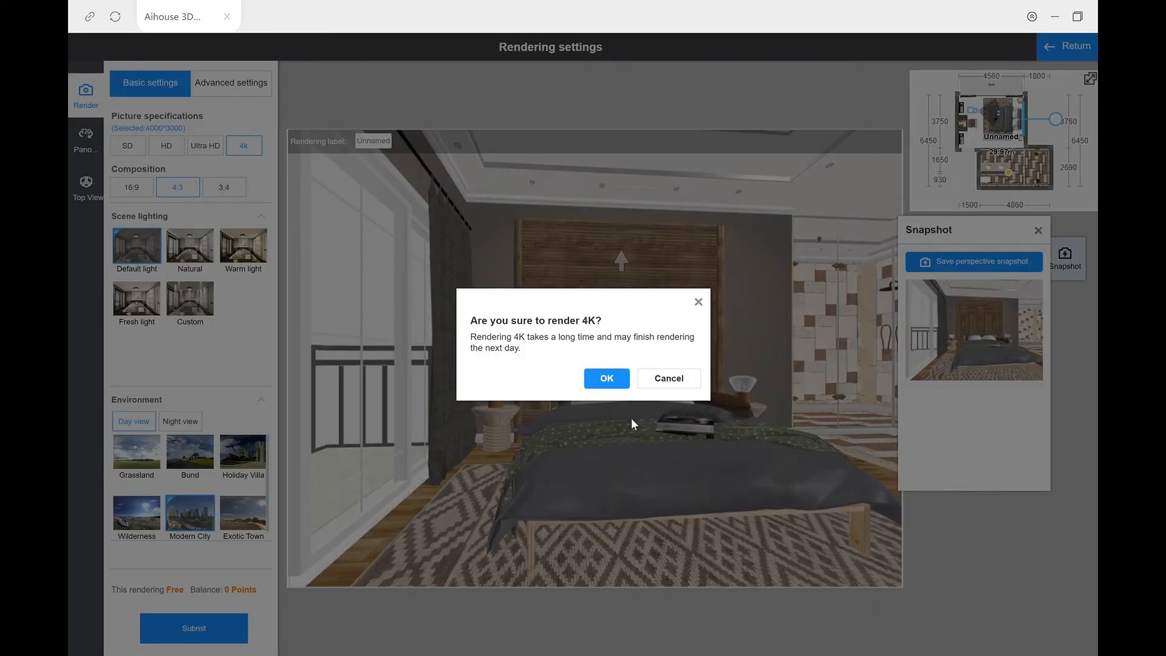
click(623, 386)
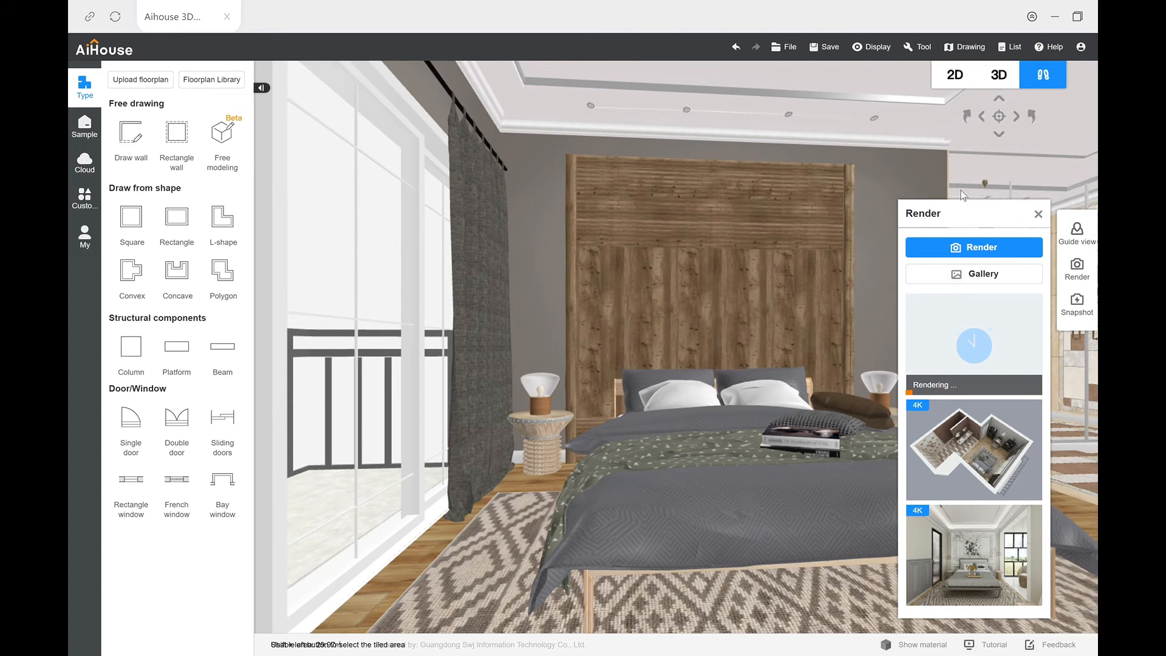
Step: Set up another 4K render of the same bed view with Natural scene lighting and submit it
click(995, 248)
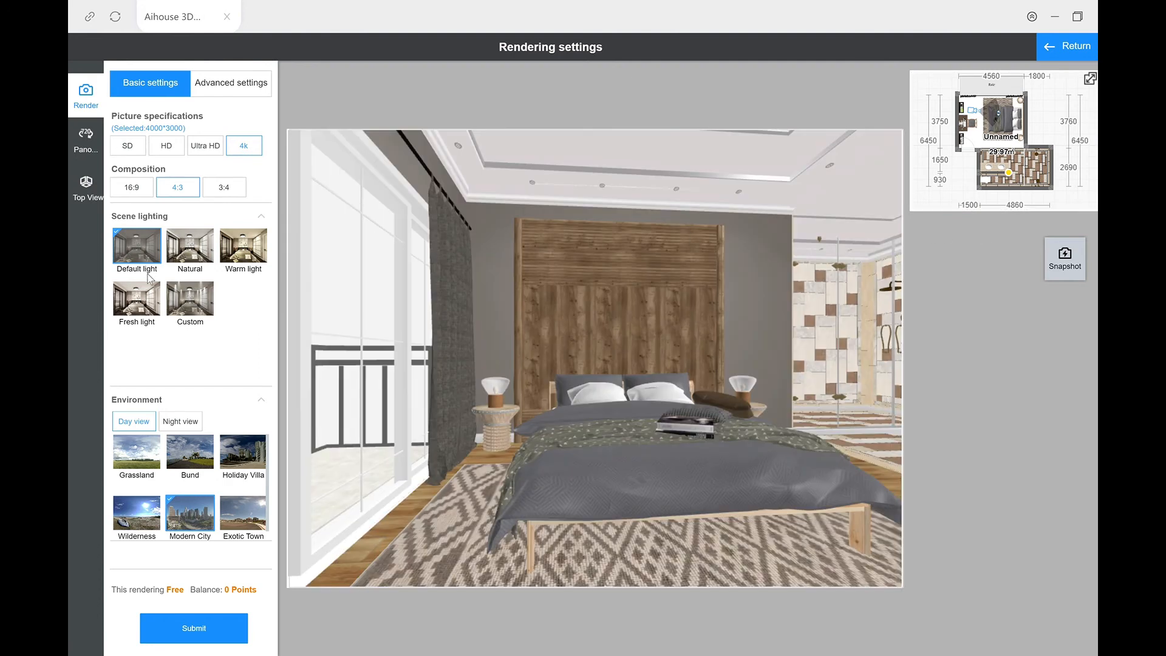
click(197, 249)
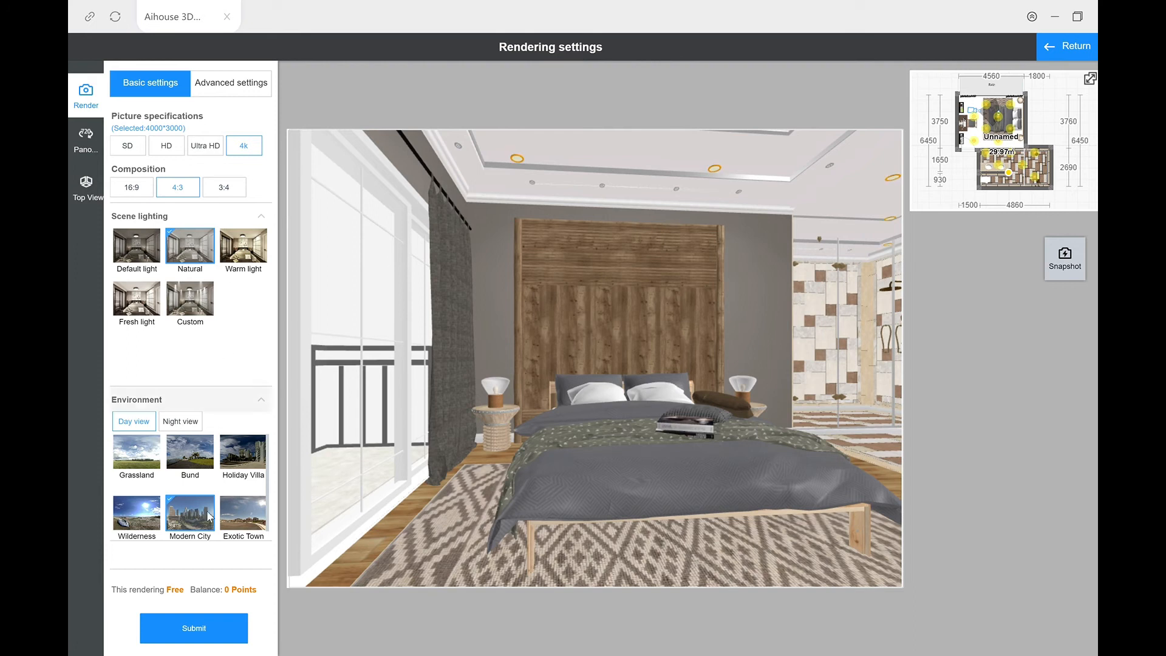
click(202, 628)
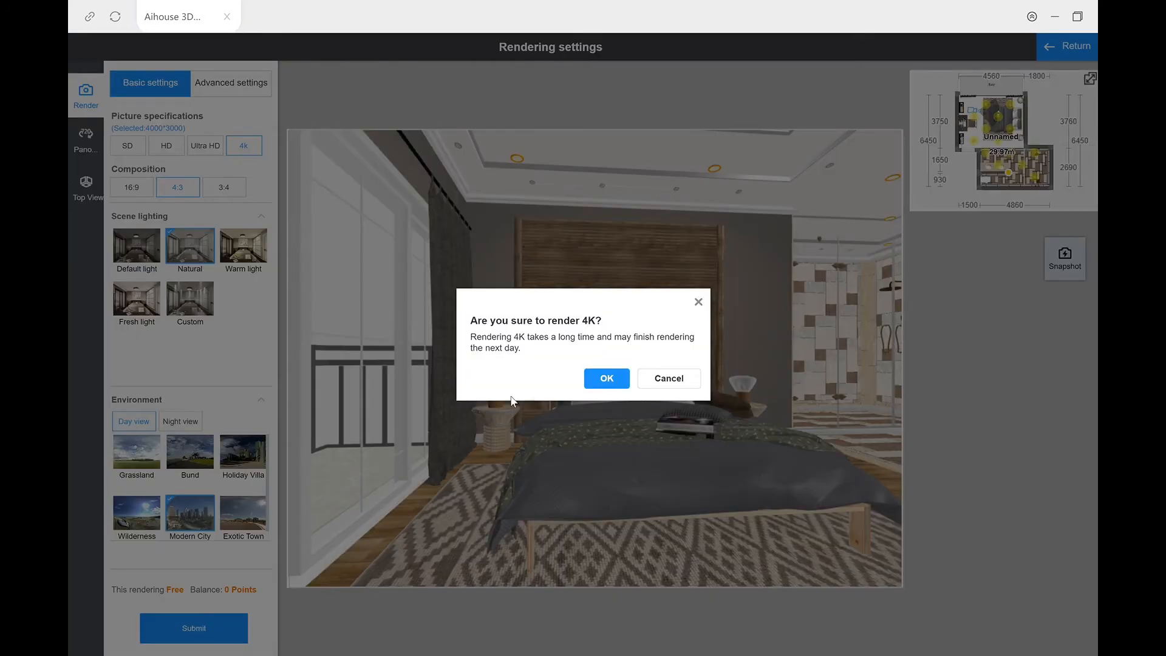
click(621, 379)
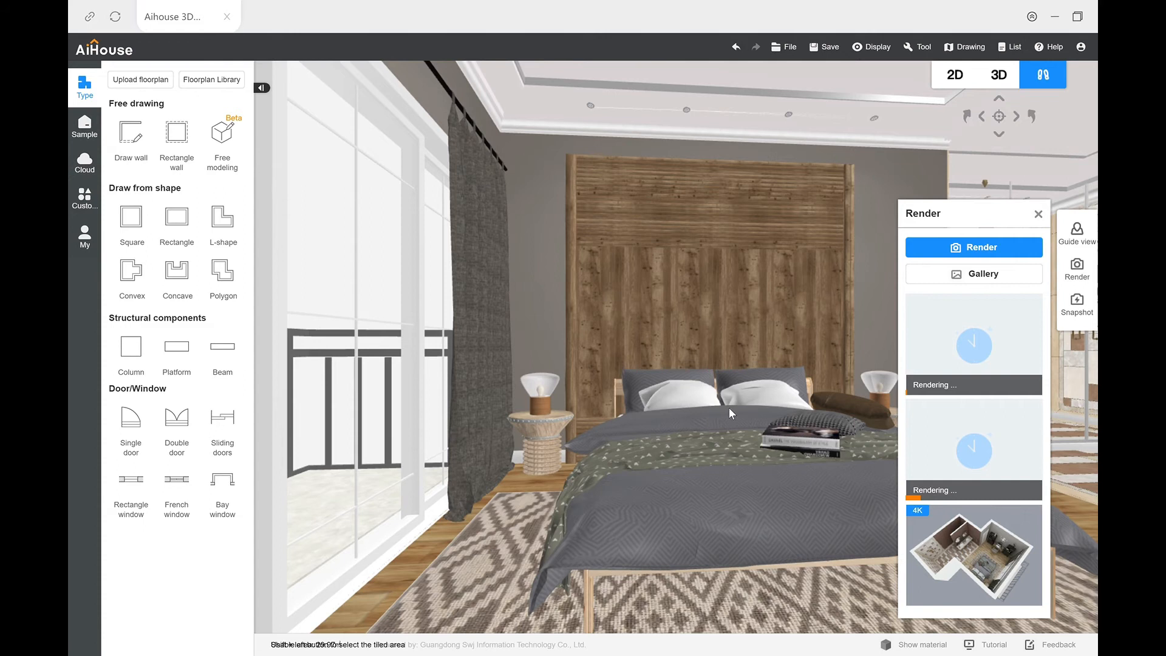
Step: Reopen the rendering settings and compare IES options on the ceiling fill light nearest the curtain, returning it to Fill light 01
click(943, 252)
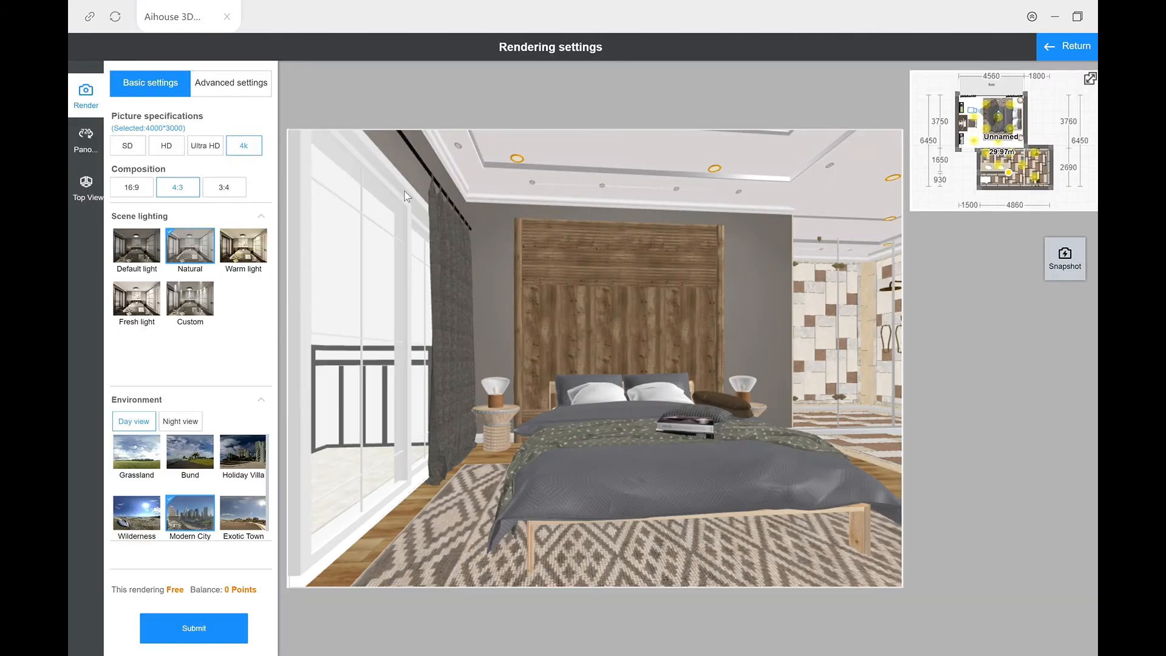
click(516, 161)
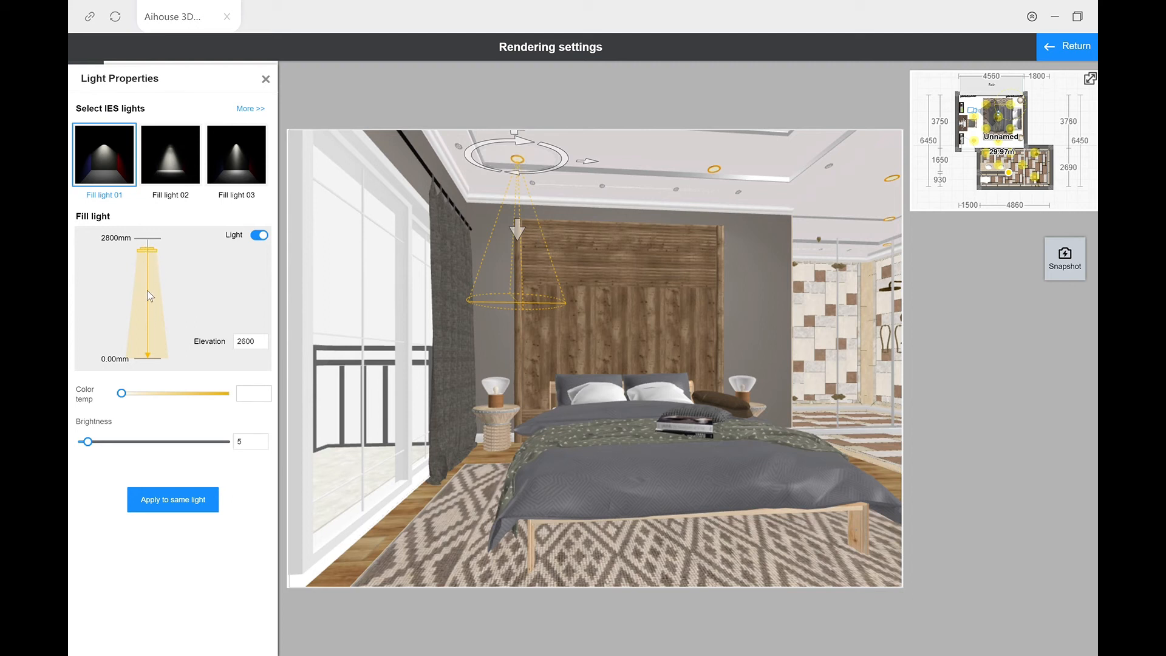
click(181, 183)
click(240, 179)
click(201, 174)
click(255, 110)
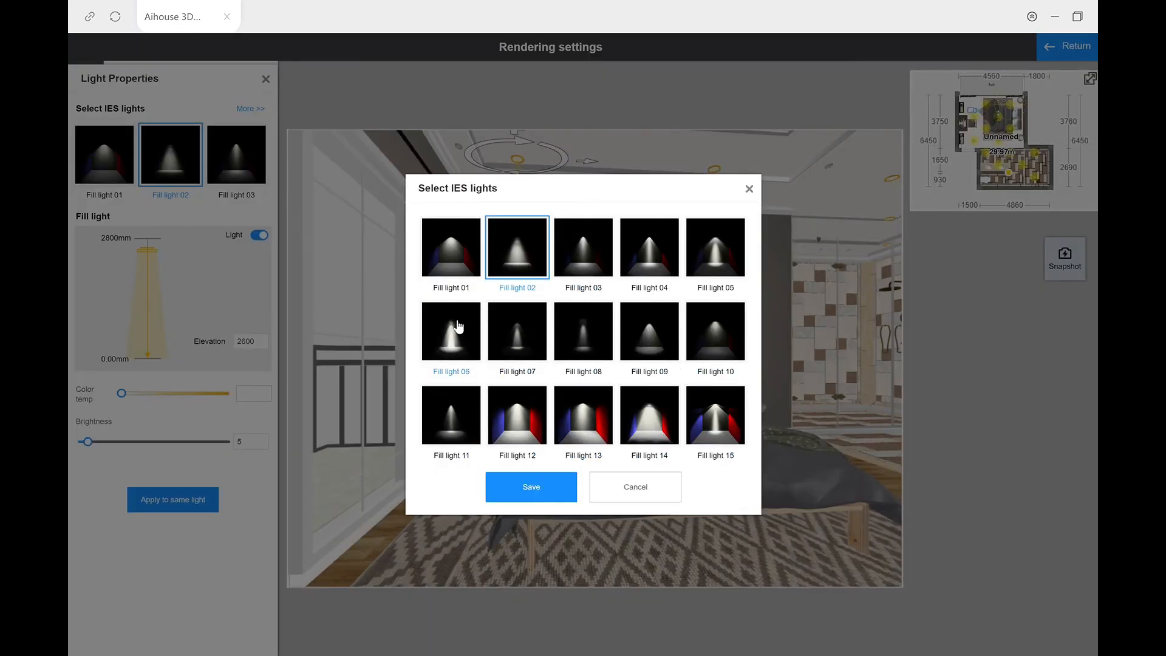
click(749, 189)
click(131, 149)
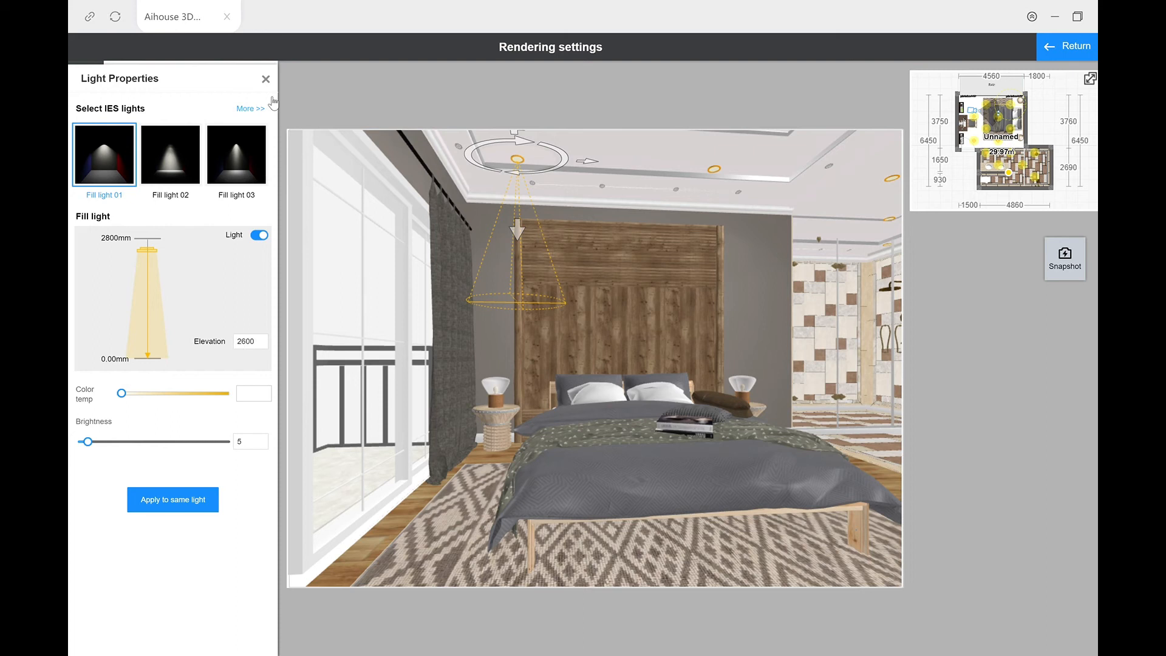
click(265, 80)
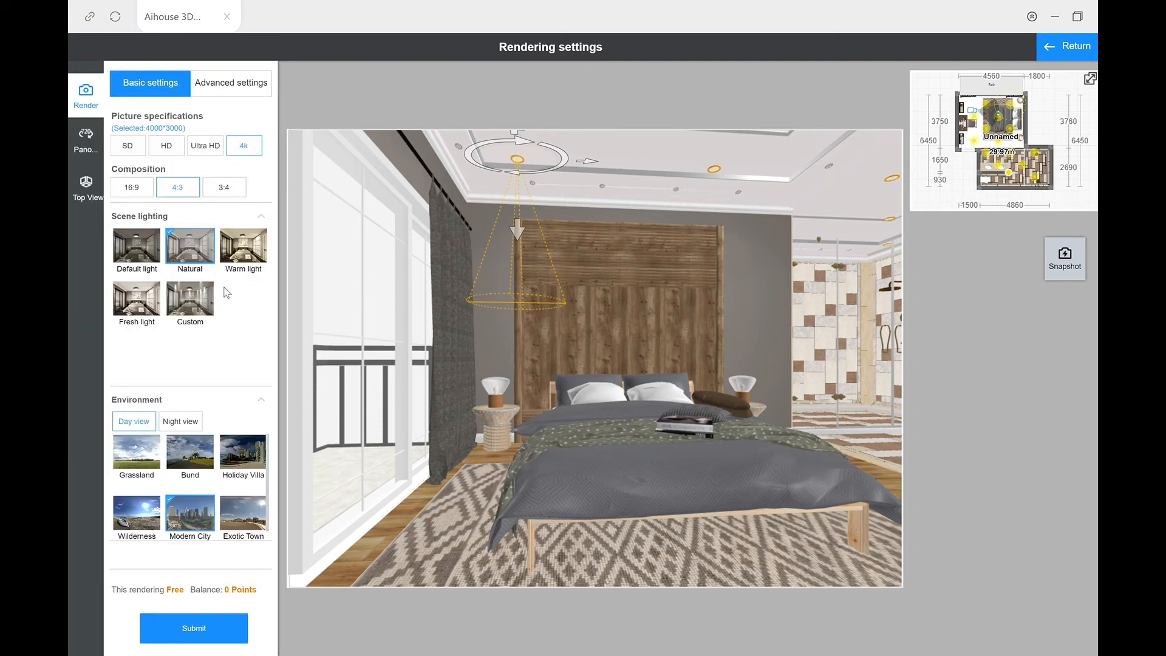
Step: Switch the scene lighting to Warm light and submit another 4K render of the bed view
click(241, 257)
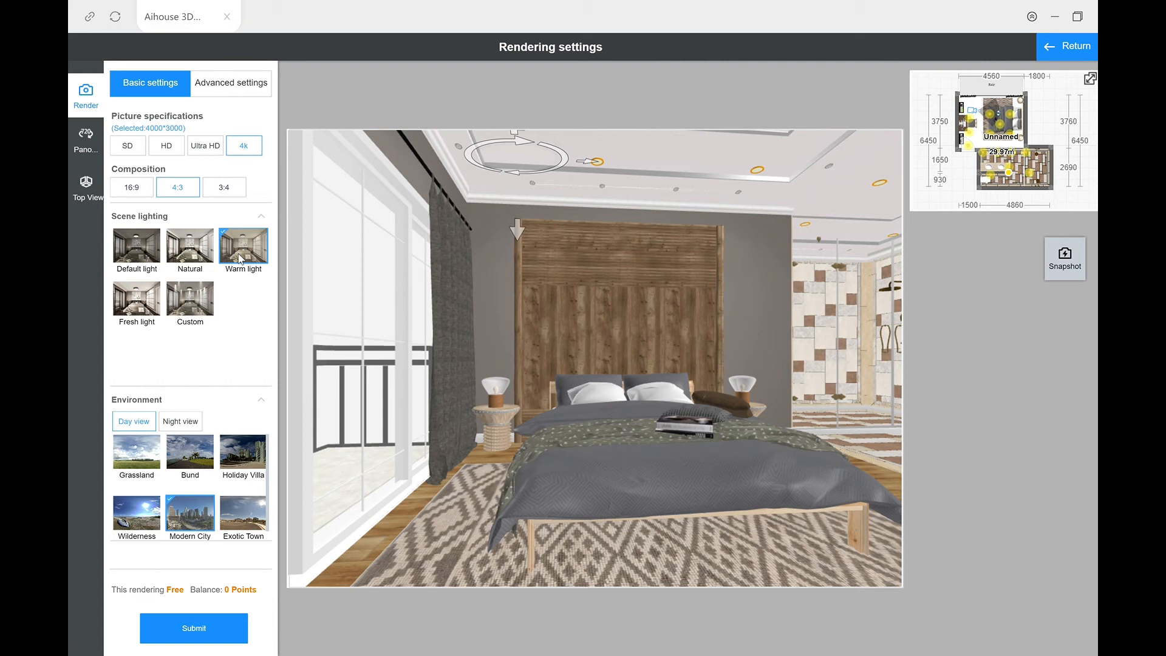
click(184, 634)
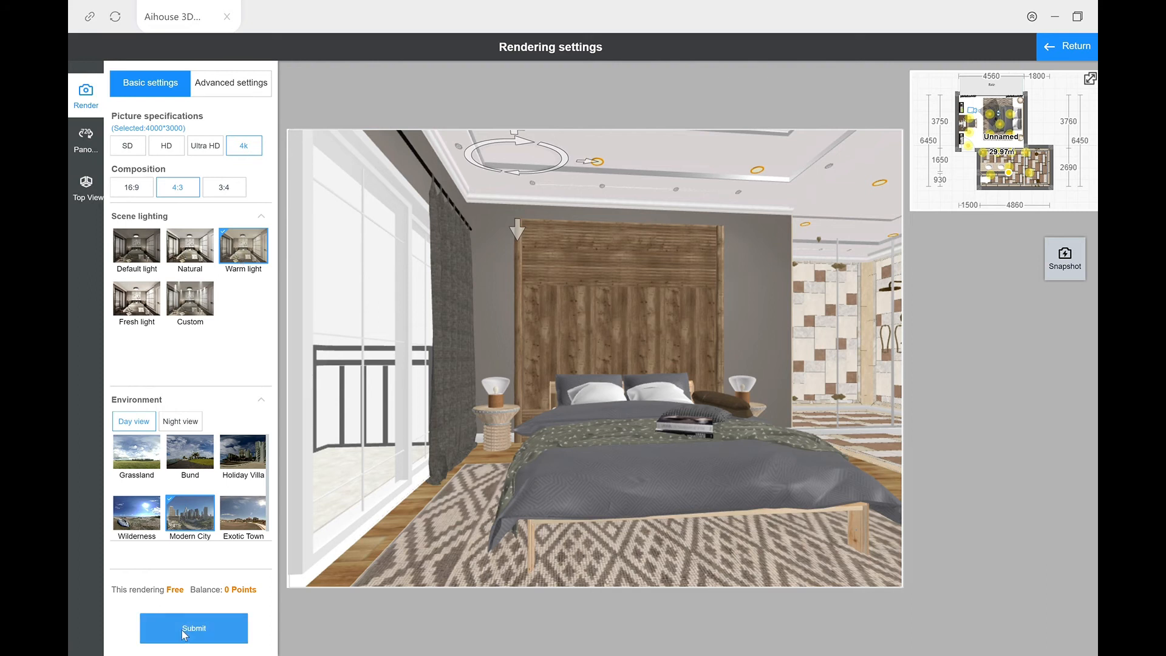
click(590, 381)
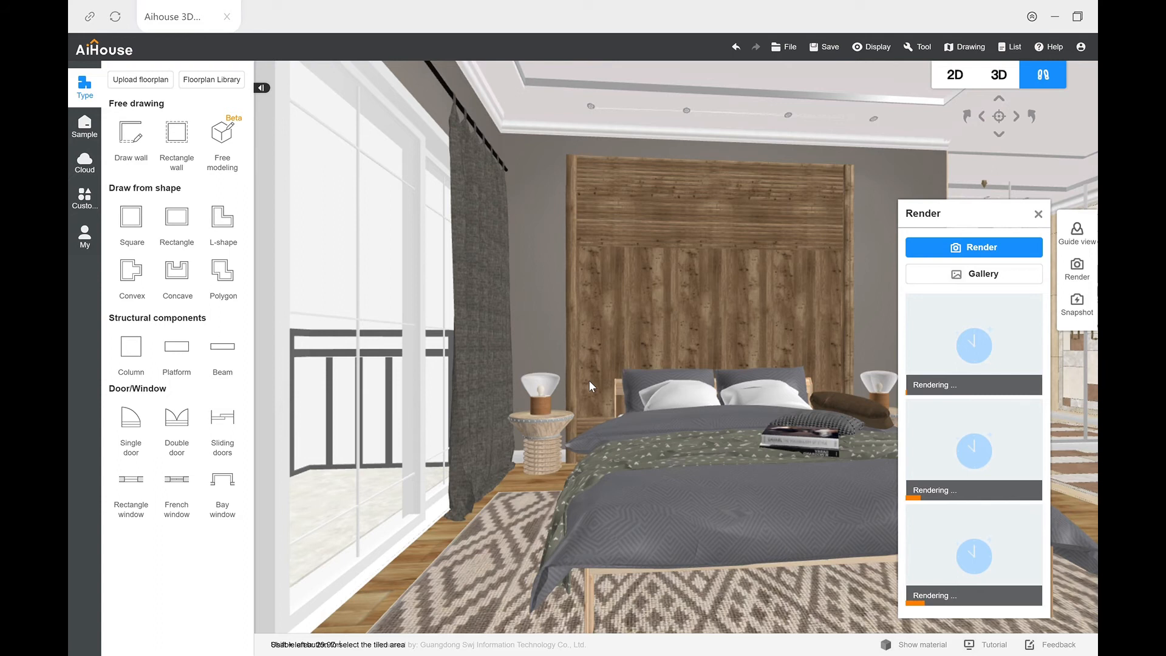
Step: Apply Fresh light to a new render and enlarge the bedroom's fill light board in plan to cover the whole bedroom
click(956, 249)
click(121, 308)
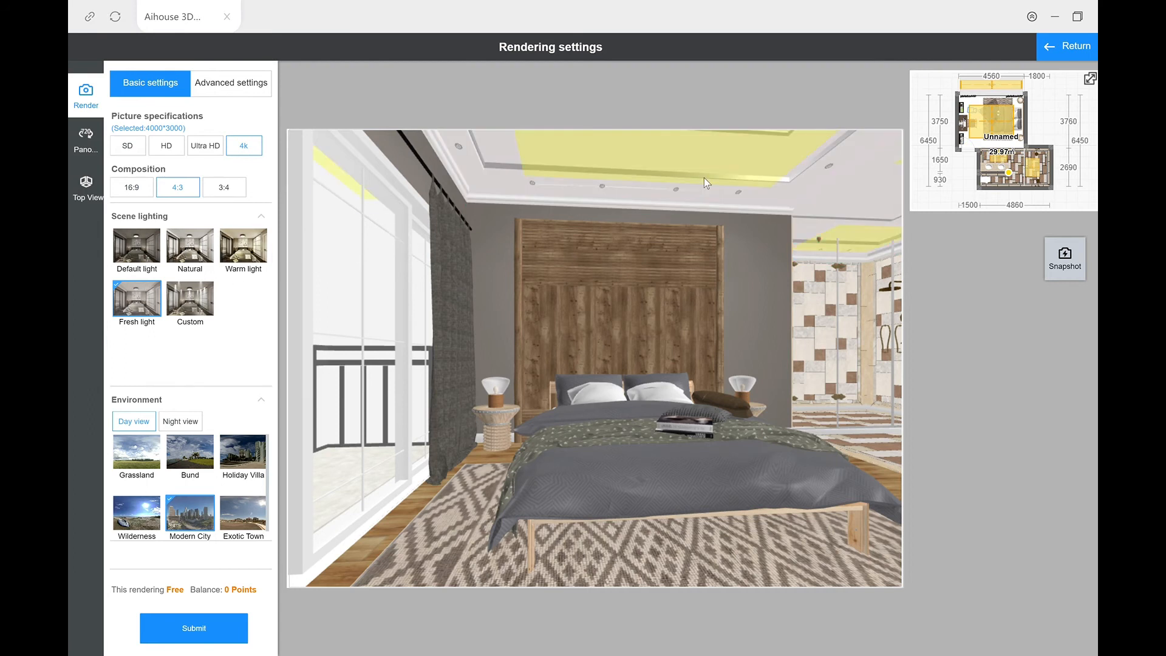
click(1081, 93)
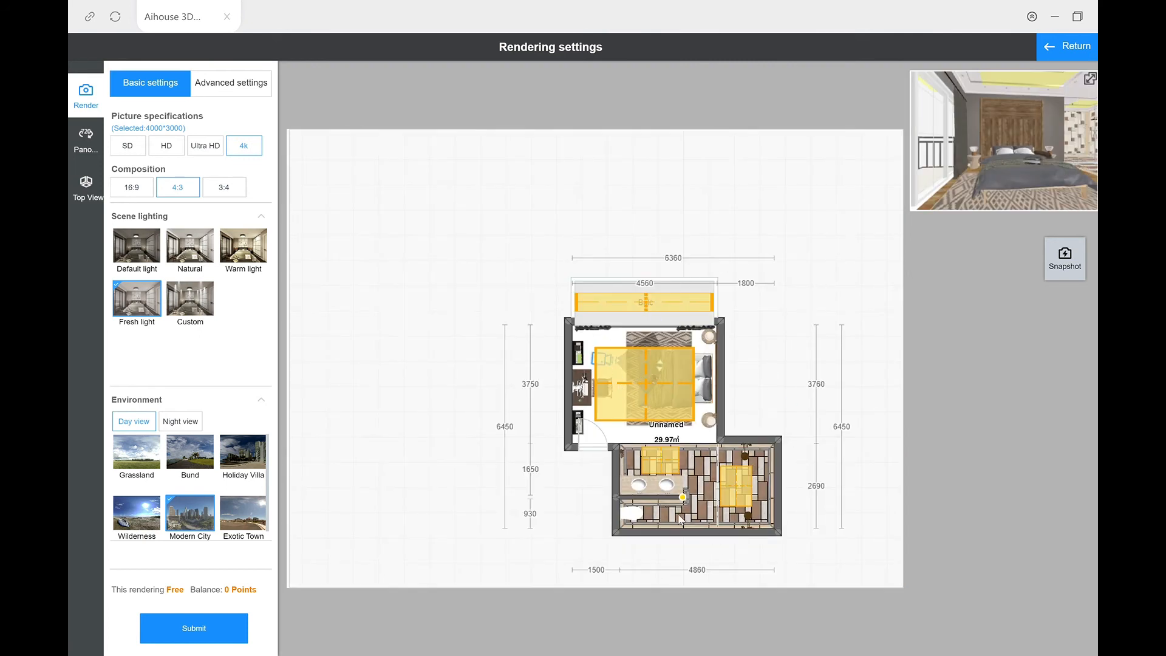
click(605, 363)
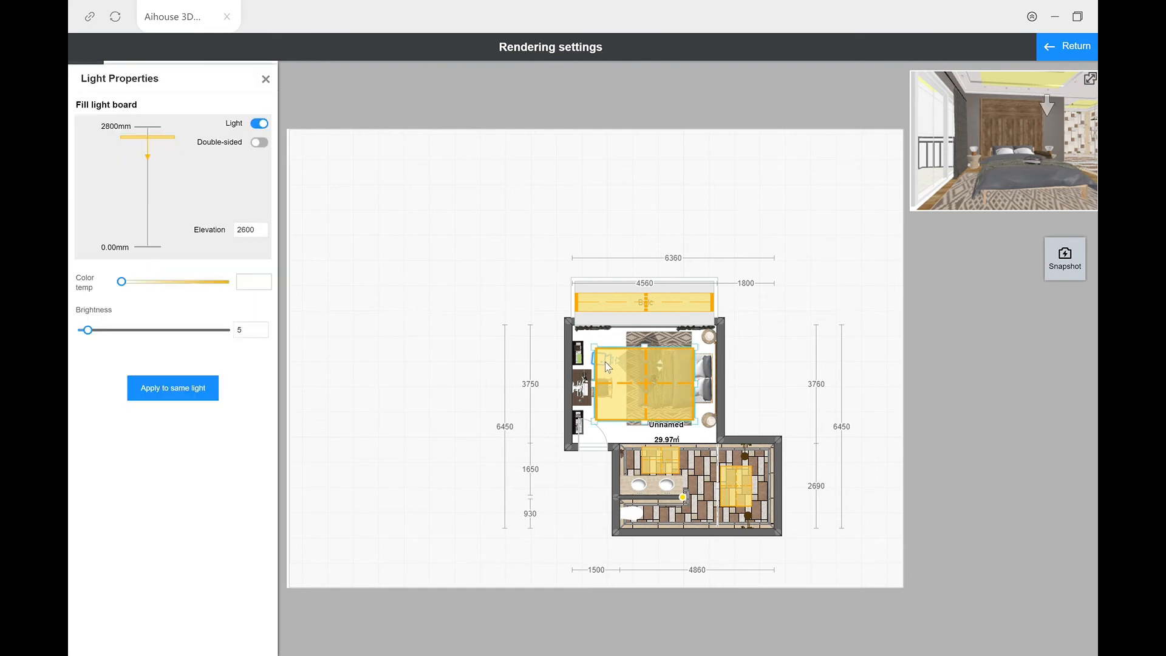
drag(596, 350, 589, 342)
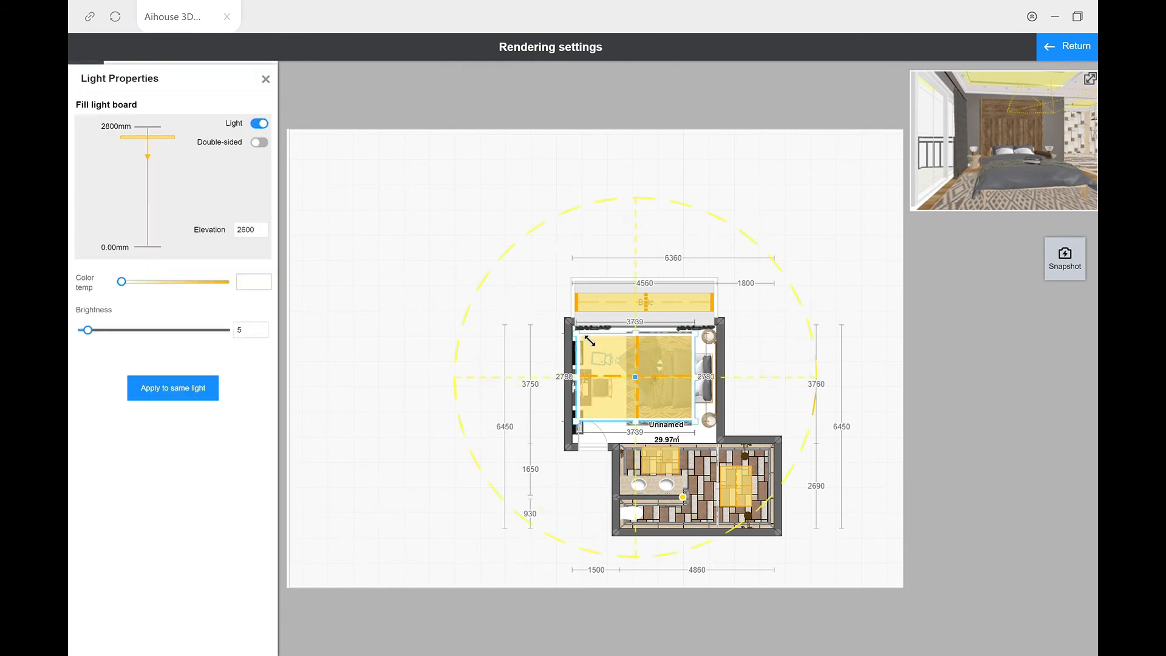
drag(703, 432, 721, 438)
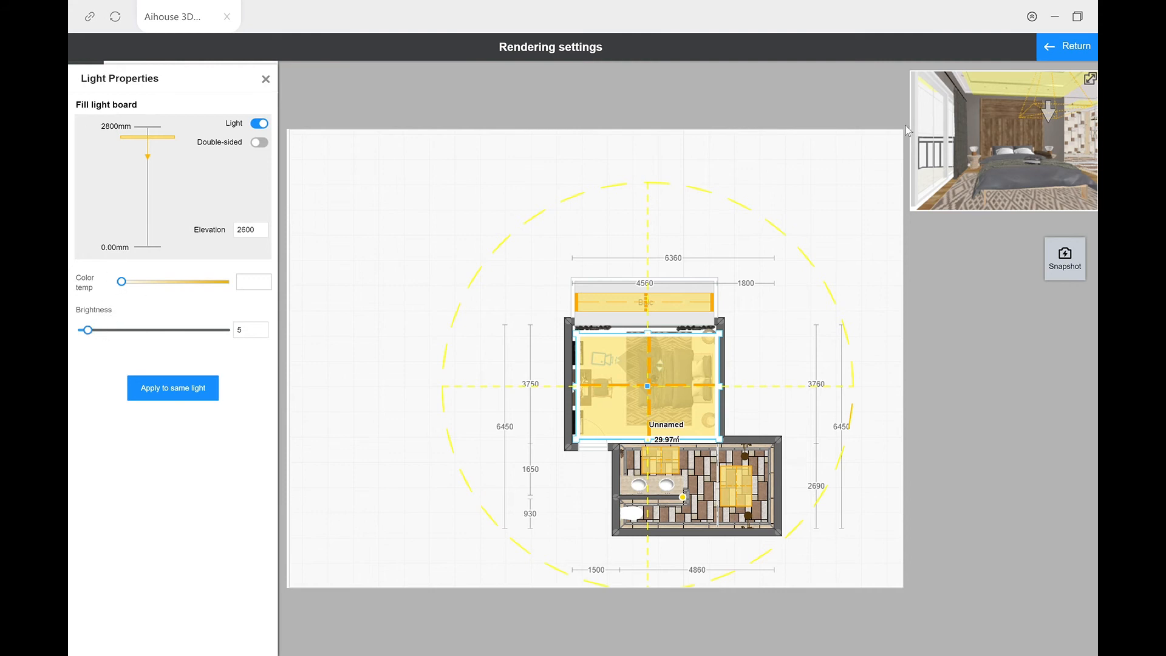
Step: Leave the plan and submit the Fresh light 4K render of the bed view, approving the long rendering time
click(1062, 47)
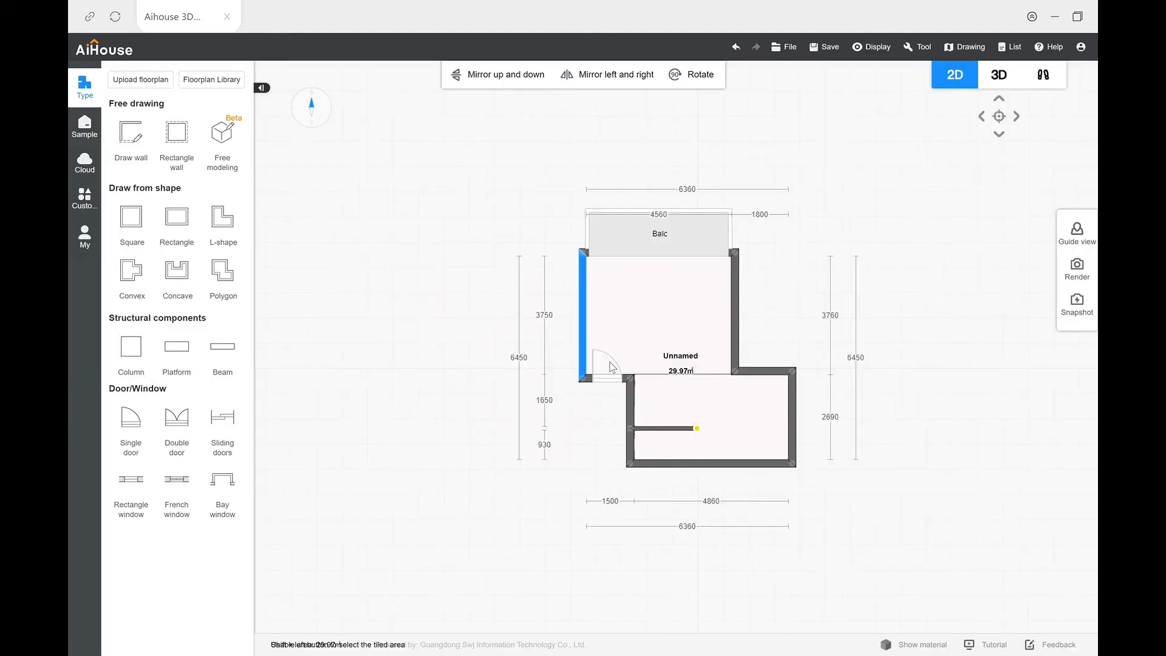
click(1077, 267)
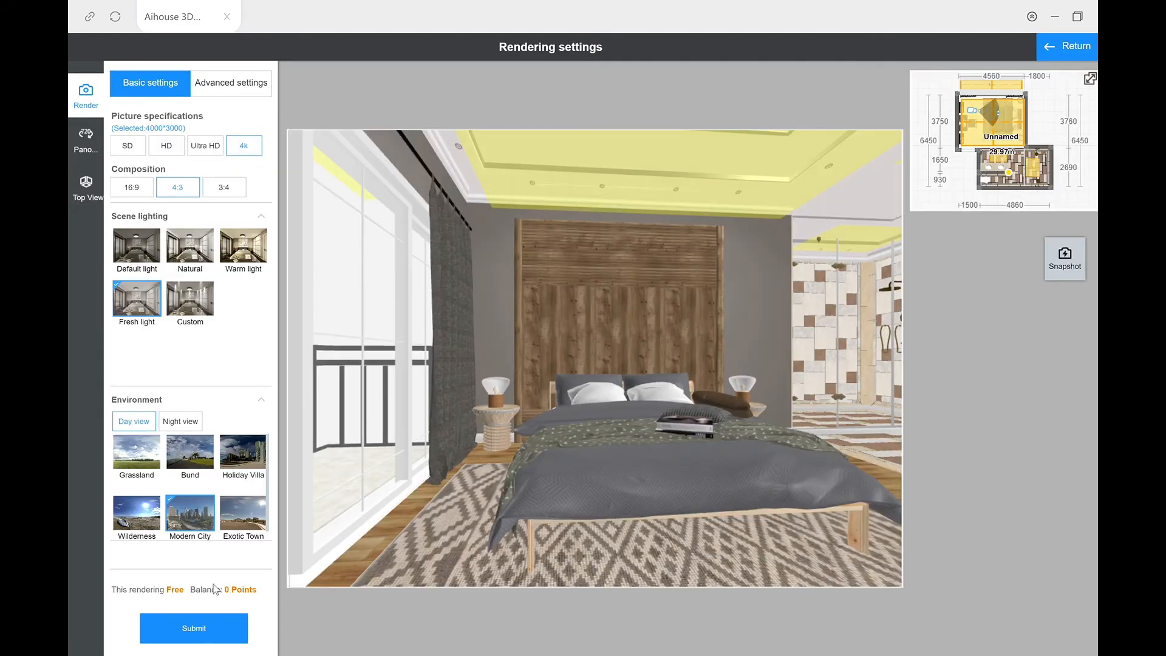
click(207, 636)
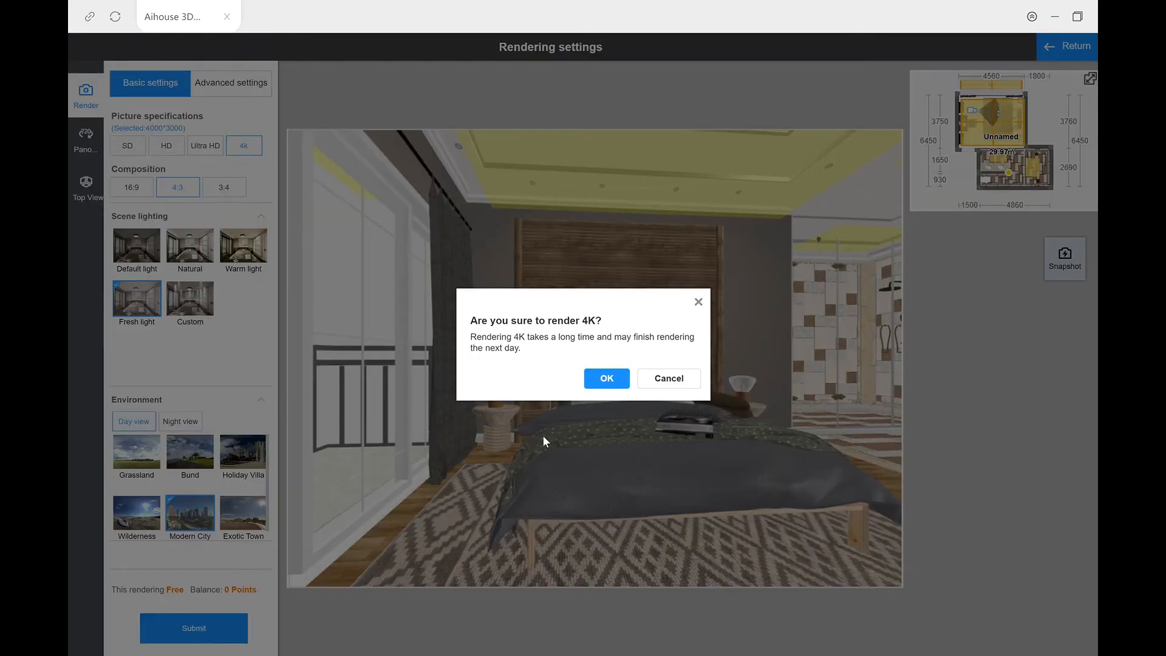
click(602, 380)
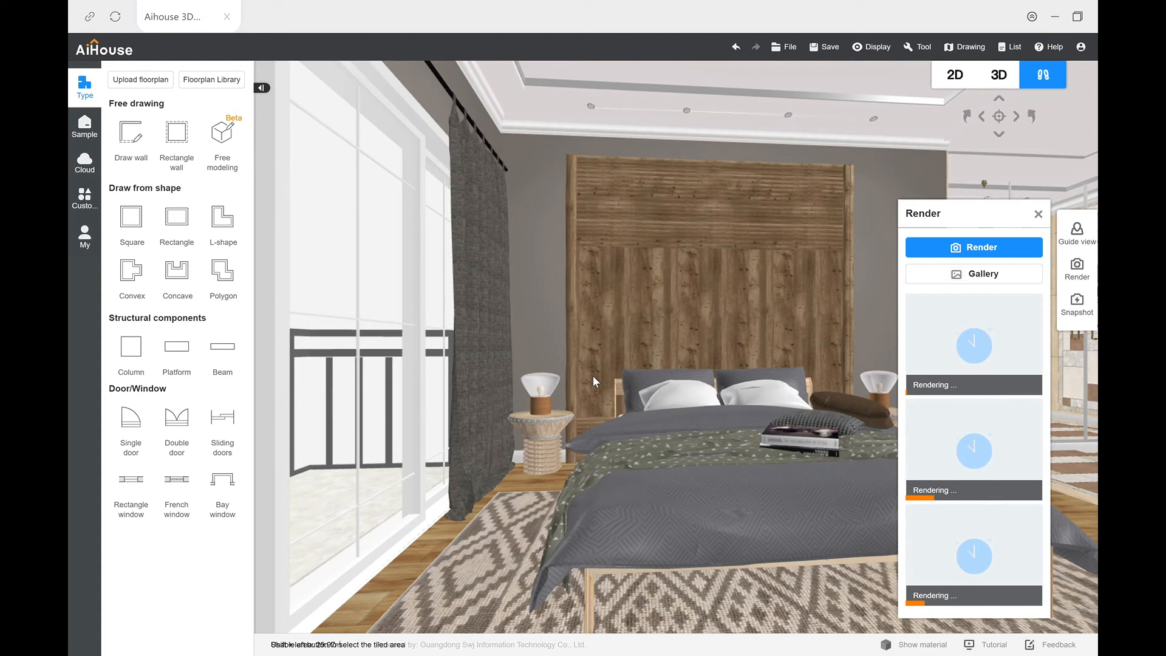
Step: Inspect the advanced lighting options of Custom scene lighting for a new render, and check the progress of the submitted renders
click(980, 248)
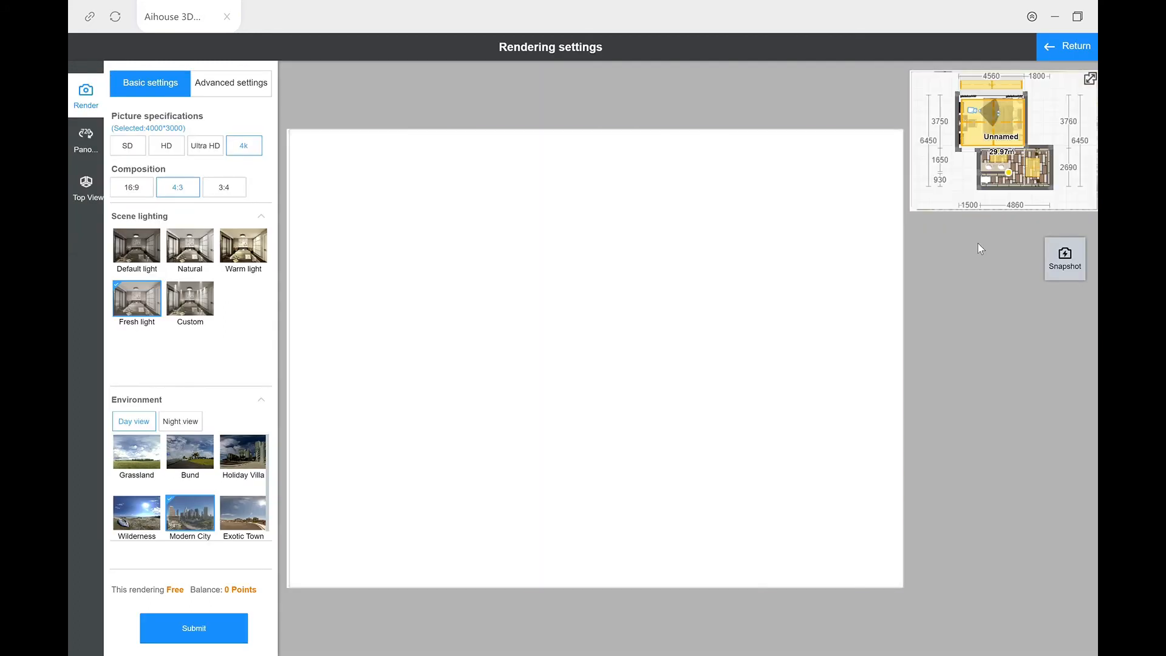
click(203, 294)
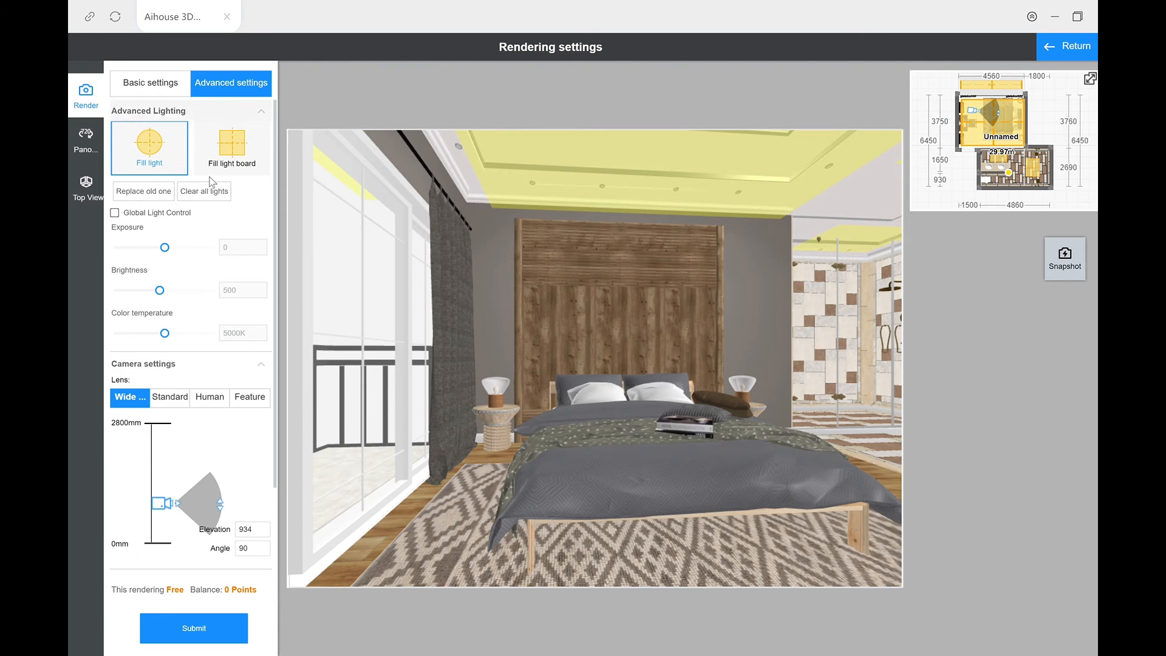
click(134, 92)
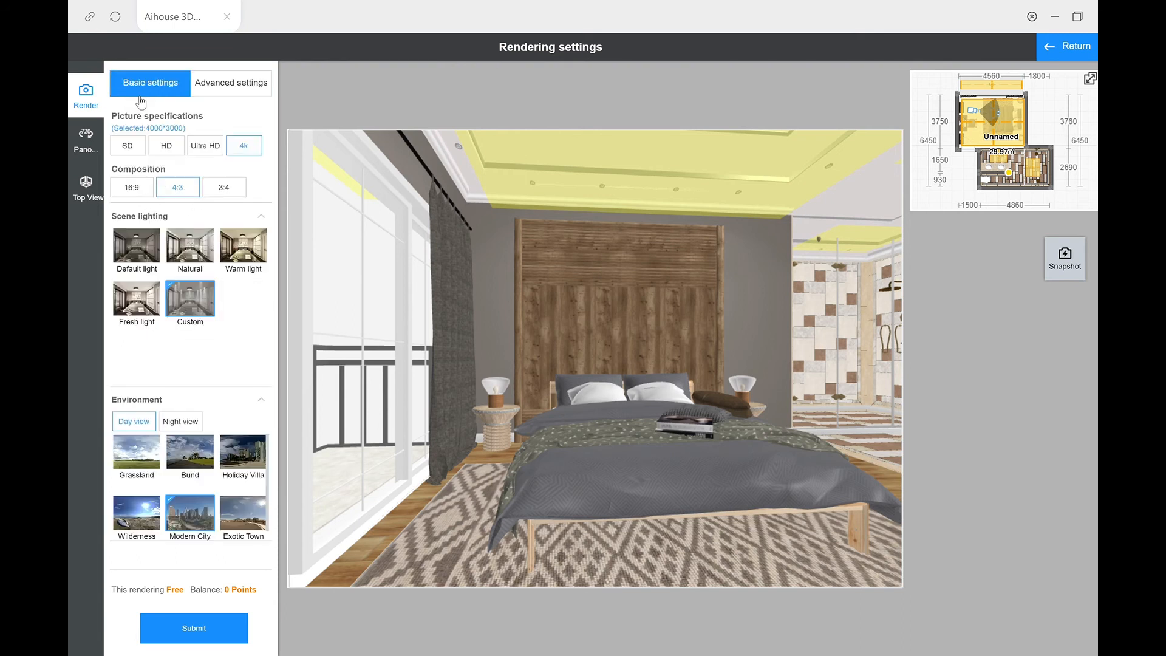
click(209, 307)
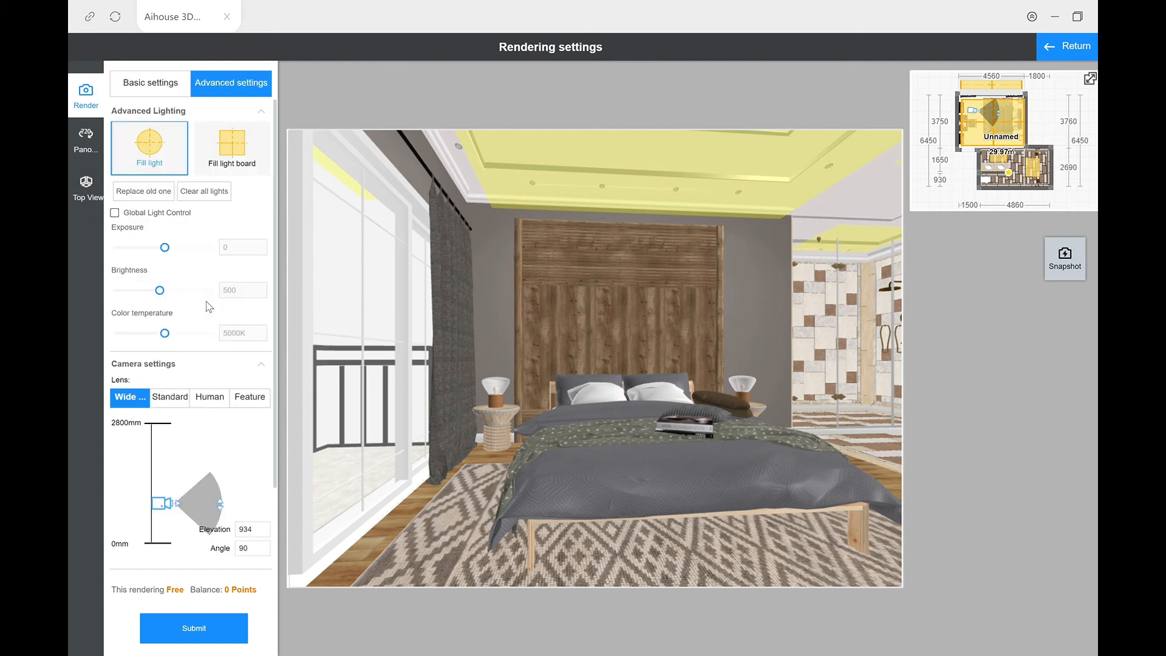
click(157, 90)
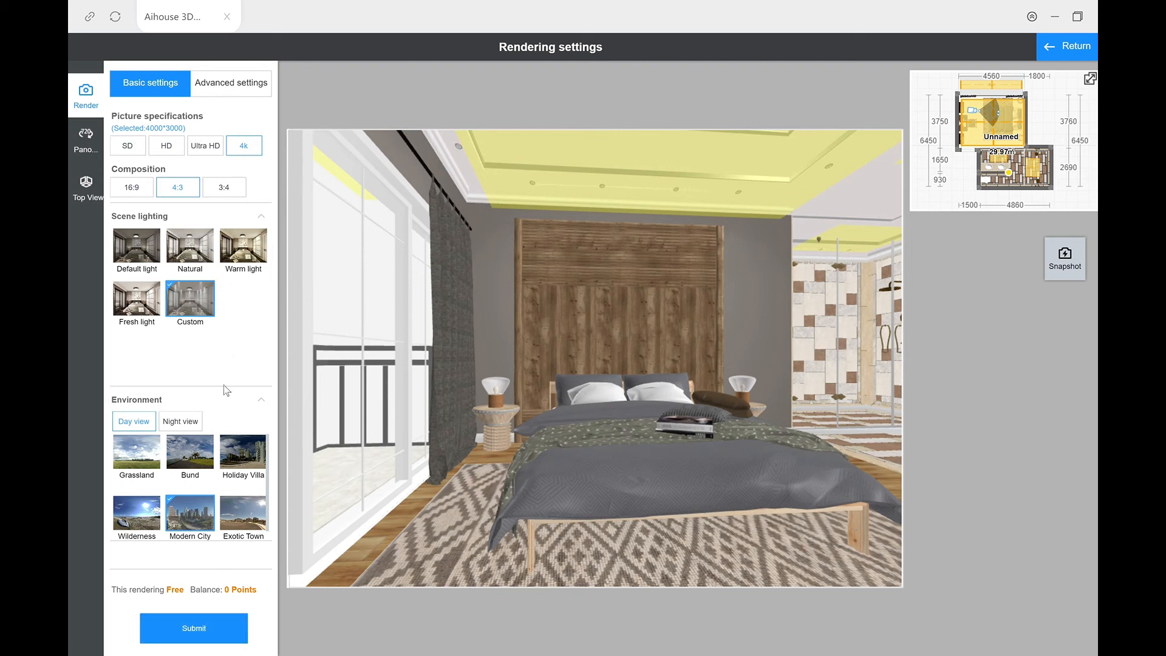
click(1066, 46)
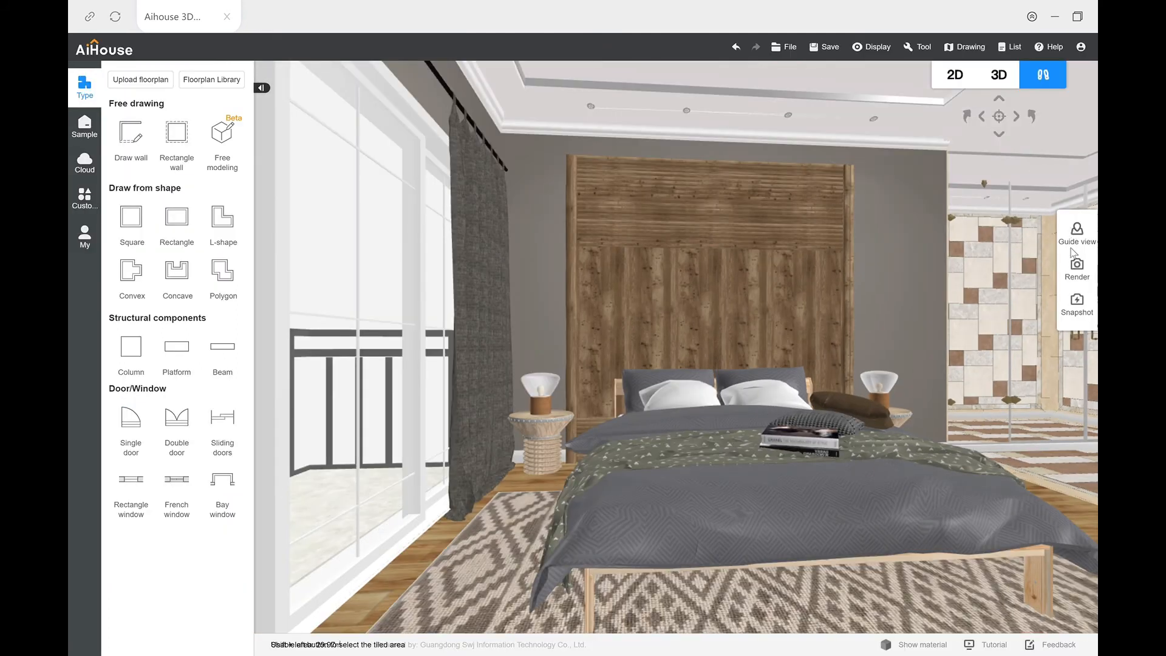
click(1077, 269)
mouse_move(1003, 404)
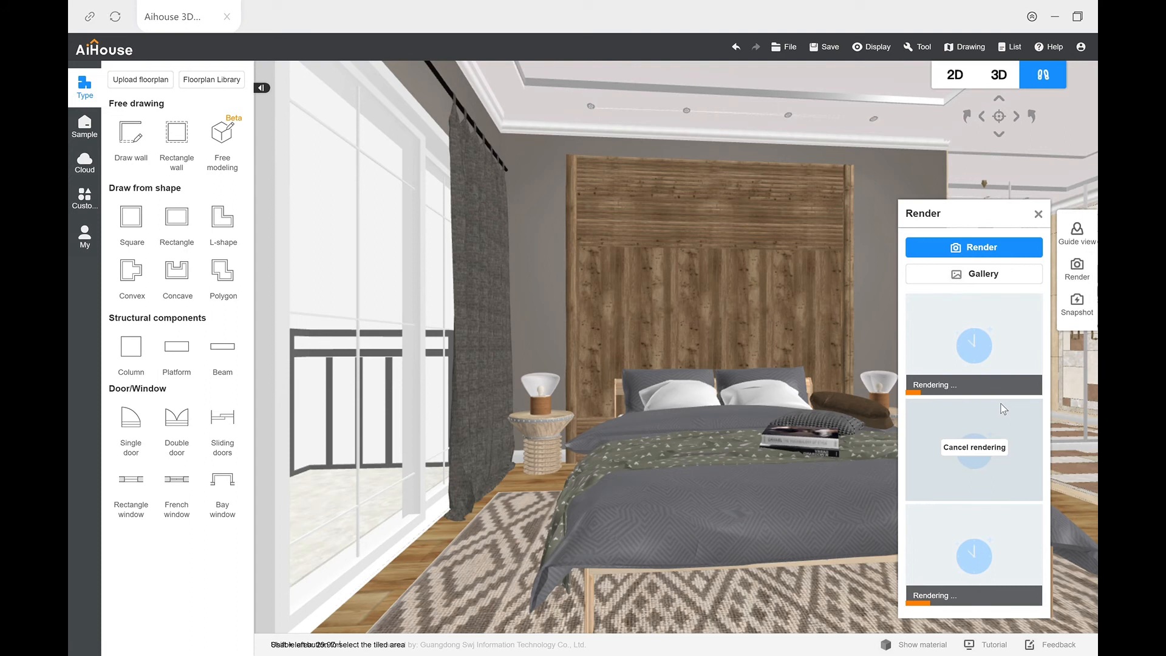
mouse_move(997, 574)
mouse_move(1001, 331)
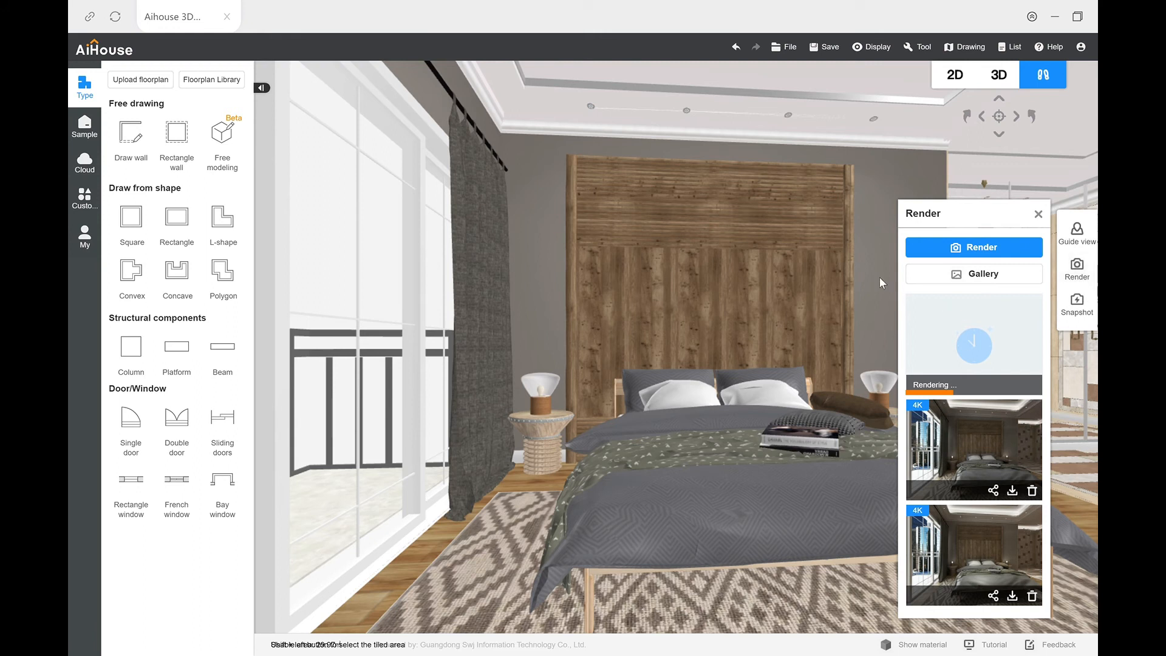
Step: Set a new 4K render to Warm light and place copies of the ceiling fill light around the bathroom and bedroom in plan
click(925, 250)
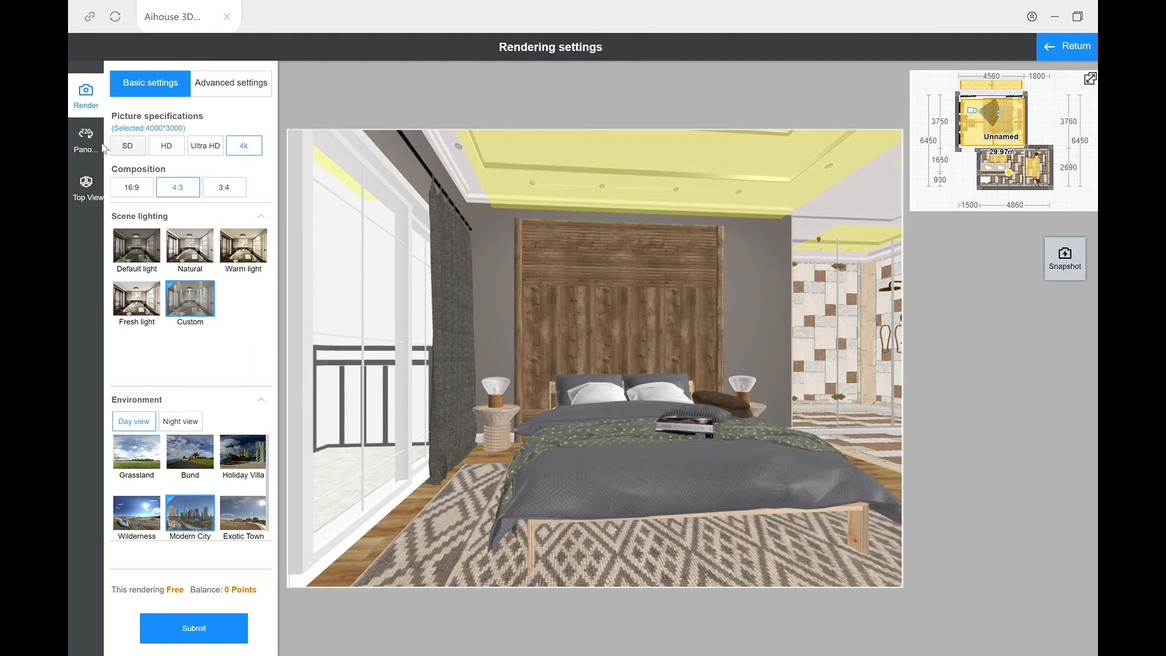
click(258, 262)
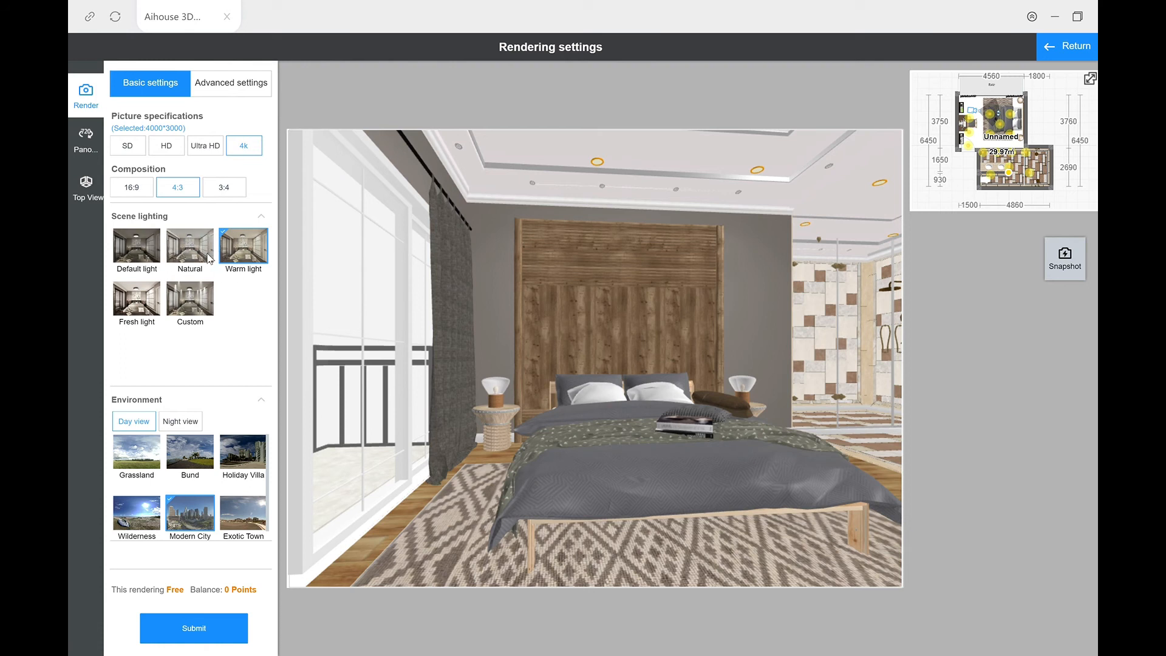
click(1091, 79)
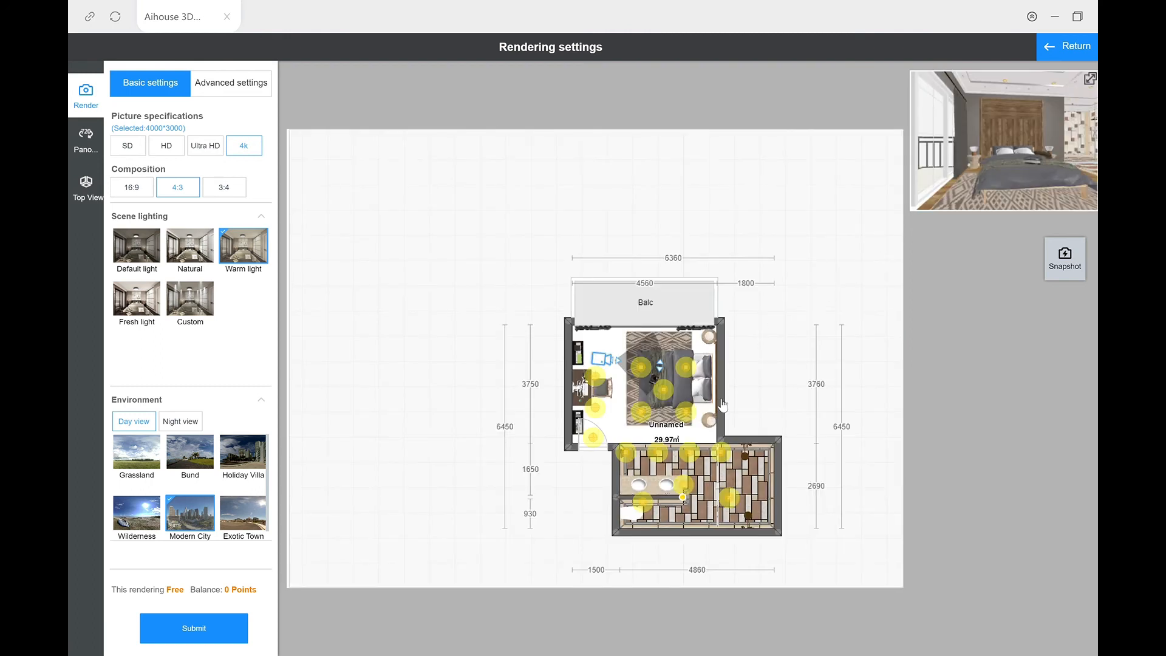
click(721, 453)
drag(727, 455, 717, 492)
key(ctrl+v)
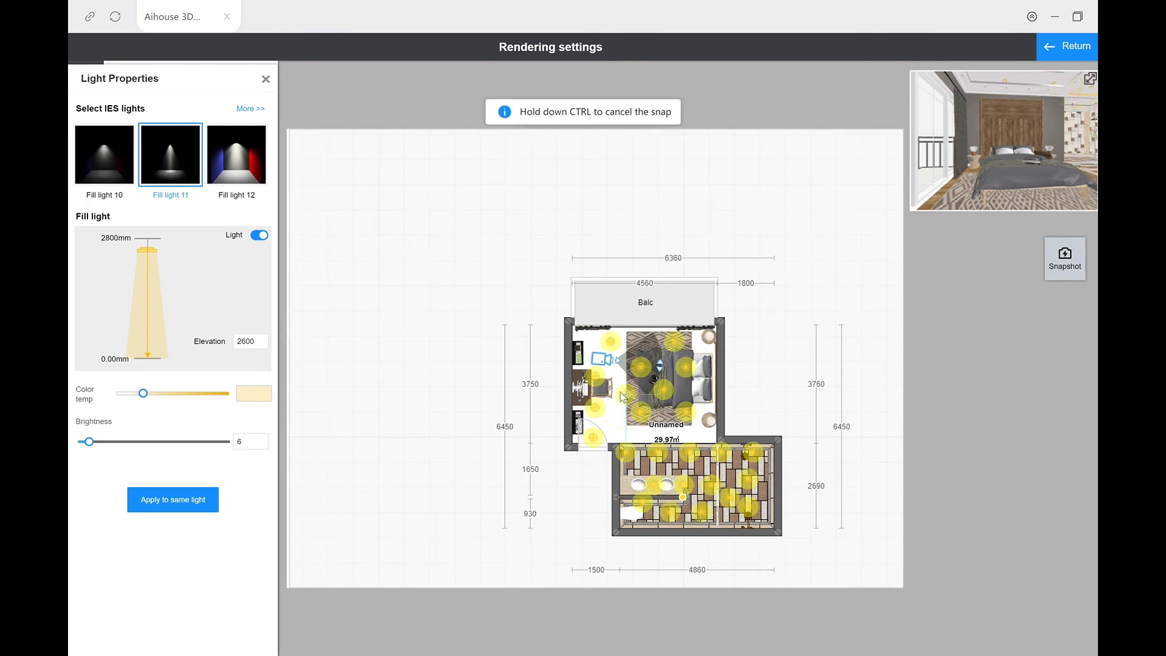
click(624, 392)
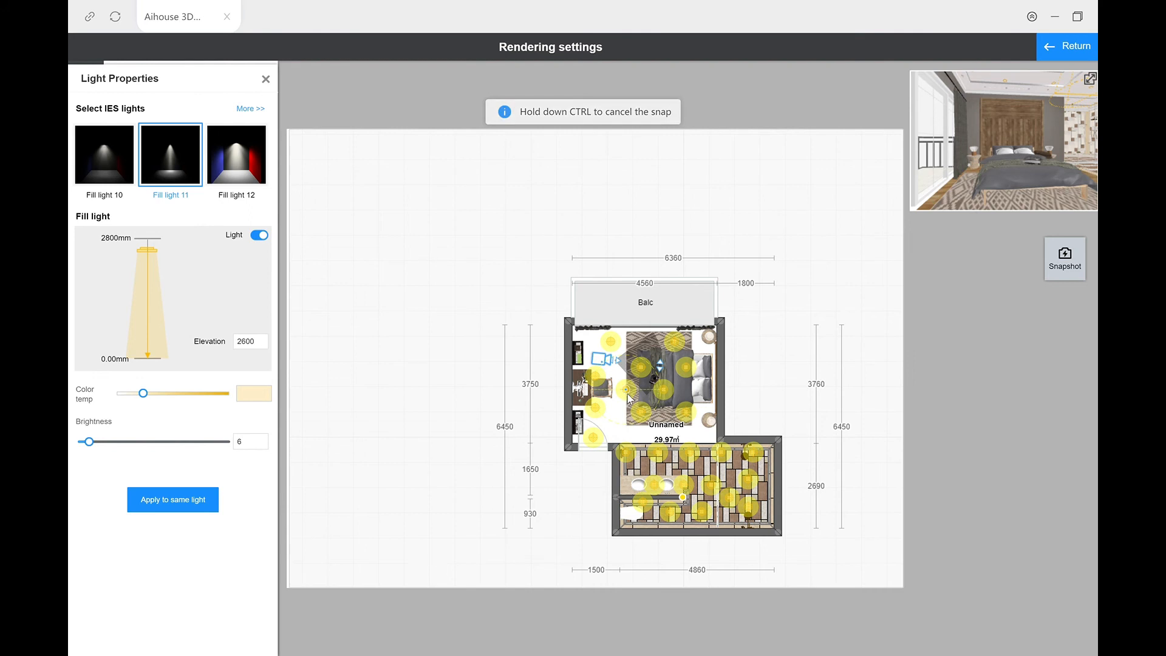
key(2)
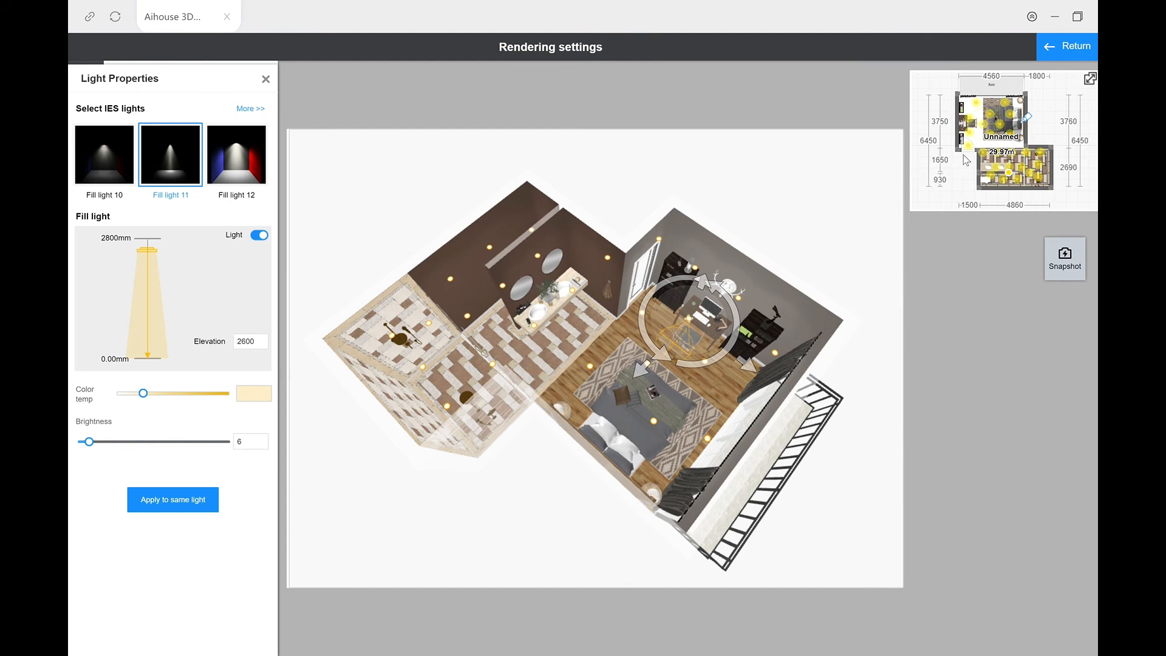
click(266, 79)
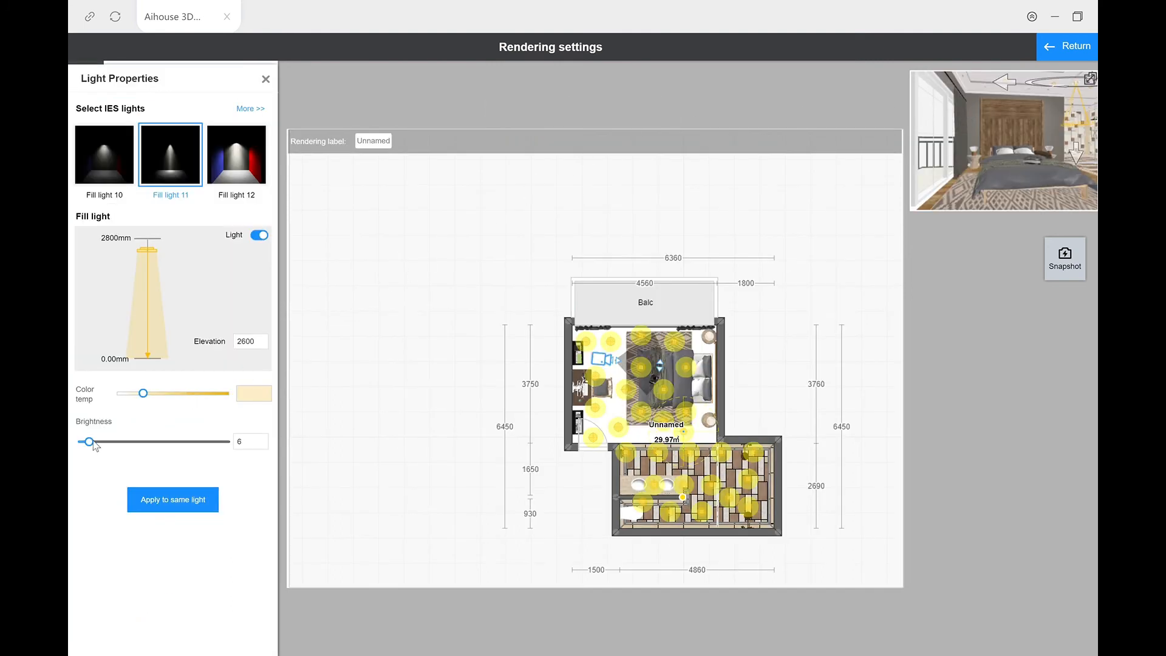
Step: Raise the brightness of the selected Fill light 11 slightly and apply it to all lights of the same type
drag(89, 442, 94, 442)
click(153, 500)
click(266, 80)
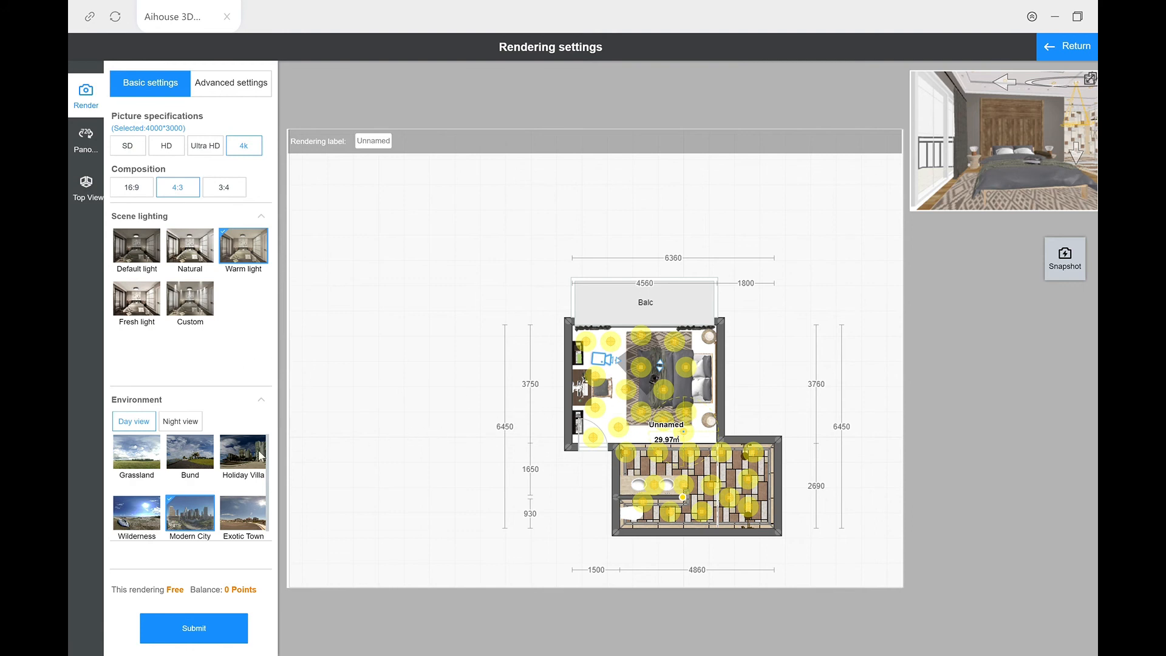
Step: Set the environment to Night view with Charming Magic City and submit an Ultra HD single-point panorama
click(195, 425)
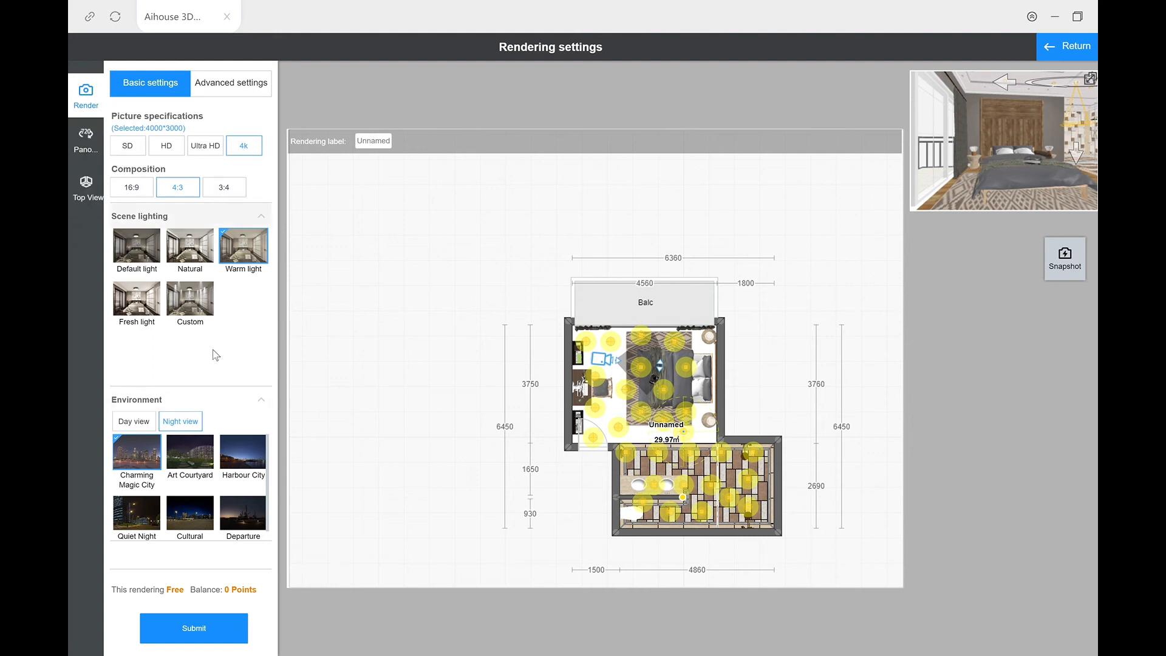
click(86, 142)
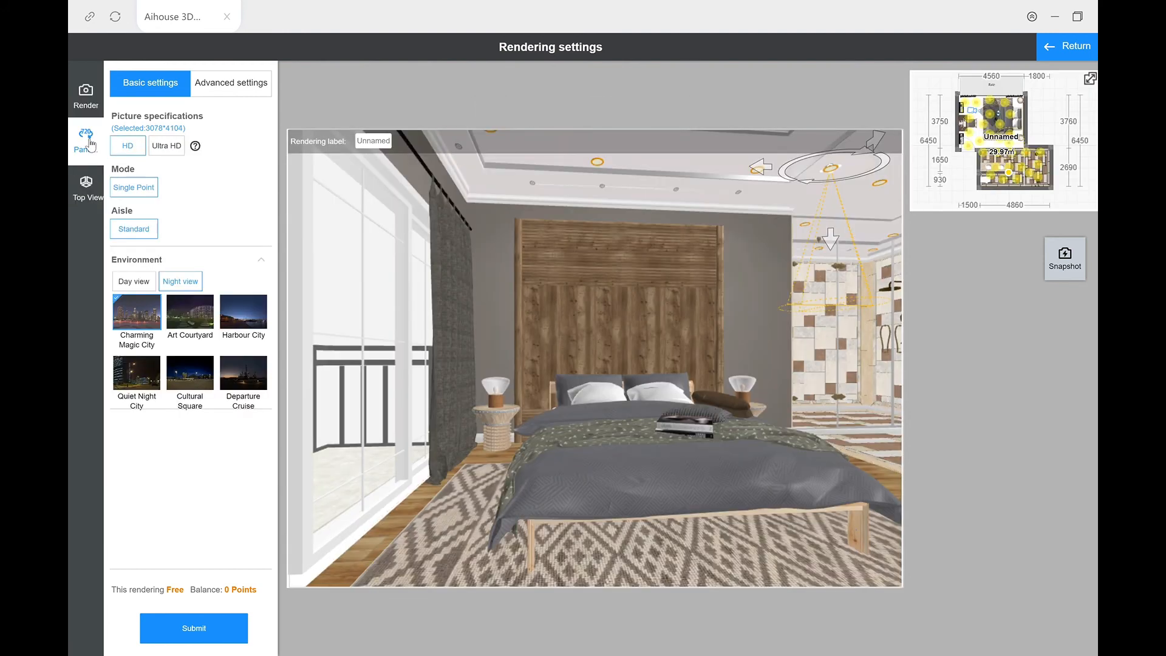
click(173, 149)
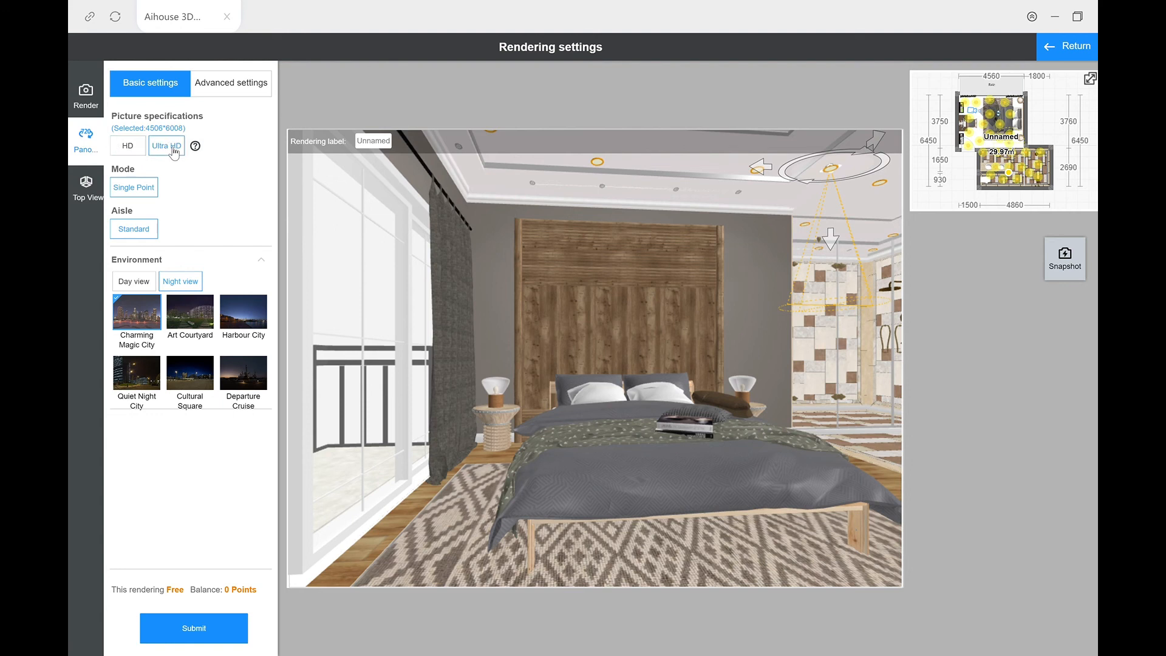
click(219, 628)
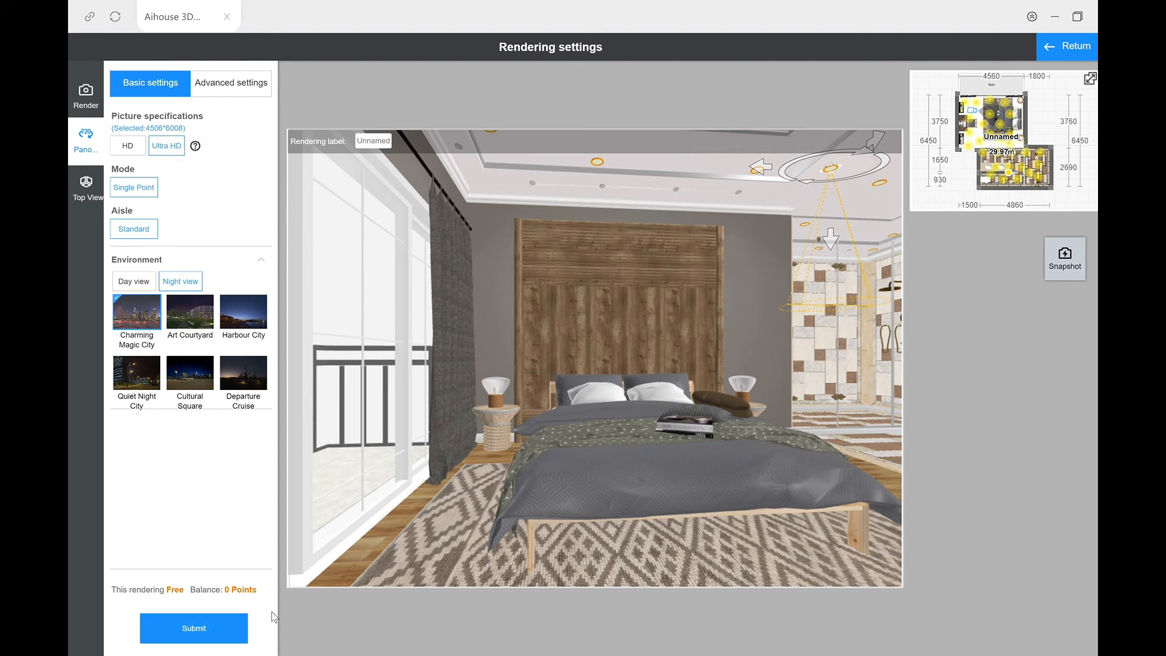
click(242, 628)
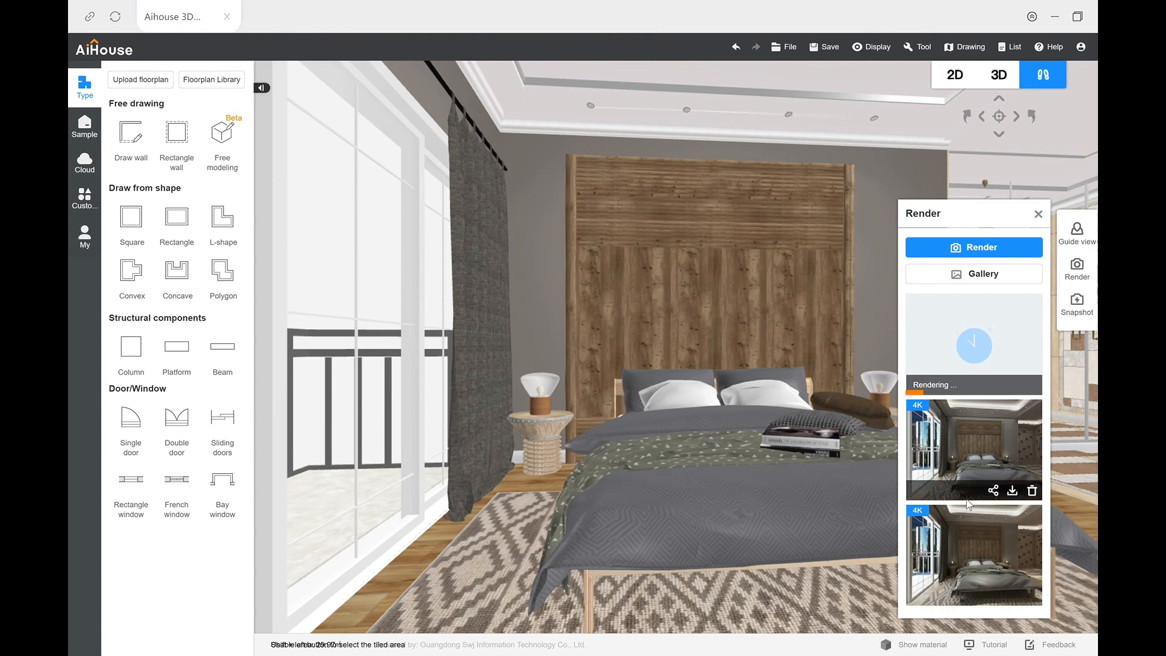
Step: Open the render gallery, look through its quality filters, and compare the latest CHAMBRE 4K bed renders at full size
click(996, 274)
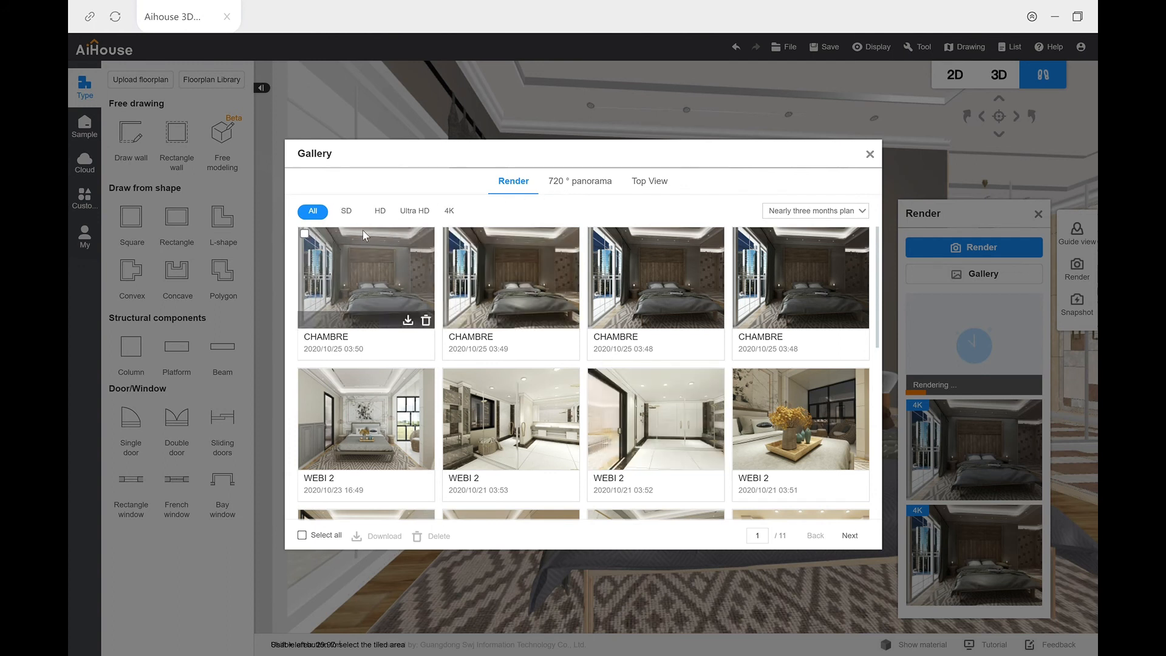
click(347, 218)
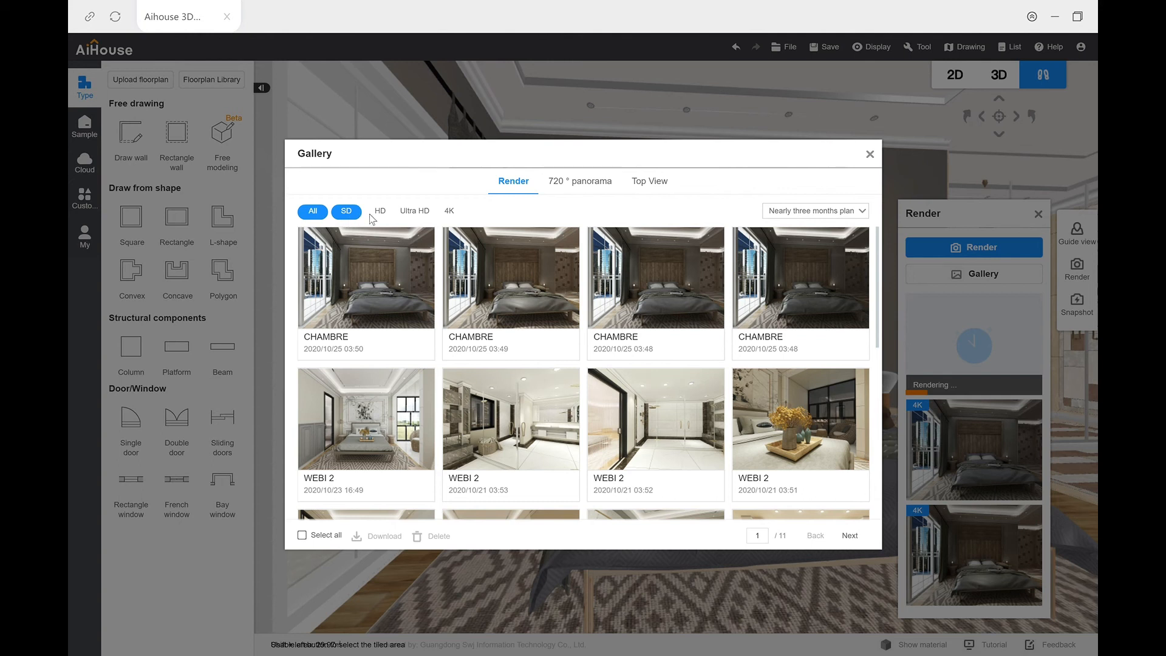
click(375, 217)
click(415, 213)
click(450, 212)
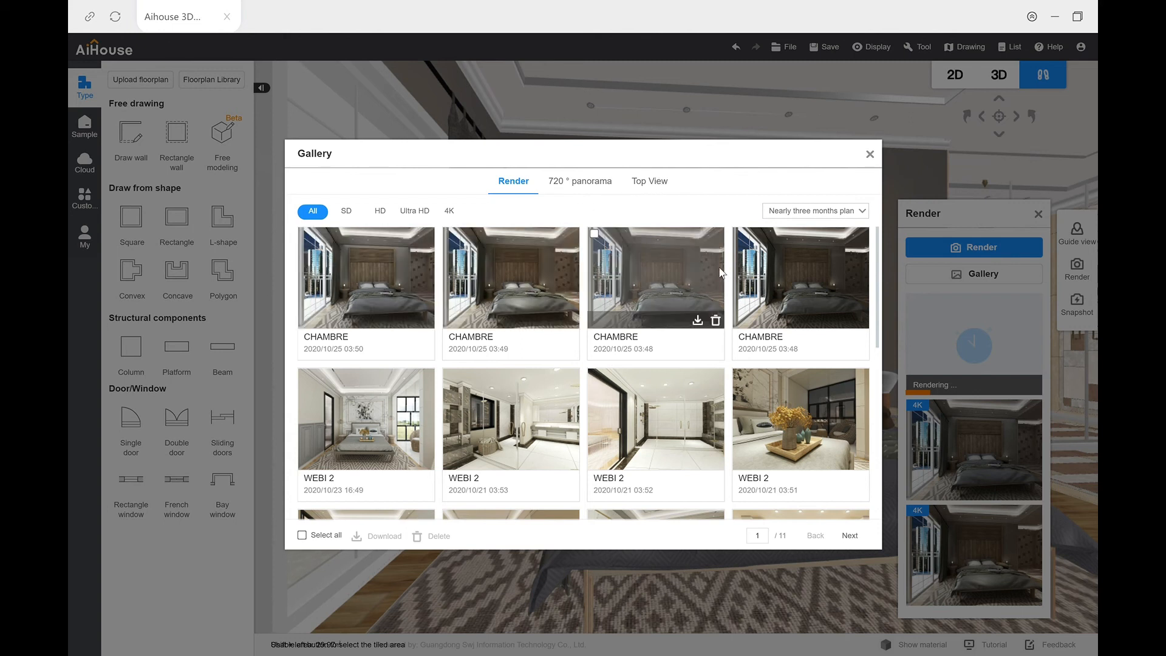
click(768, 274)
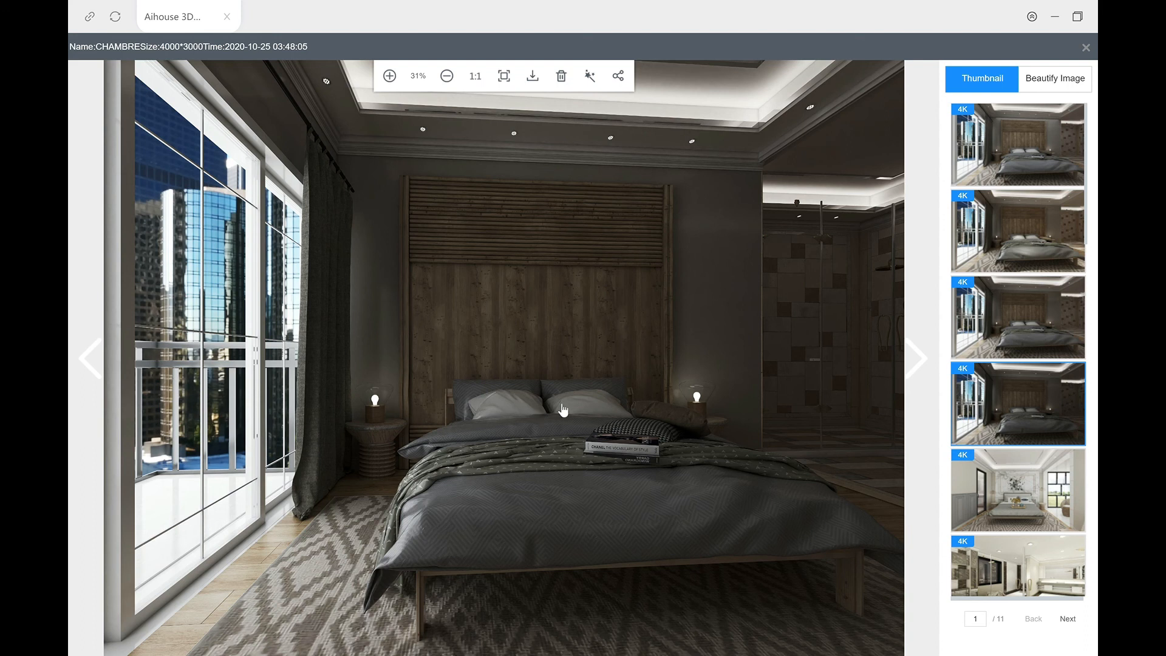
click(1045, 346)
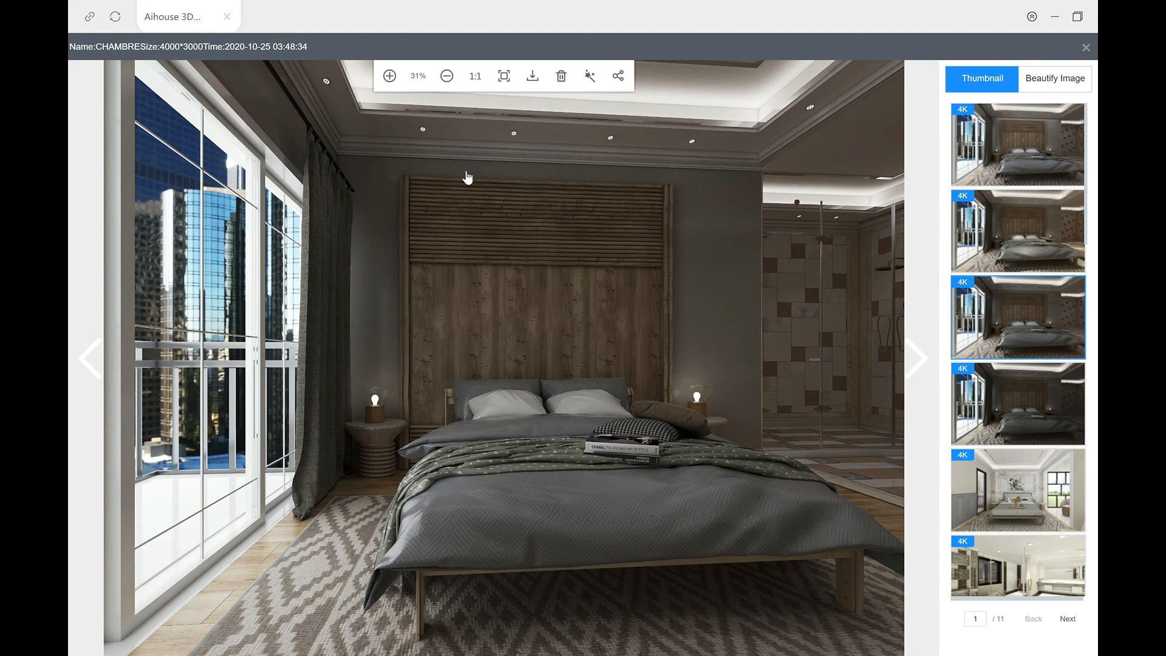
click(1029, 250)
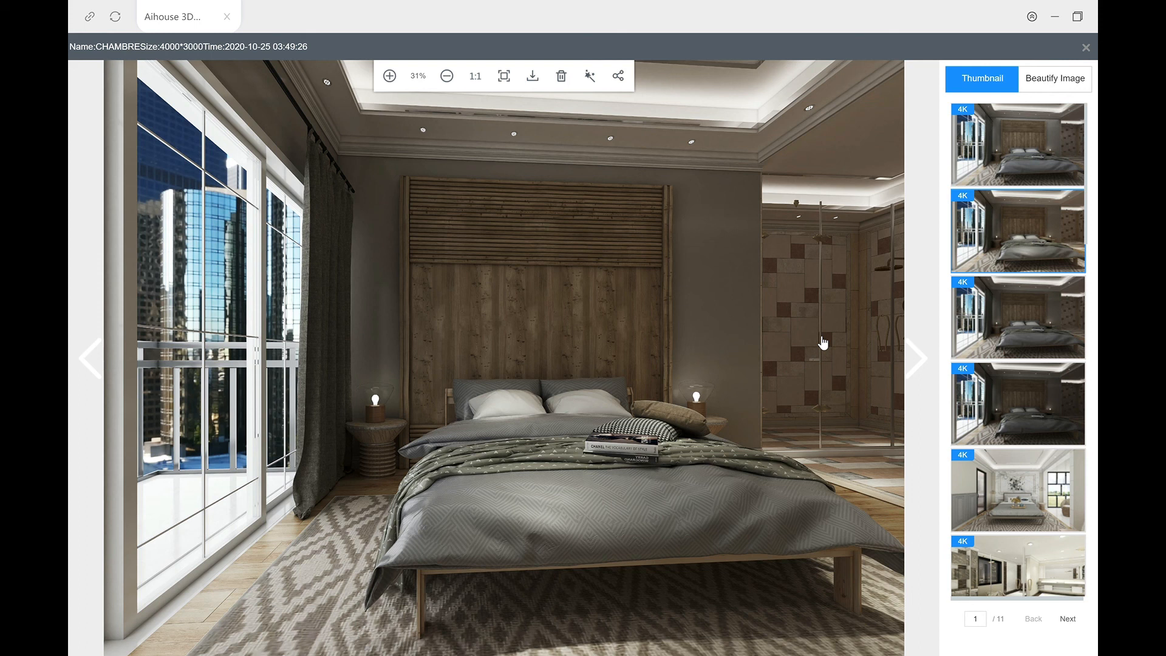
click(1028, 176)
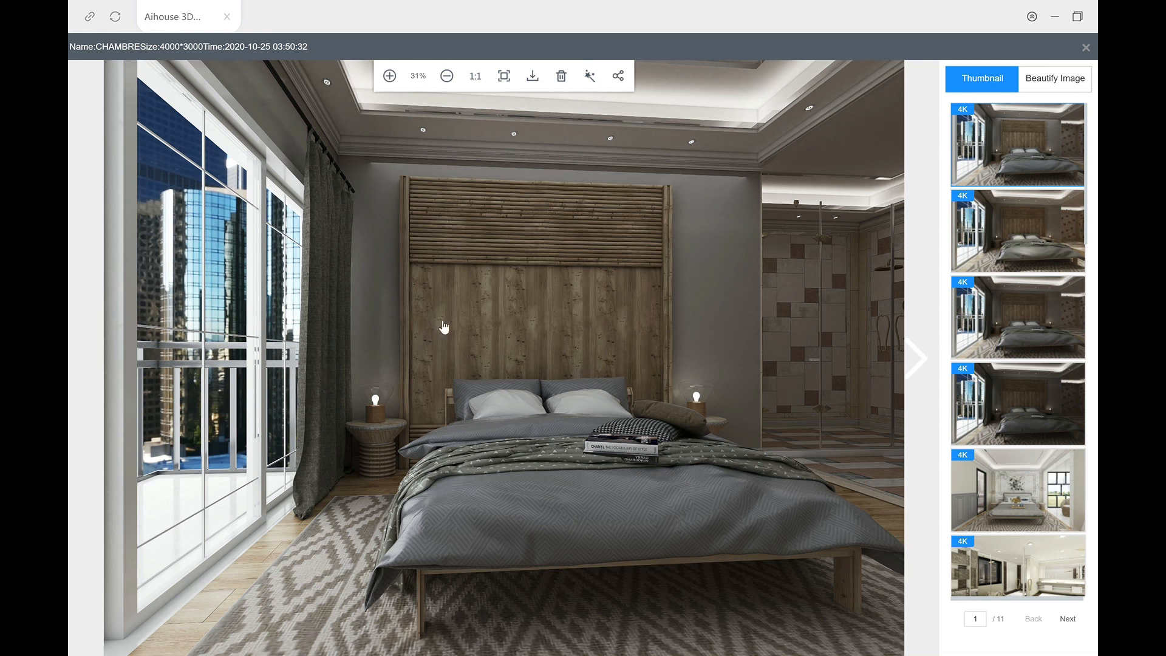
click(1086, 47)
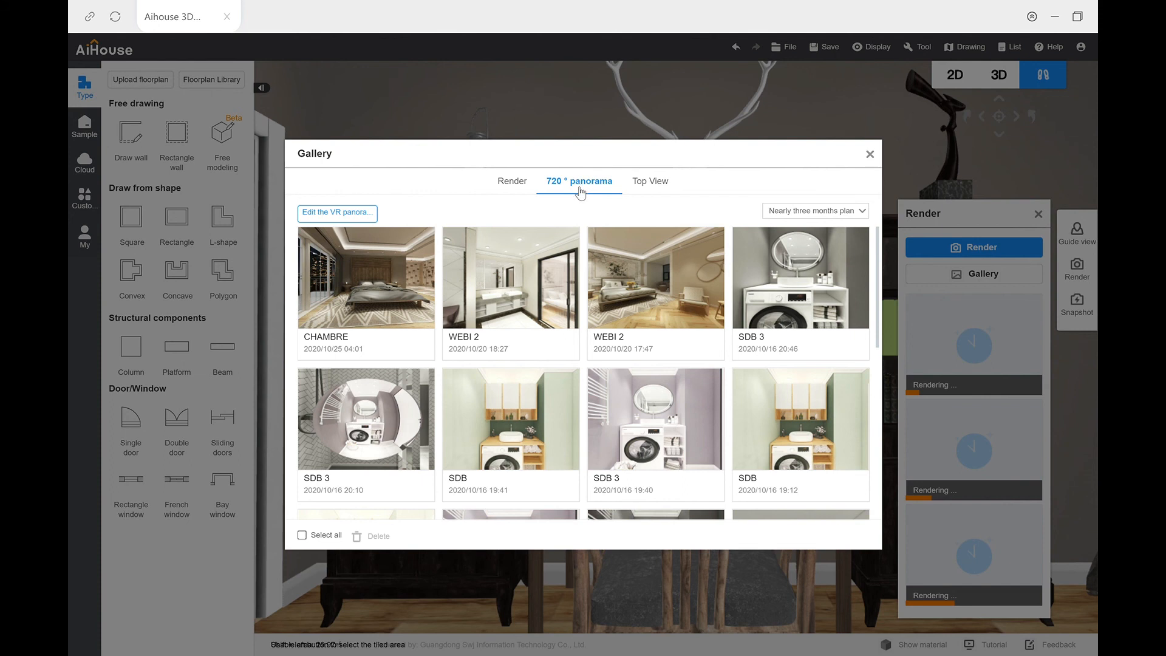
Step: Look around the bedroom in the CHAMBRE 720° night panorama, from the bed to the balcony windows and floor
mouse_move(362, 288)
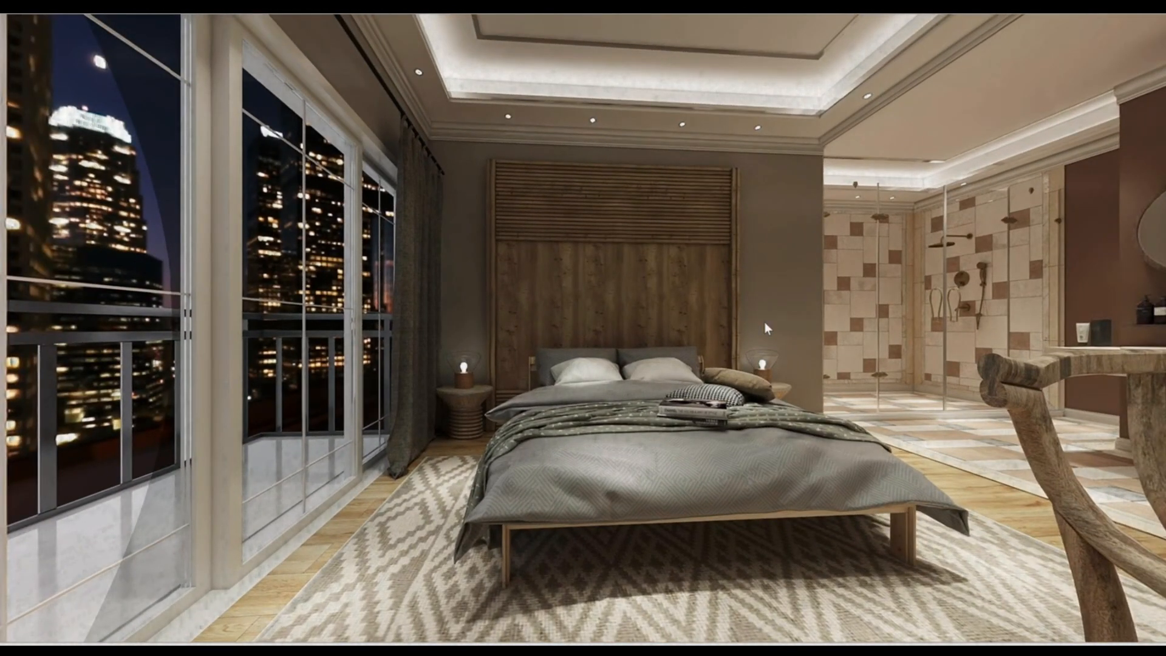
drag(699, 373, 442, 299)
drag(916, 332, 1157, 304)
drag(808, 551, 856, 471)
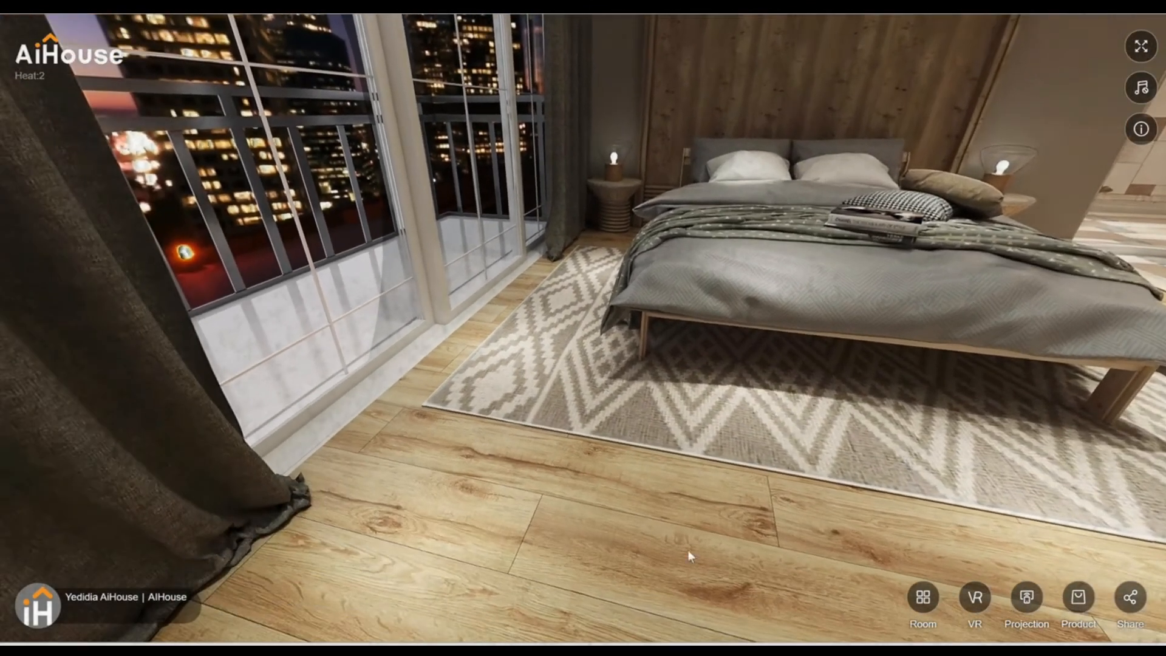
Step: Look across the night panorama from the balcony-side floor to the desk and view the scheme's sharing options
drag(237, 610, 337, 489)
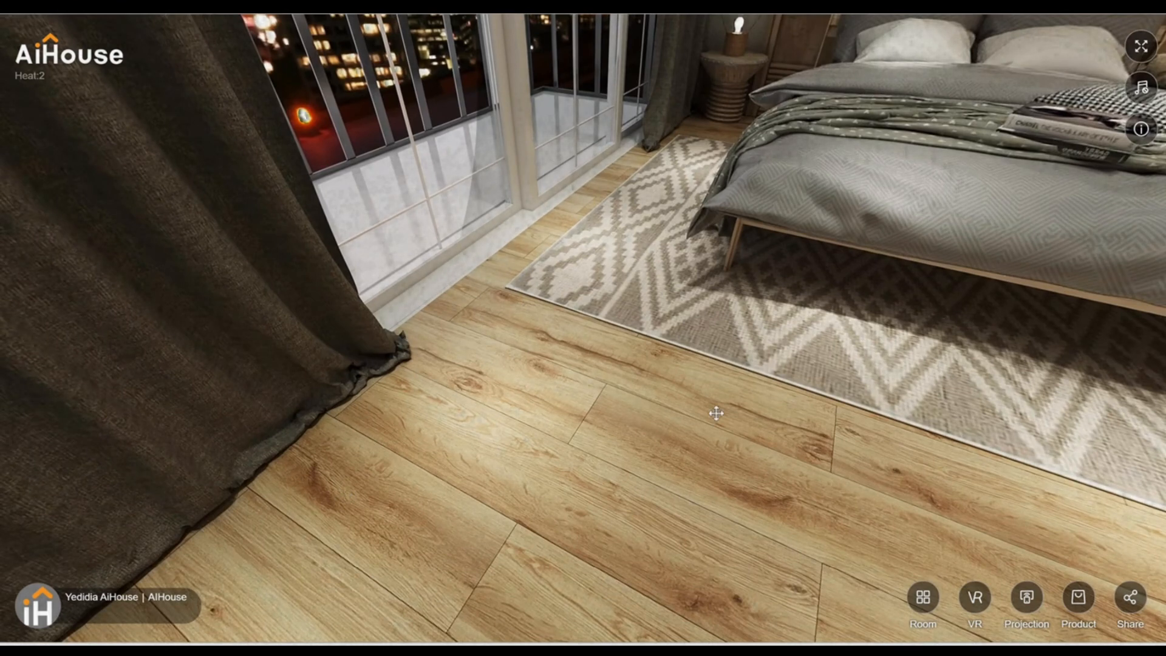
drag(717, 413, 617, 588)
drag(840, 498, 685, 600)
drag(750, 556, 362, 486)
drag(667, 427, 520, 480)
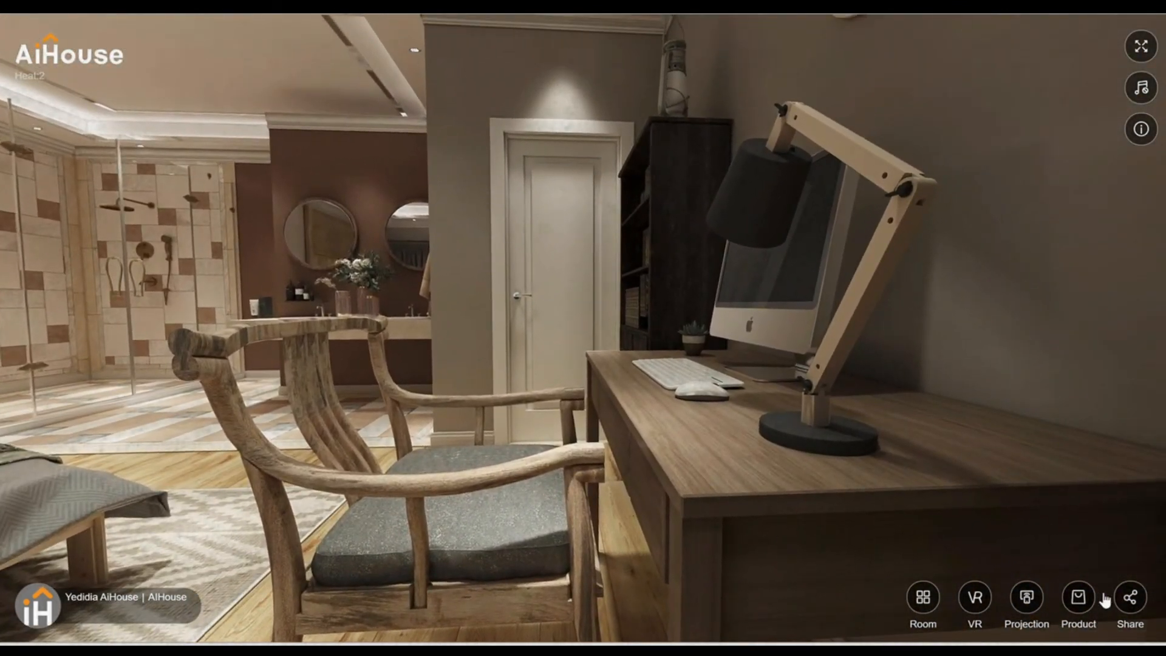
click(1129, 600)
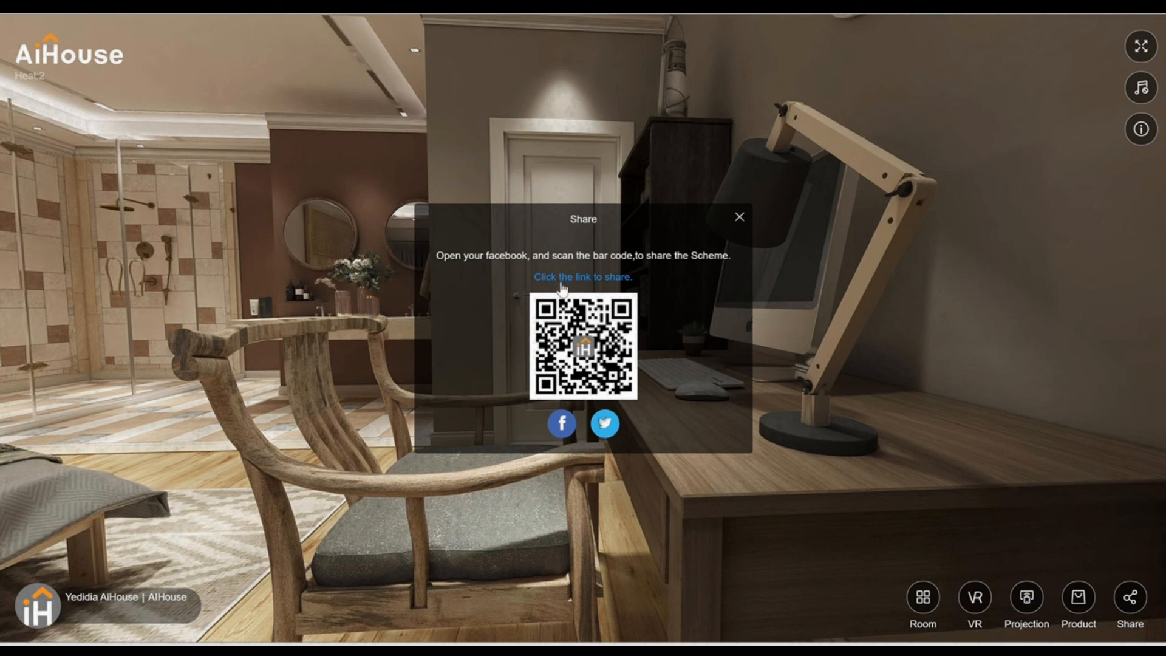
click(738, 218)
Step: Examine the night panorama between the desk chair, the tiled bathroom alcove, the bed and the balcony windows
drag(411, 299, 625, 253)
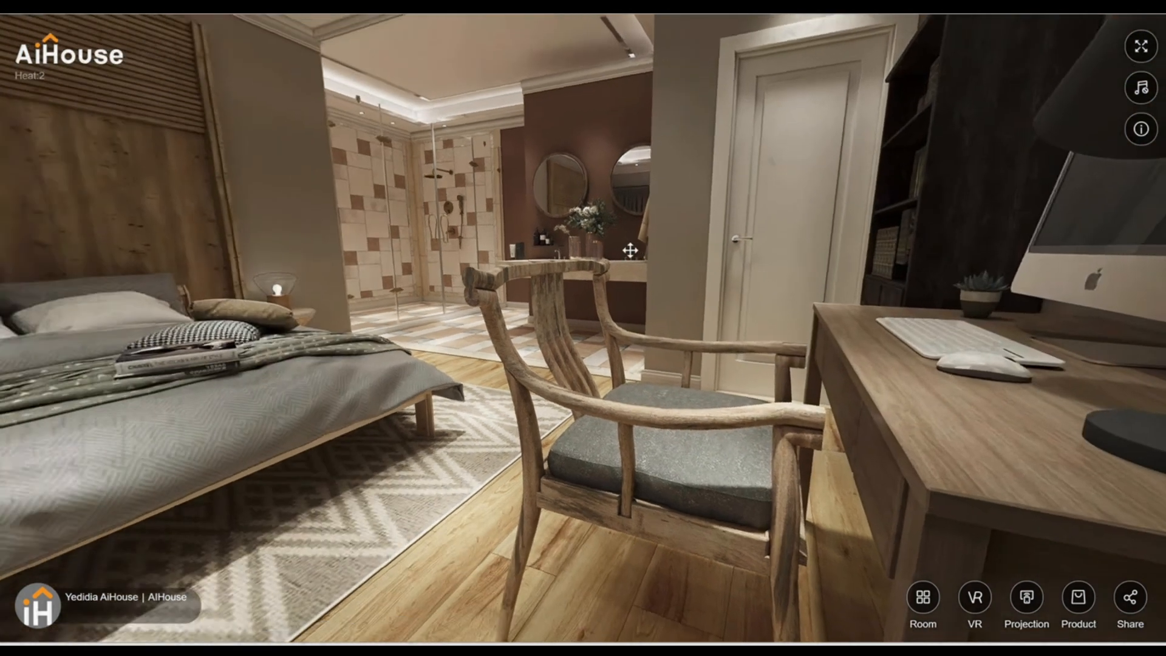
drag(429, 267, 667, 323)
drag(375, 328, 422, 374)
drag(674, 363, 473, 314)
drag(664, 370, 449, 311)
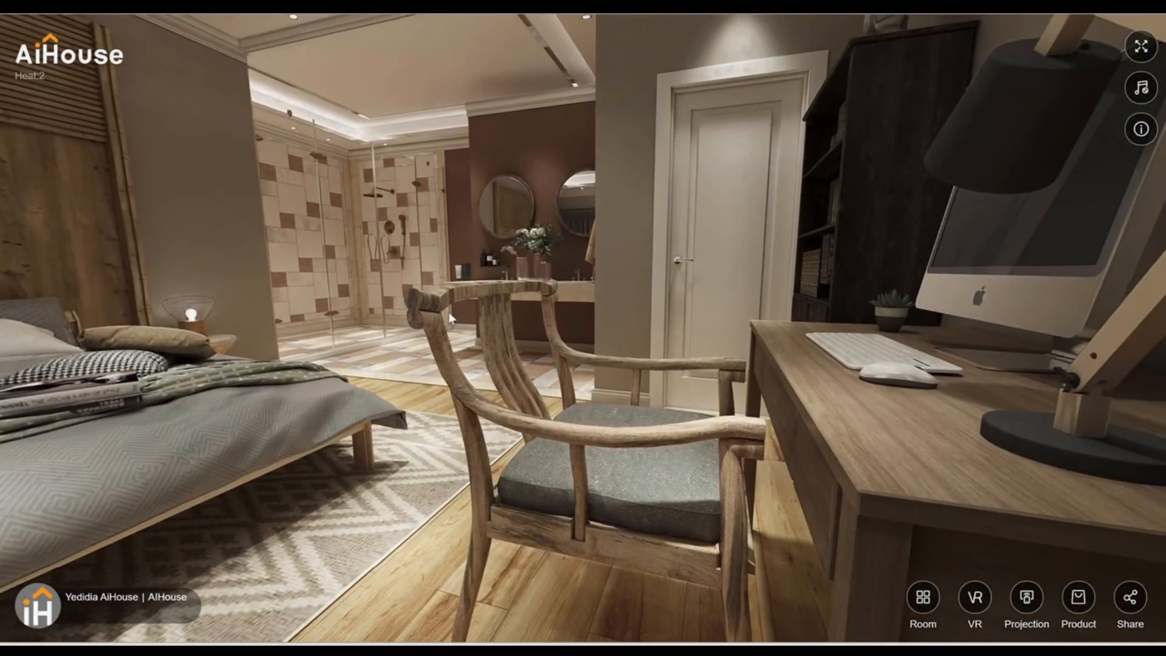
drag(587, 315, 757, 336)
drag(505, 379, 859, 364)
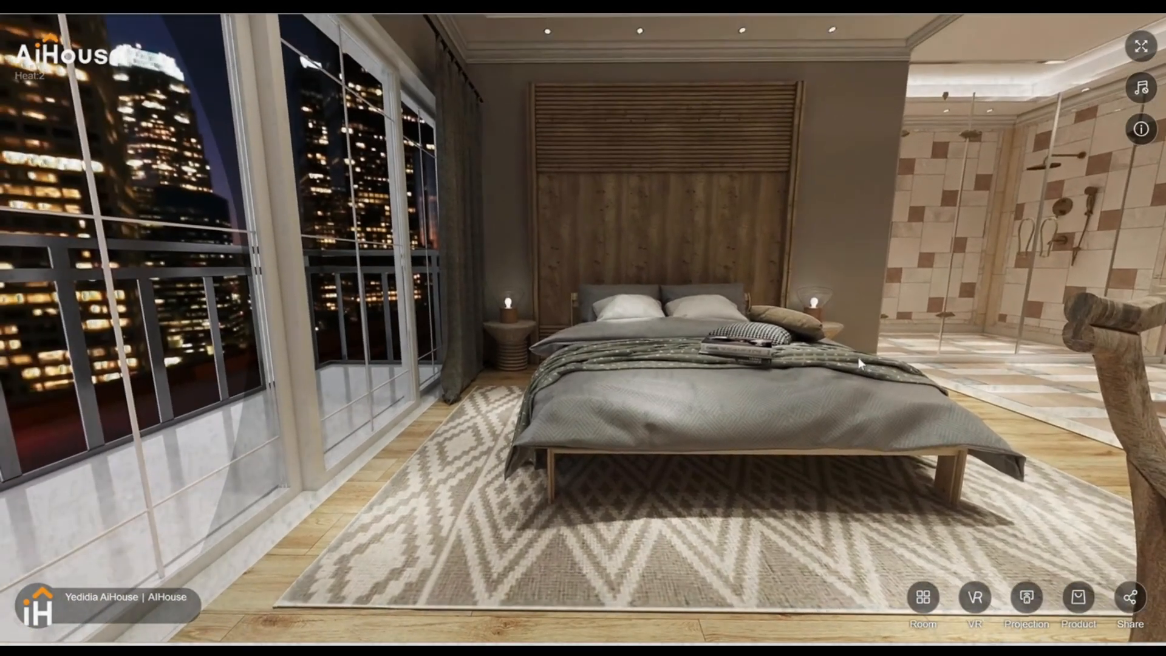
drag(643, 389, 436, 374)
drag(563, 424, 603, 403)
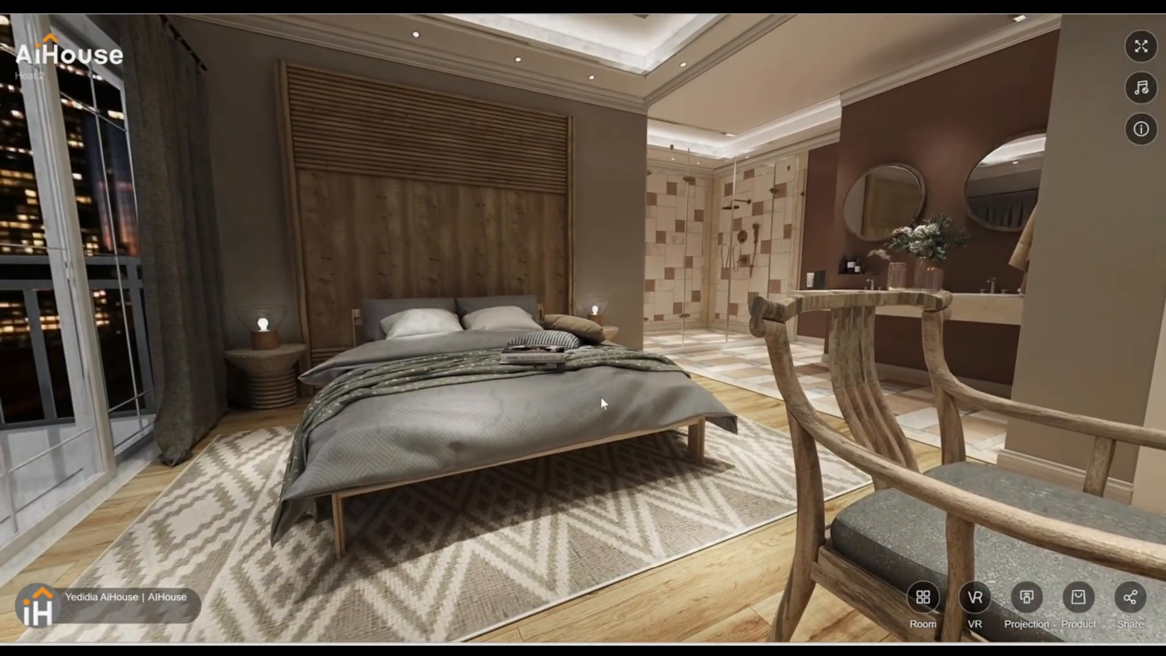
drag(459, 419, 534, 399)
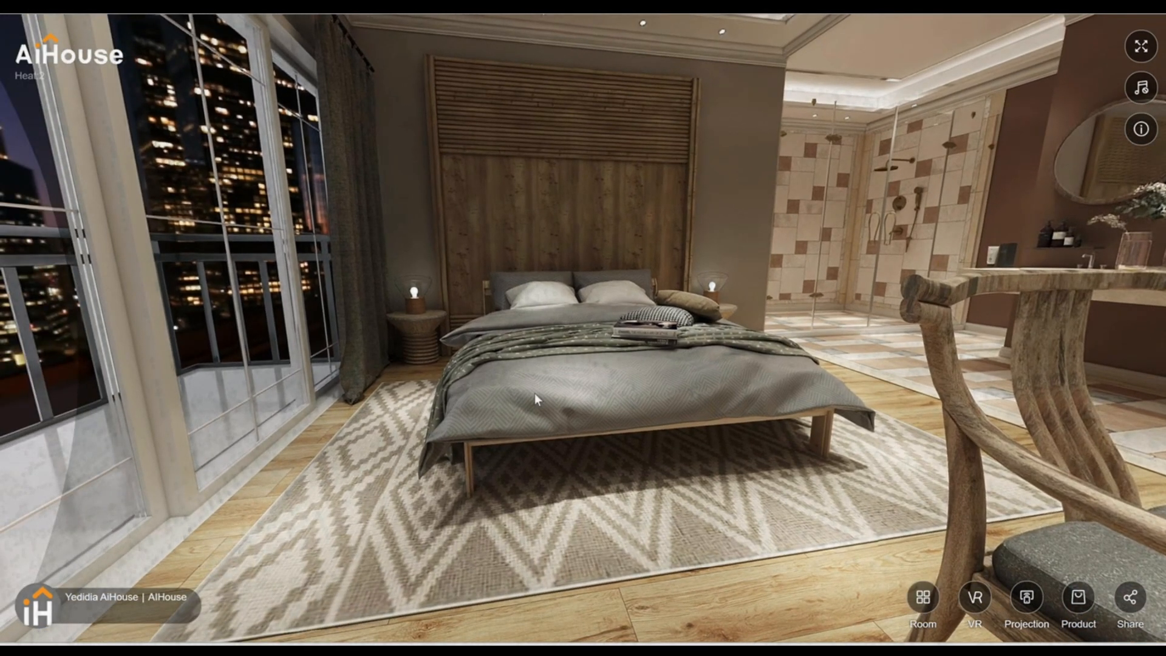